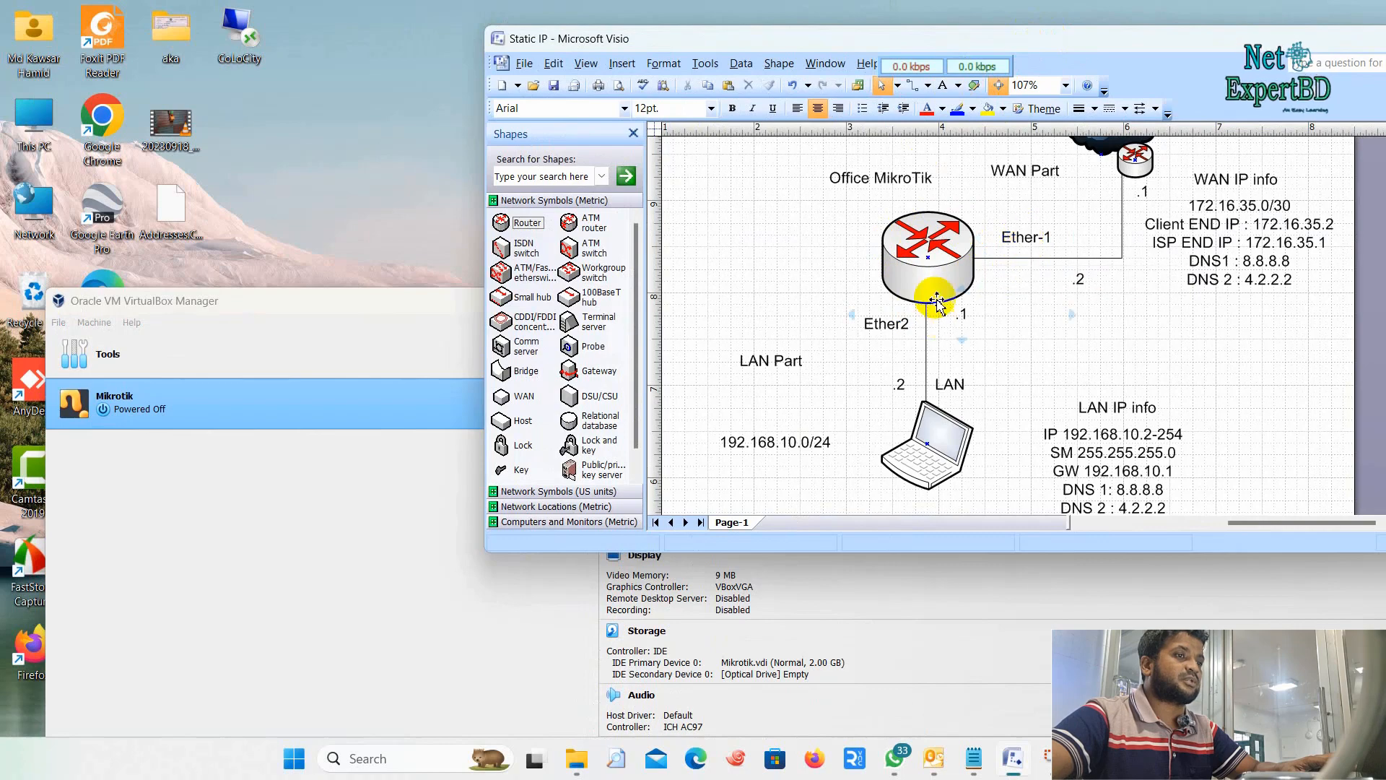
Review the network settings of adapters 1 and 2 on the Mikrotik virtual machine in VirtualBox.
click(196, 399)
click(693, 348)
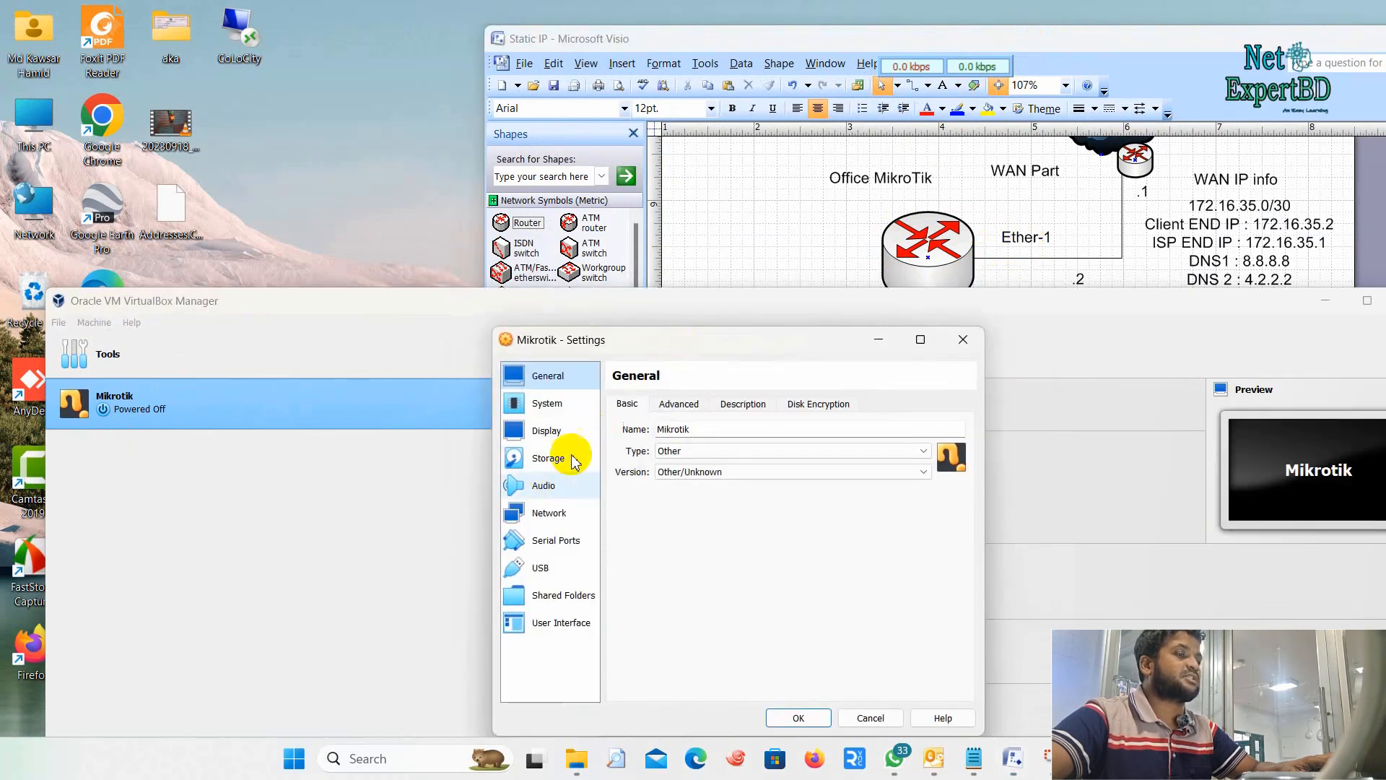
click(546, 513)
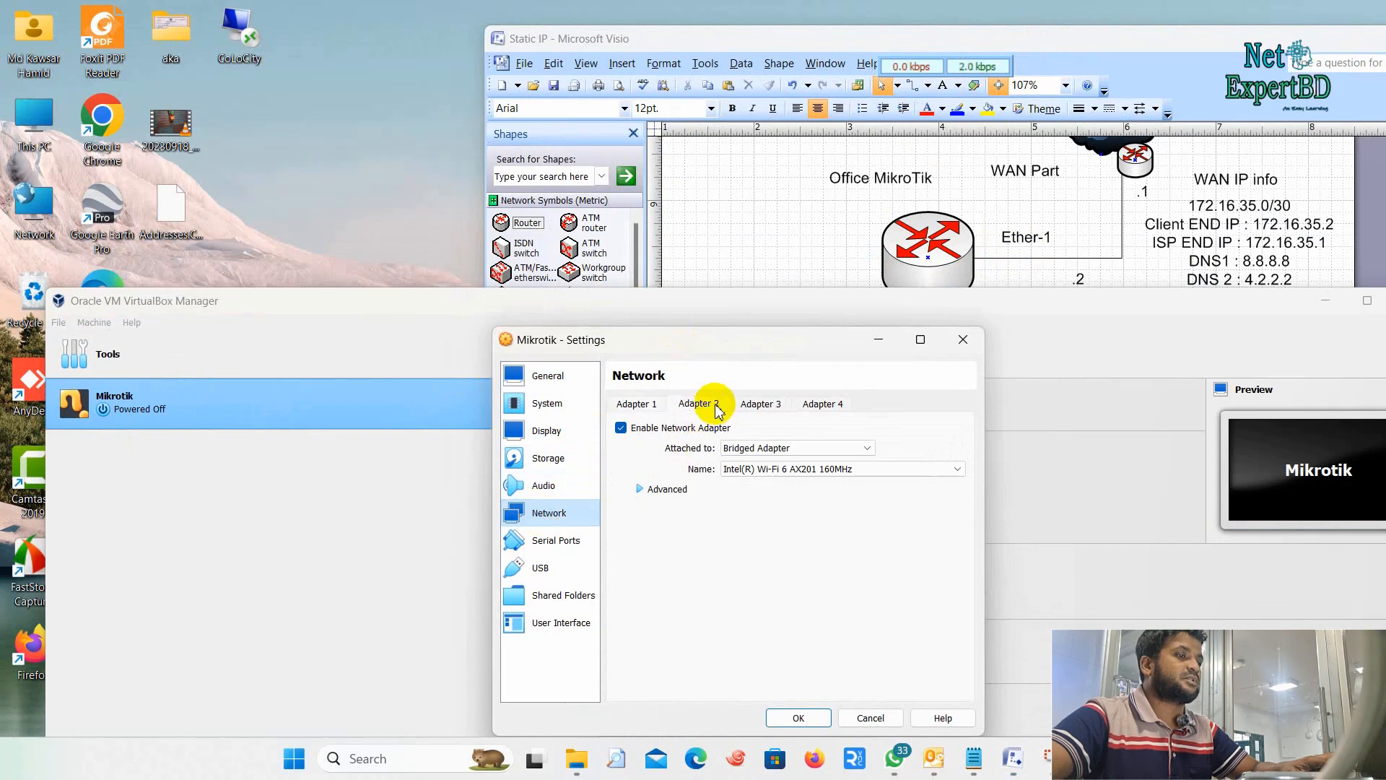
click(639, 407)
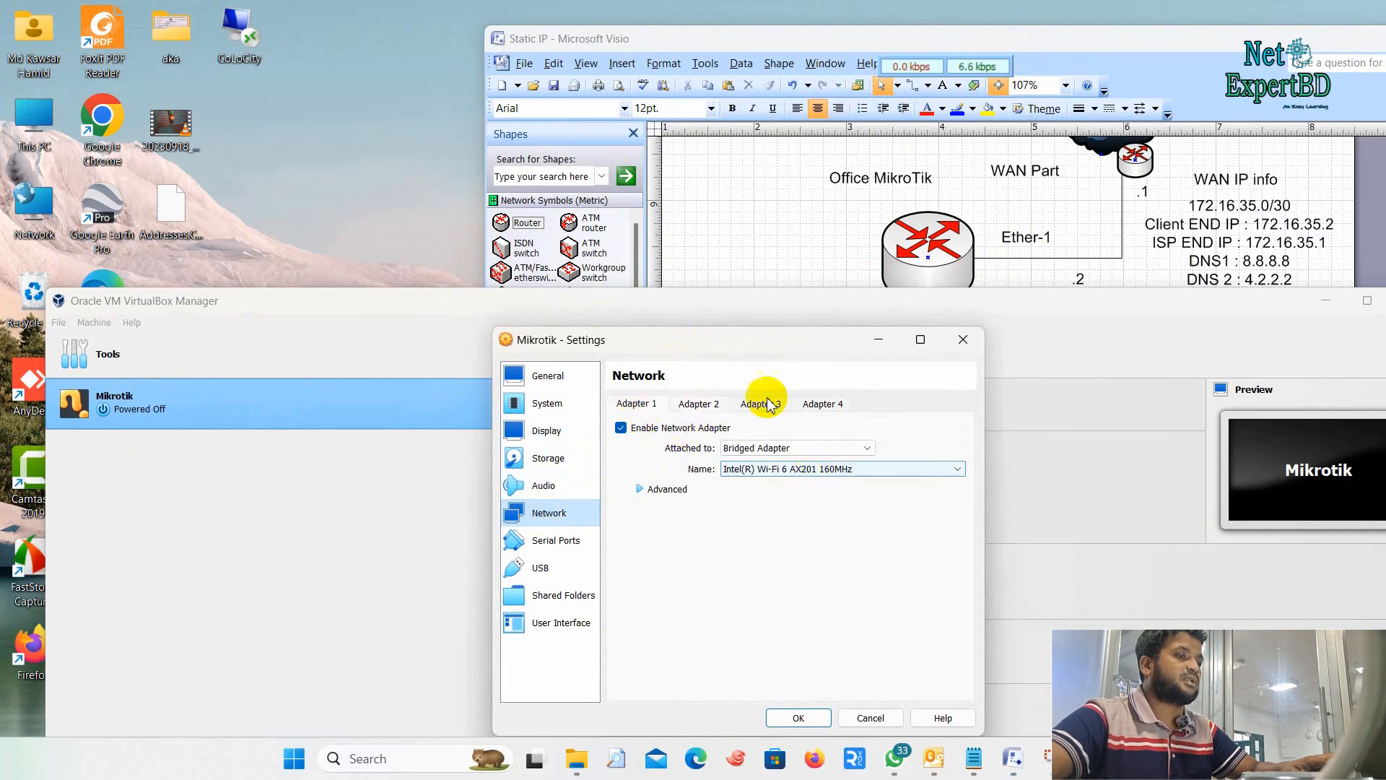
click(712, 402)
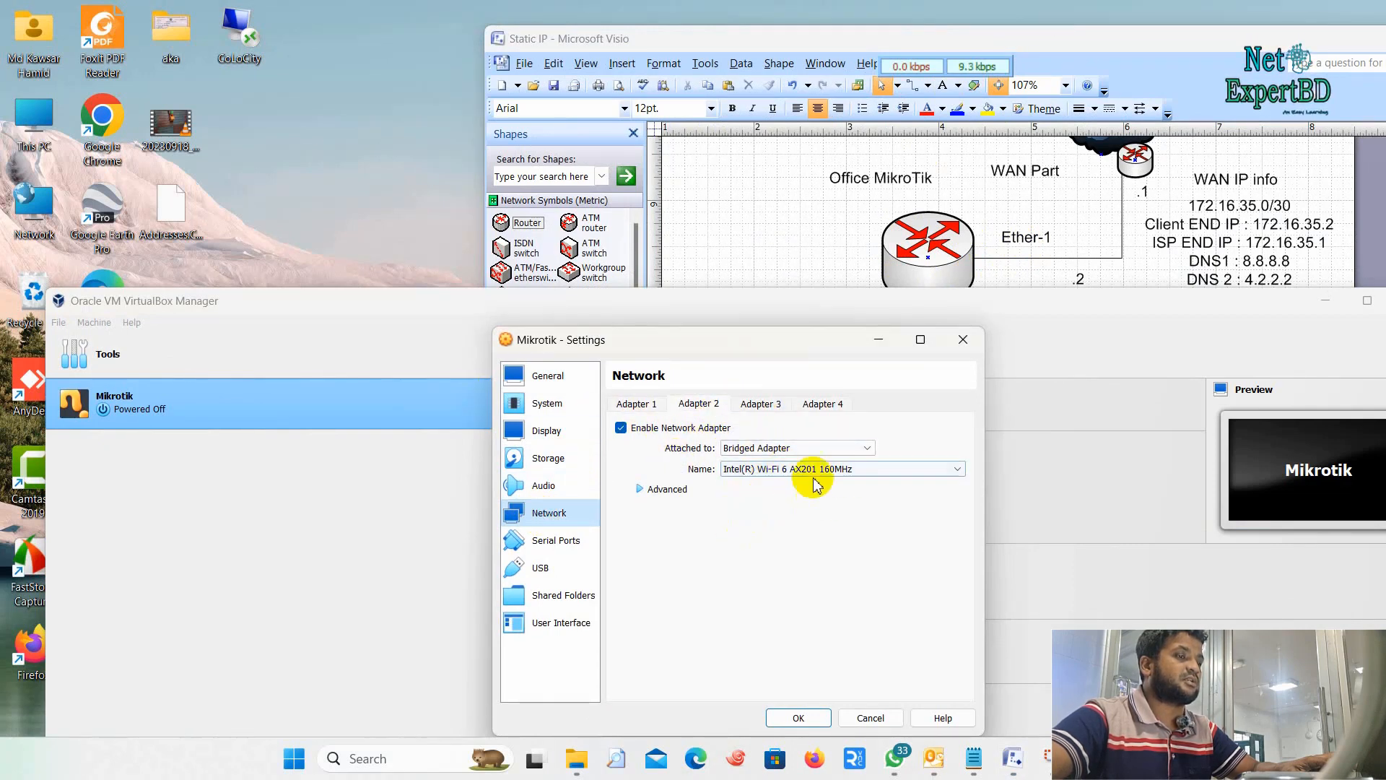
click(799, 719)
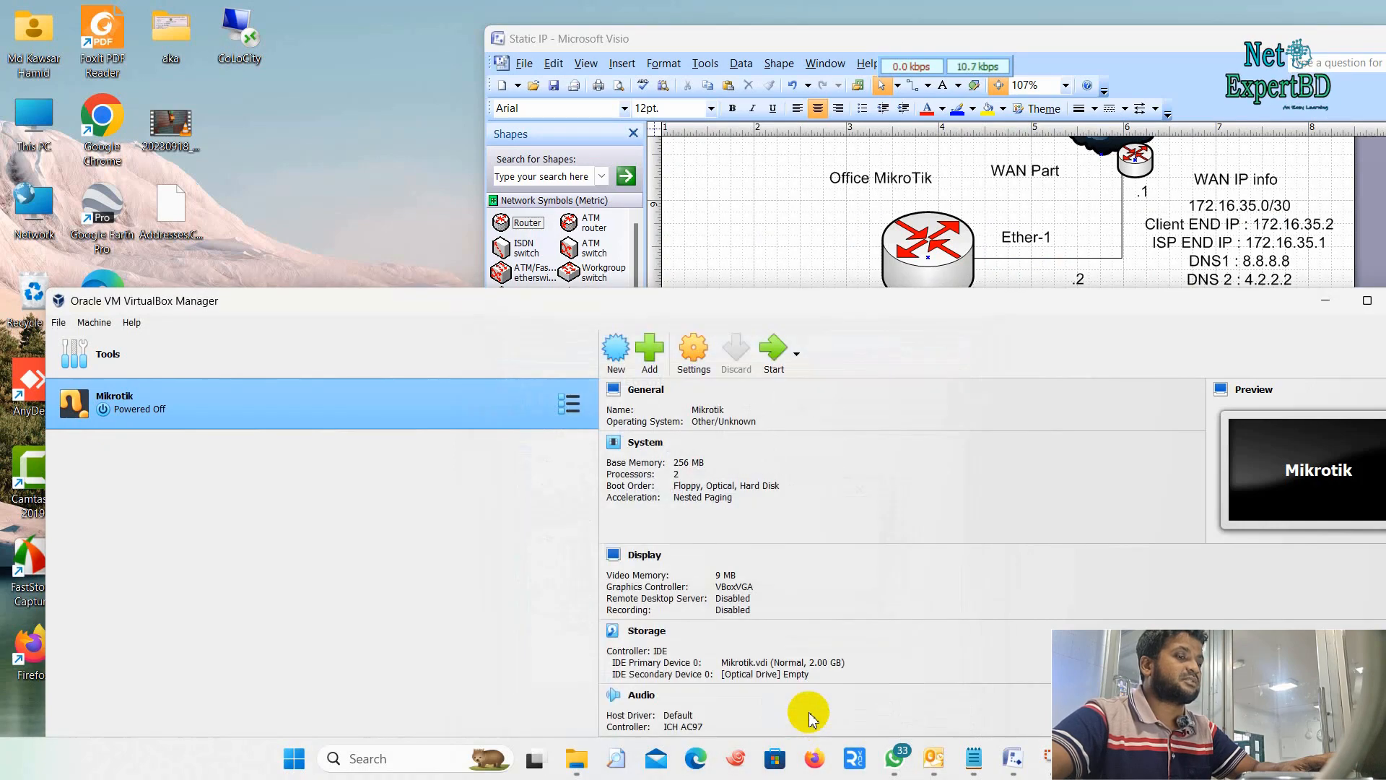
click(1320, 300)
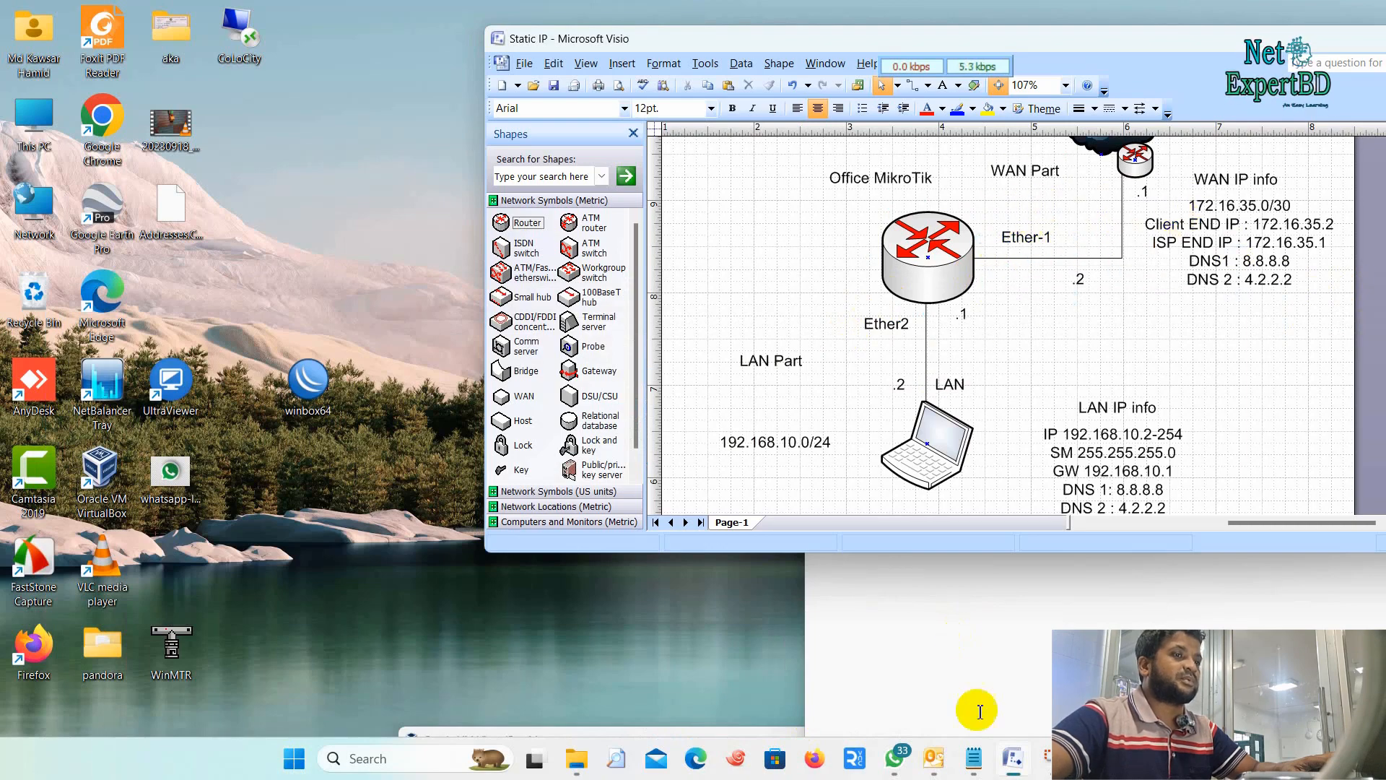
Start the Mikrotik virtual machine from VirtualBox Manager and arrange its console window beside the other windows.
click(973, 756)
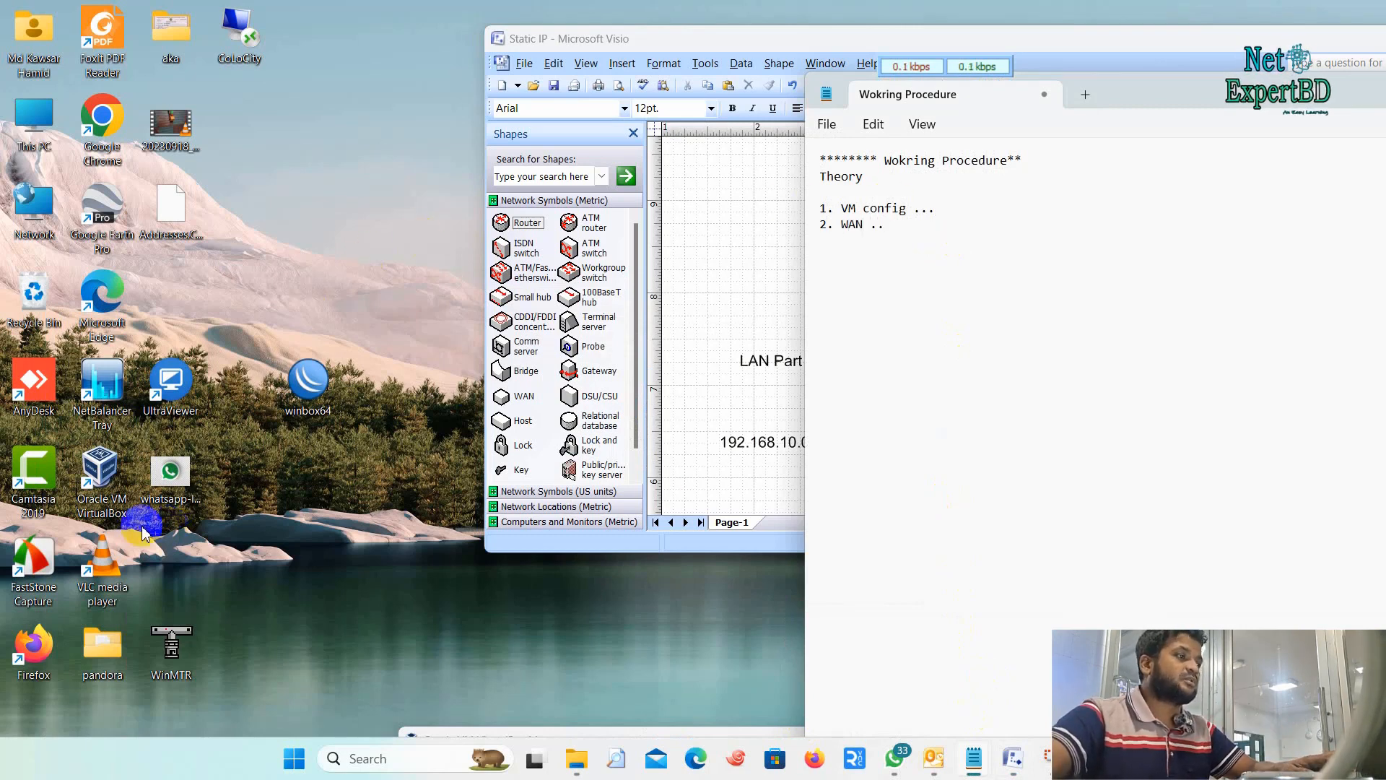
double_click(114, 489)
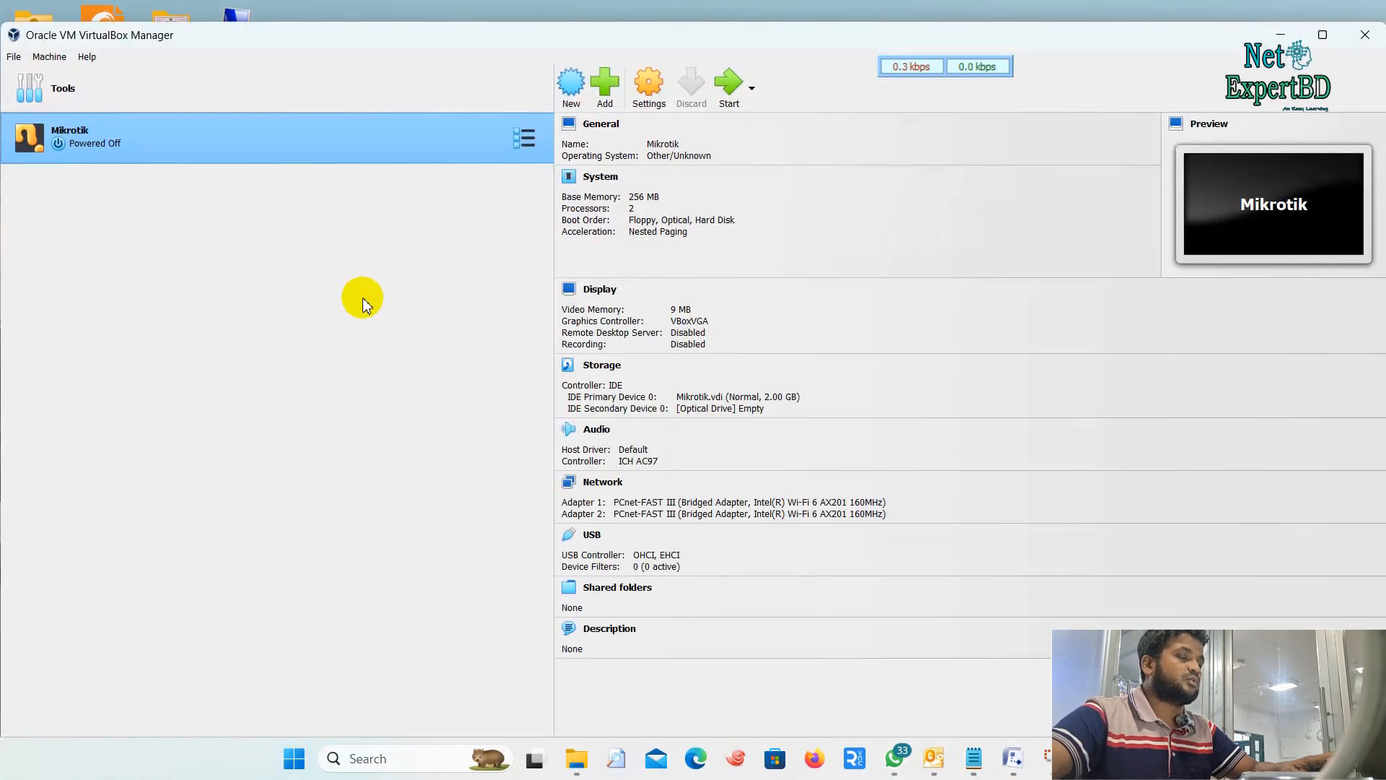
click(736, 90)
drag(1153, 45, 804, 408)
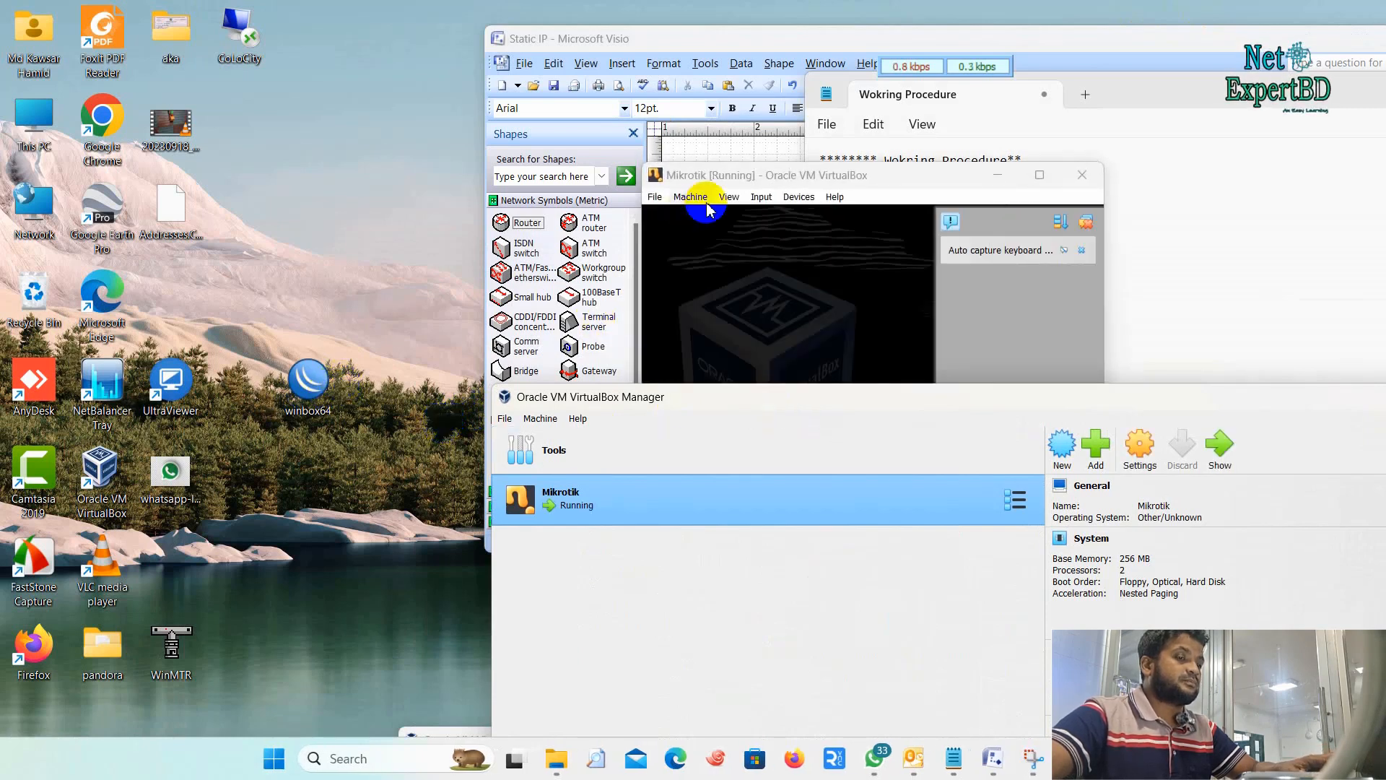
drag(758, 176, 575, 85)
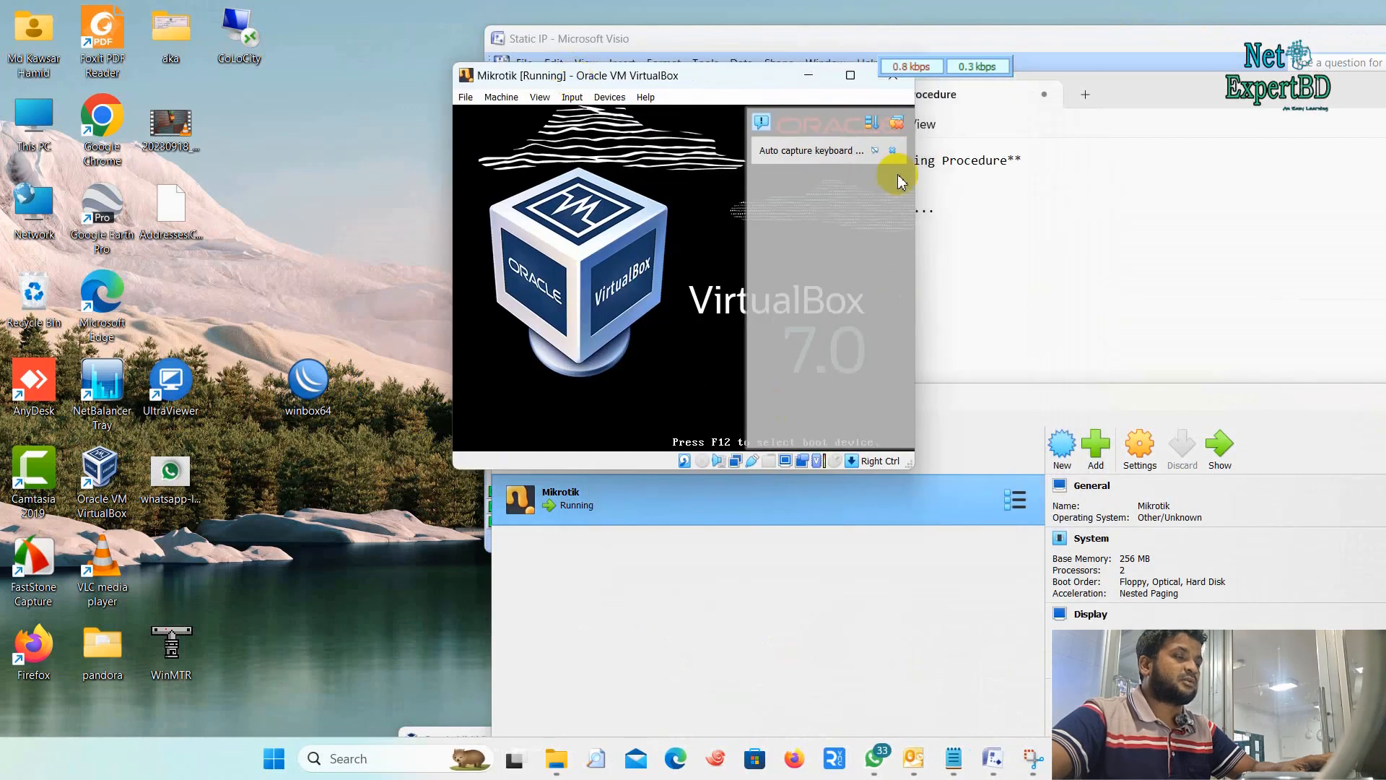
click(949, 153)
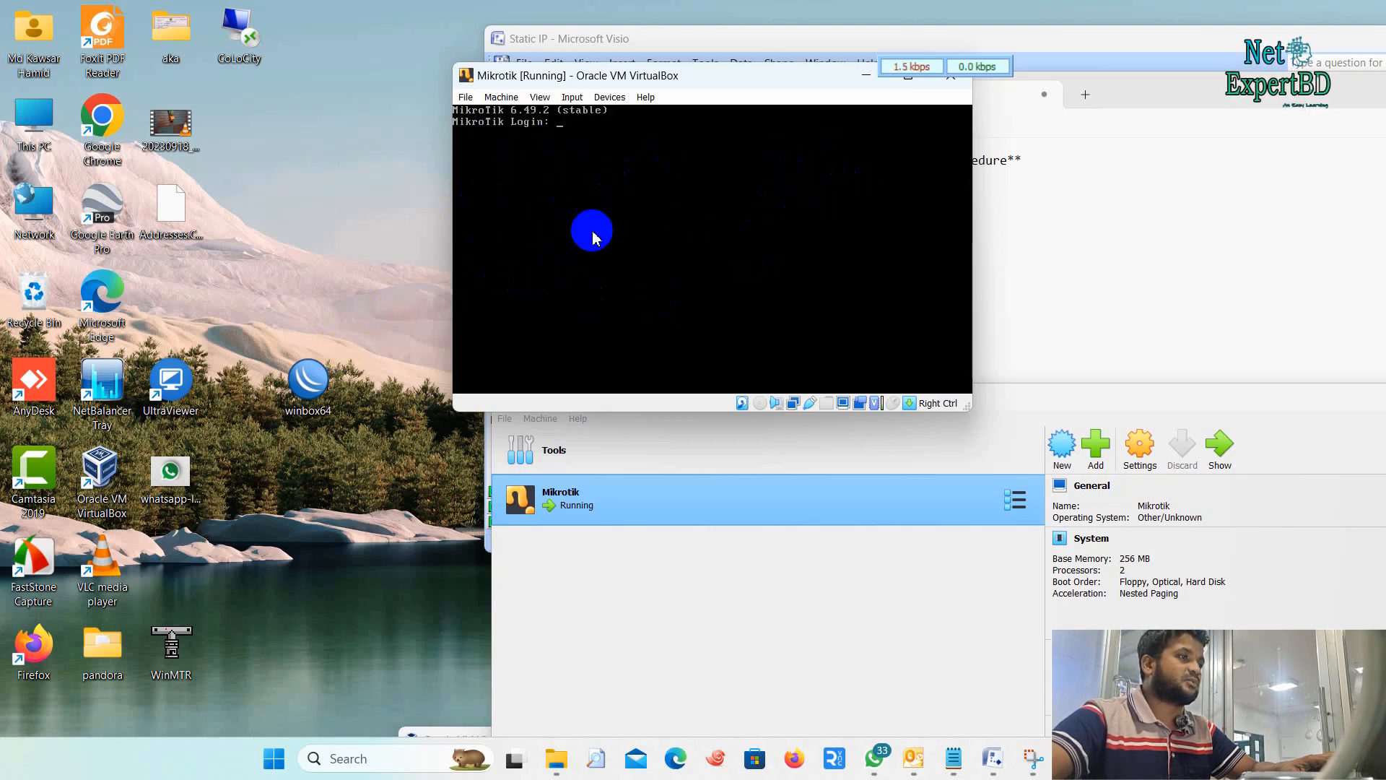
Launch WinBox, refresh the neighbors list and connect to the MikroTik at 08:00:27:CA:B2:B8 as admin.
double_click(309, 380)
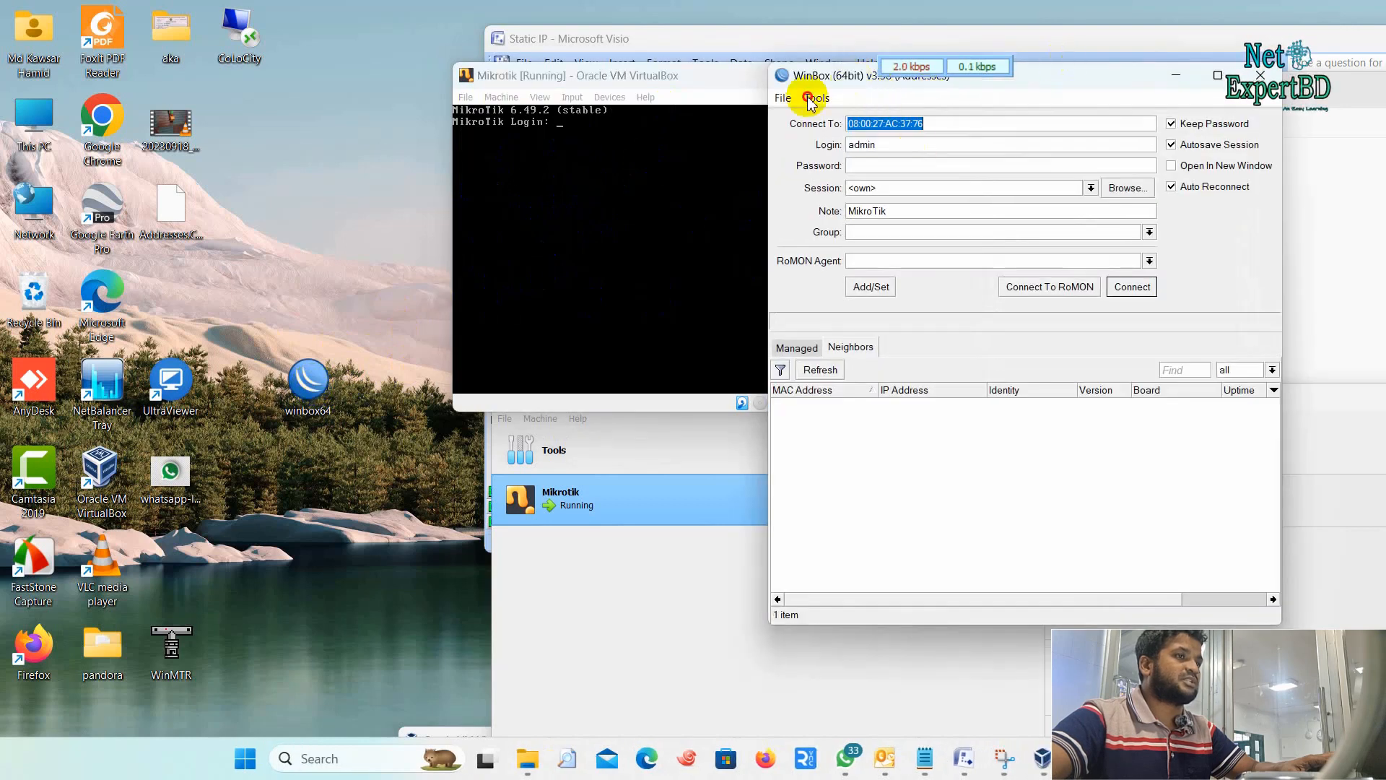
drag(791, 75, 195, 103)
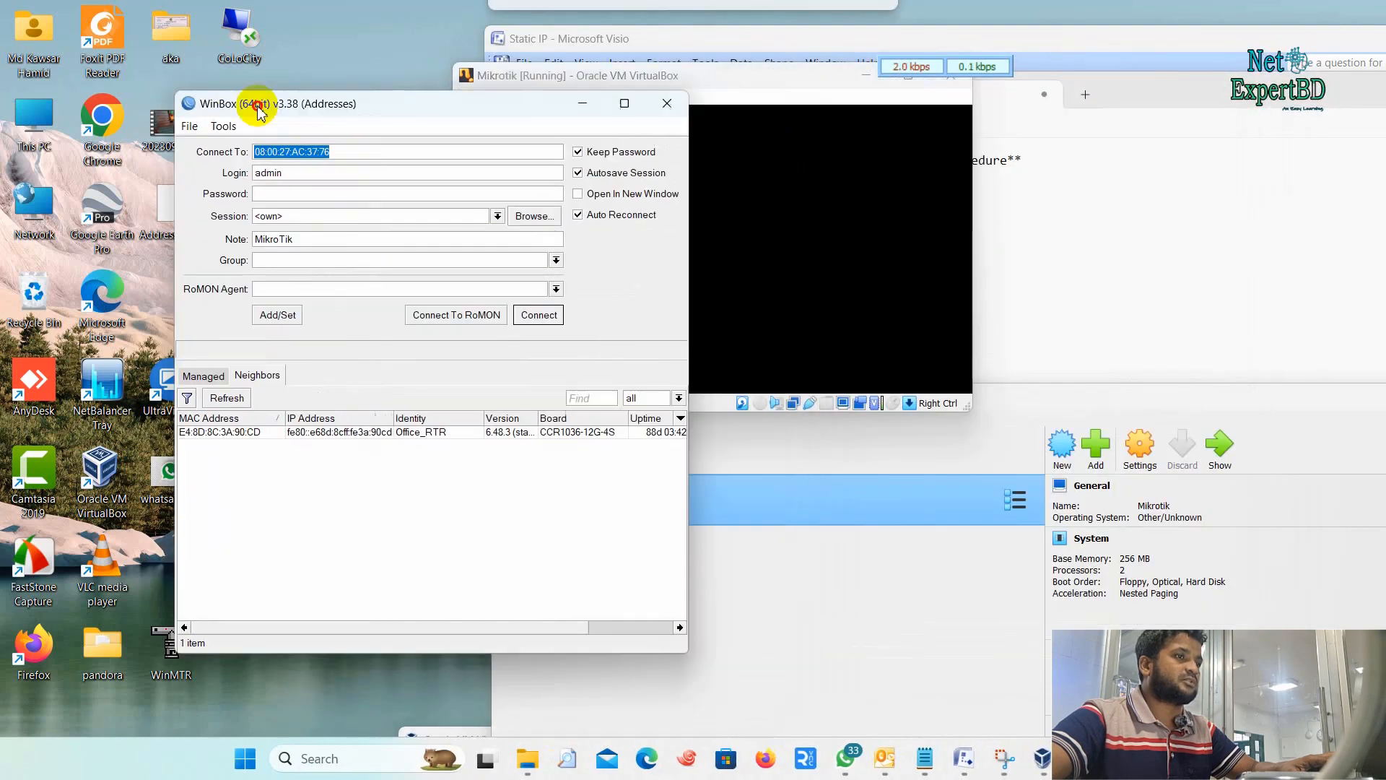
click(226, 401)
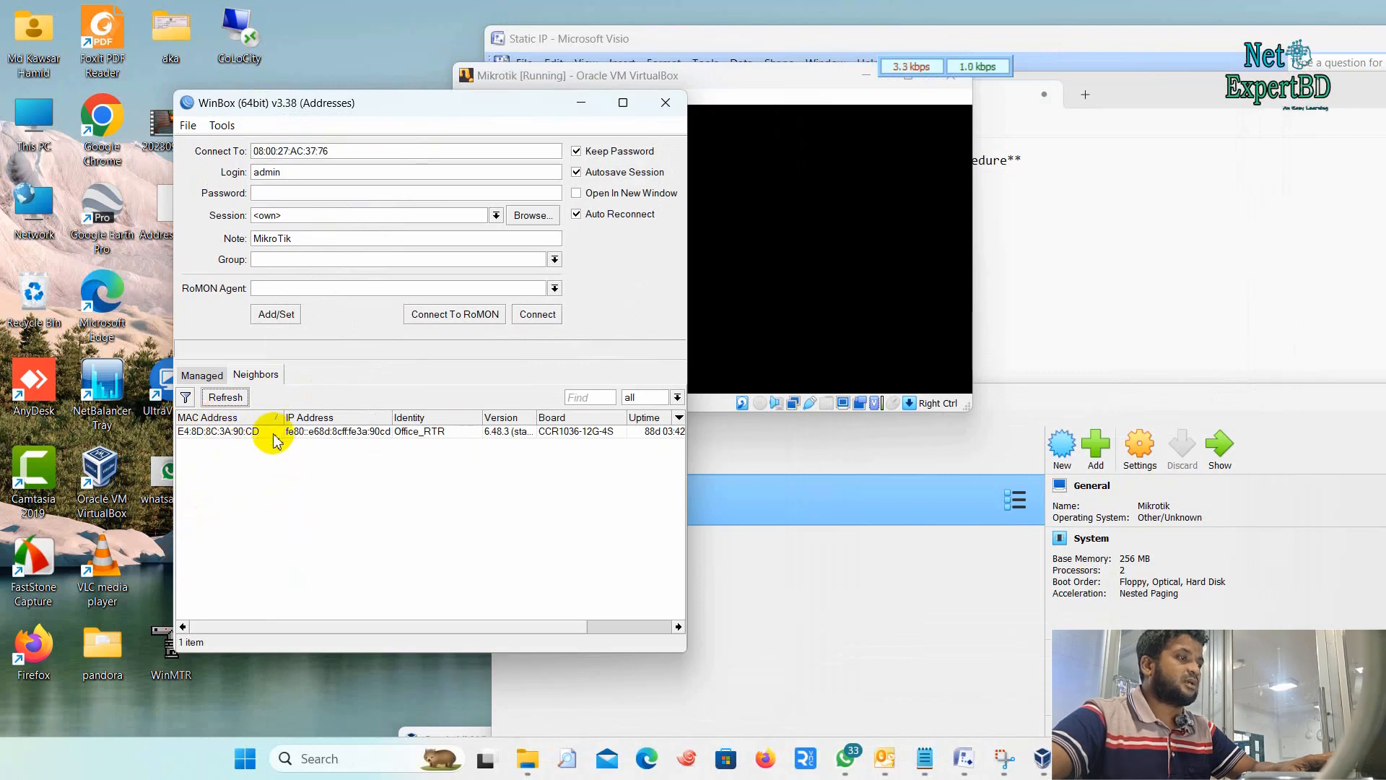
click(229, 397)
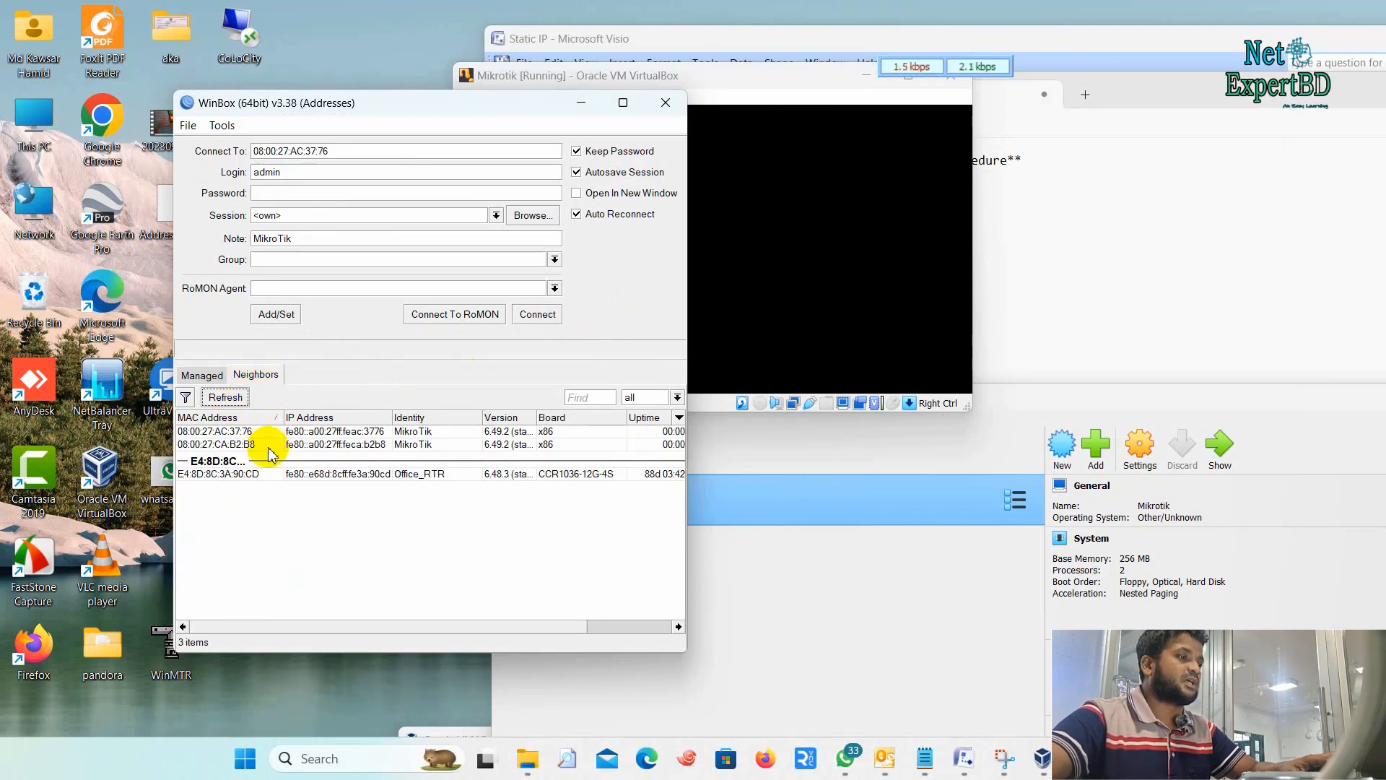
click(220, 445)
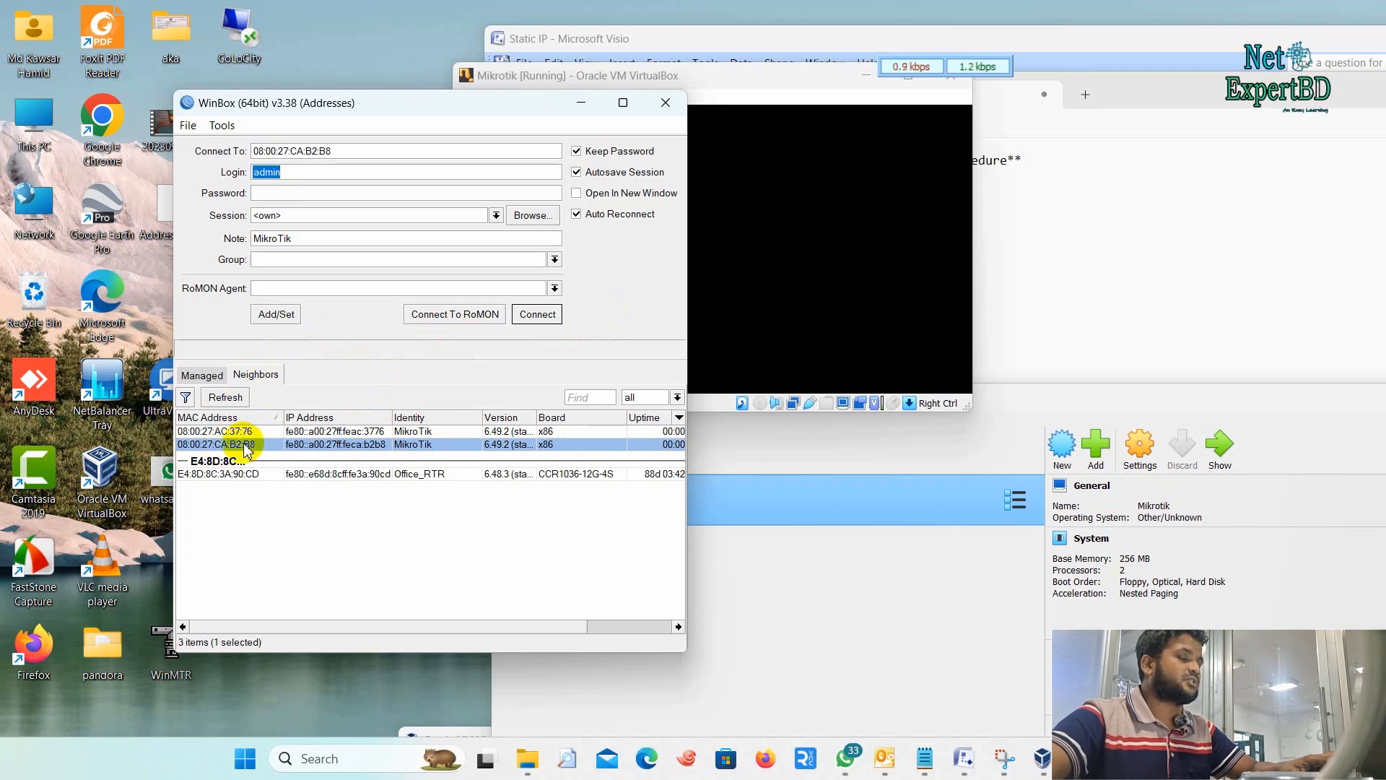
click(537, 315)
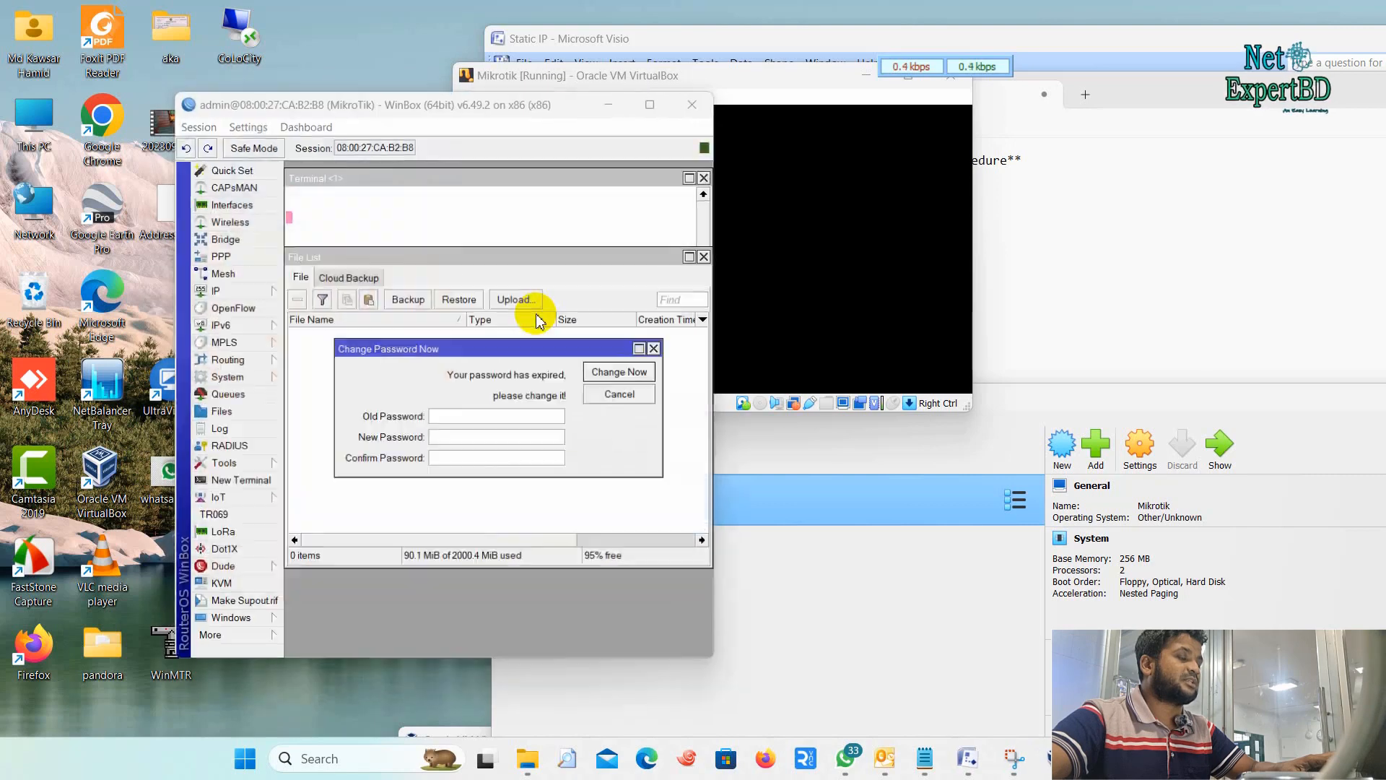
Dismiss the password change request and close the File List and Terminal windows in the router session.
click(665, 535)
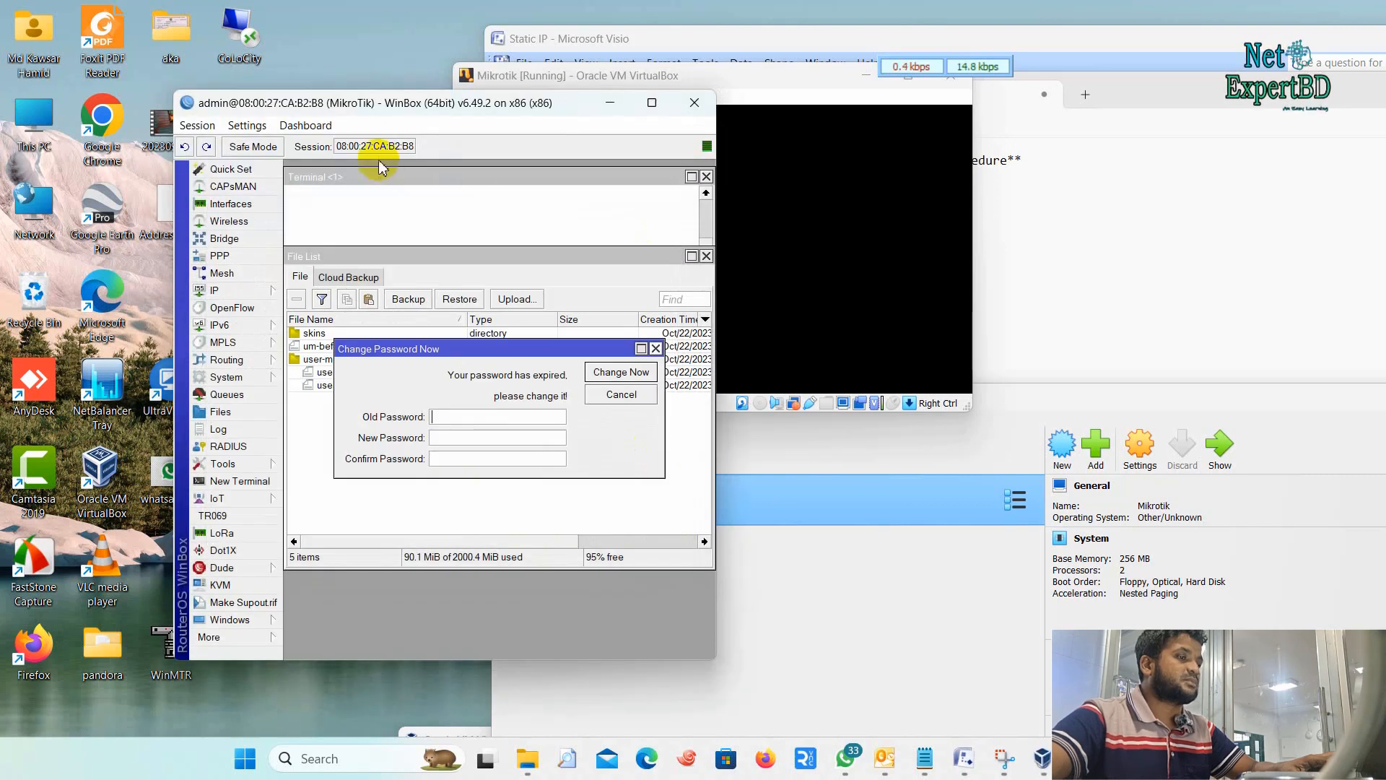
drag(404, 95, 359, 55)
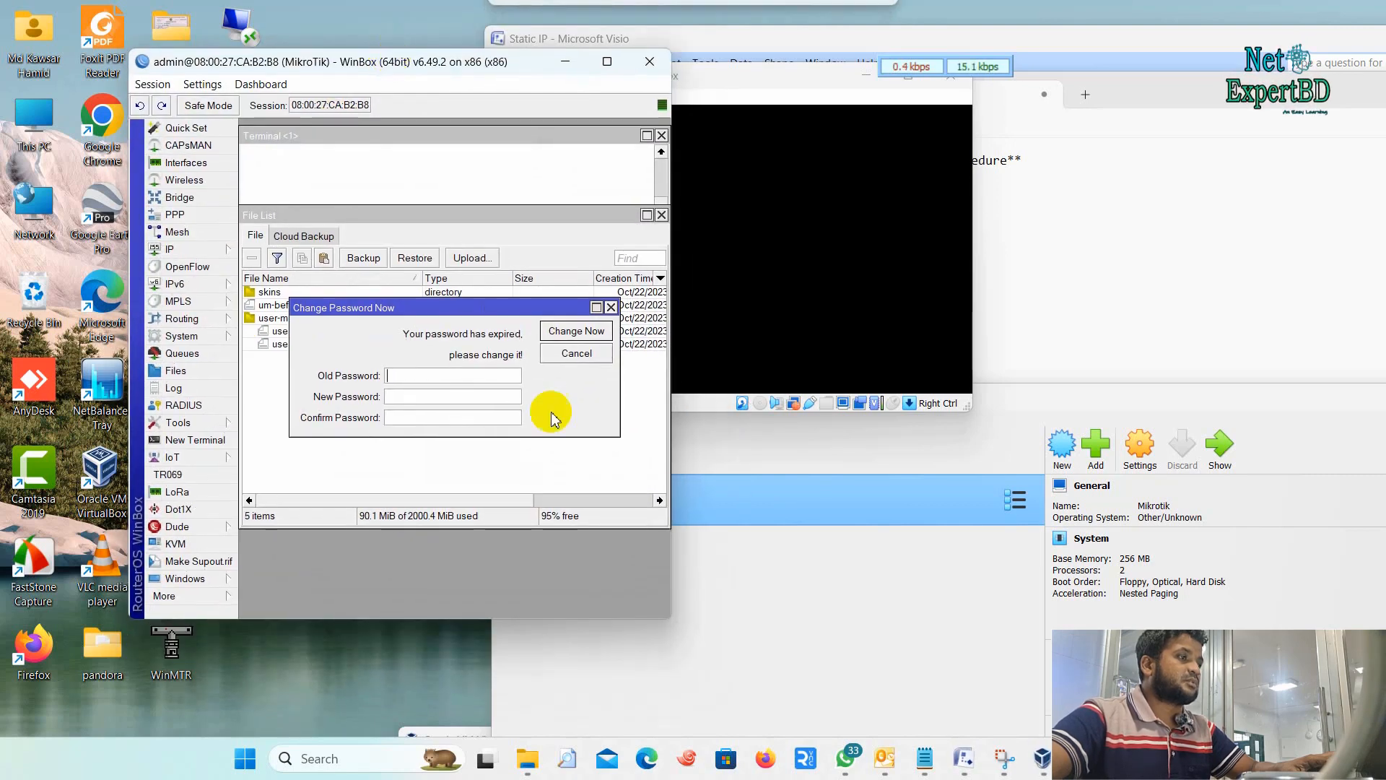
click(571, 354)
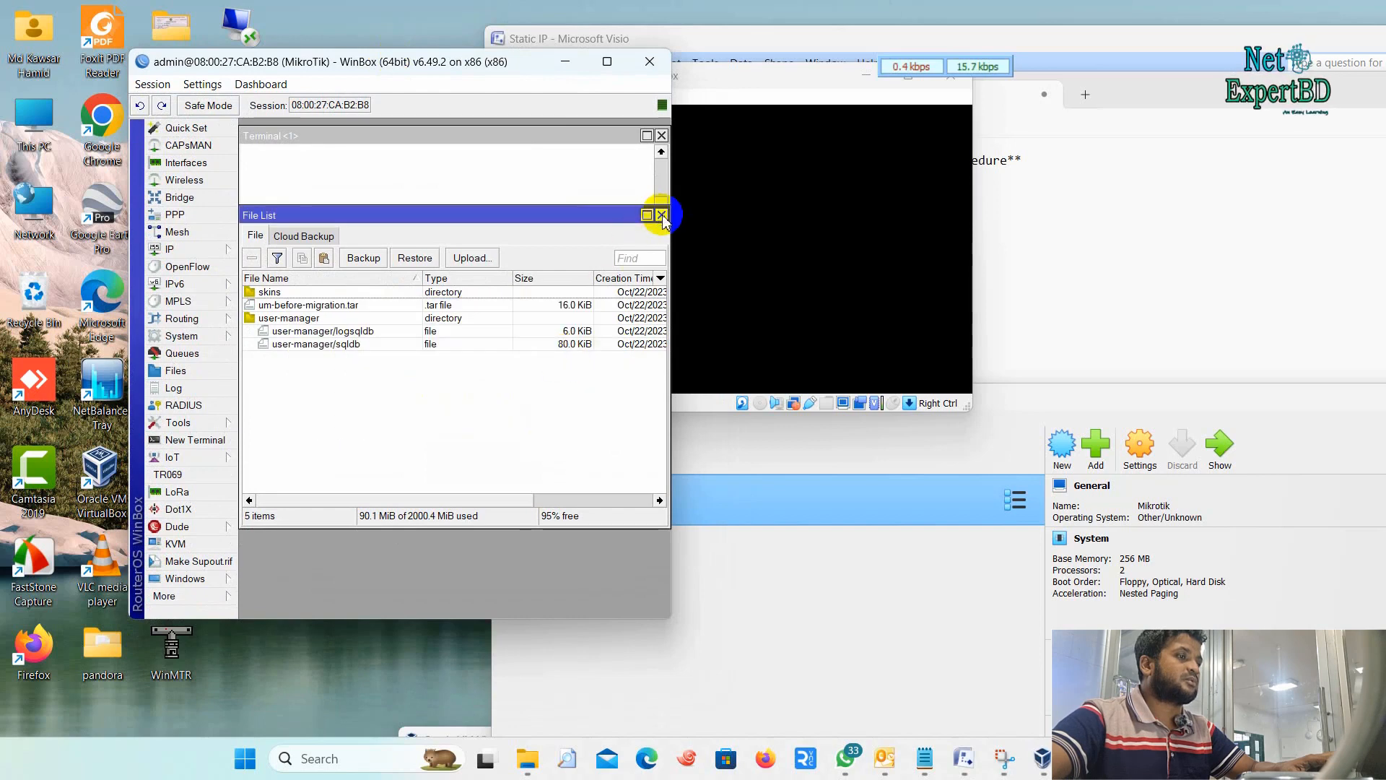
click(661, 215)
click(662, 135)
click(662, 136)
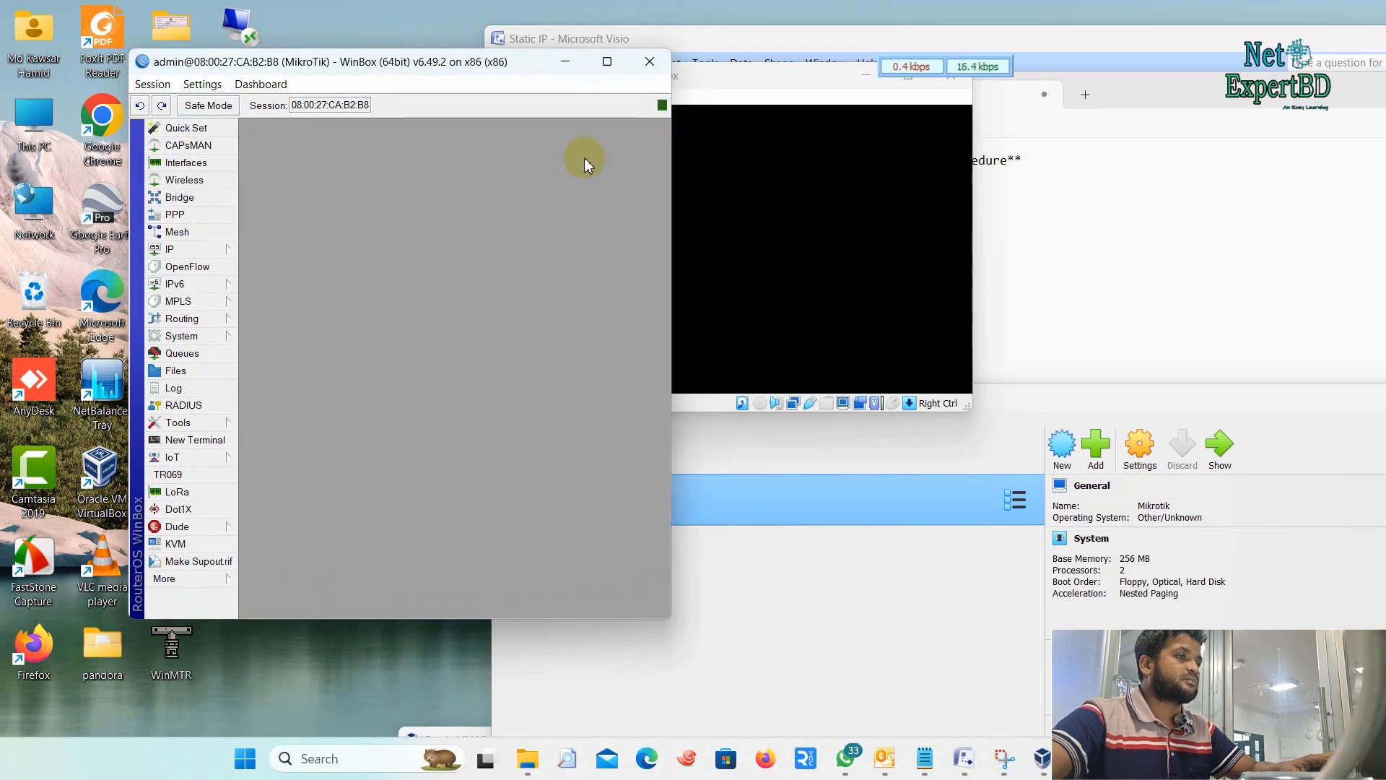
Check the WAN item in the procedure notes and label interface ether1 with the comment WAN in WinBox.
click(1173, 267)
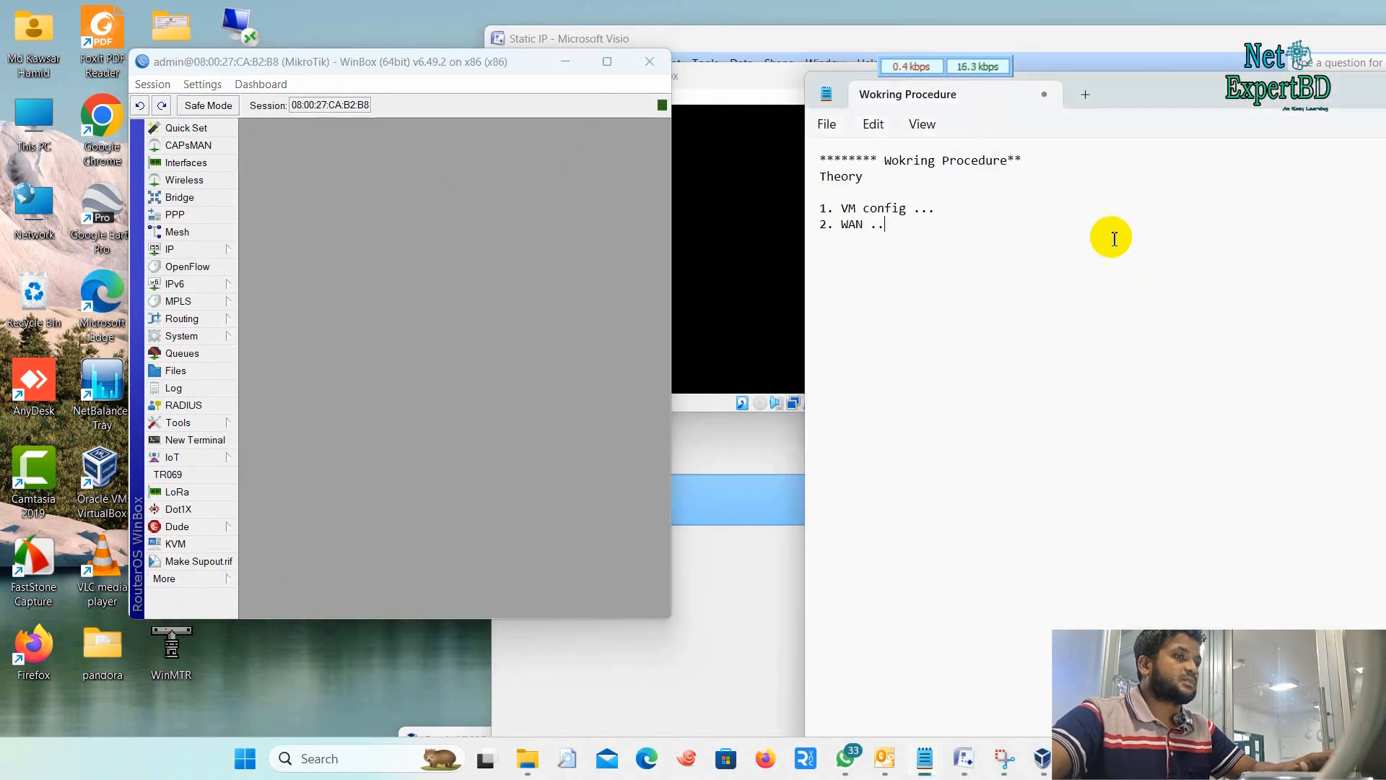
drag(895, 228, 798, 224)
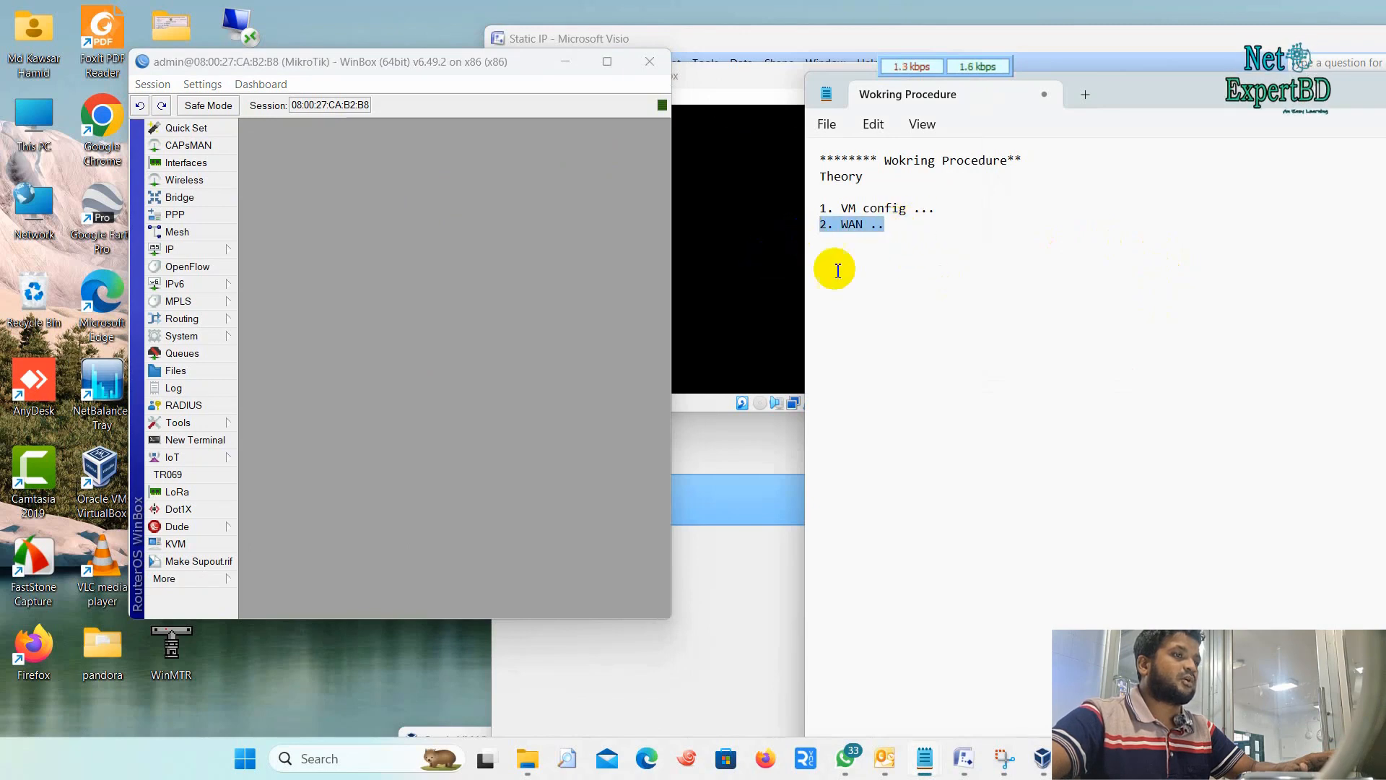
click(186, 164)
click(306, 205)
click(964, 754)
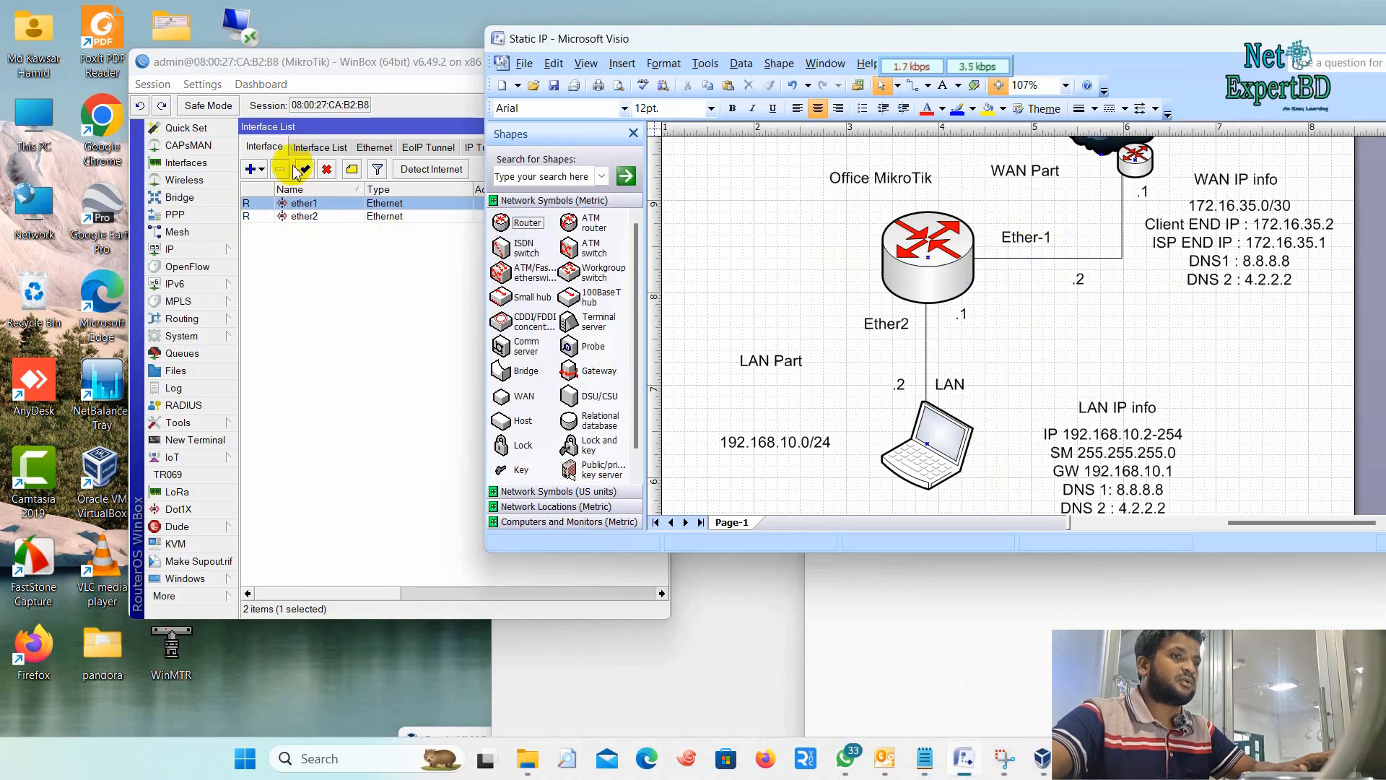
click(352, 170)
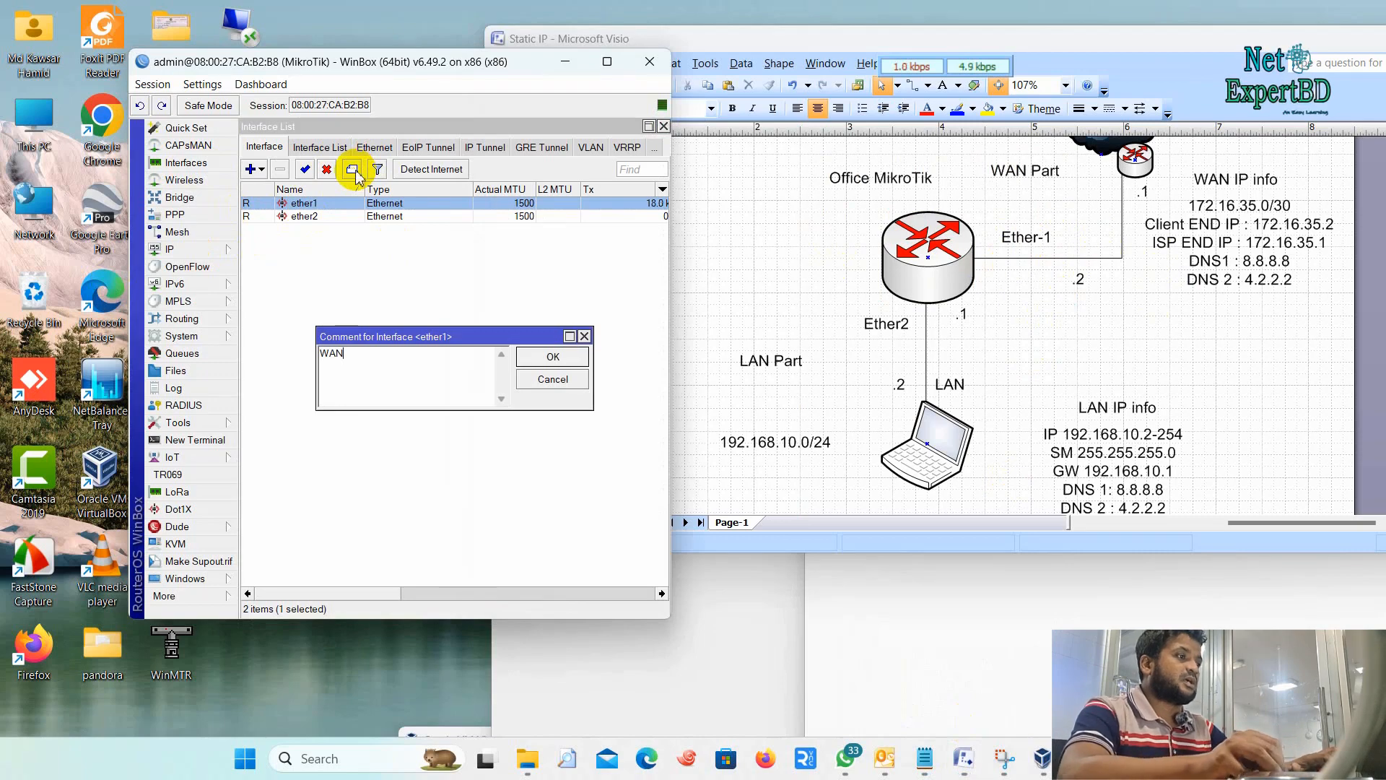
key(Return)
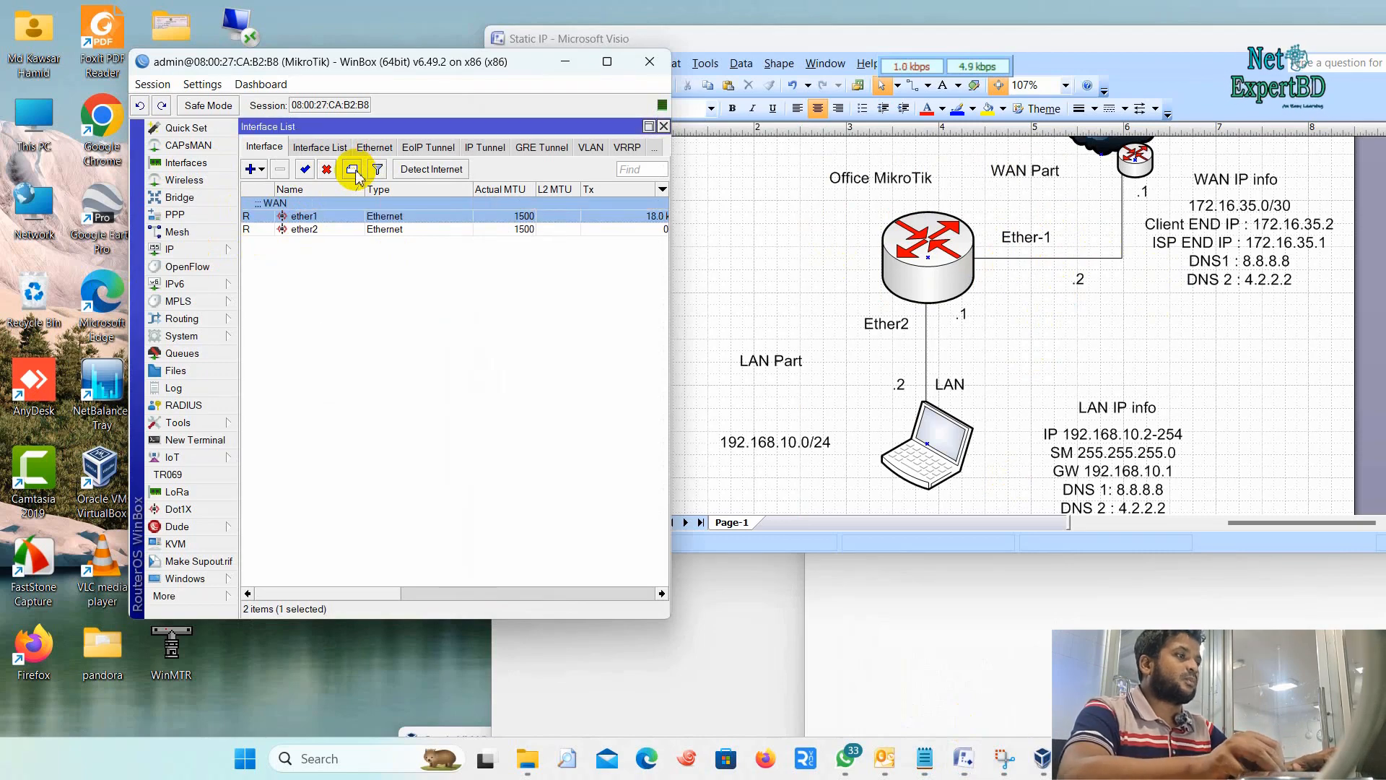
Label interface ether2 with the comment LAN.
click(306, 230)
click(352, 170)
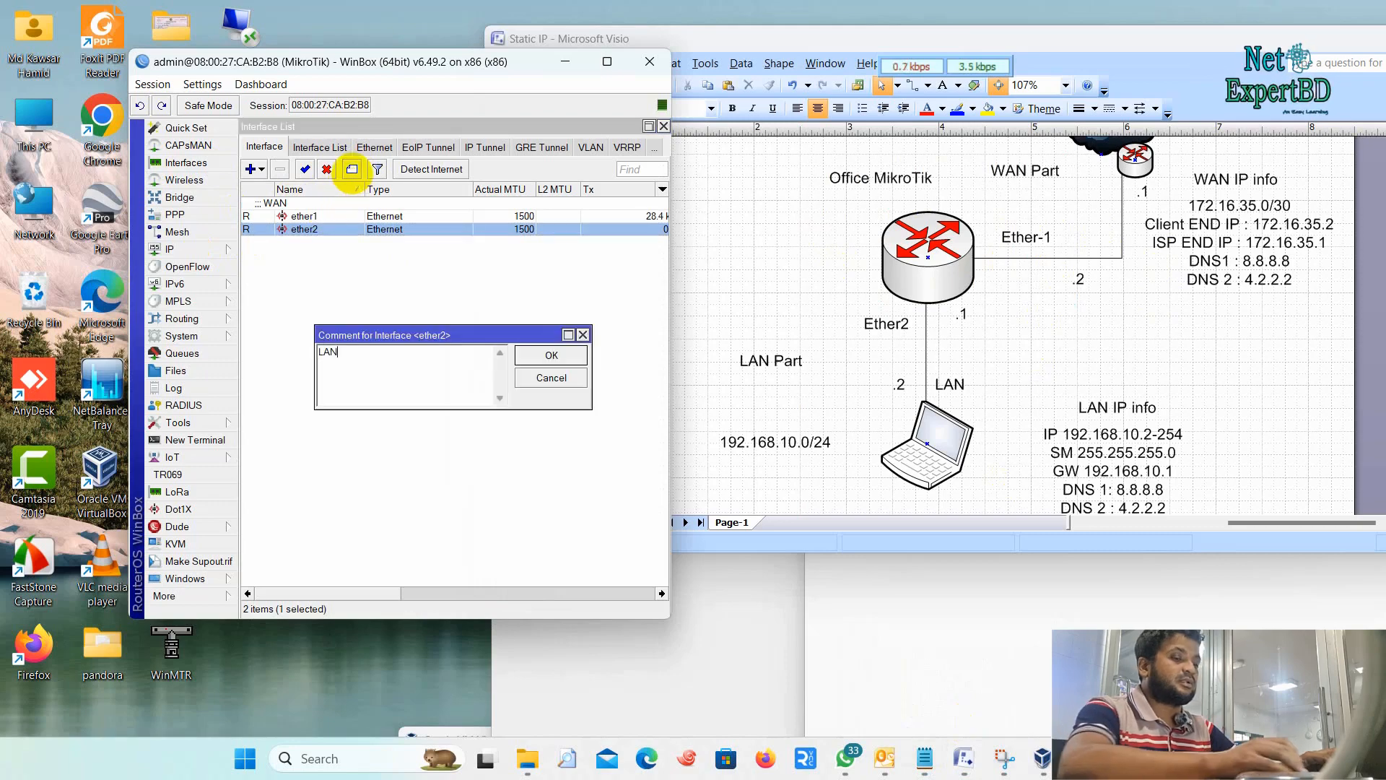
text(LAN)
key(Return)
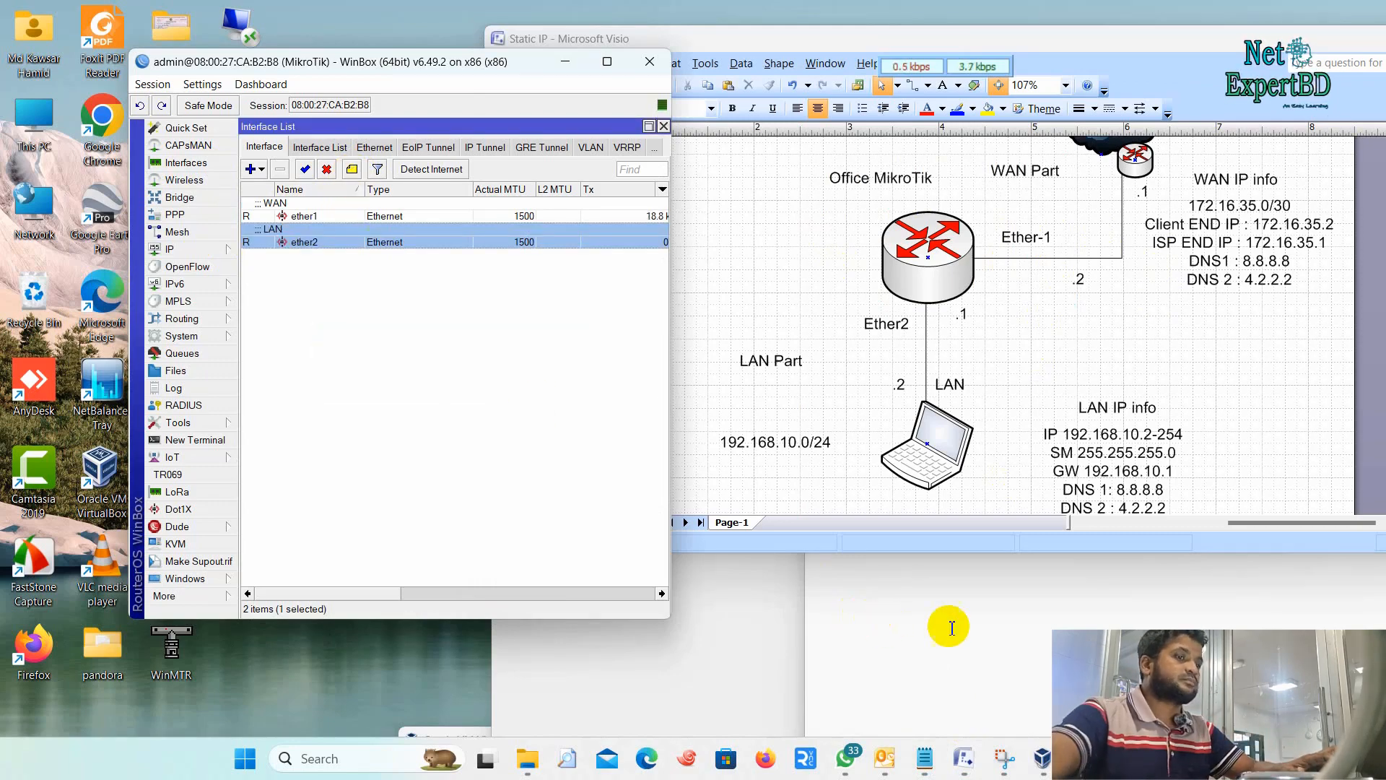
Switch to the Notepad procedure notes and append "IP config" to the WAN line.
click(942, 578)
drag(959, 206, 850, 207)
click(915, 228)
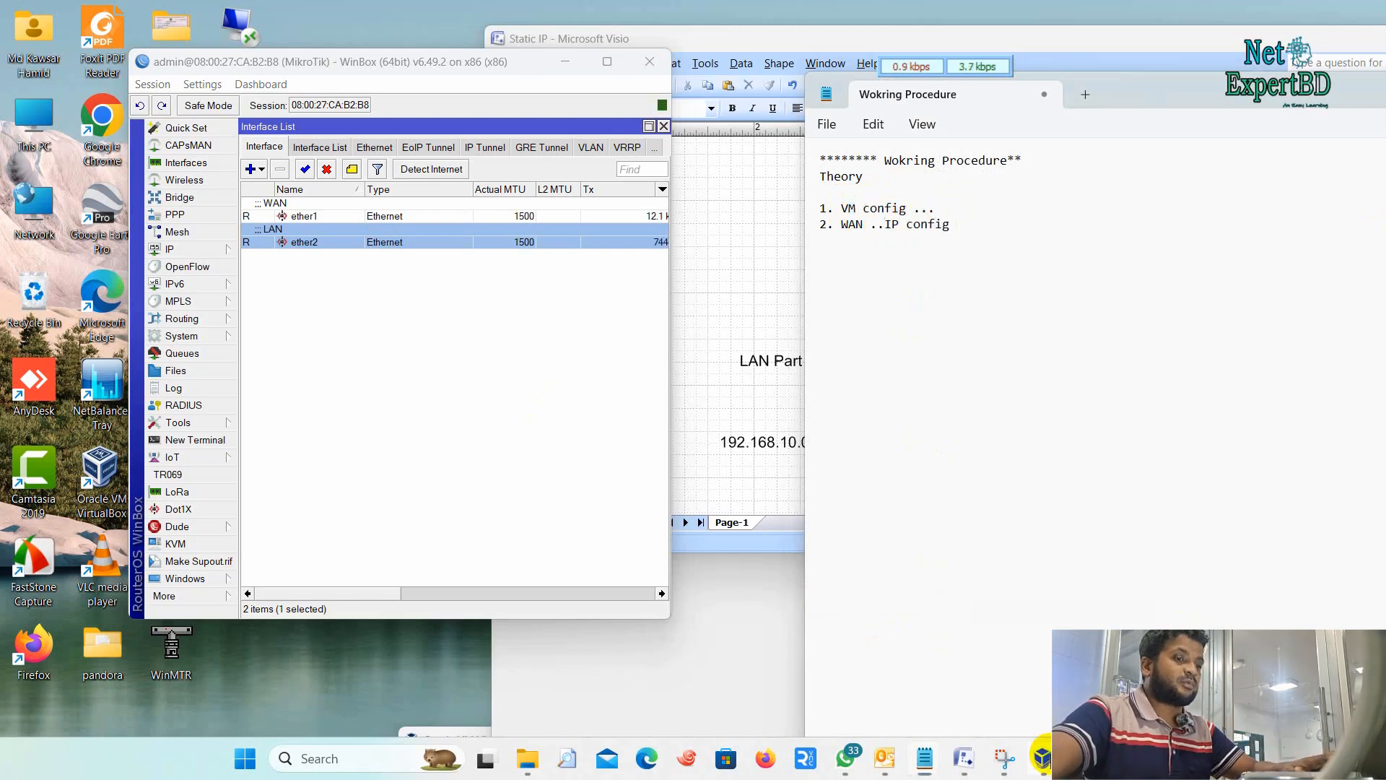
Consult the WAN IP info in the Visio diagram and add address 172.16.35.2/30 on ether1 in WinBox.
mouse_move(1042, 755)
click(967, 766)
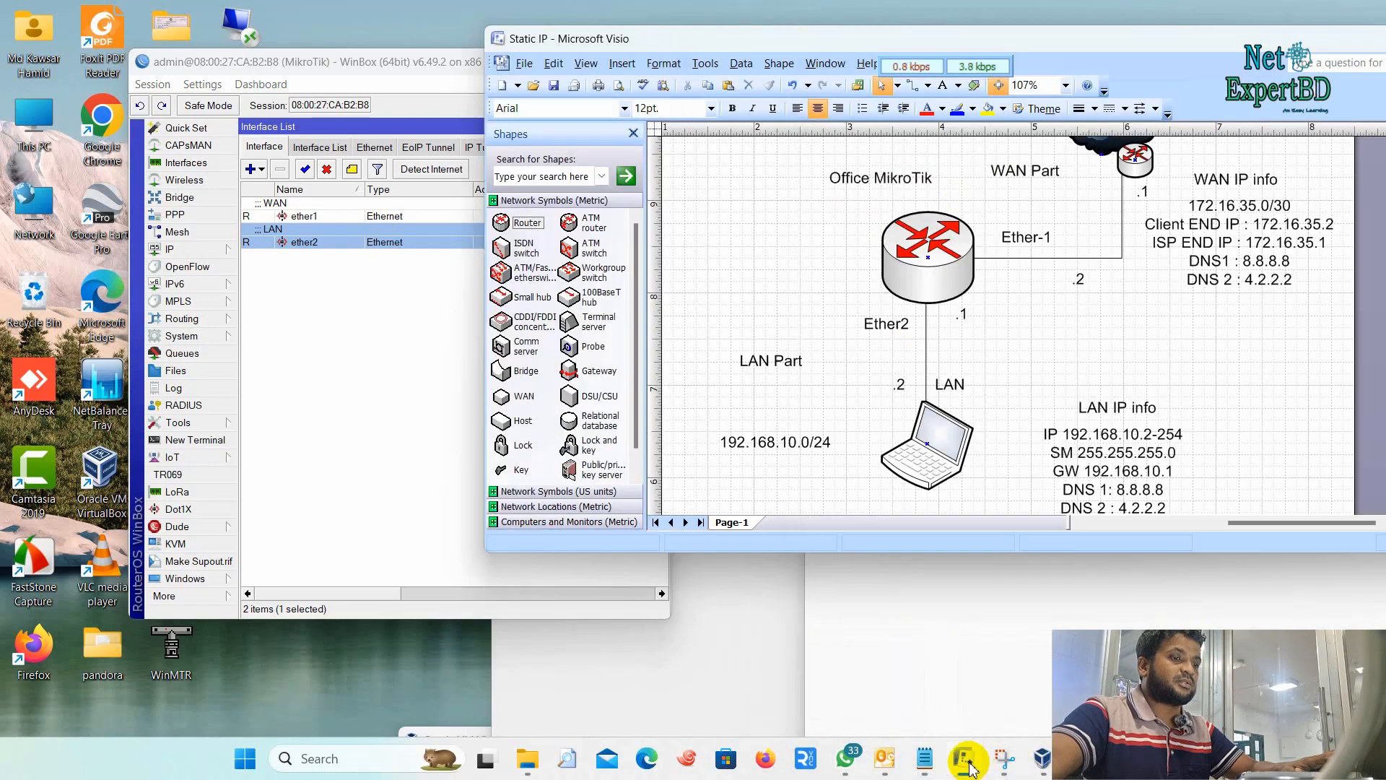
scroll(1198, 325, up, 1)
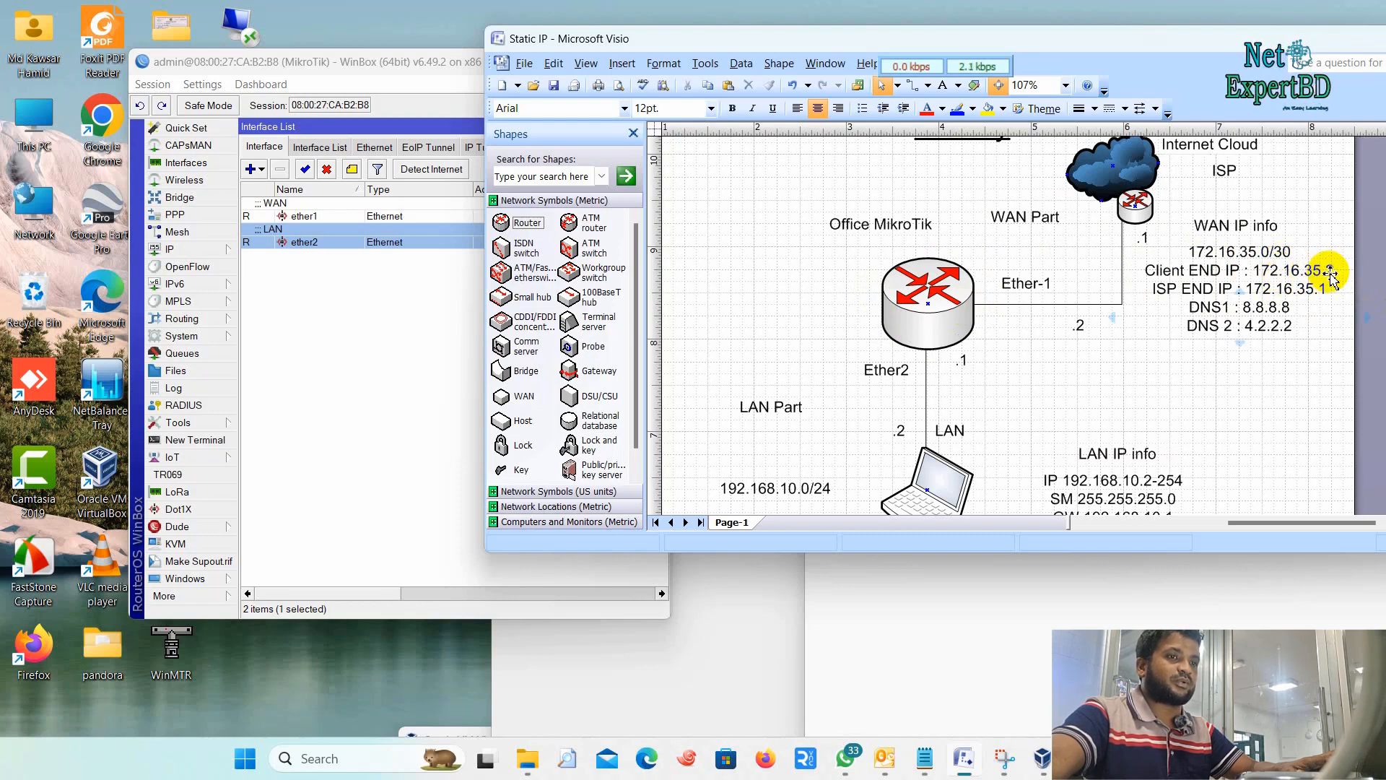
click(218, 250)
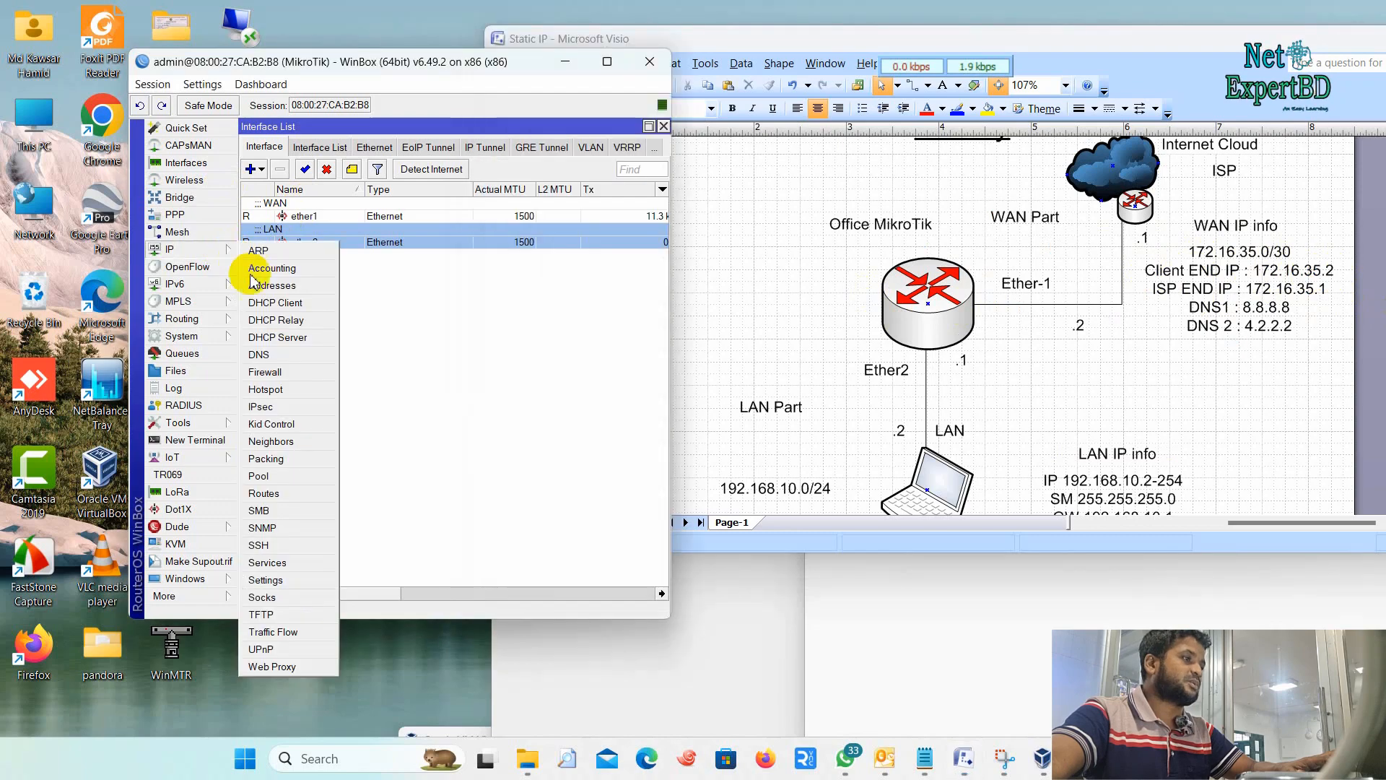
click(268, 289)
click(388, 170)
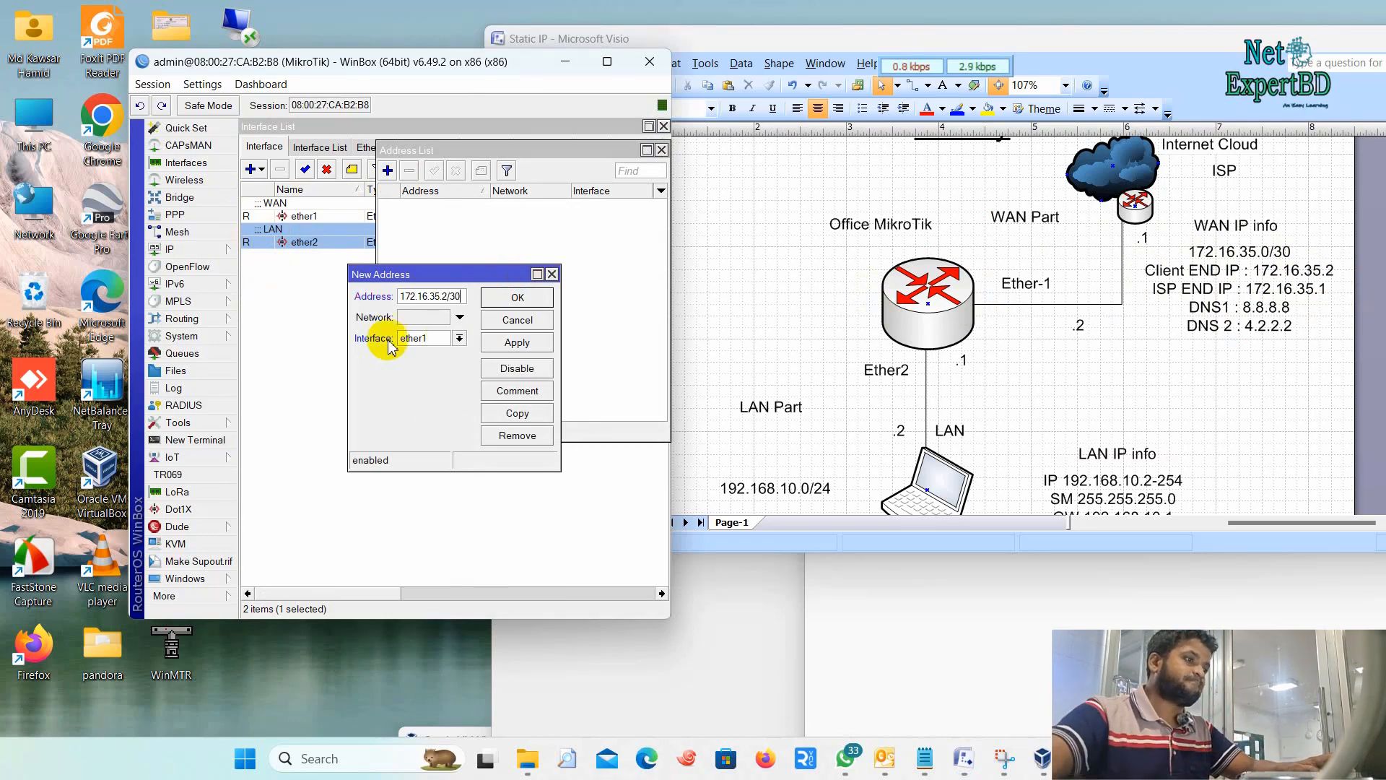
click(517, 342)
click(563, 297)
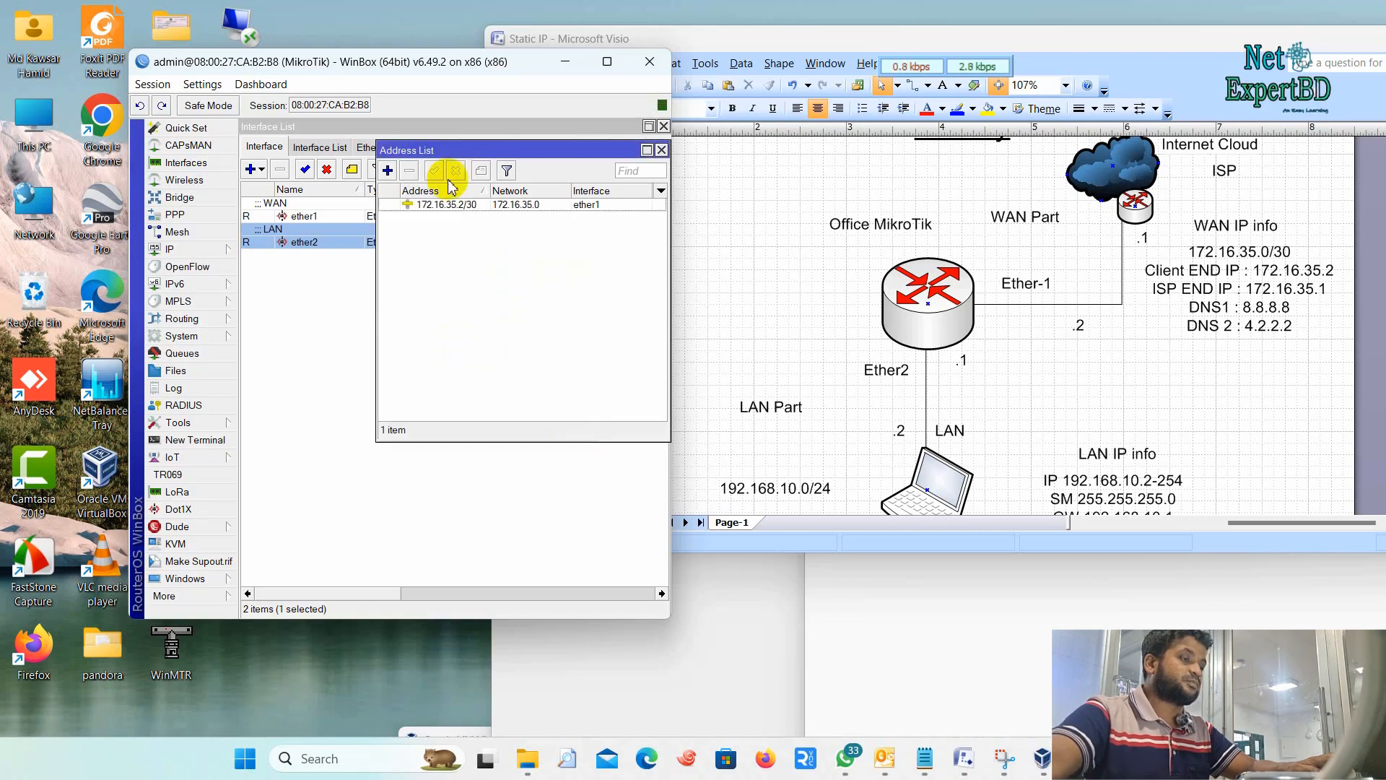
Label the ether1 address 172.16.35.2/30 with the comment WAN-IP.
click(443, 204)
click(482, 172)
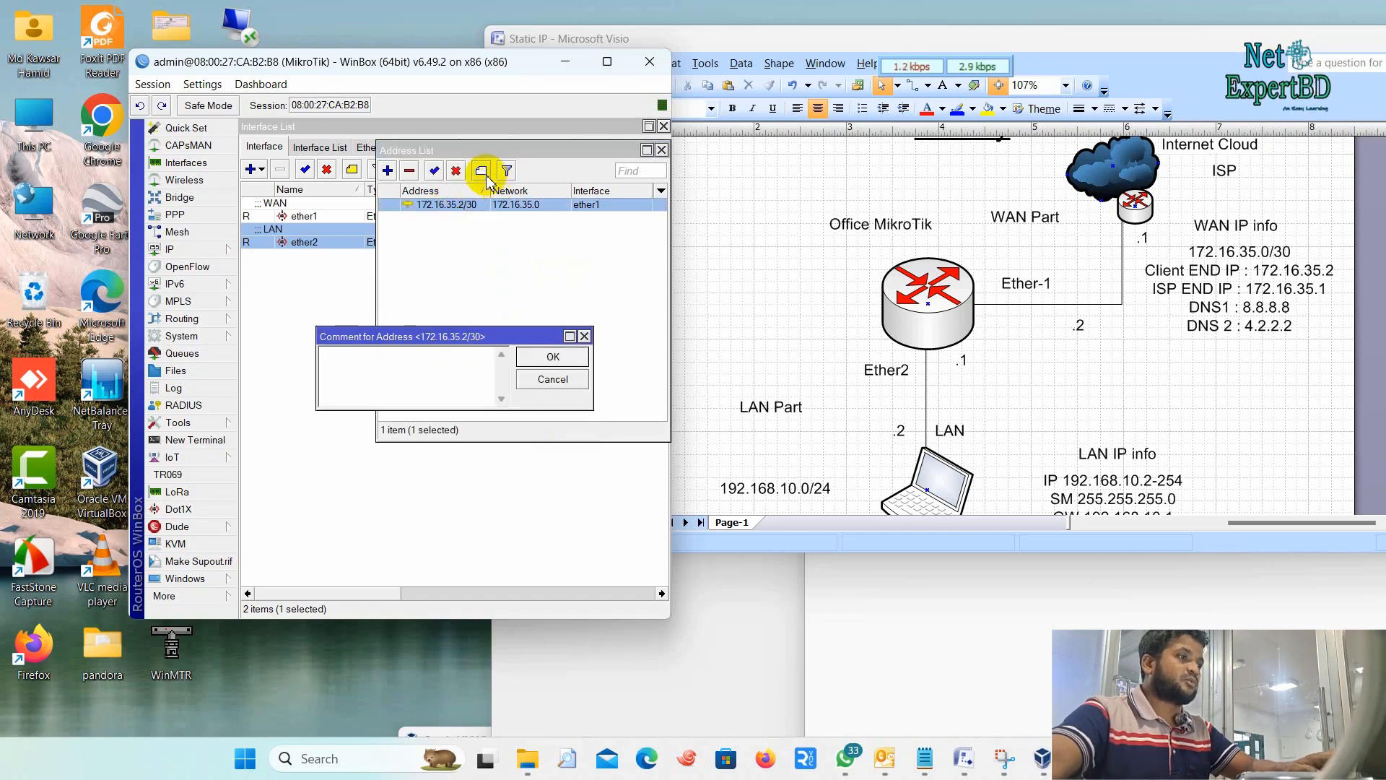
text(WAN-I)
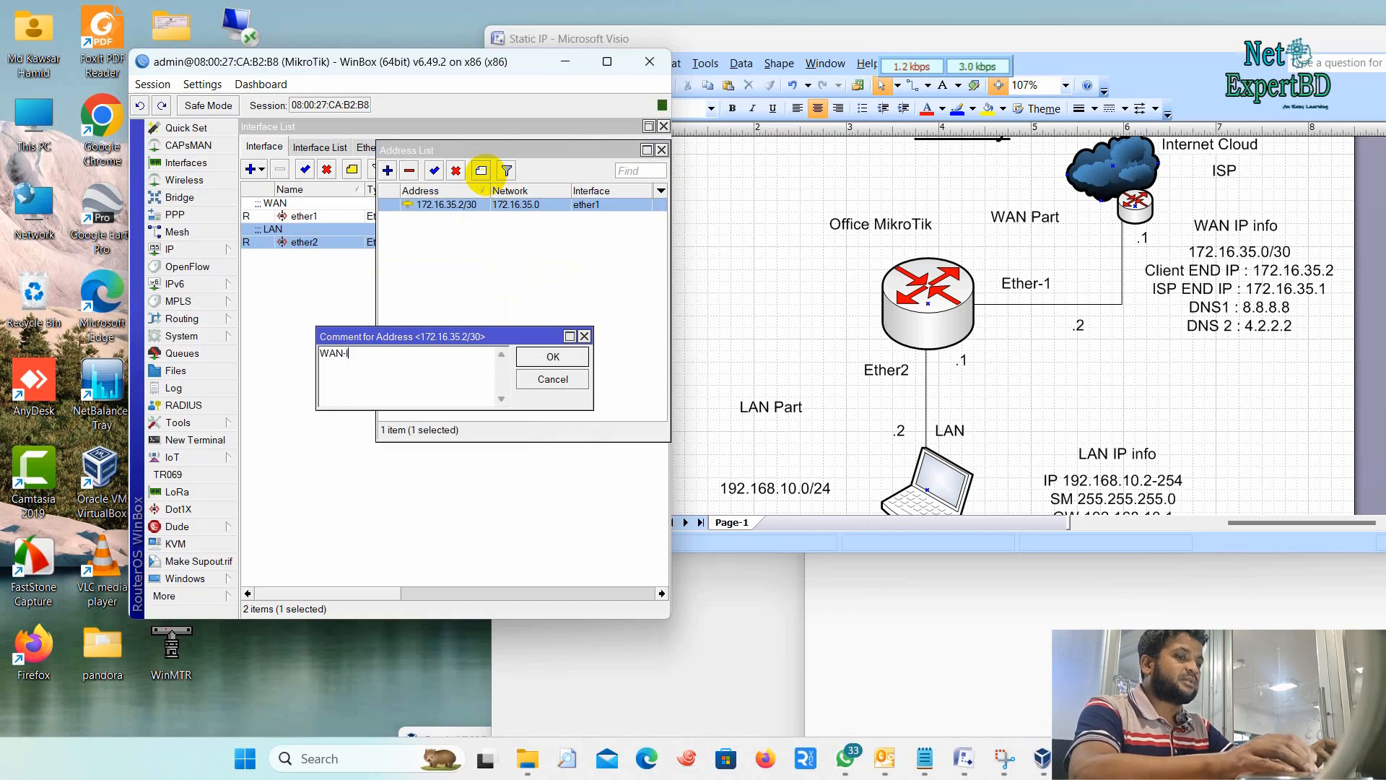
text(P)
key(Return)
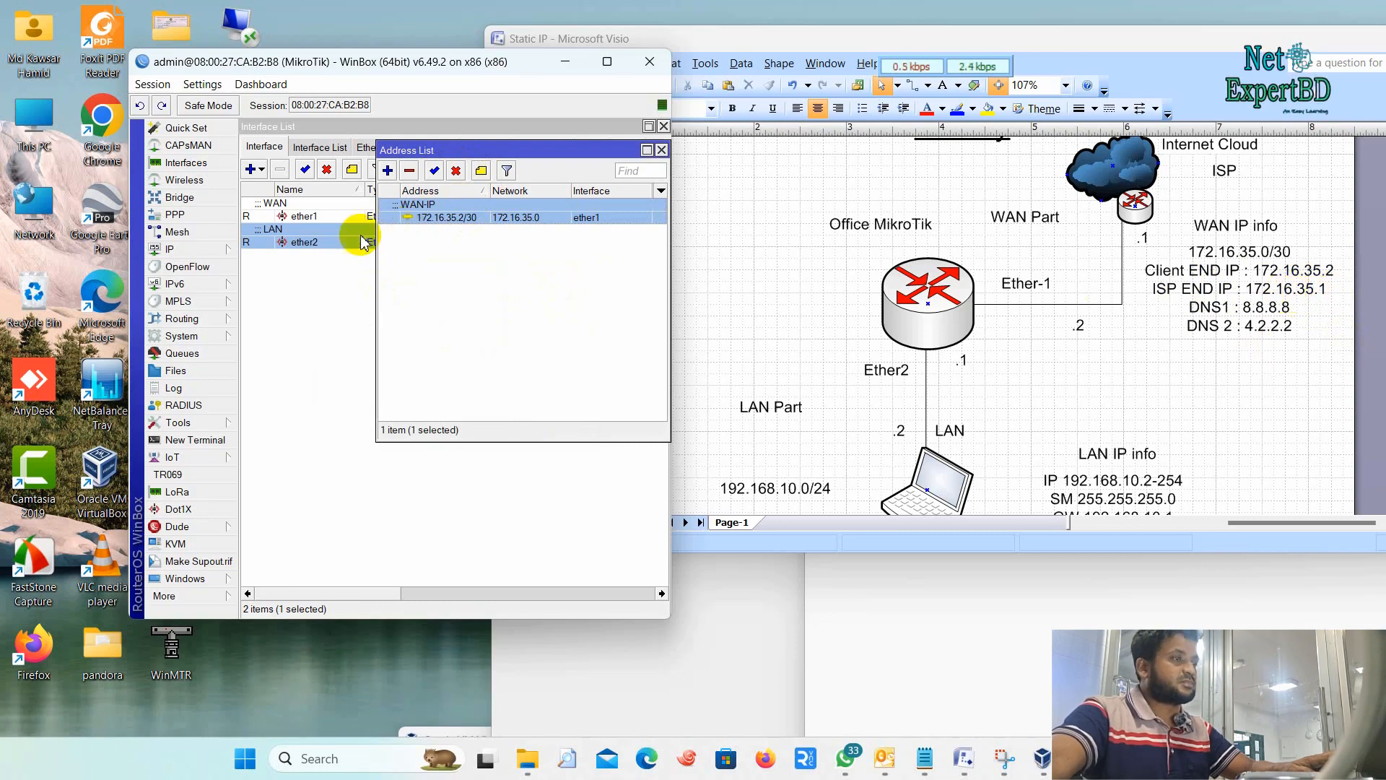
Add a default route to 0.0.0.0/0 with gateway 172.16.35.1 and close all open list windows.
click(231, 252)
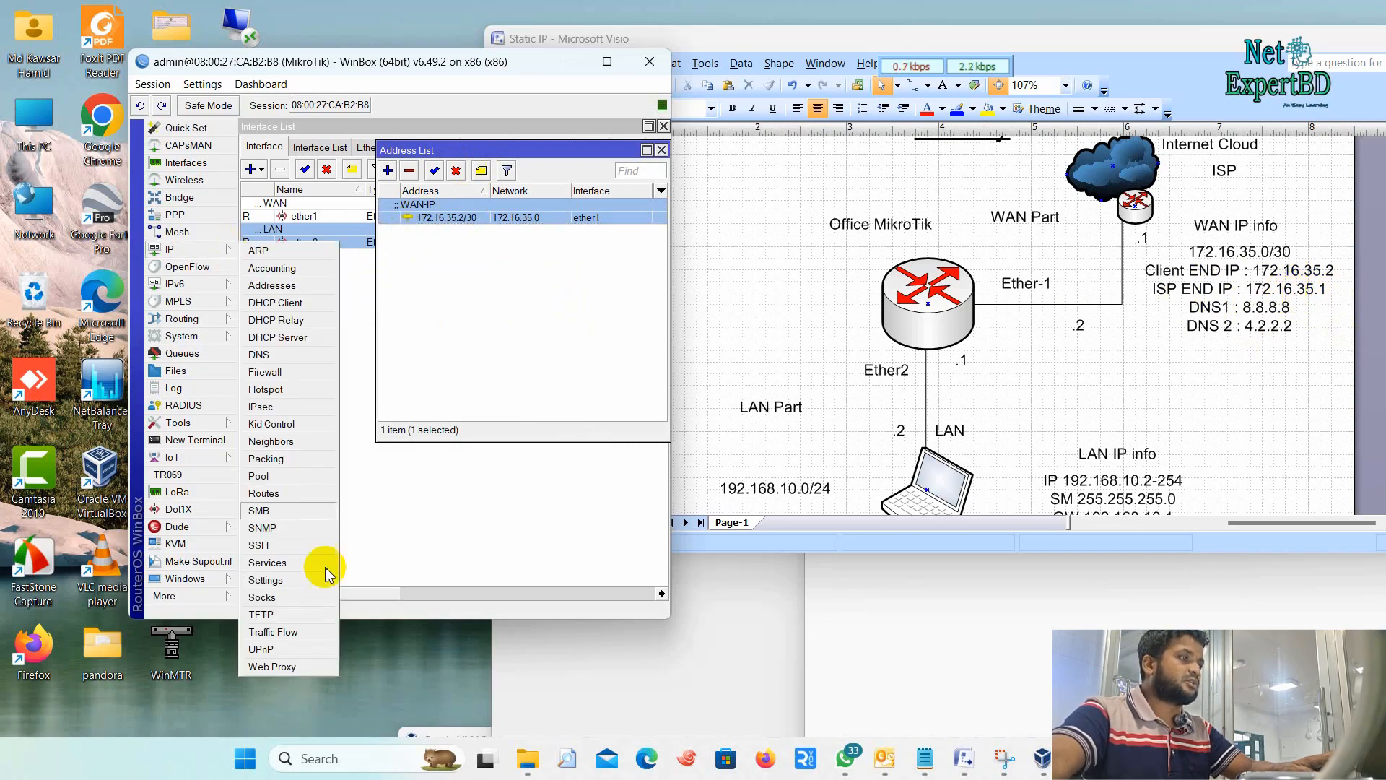
click(277, 490)
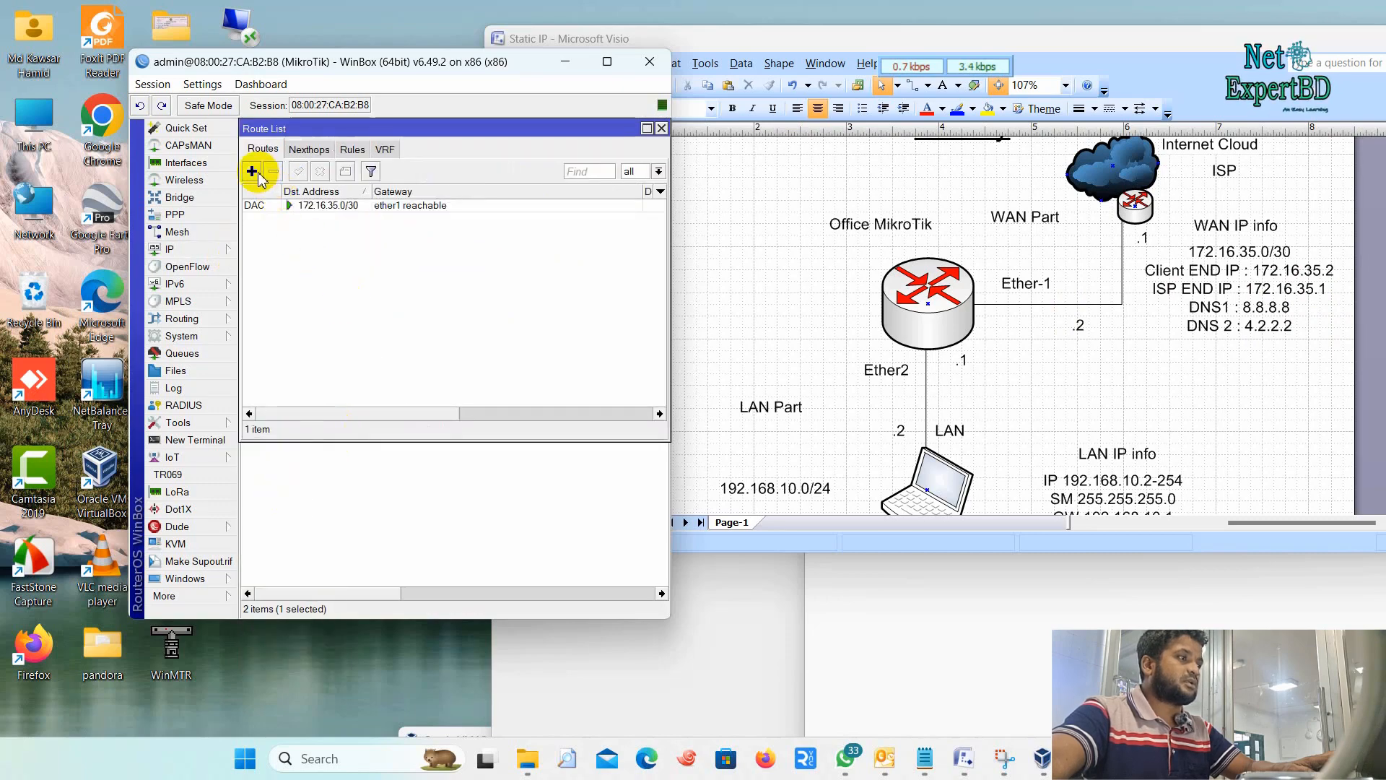
click(252, 171)
click(428, 287)
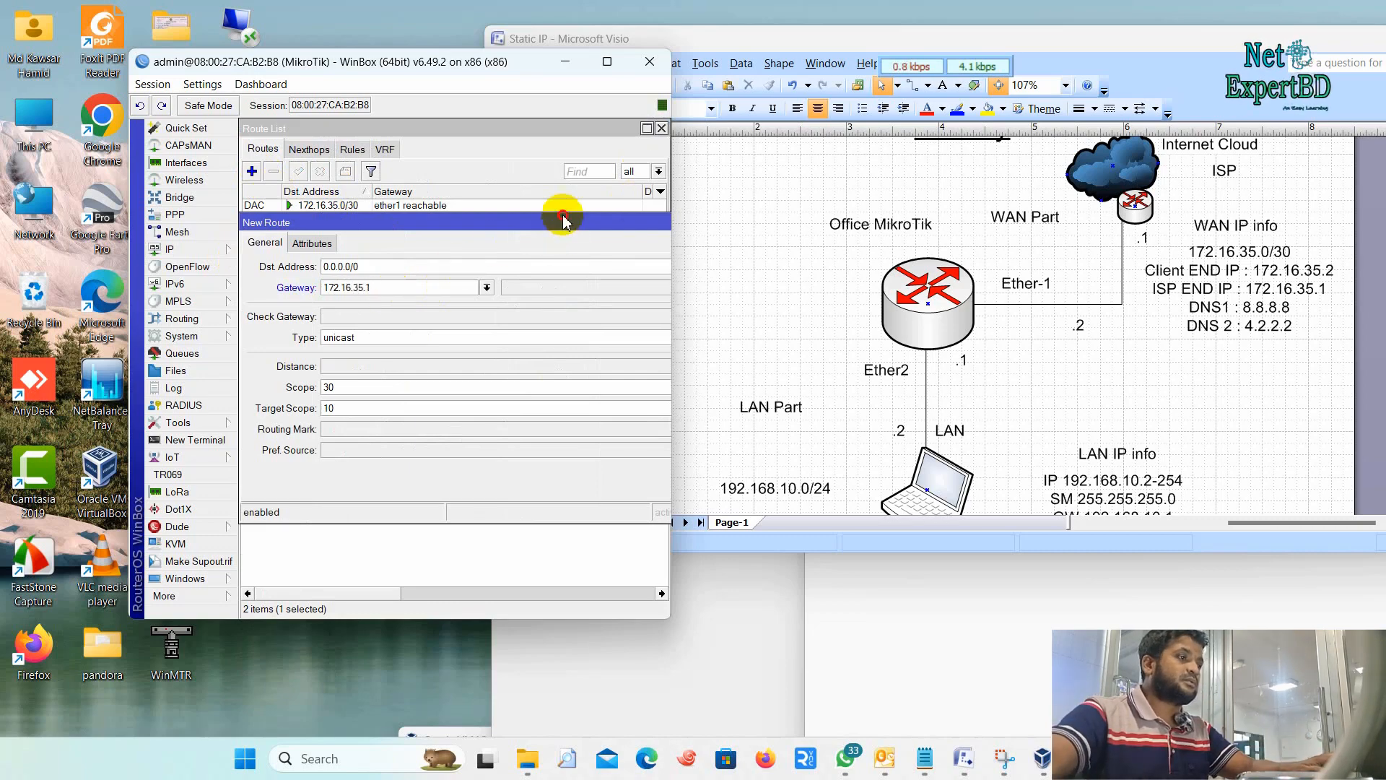
drag(512, 228, 219, 274)
click(520, 335)
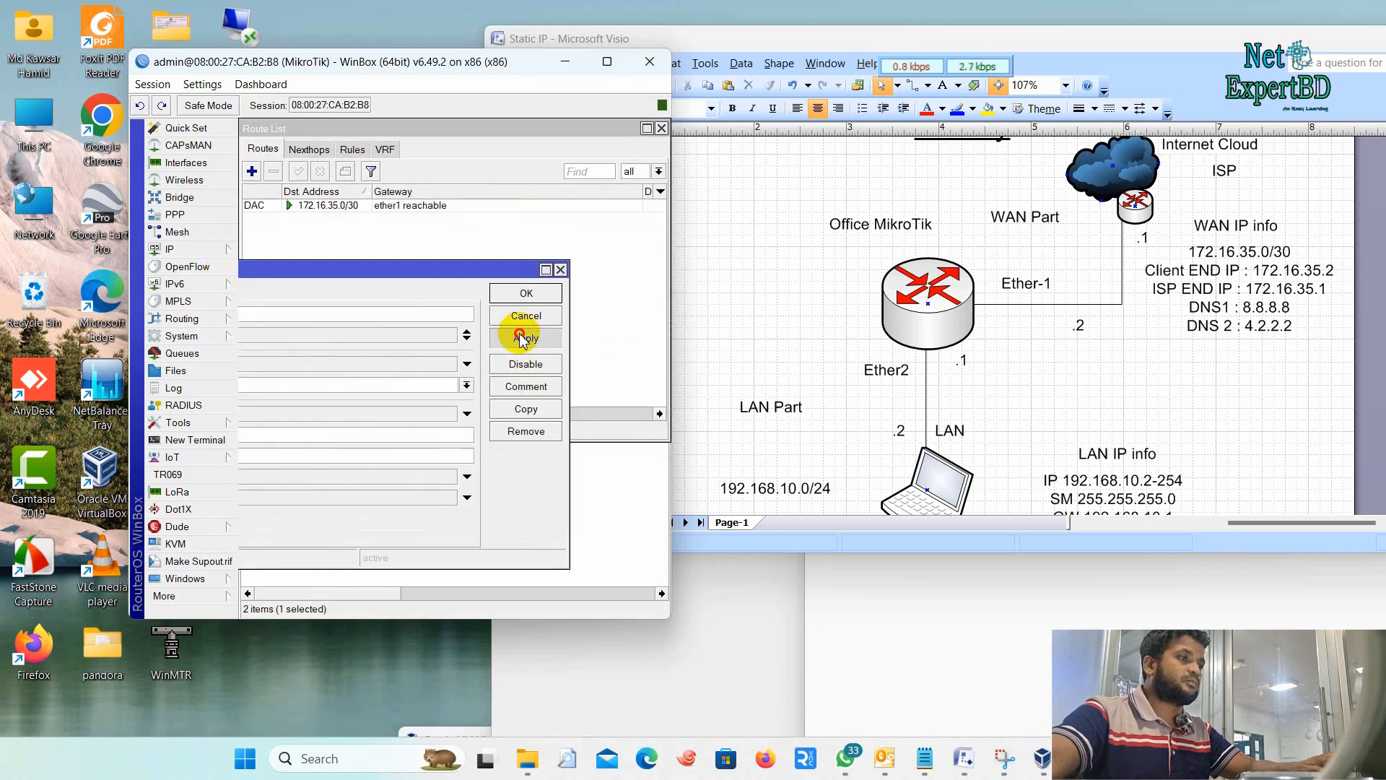
key(Escape)
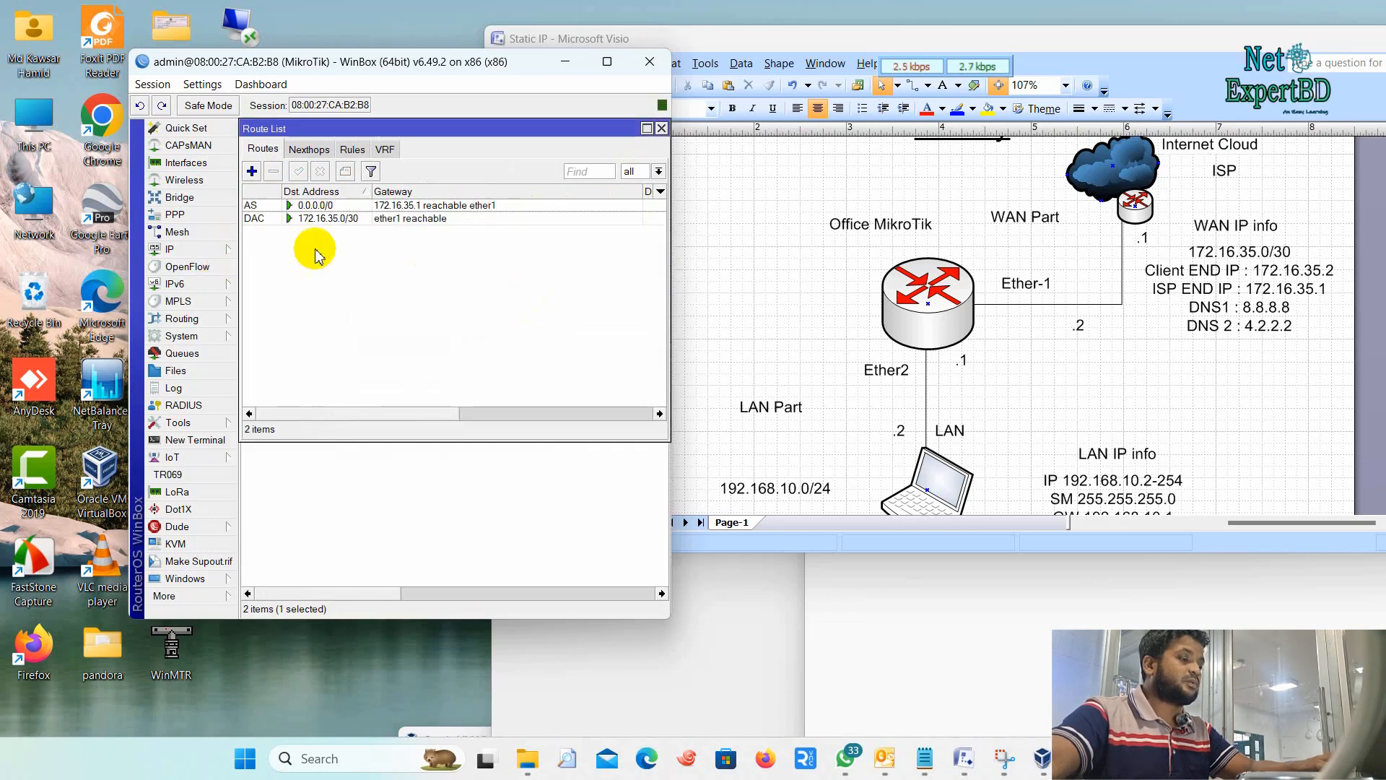
key(Escape)
key(Escape)
key(Escape)
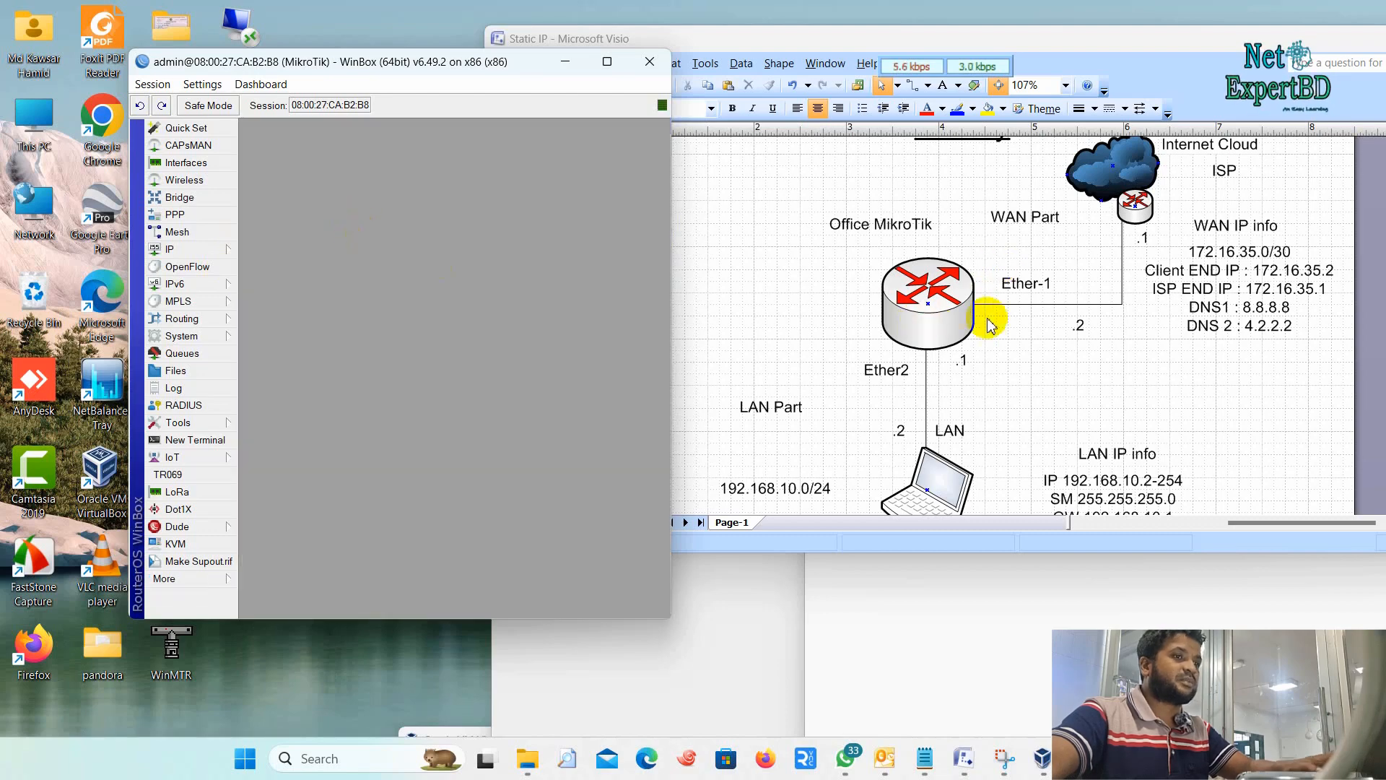
Reopen the IP address list and ping the ISP end IP 172.16.35.1.
click(226, 257)
click(273, 284)
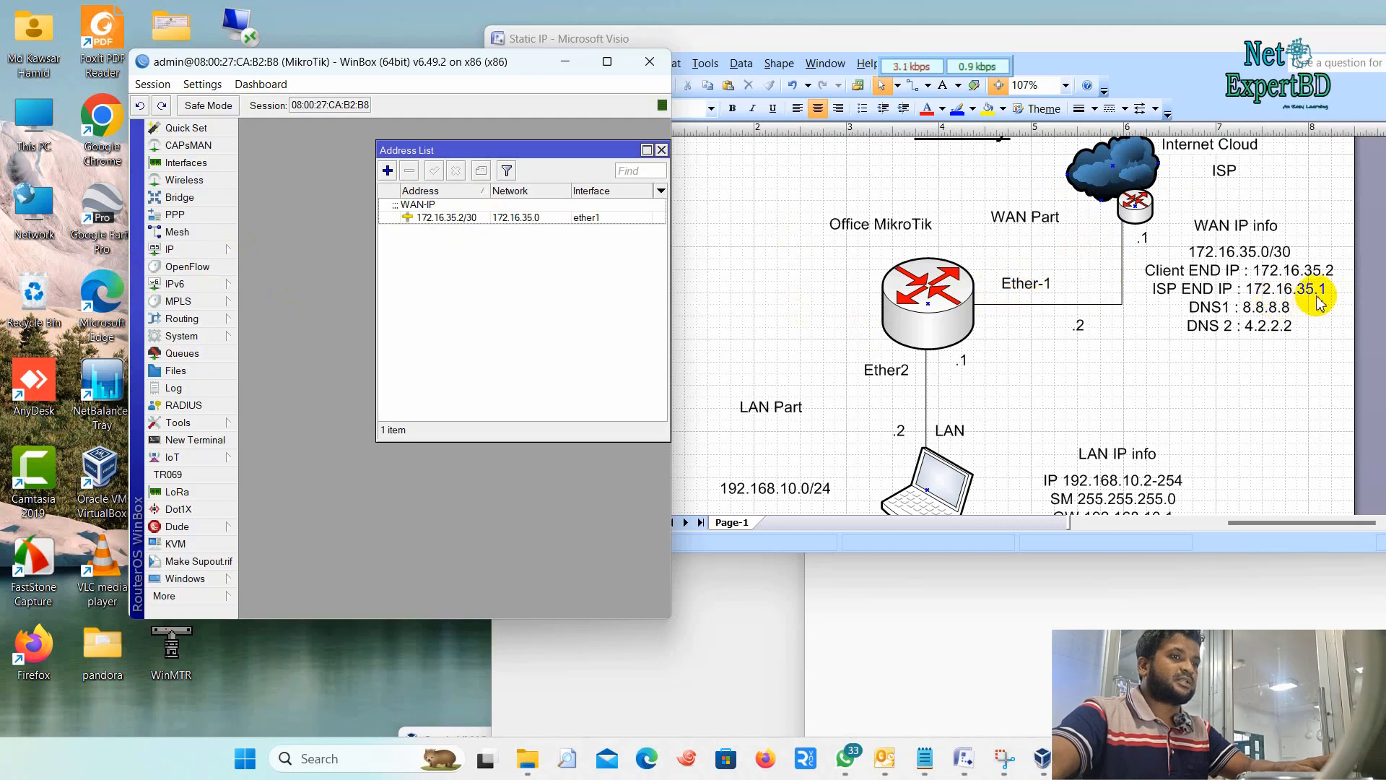
click(234, 426)
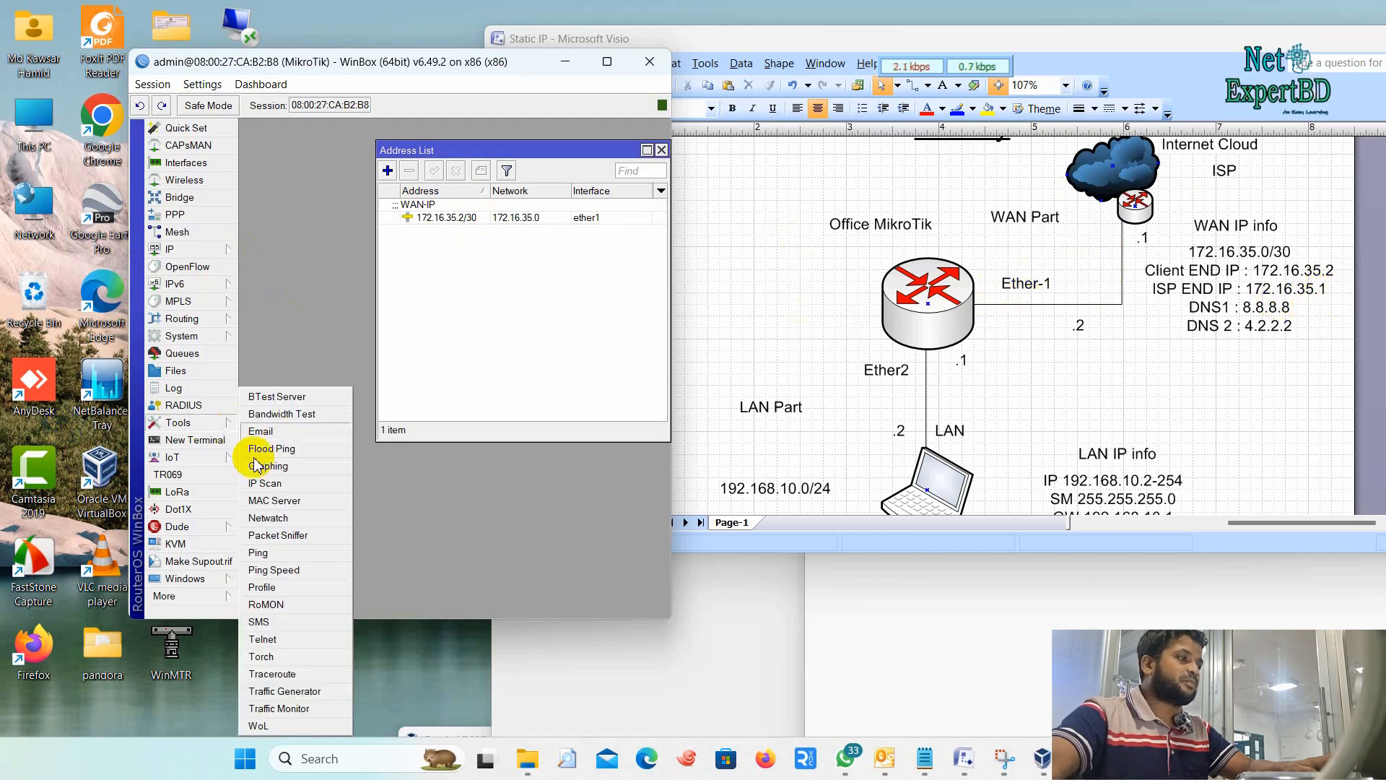
click(275, 554)
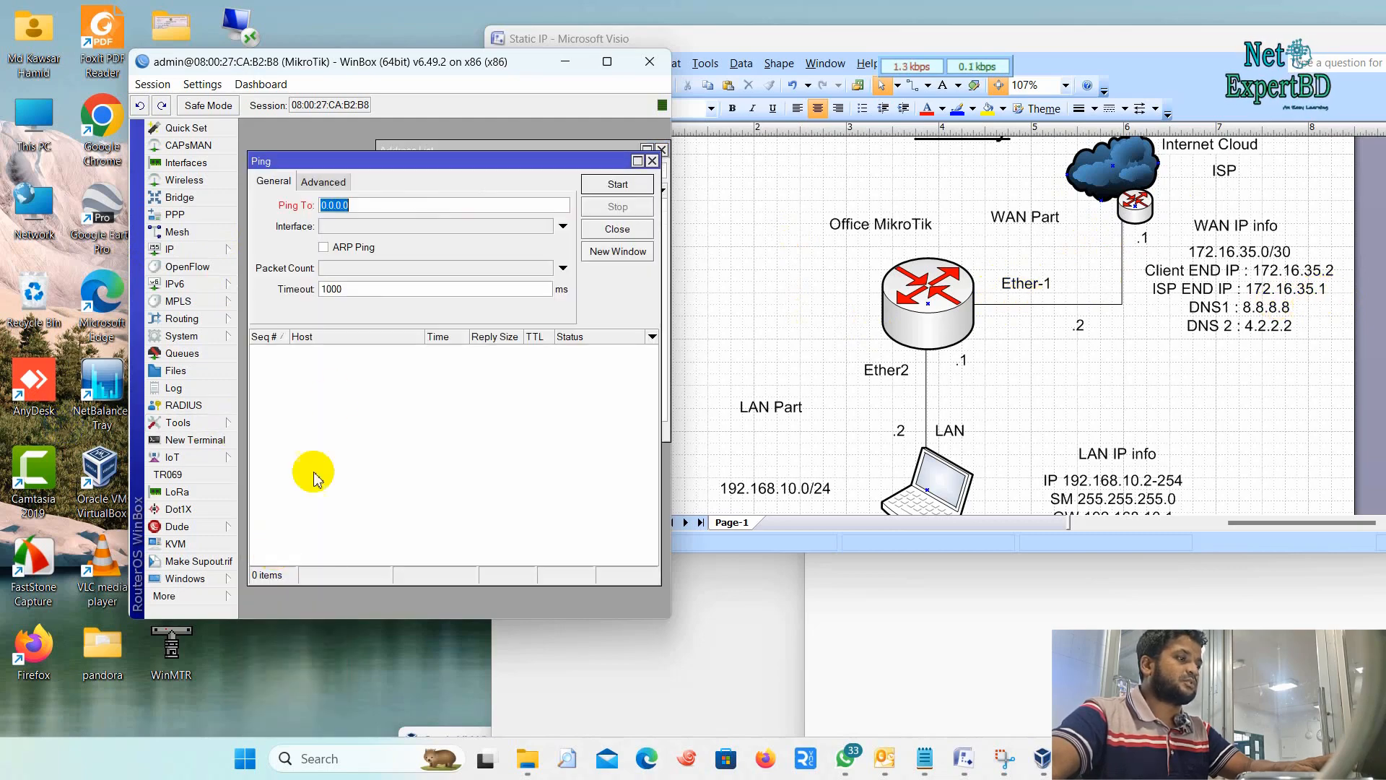
text(17)
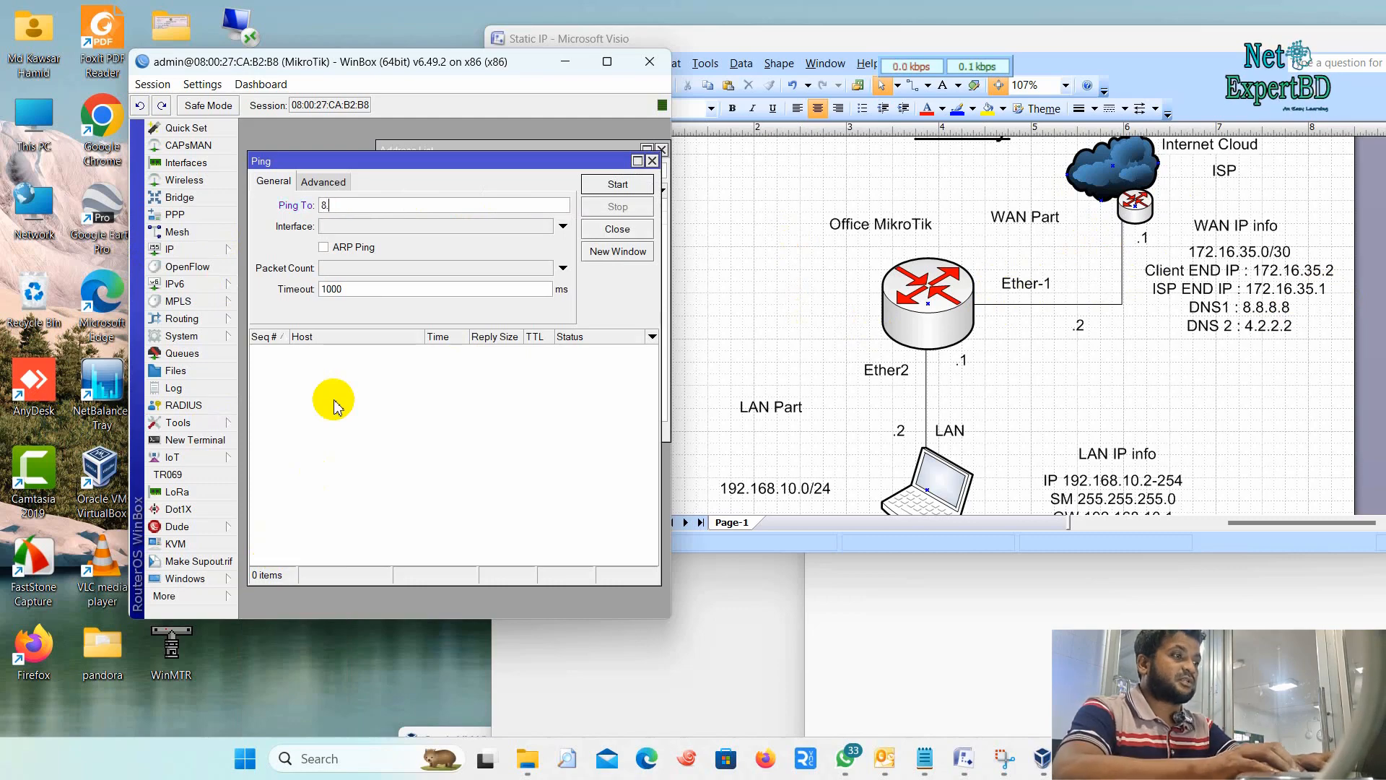
text(2.16)
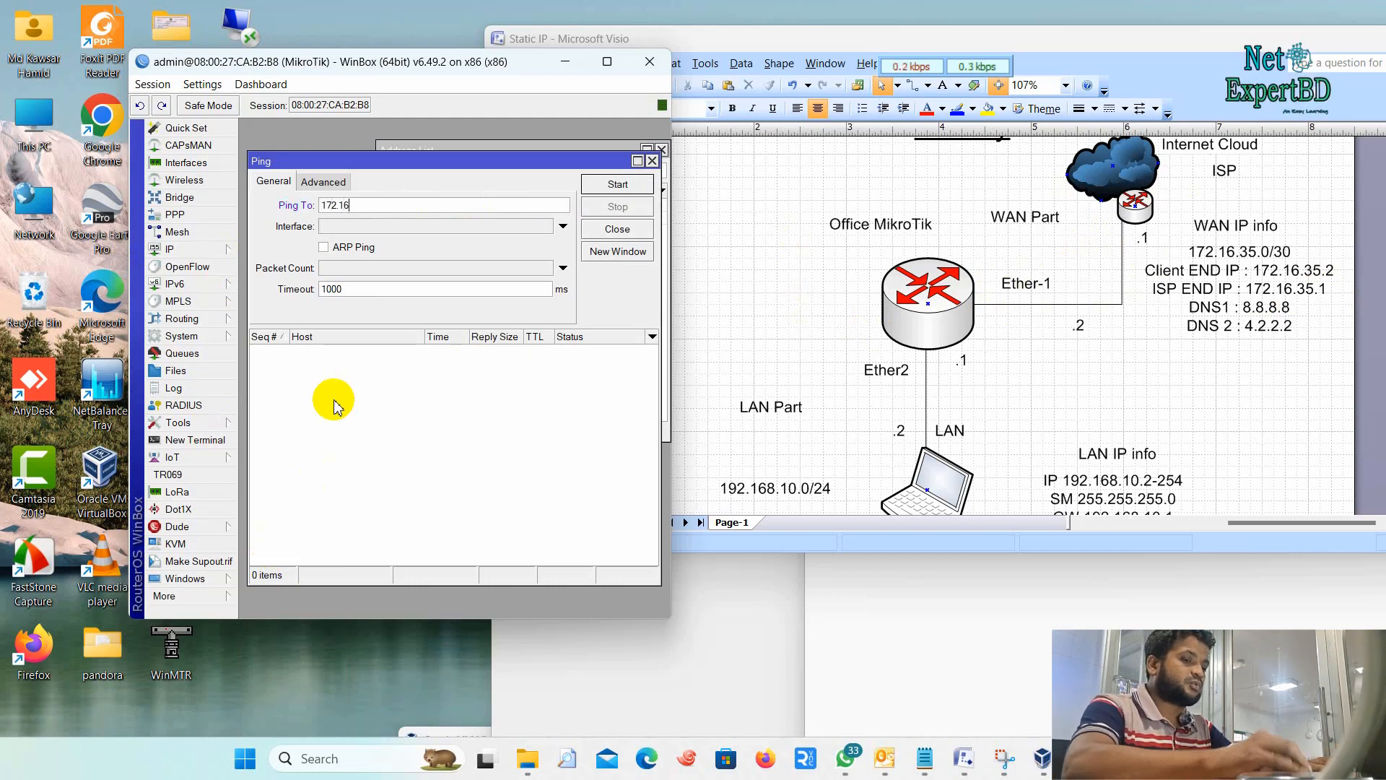
text(.35.1)
key(Return)
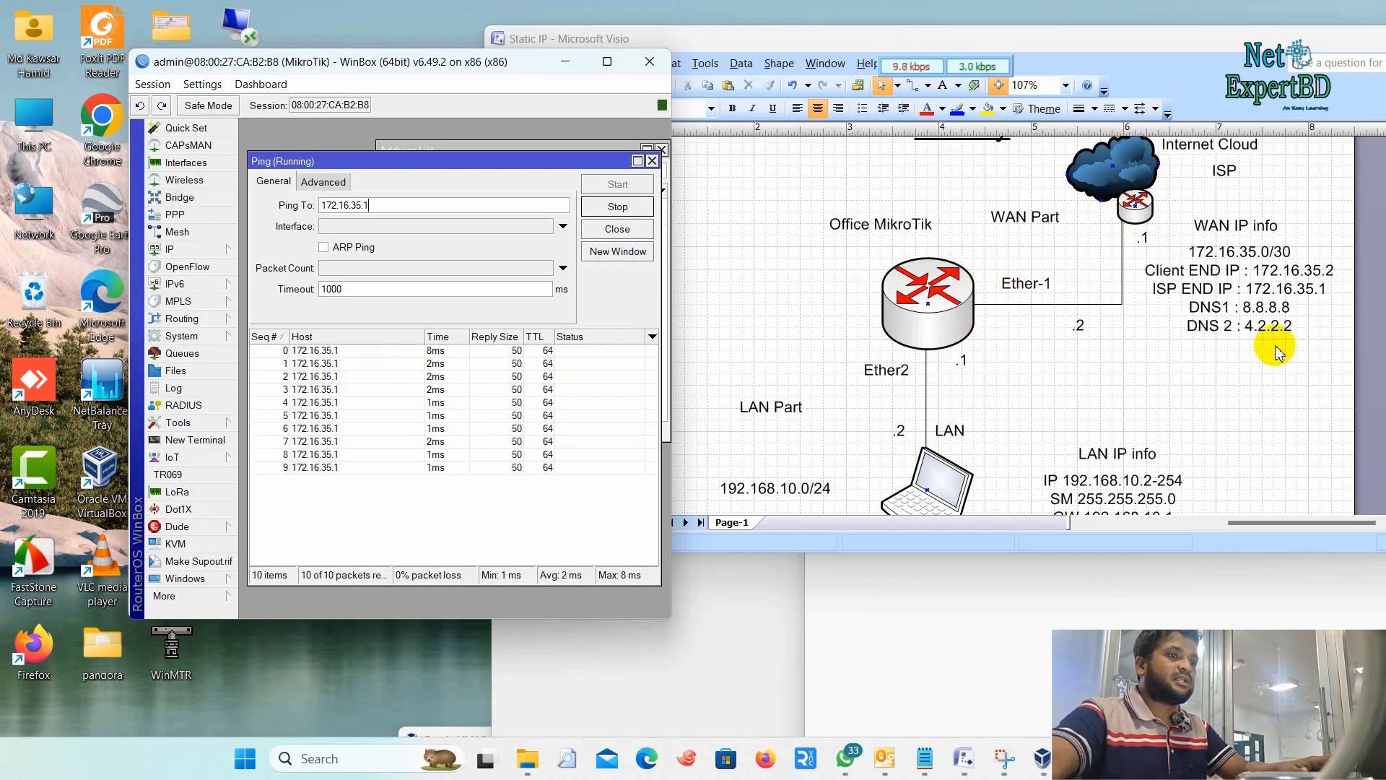
Test internet reachability by pinging DNS server 8.8.8.8, and close the Ping tool.
scroll(1260, 310, up, 2)
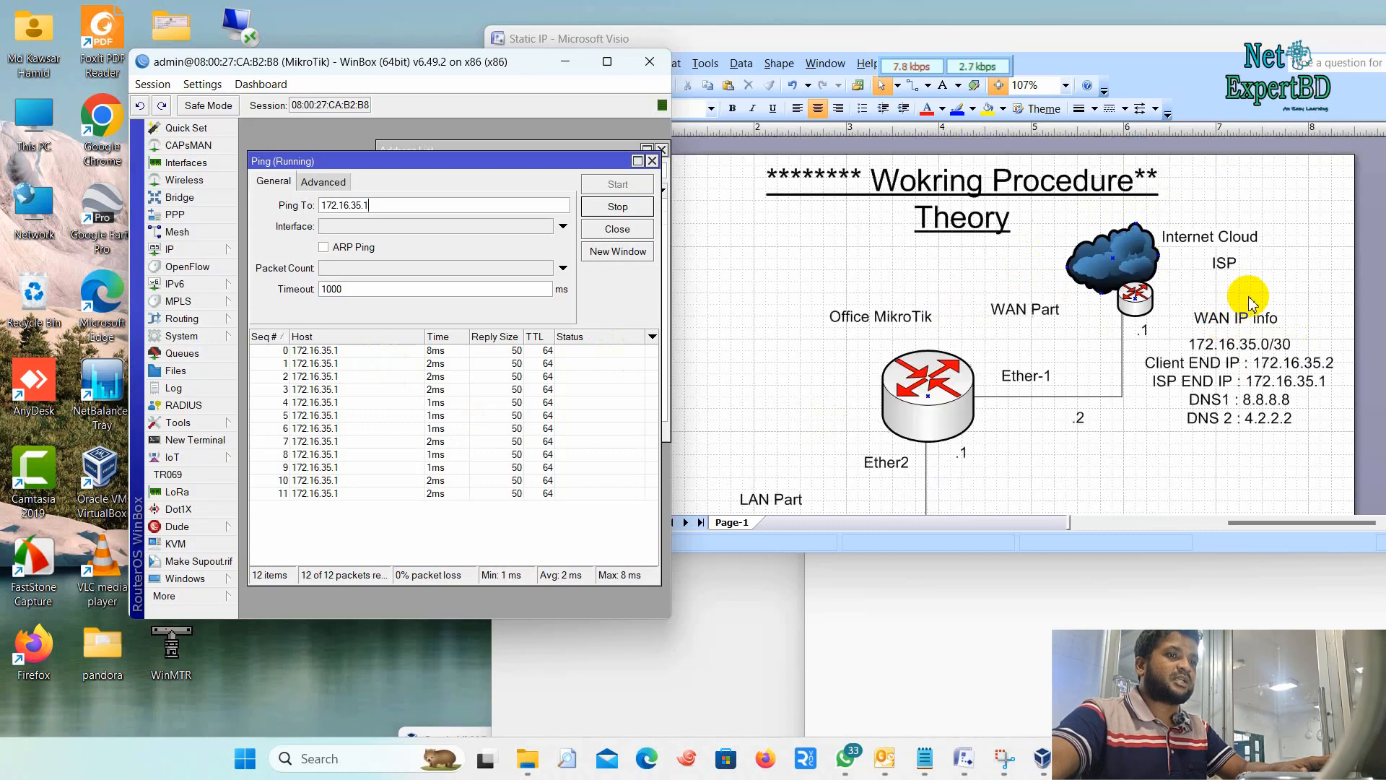
double_click(350, 205)
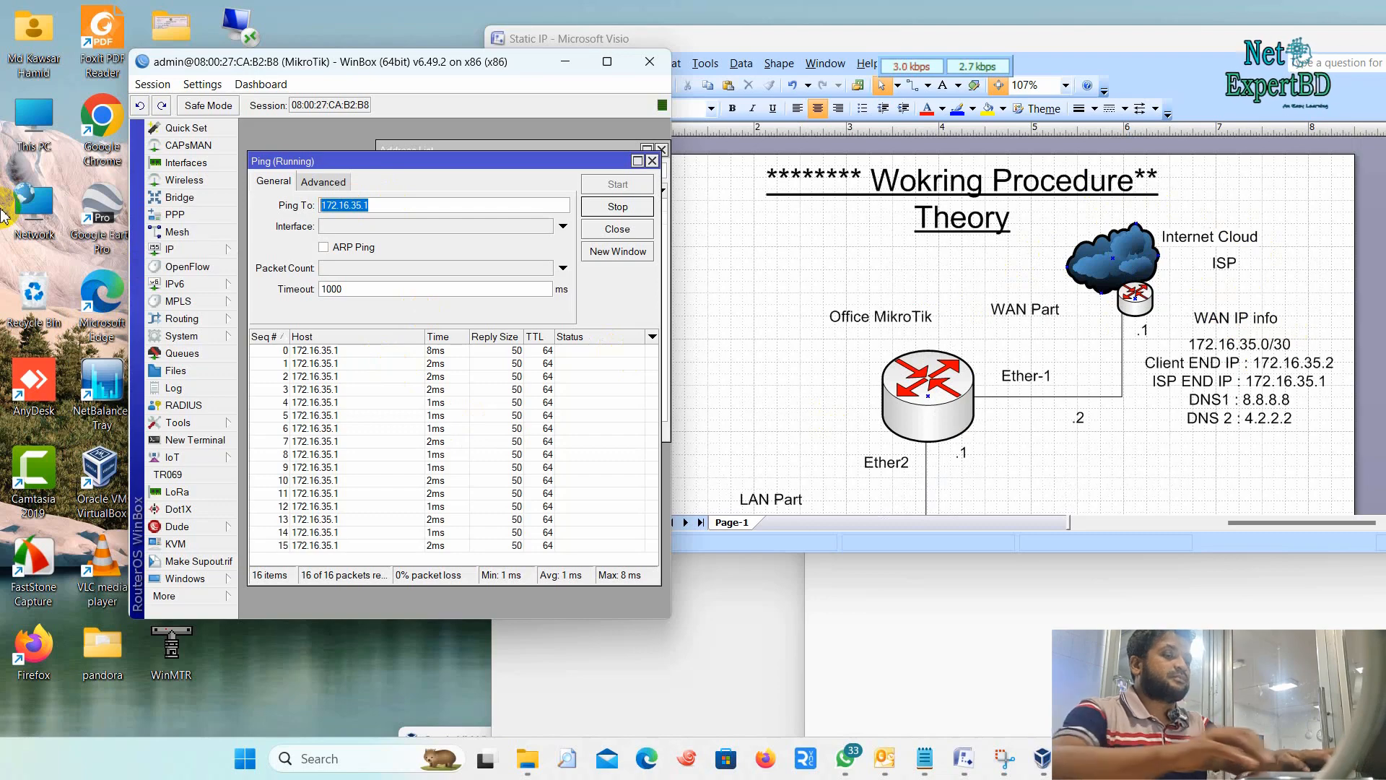
text(8.8.8.8)
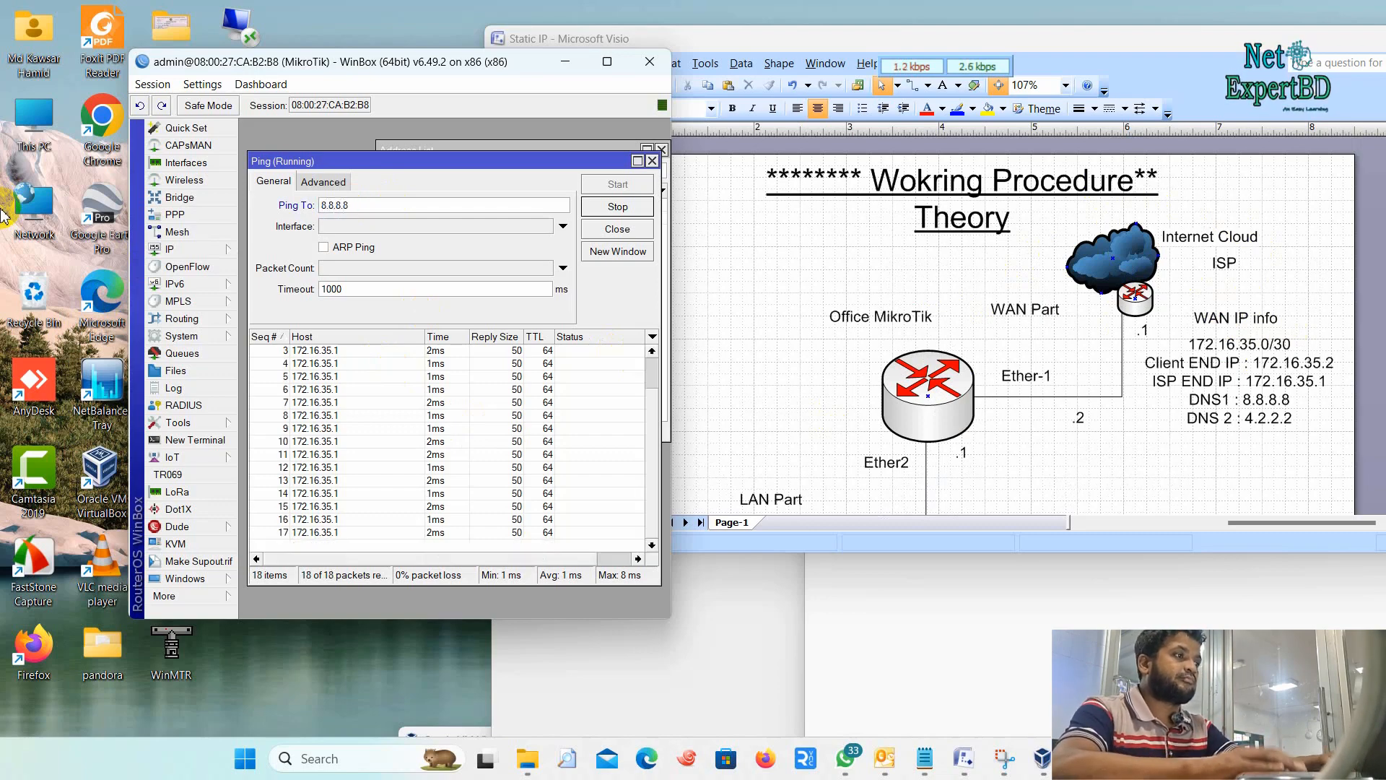
click(618, 185)
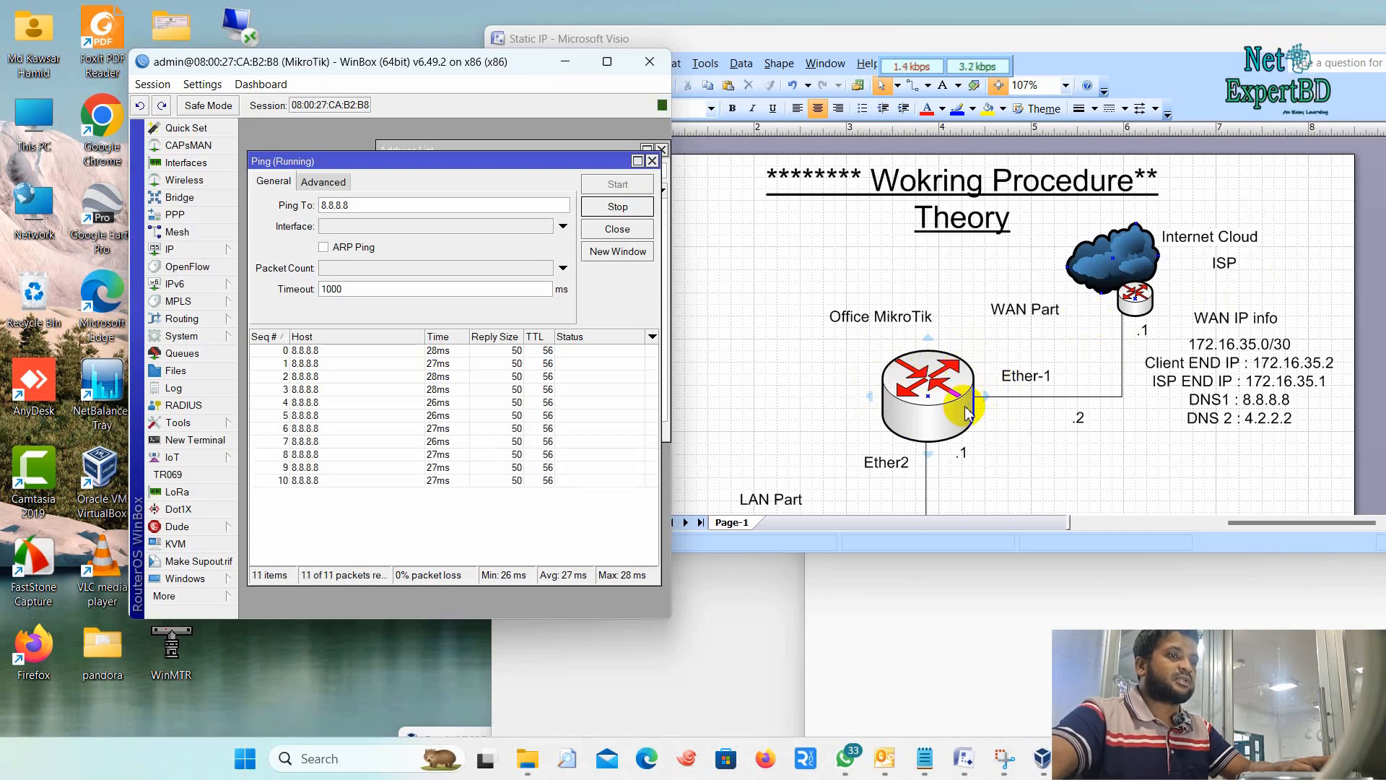
scroll(967, 404, down, 1)
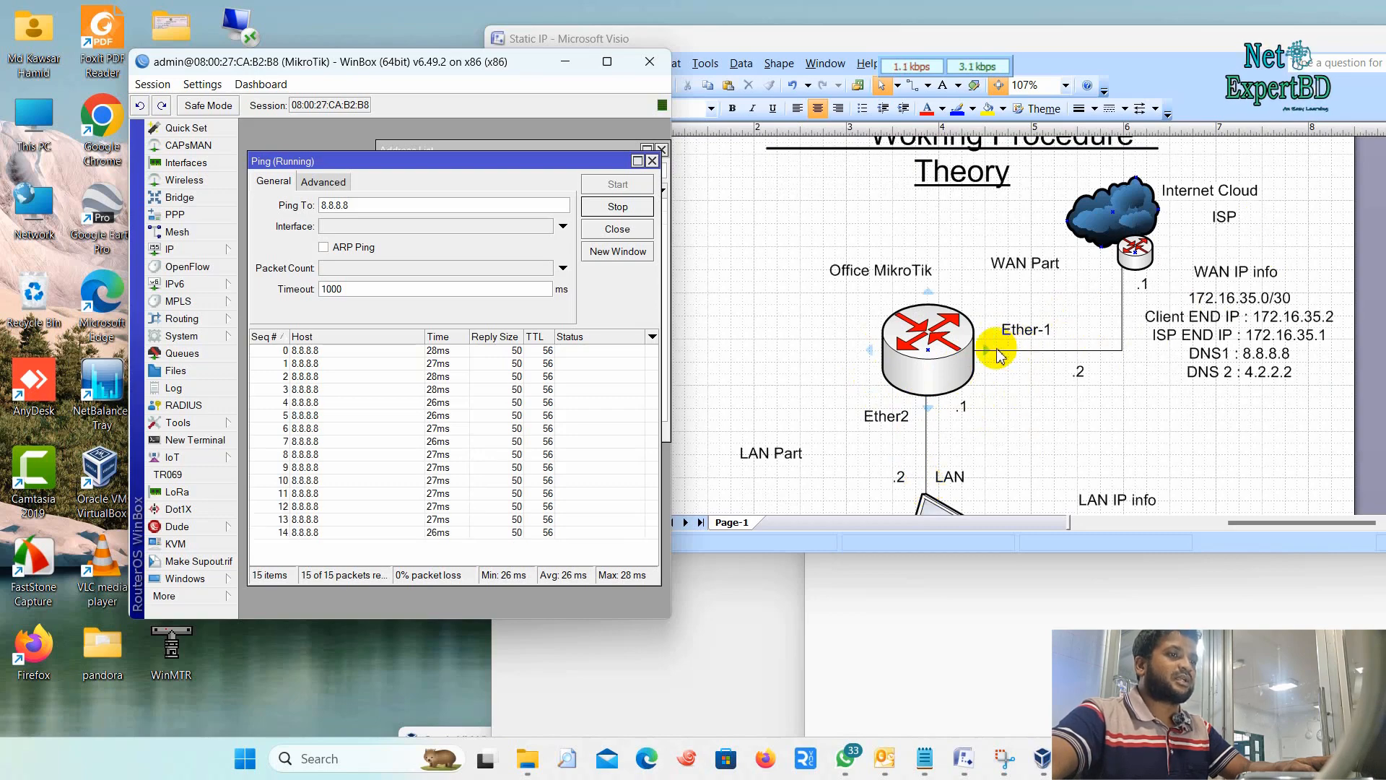
click(639, 231)
Remove the WAN-IP address 172.16.35.2/30 from the address list.
click(459, 218)
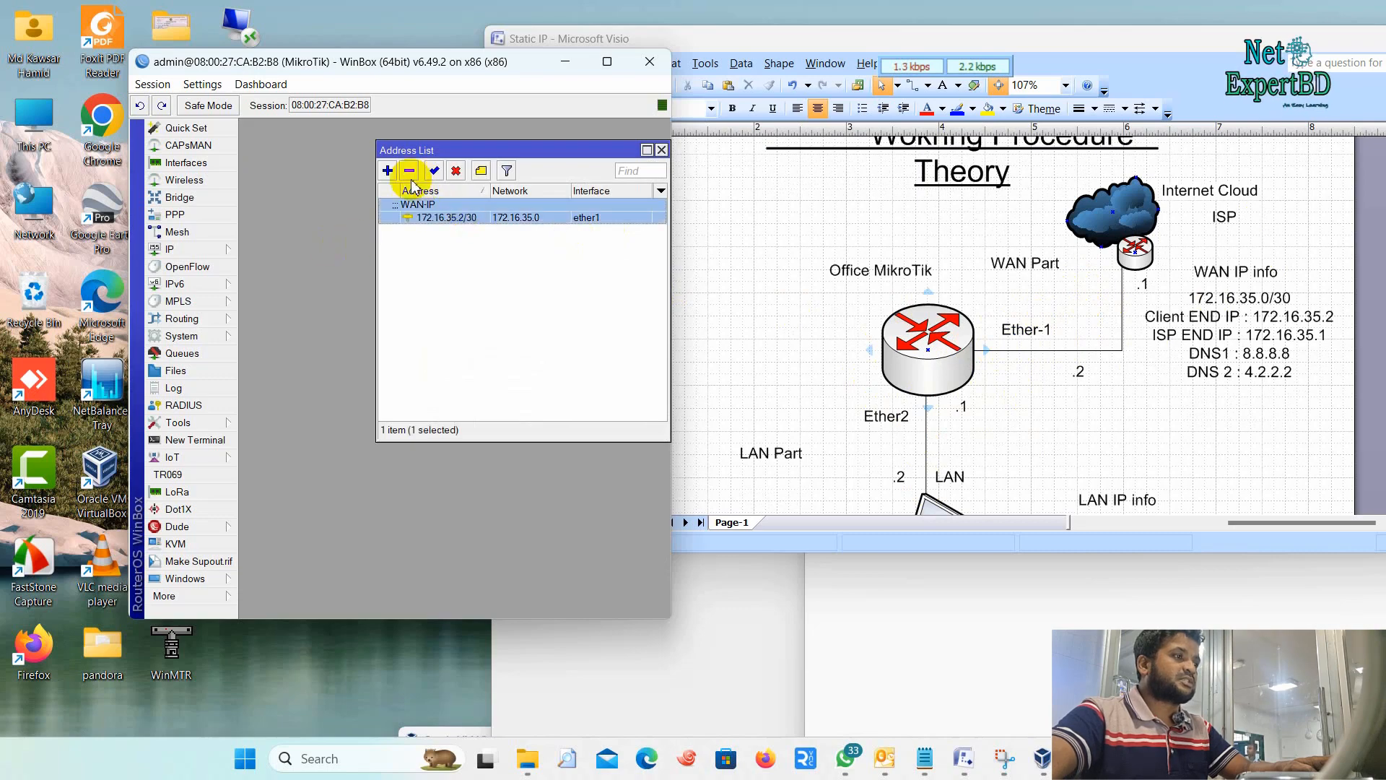
drag(426, 150, 376, 145)
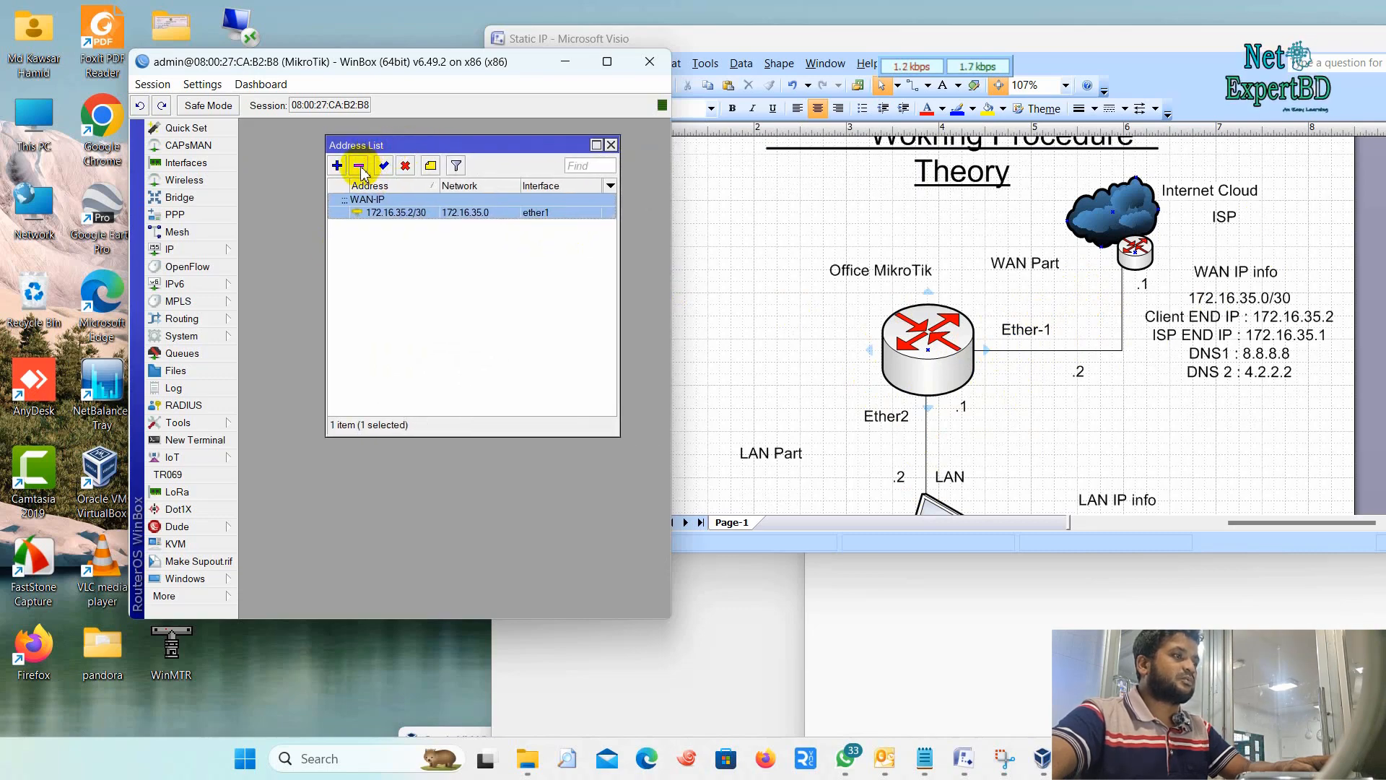
click(360, 168)
click(217, 248)
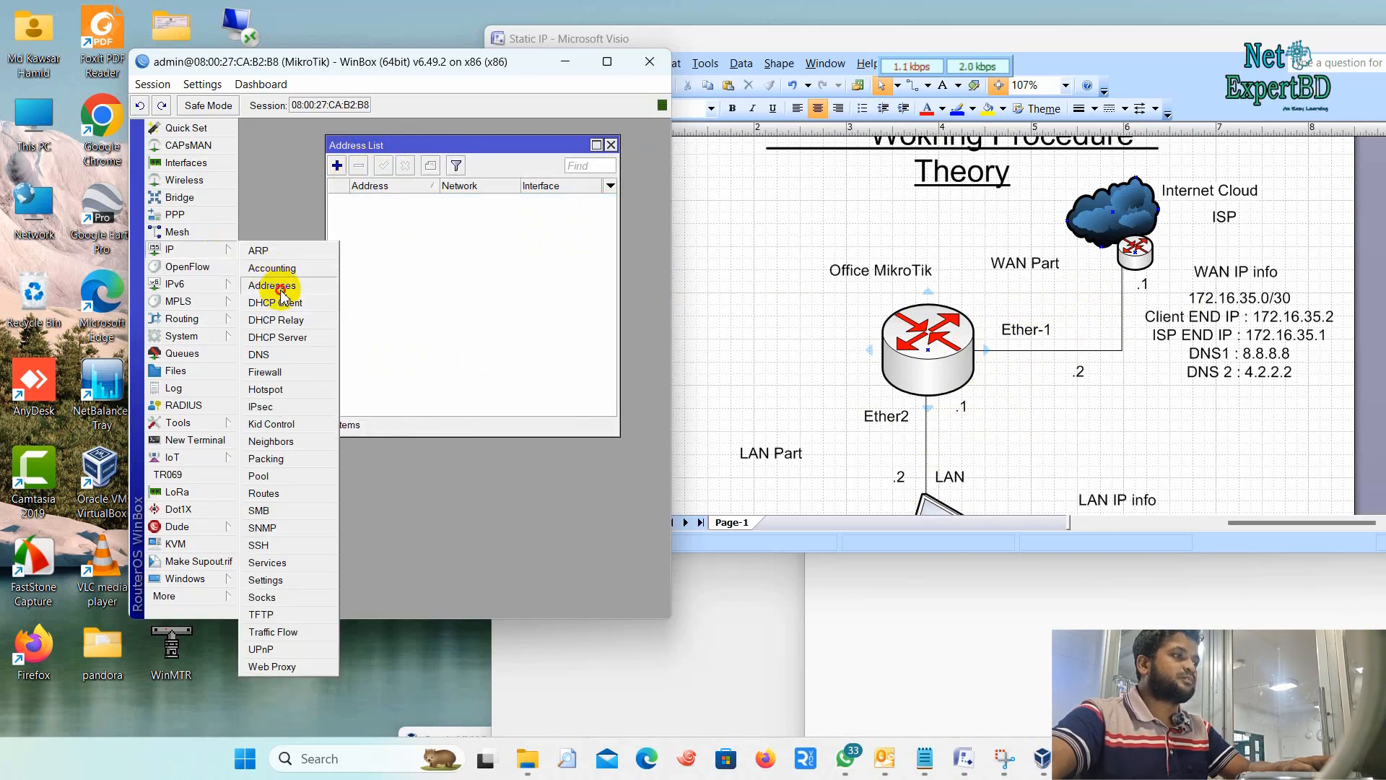
click(285, 283)
Delete the 0.0.0.0/0 default route, and close the route and address lists.
click(229, 253)
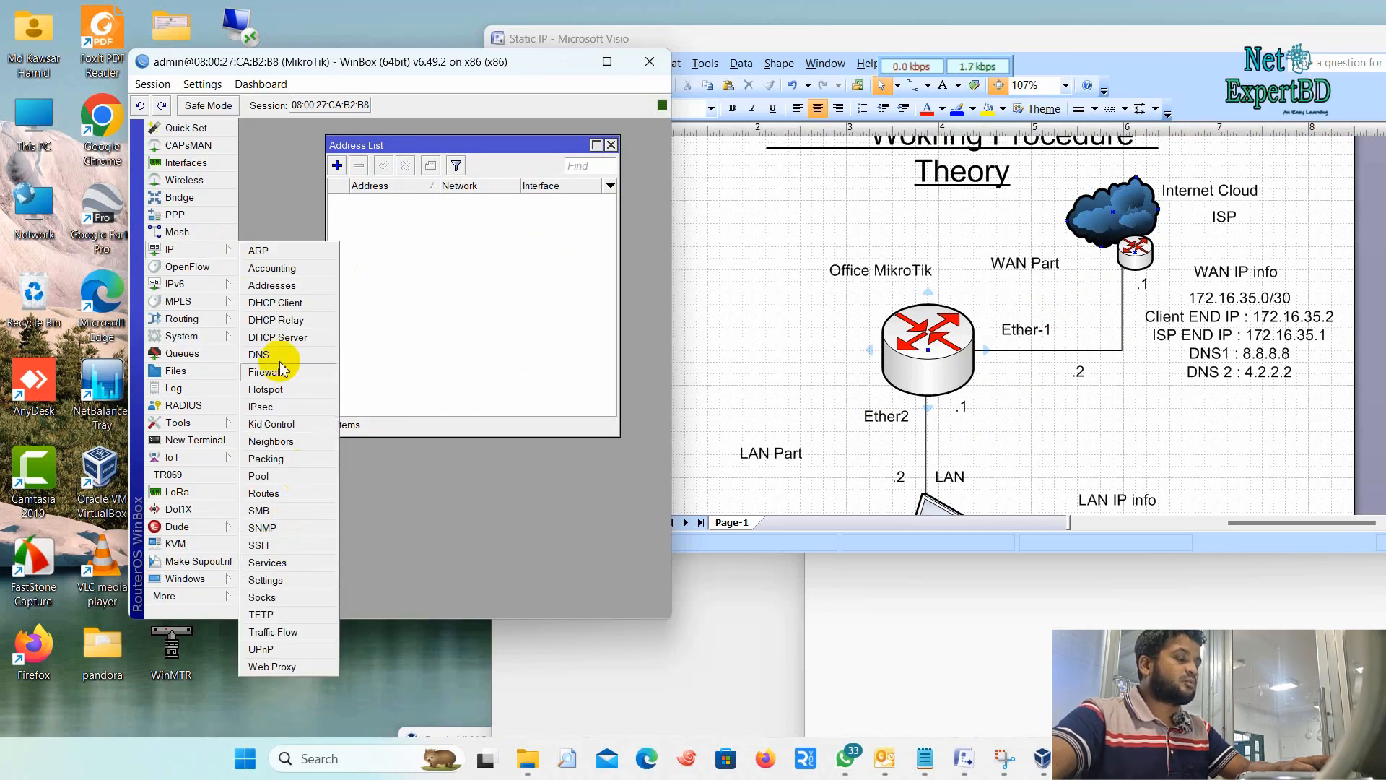
click(281, 494)
click(367, 209)
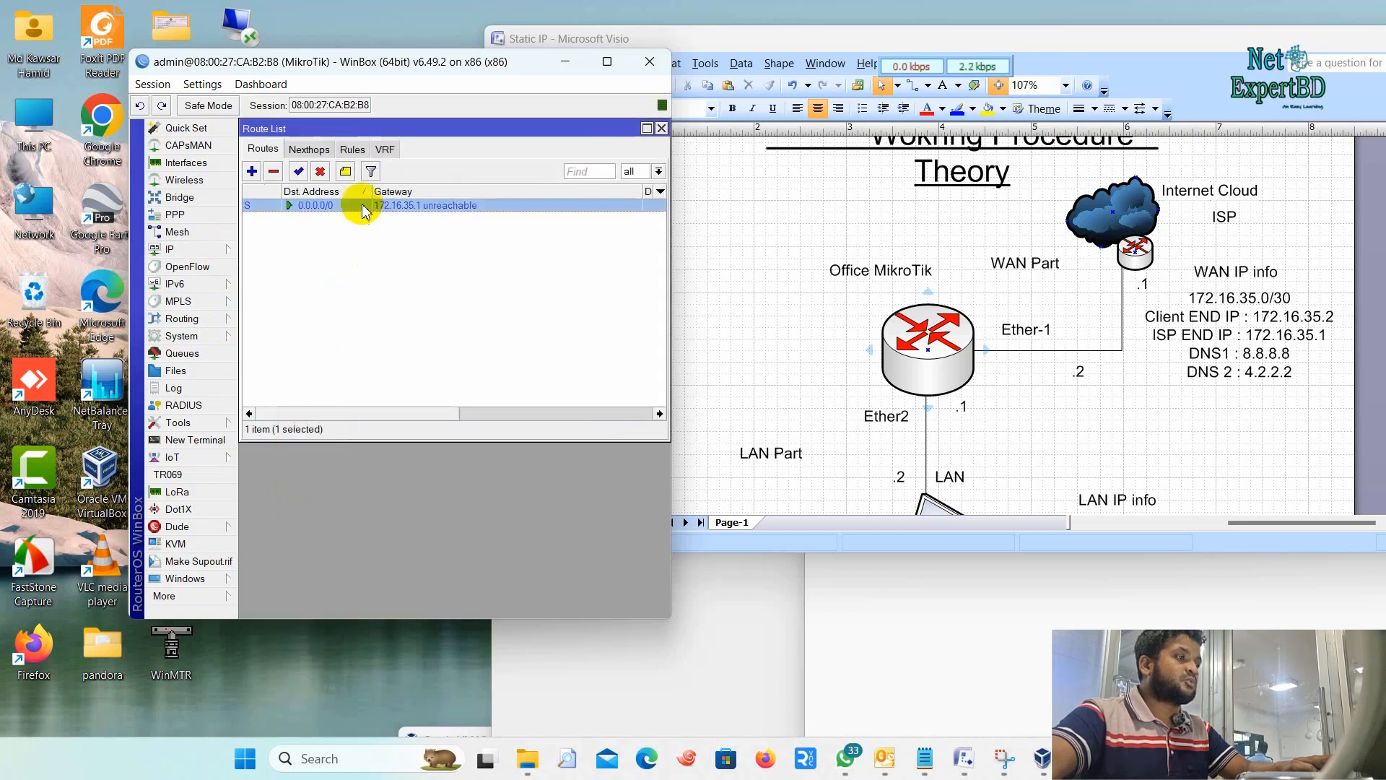
click(275, 173)
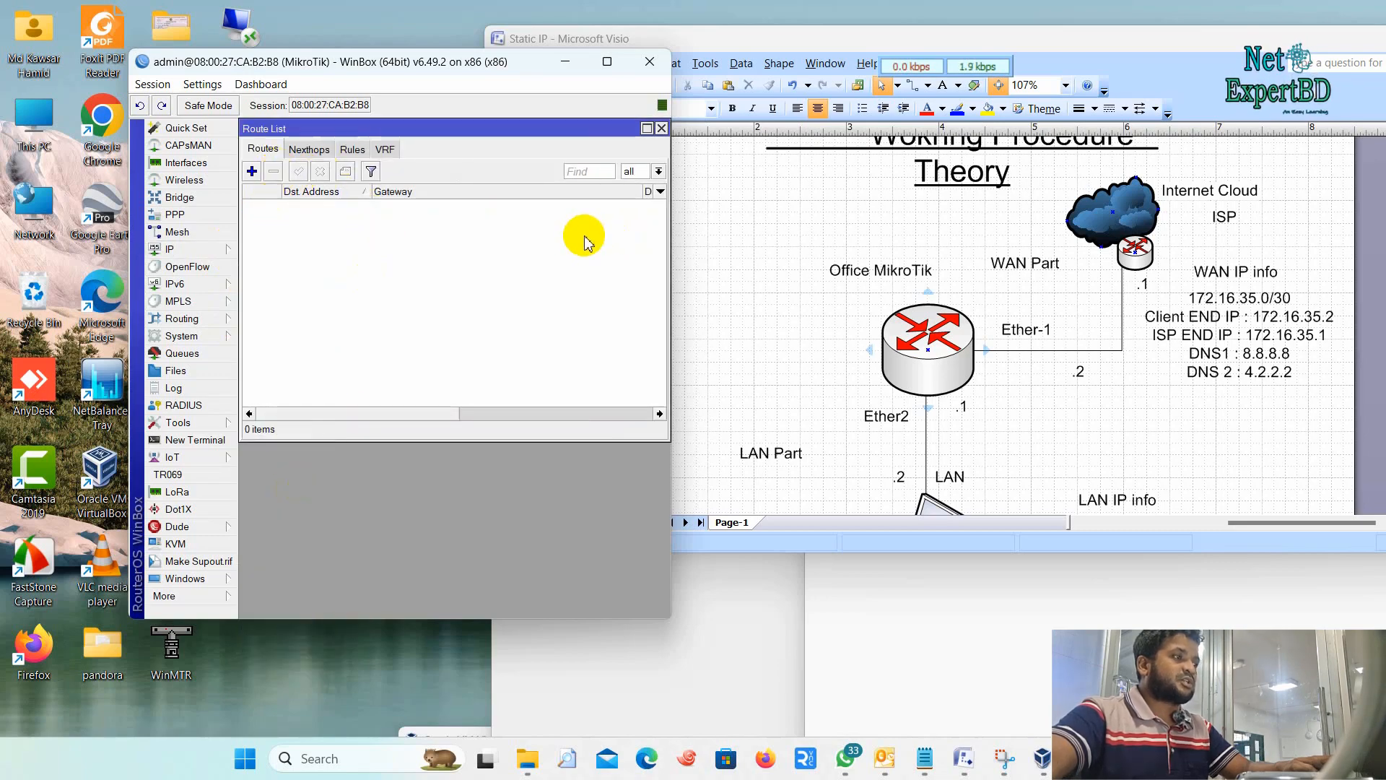
click(662, 128)
click(611, 144)
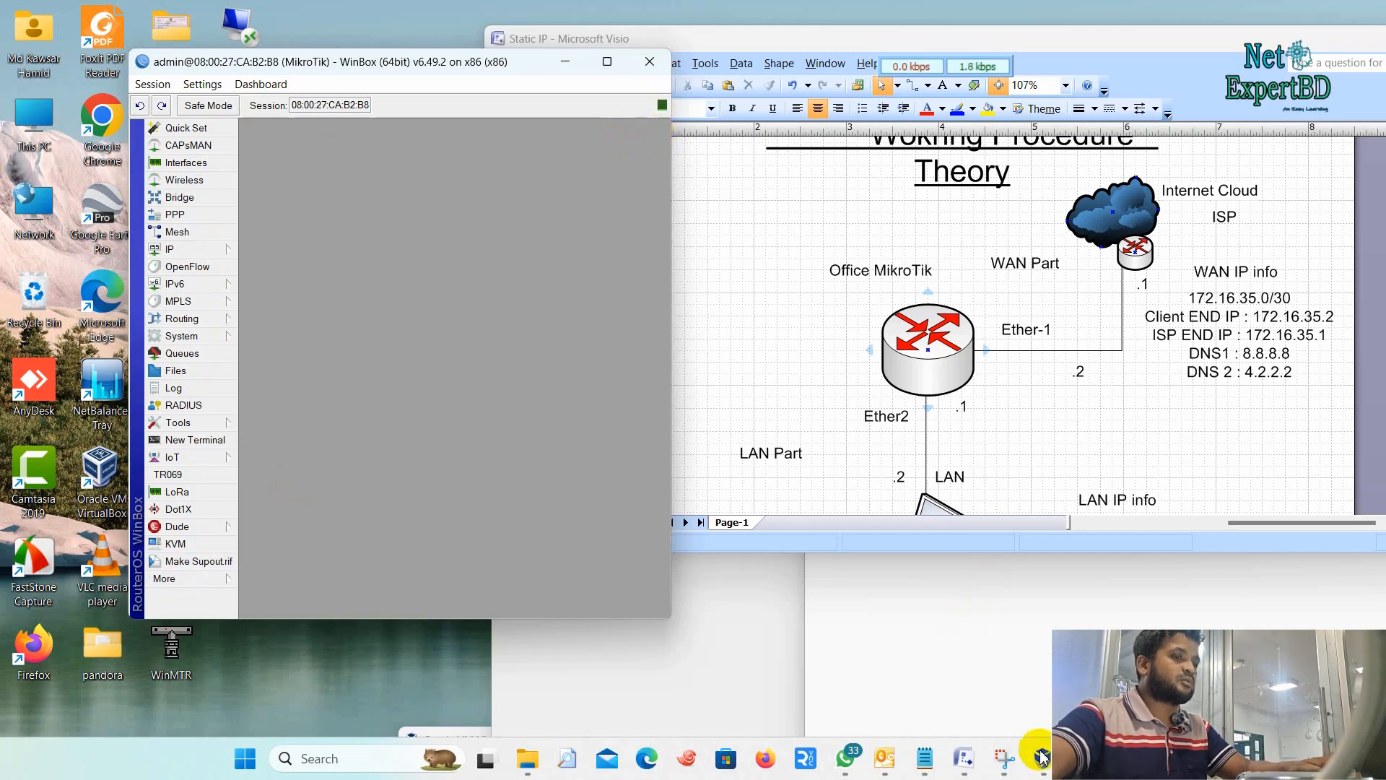
Switch to Oracle VM VirtualBox Manager and show the console of the running Mikrotik virtual machine.
mouse_move(1042, 758)
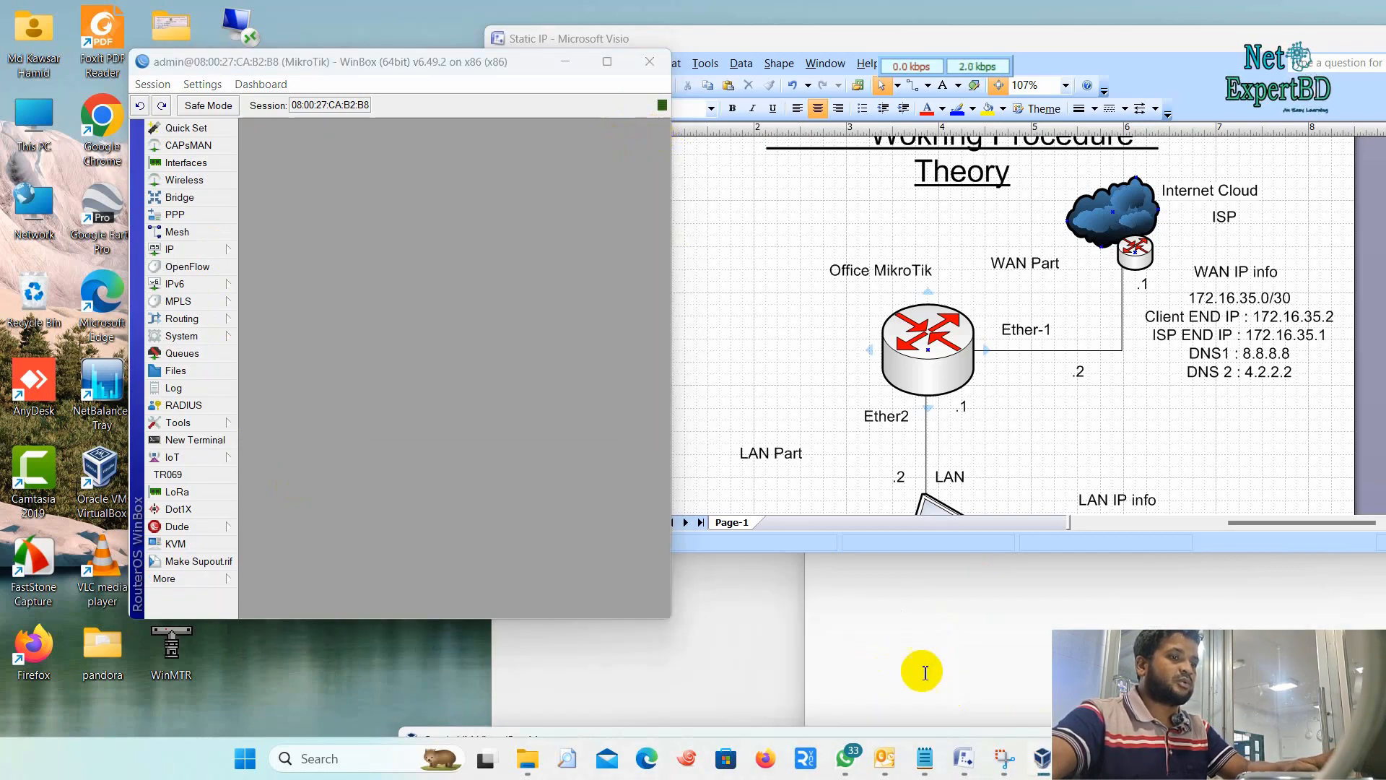
click(1086, 627)
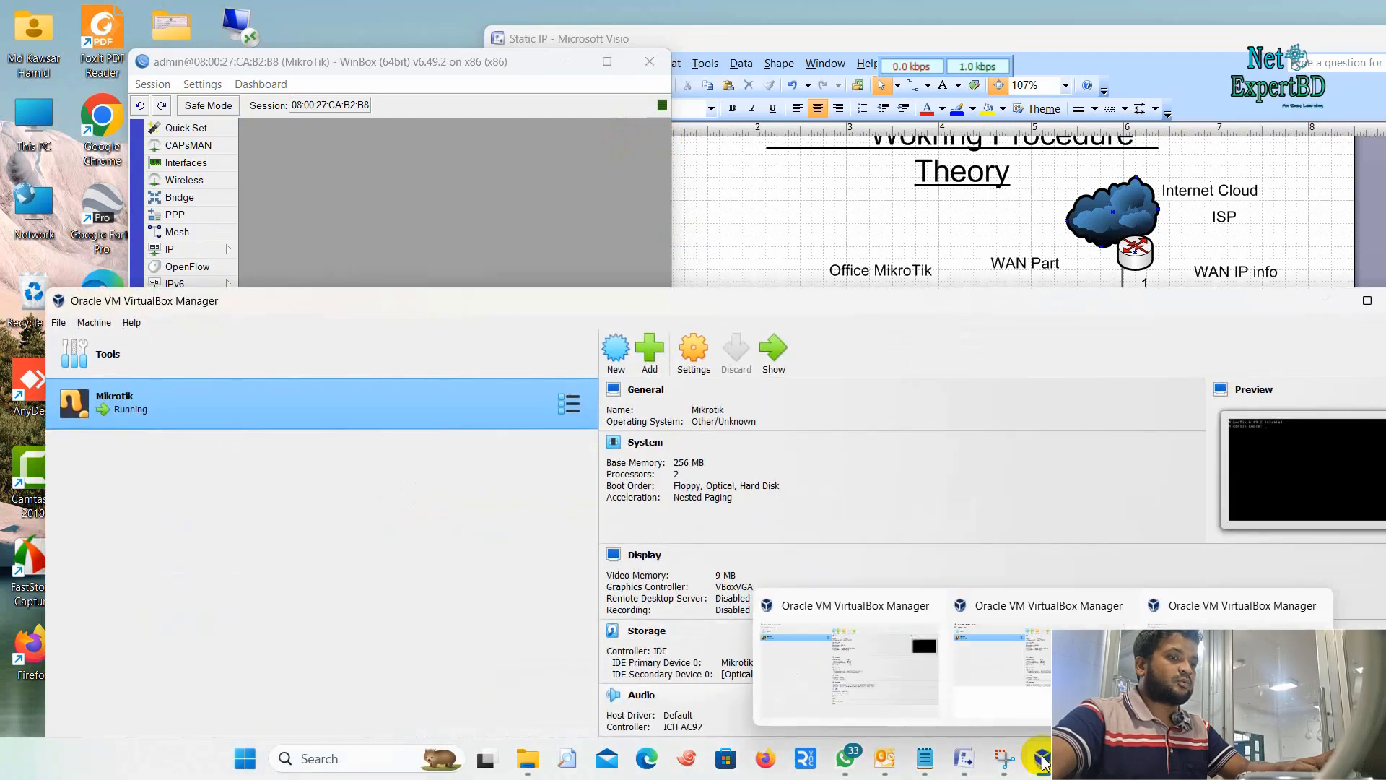
click(427, 62)
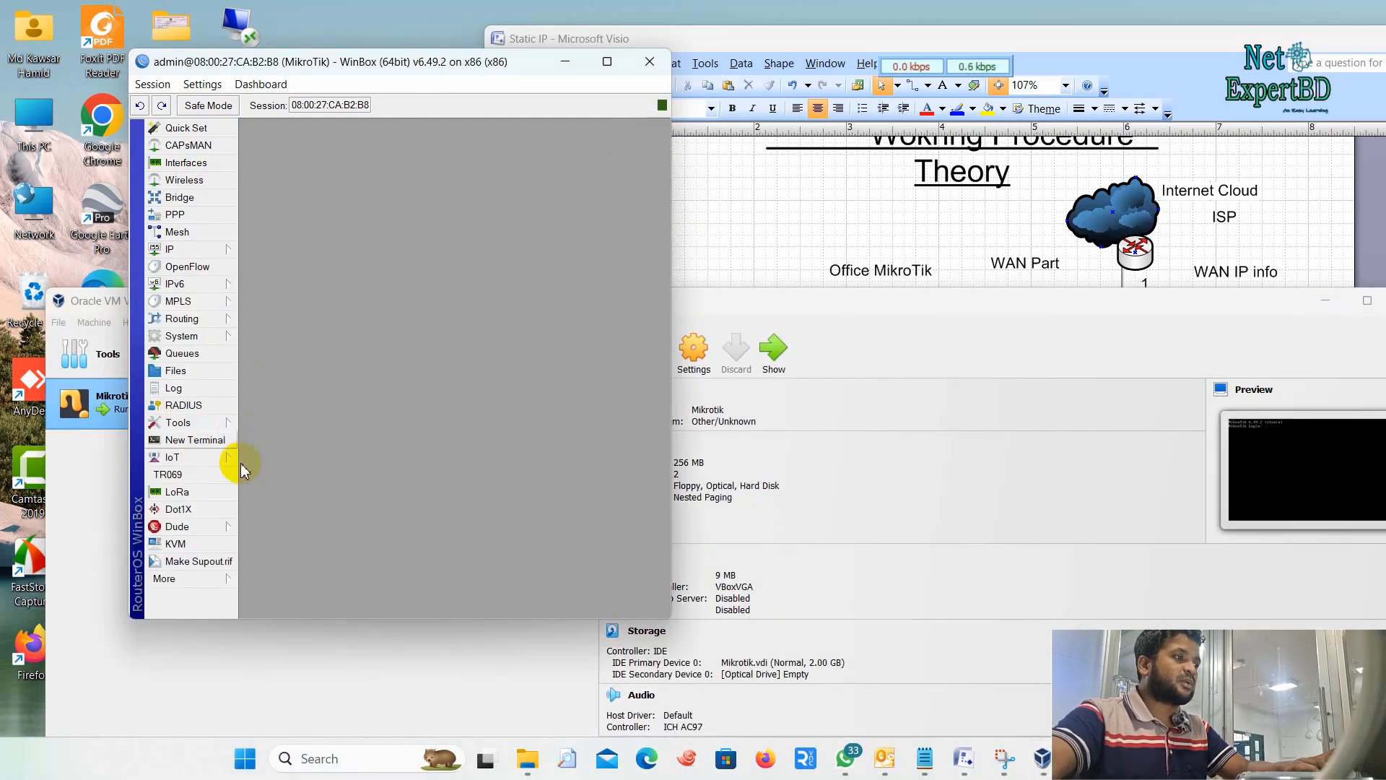
mouse_move(1038, 774)
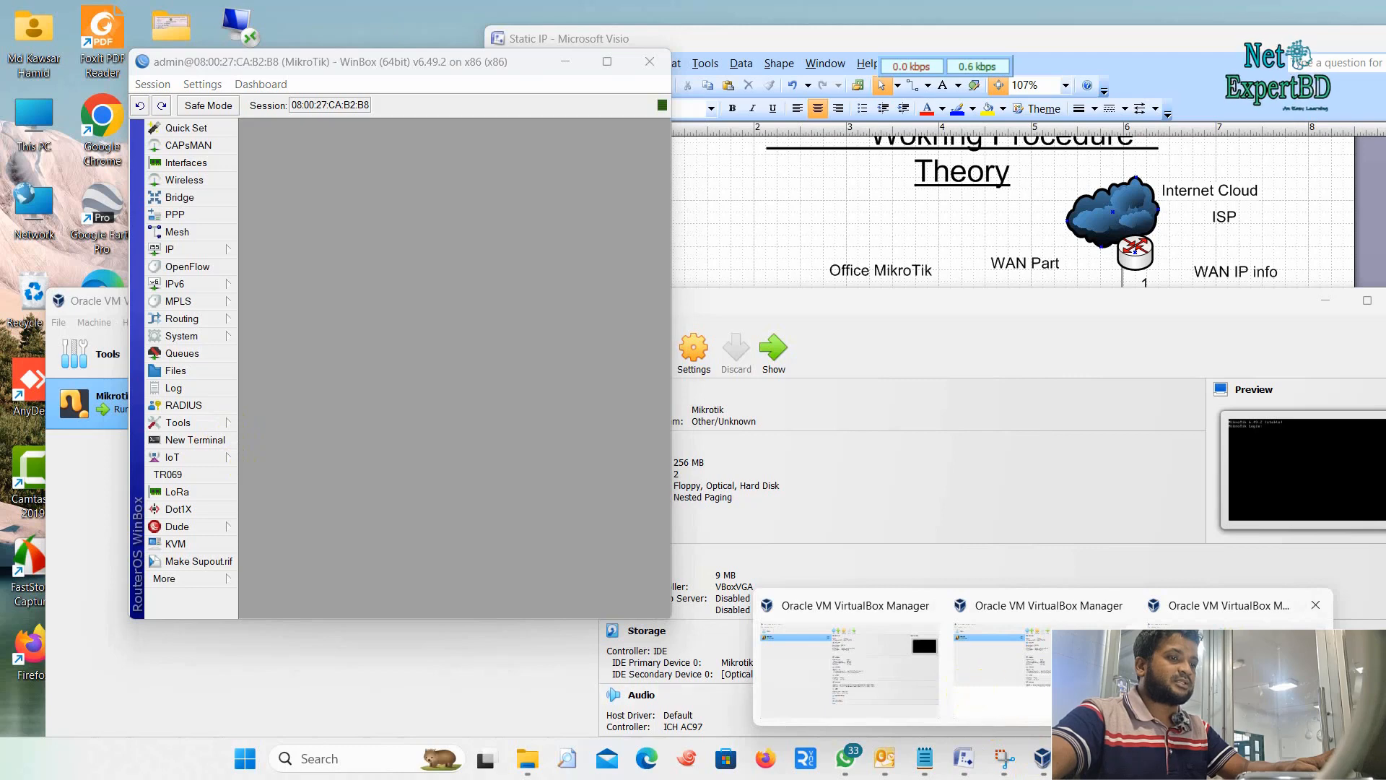
click(1068, 668)
double_click(198, 397)
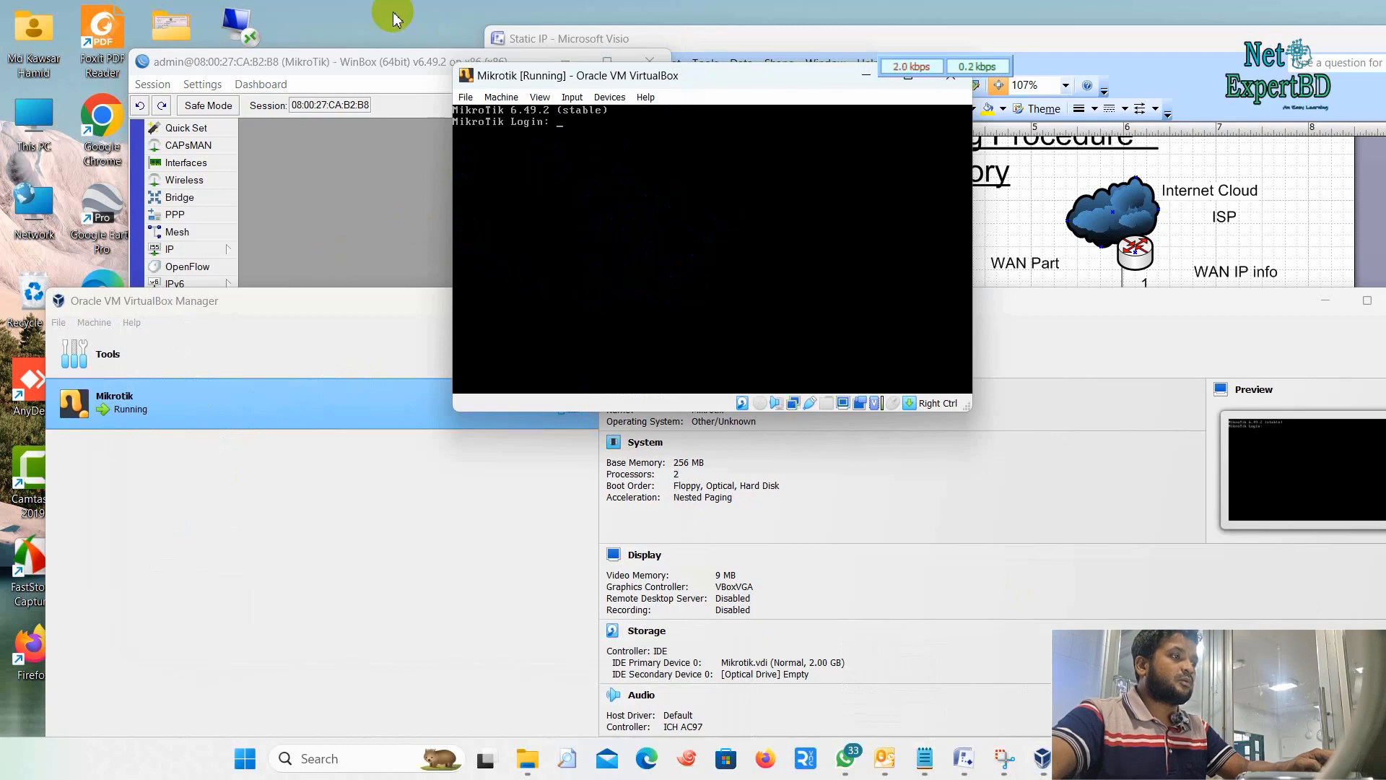
Capture input in the Mikrotik console and log in as admin with a blank password.
click(604, 202)
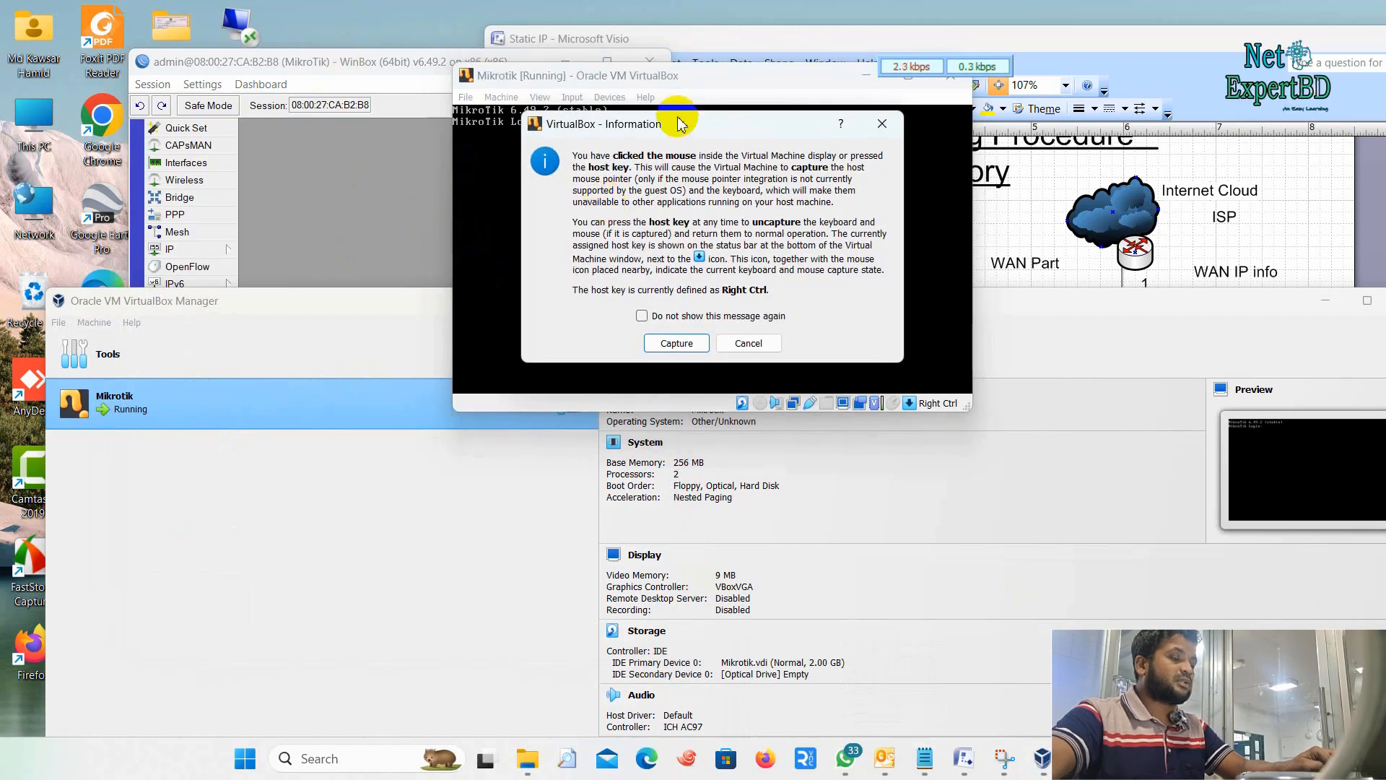
click(666, 346)
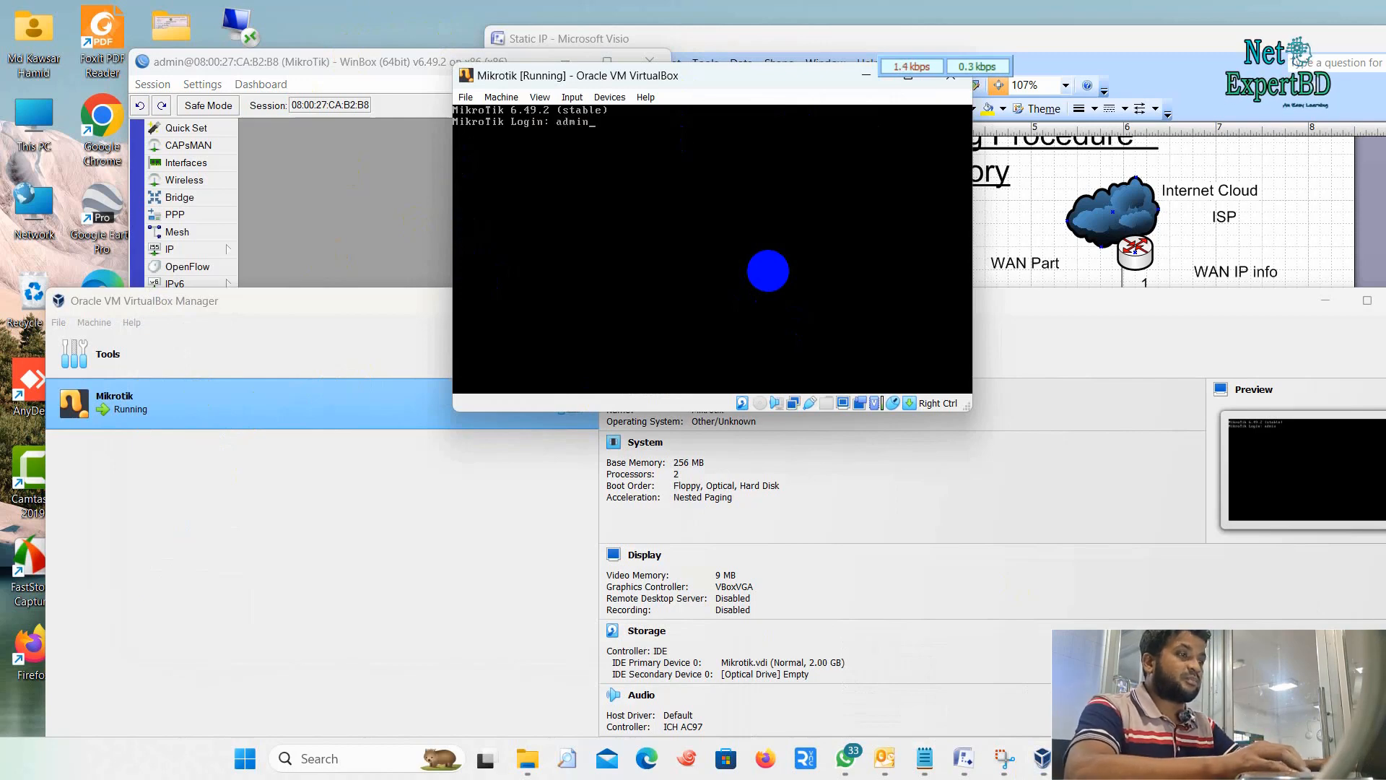
key(Return)
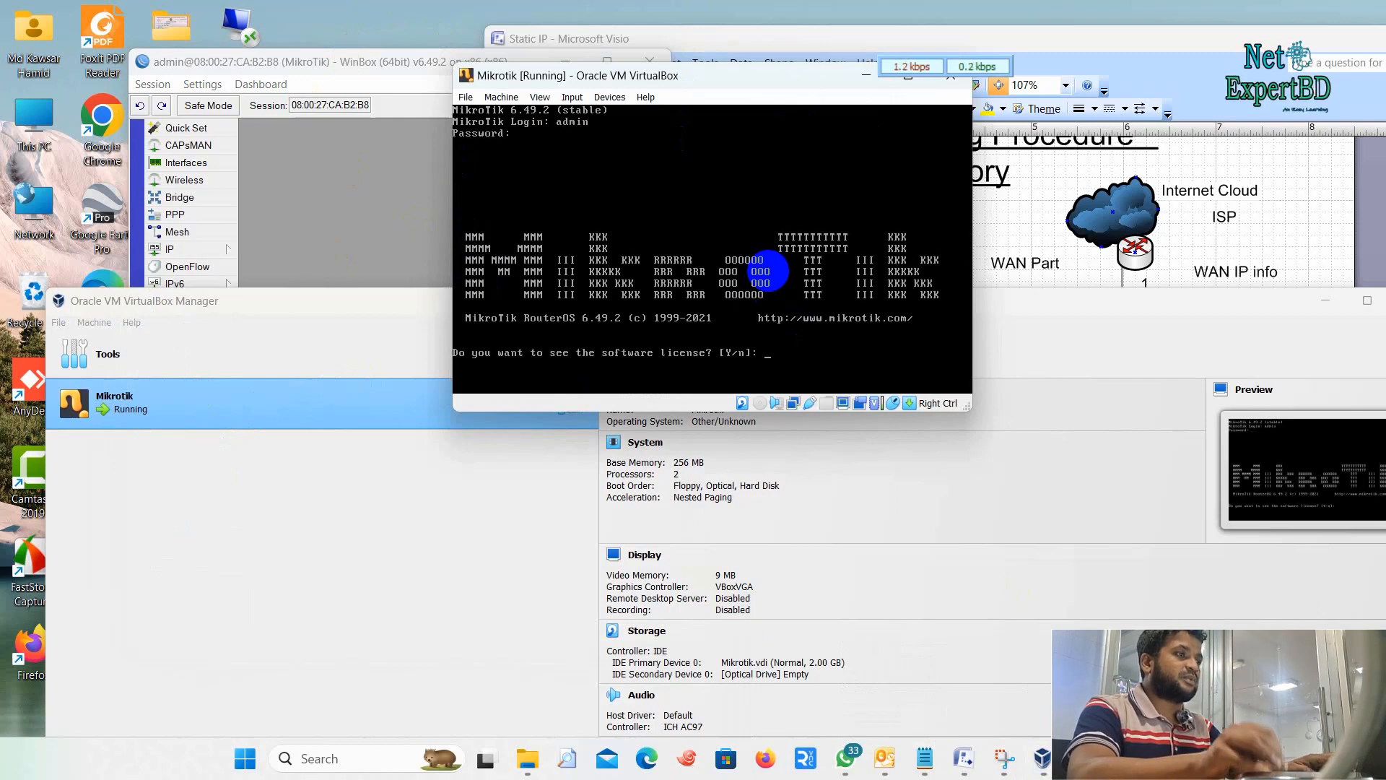
Decline to view the software license, continue past the notices, and try to keep a blank admin password.
text(n)
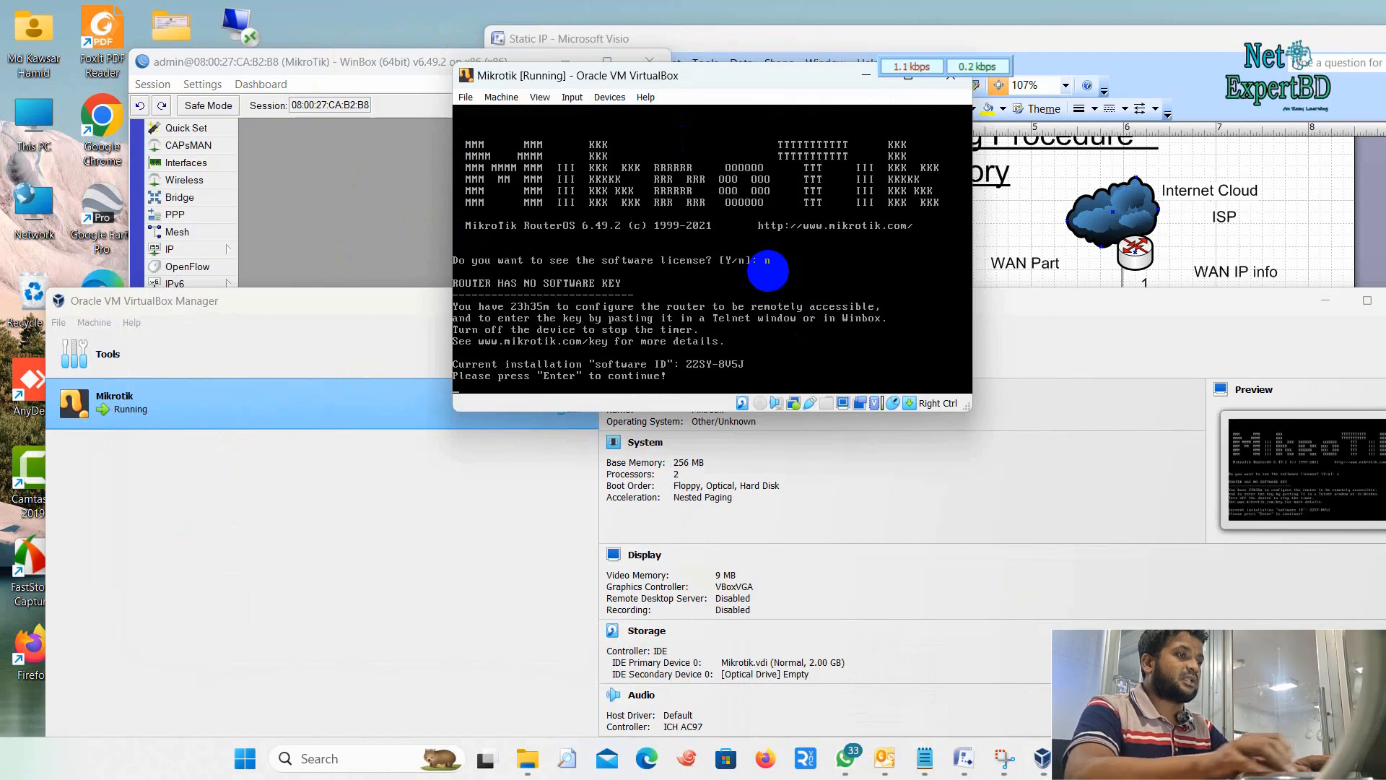
key(Return)
key(Return)
key(Return)
key(Return)
key(Return)
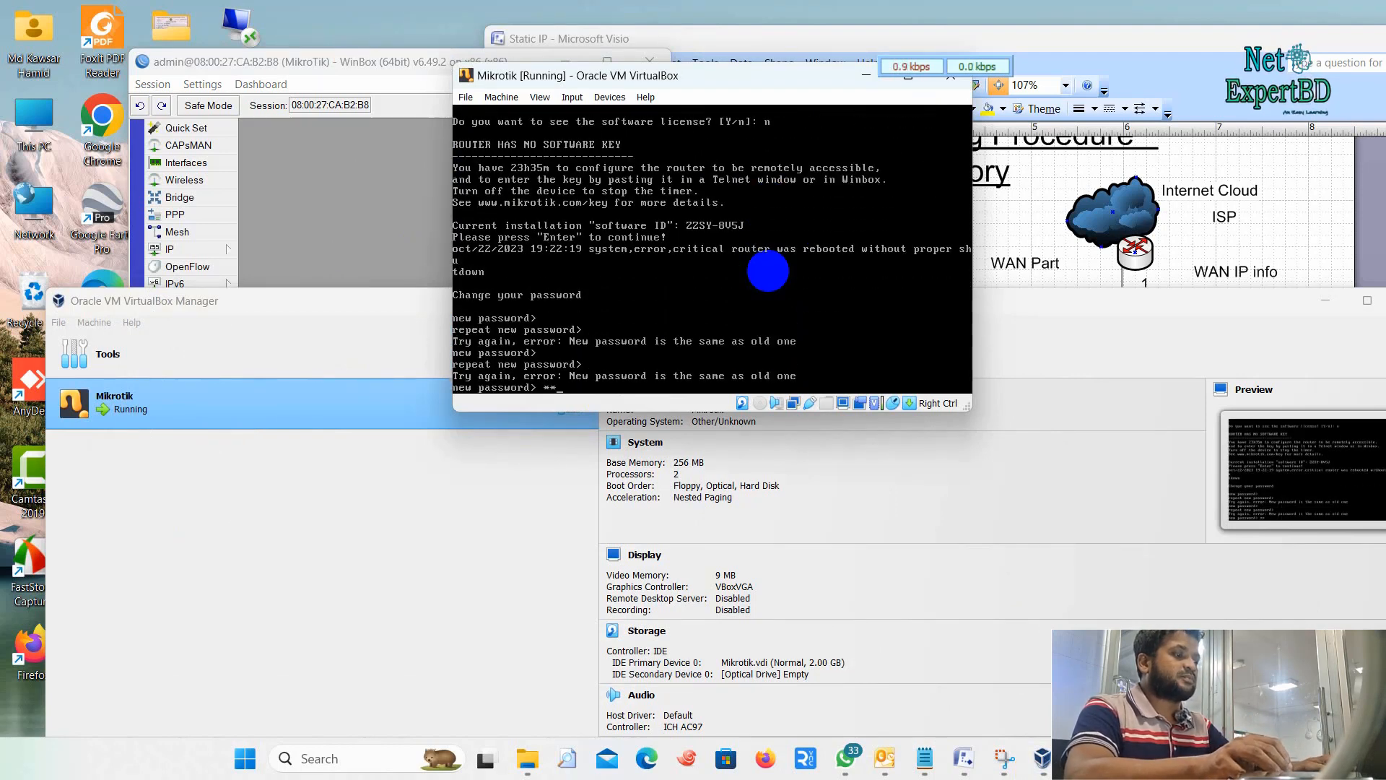
Enter and repeat a new admin password to reach the console's command prompt.
text(****)
key(Return)
text(****)
key(Return)
key(Return)
key(Return)
key(Return)
key(Return)
key(Return)
key(Return)
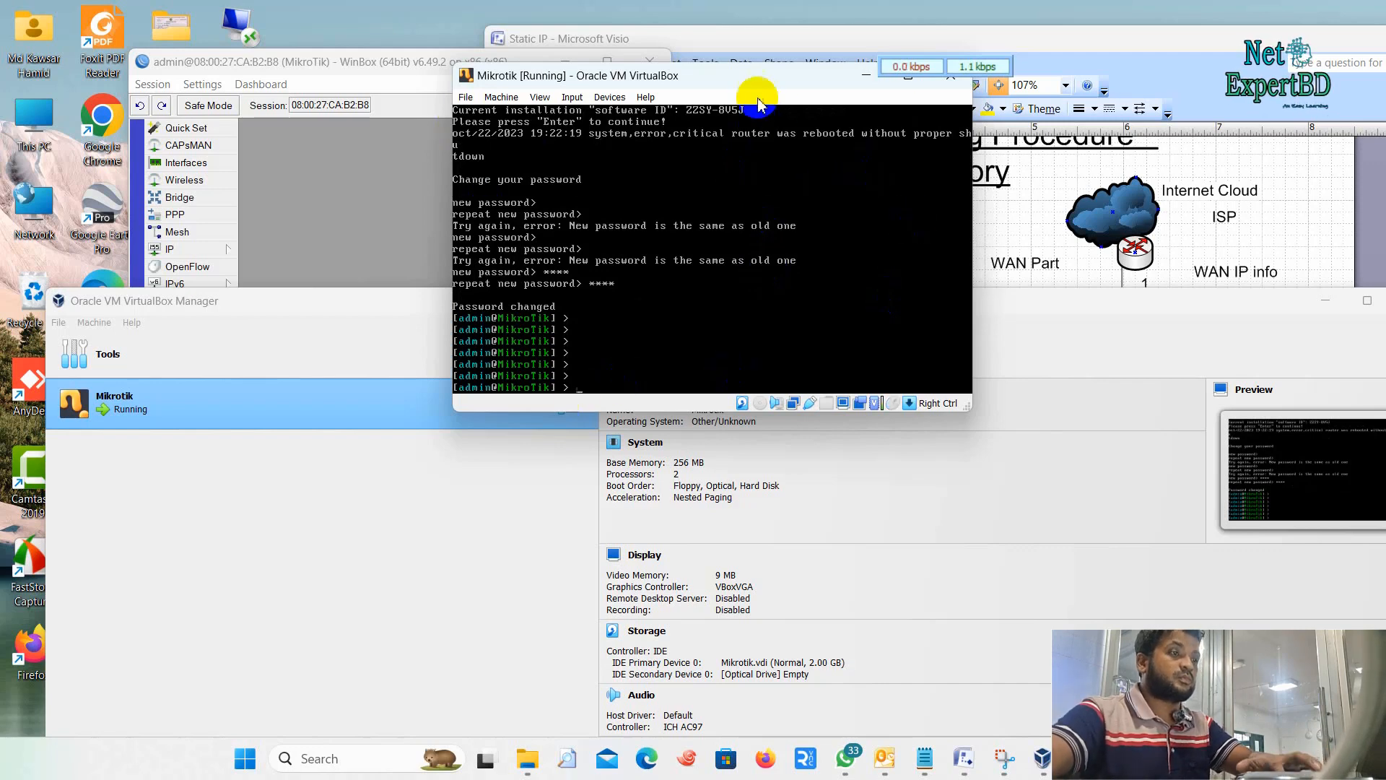
Place the console beside the Visio diagram, capture its input, and list the router's interfaces with interface print.
drag(644, 76, 387, 75)
click(1042, 276)
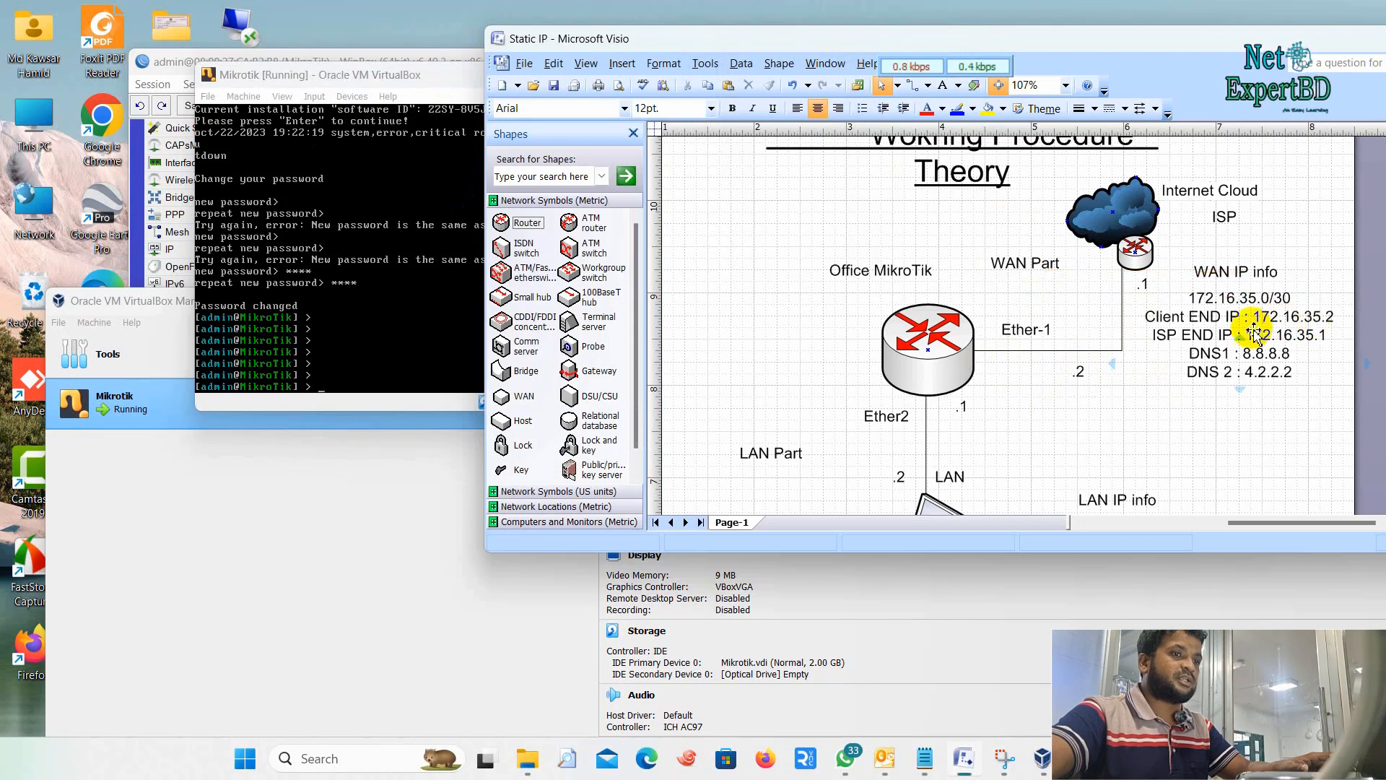
click(408, 353)
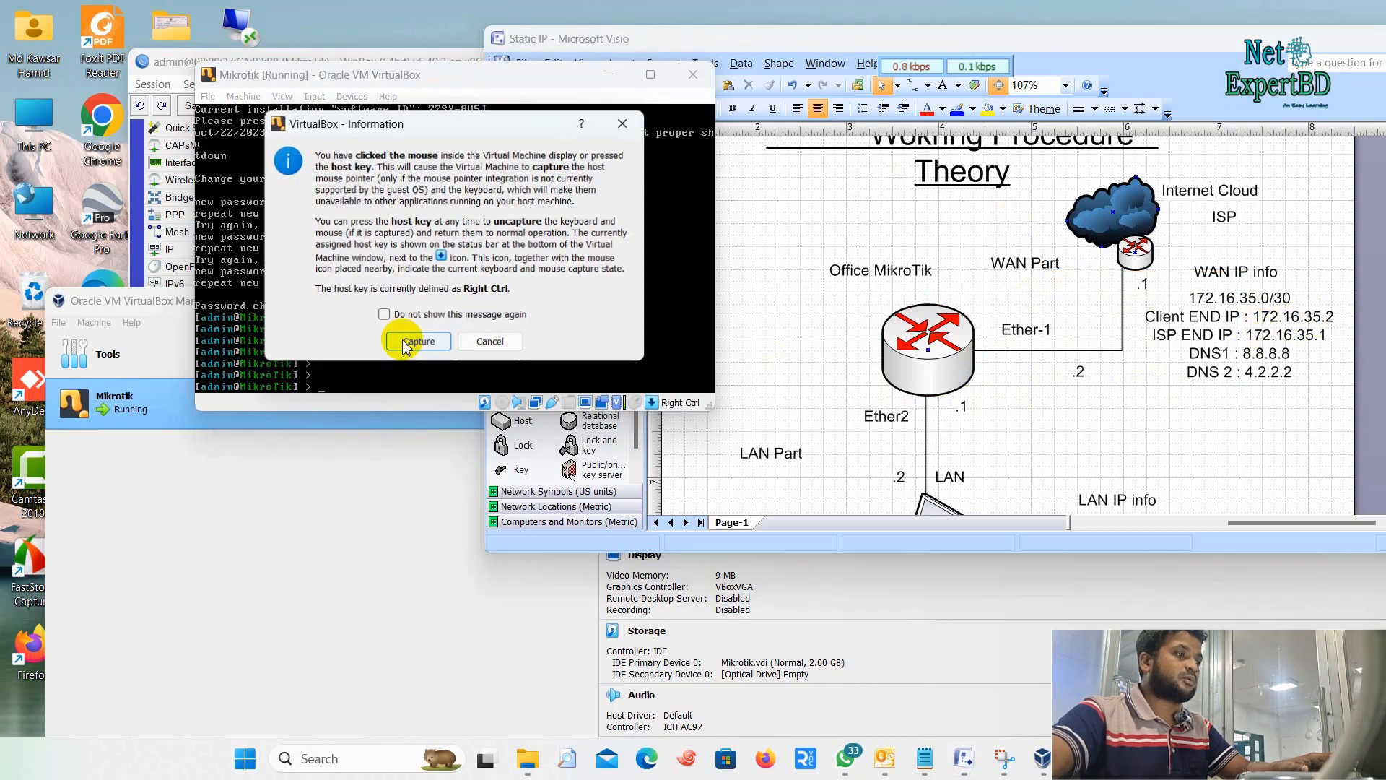
click(402, 340)
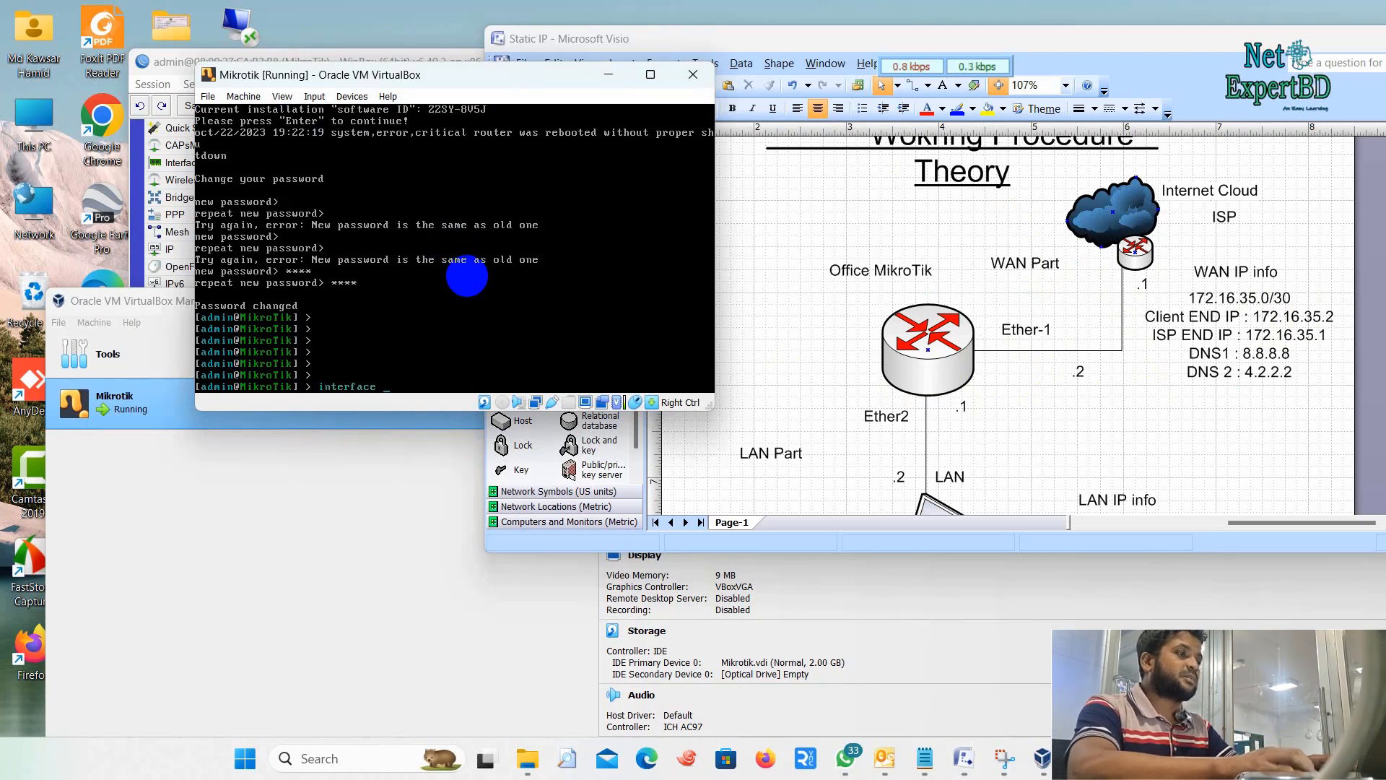
key(Return)
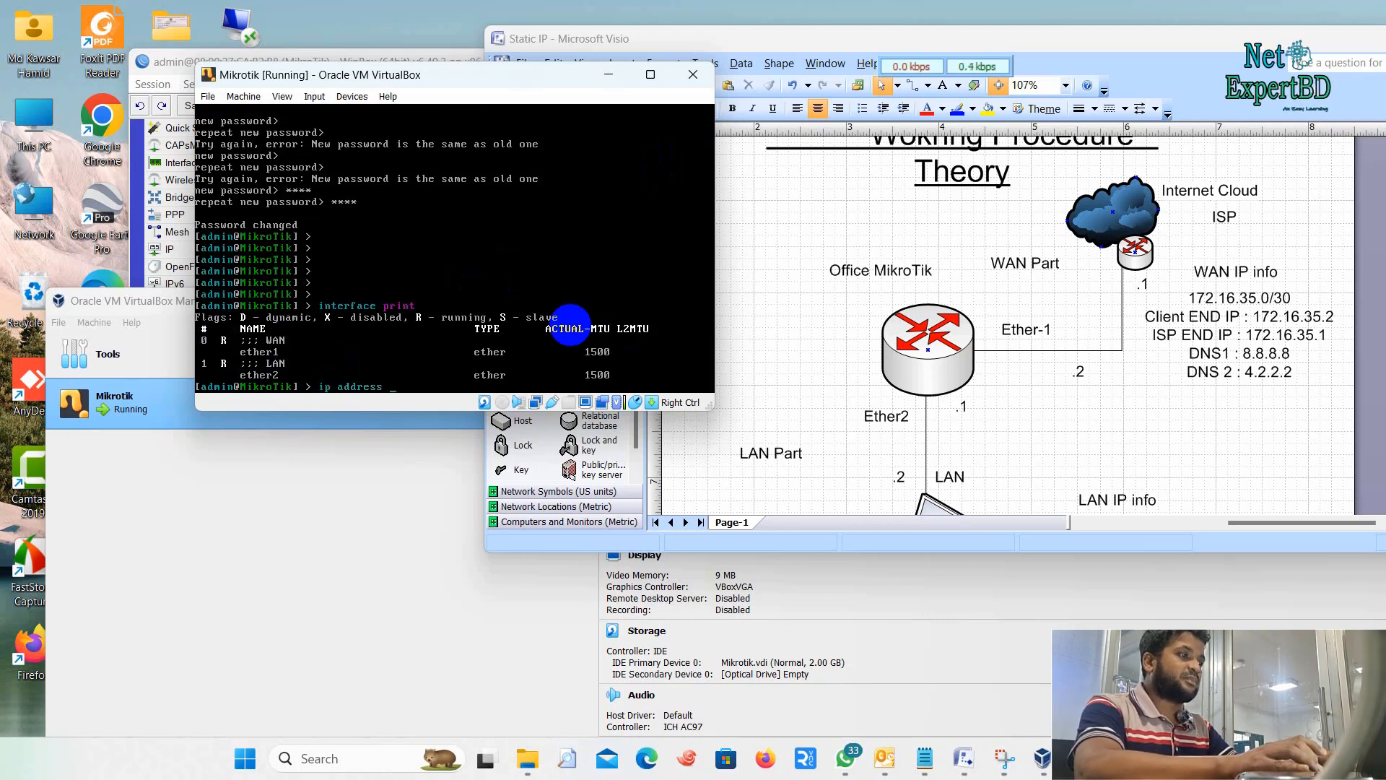
Add the address 172.16.35.1/24 to interface ether1 from the console, and print the IP address list.
text(ad)
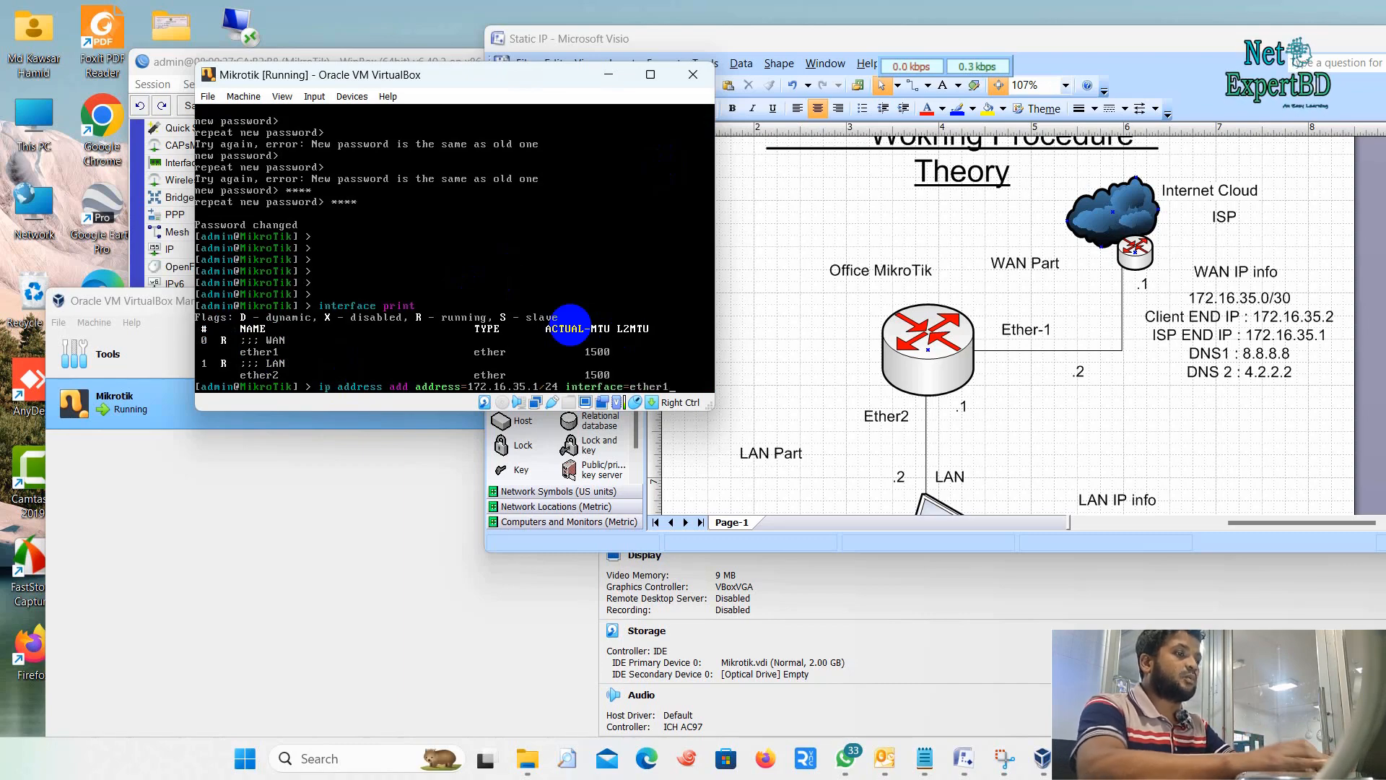
key(Return)
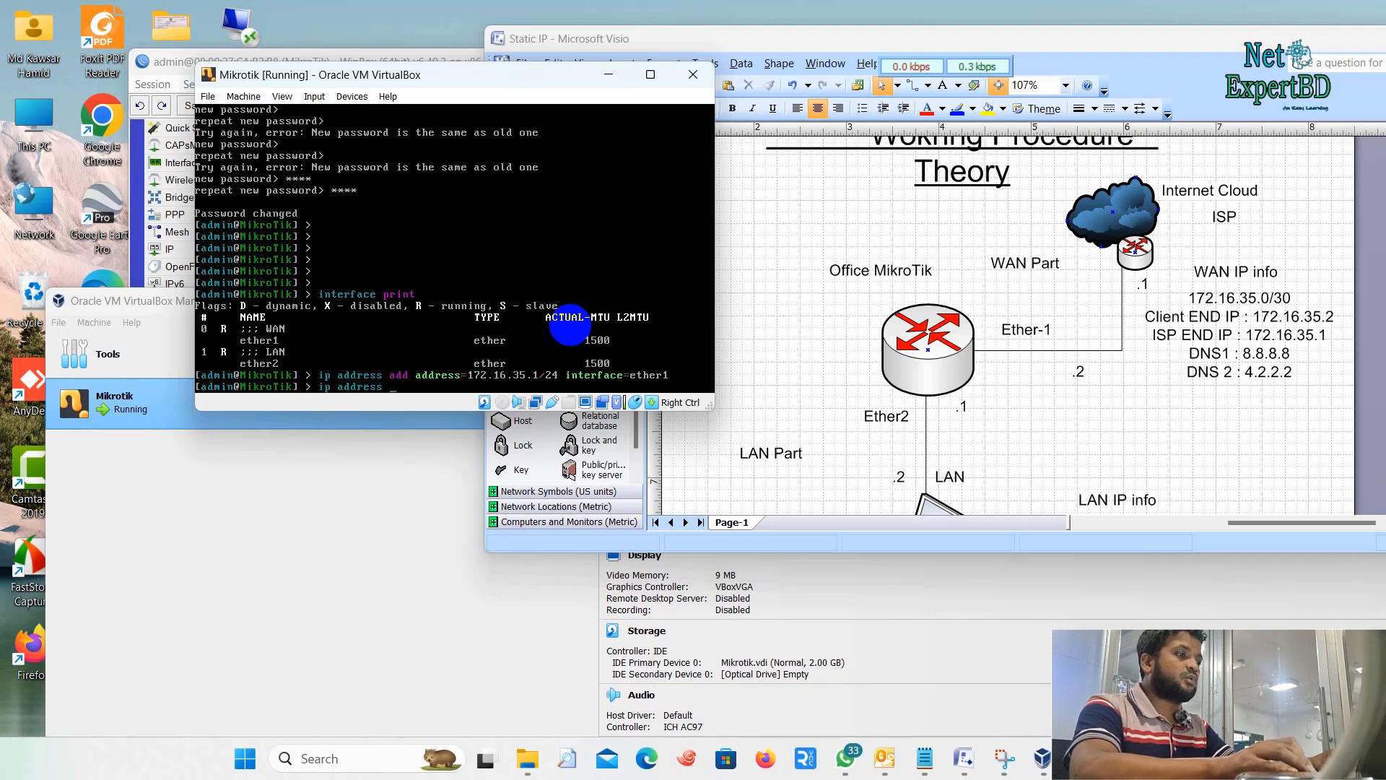
text(ip address)
key(Return)
text(print)
key(Return)
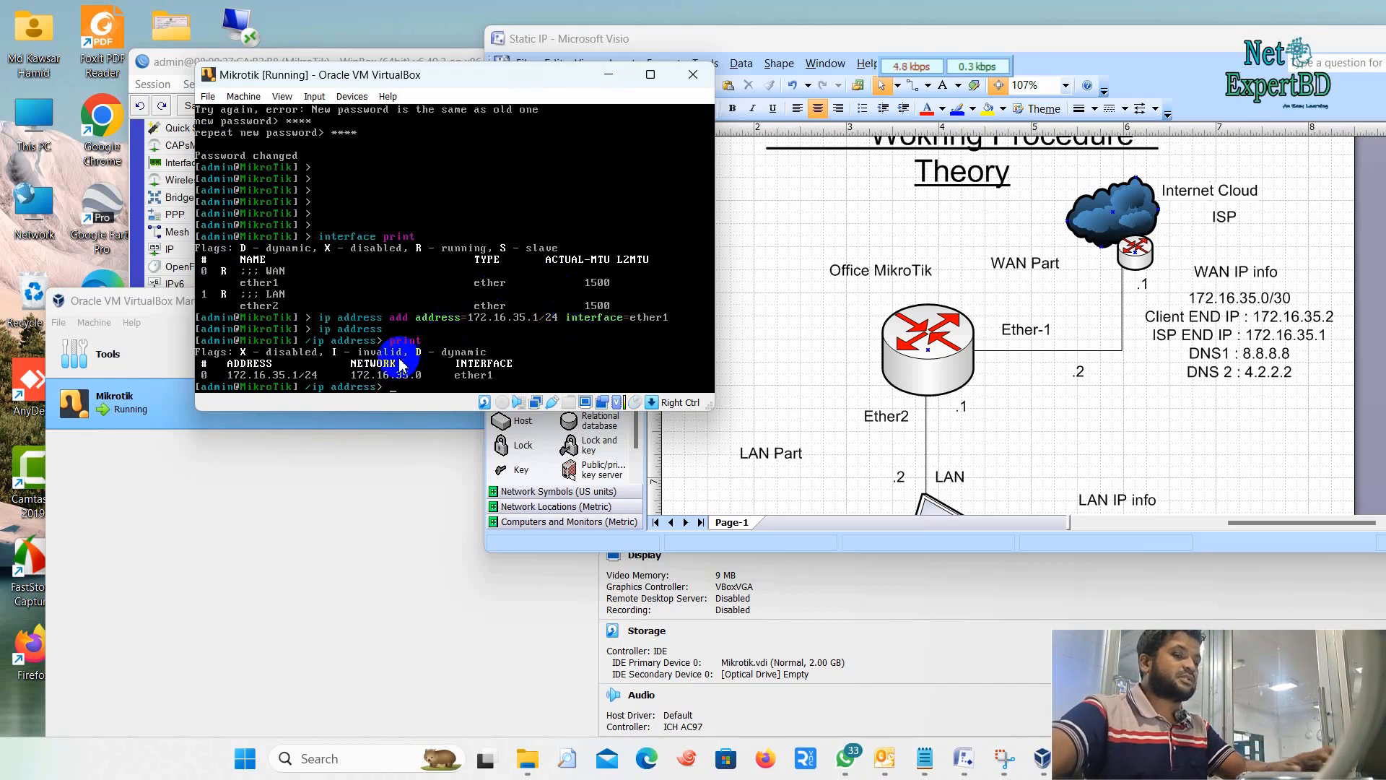
Move the console aside, switch to WinBox, and check the IP address list for the new ether1 entry.
drag(556, 63, 780, 87)
drag(526, 104, 791, 85)
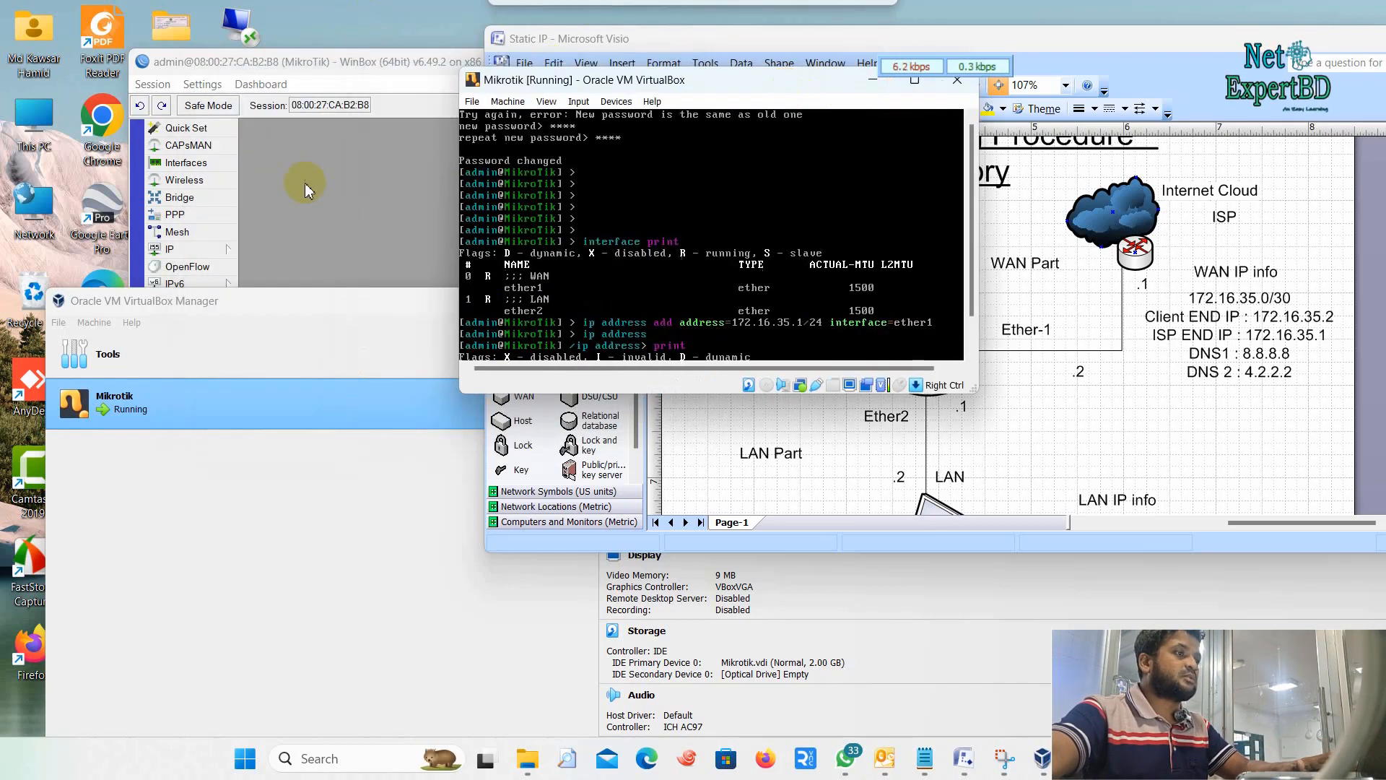
click(226, 253)
click(267, 278)
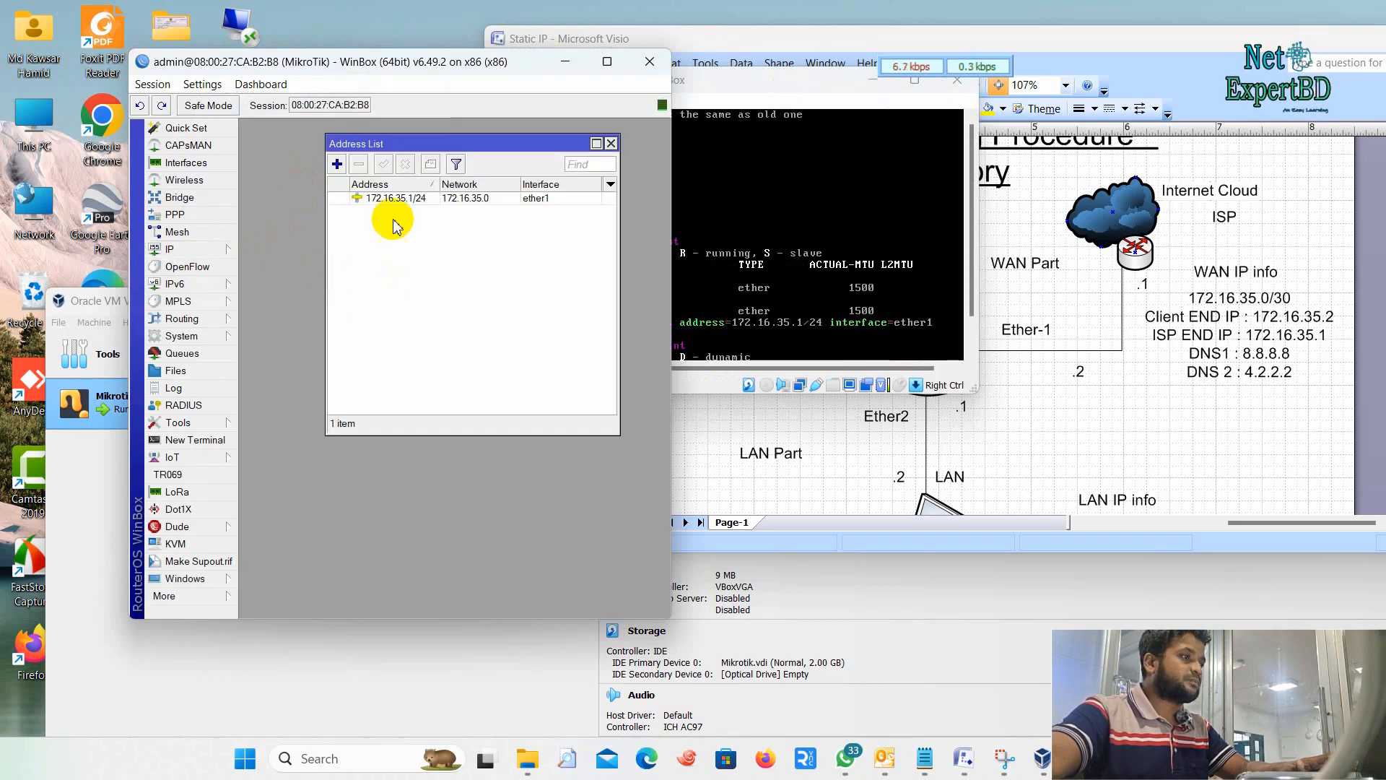
Switch back to the Mikrotik console, leave the ip address level, and print the routes under ip route.
click(821, 210)
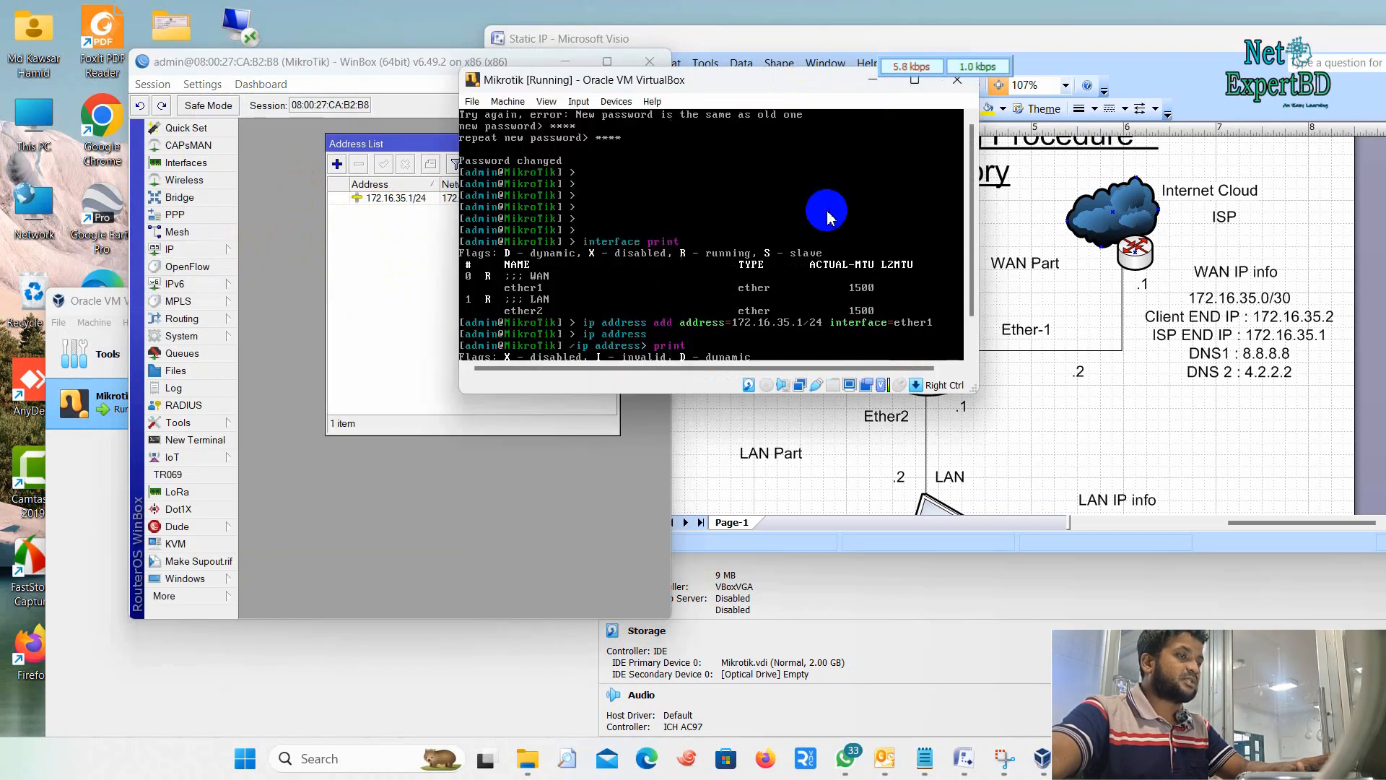
click(683, 336)
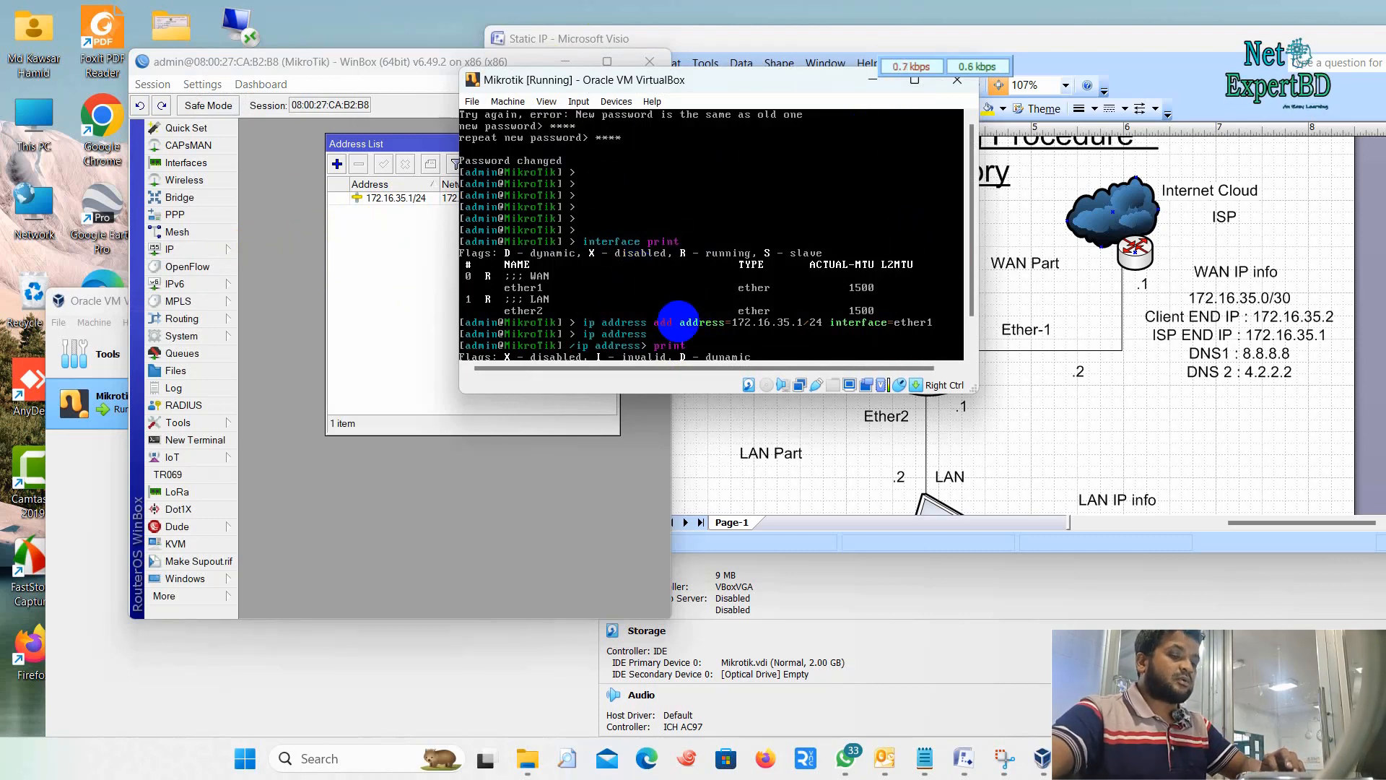
drag(739, 78, 664, 88)
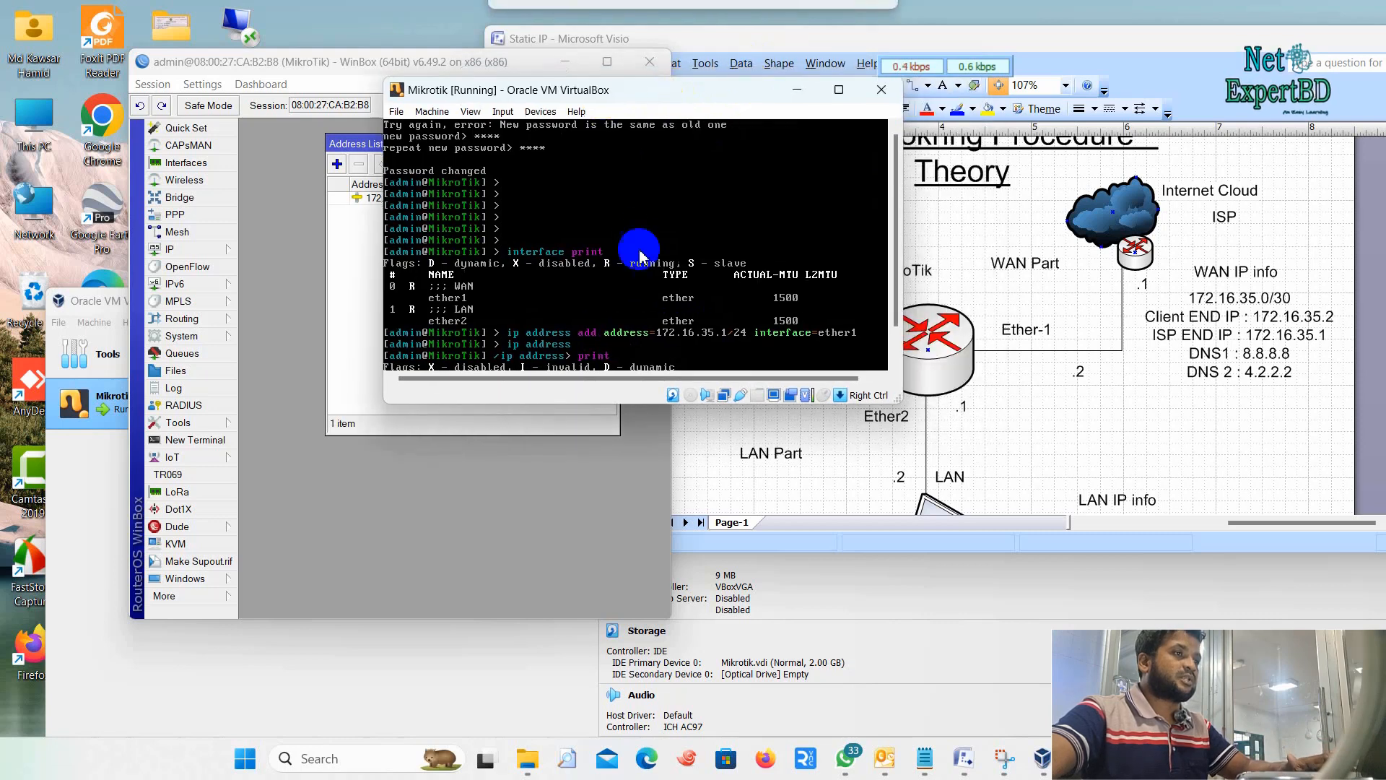
scroll(782, 307, down, 5)
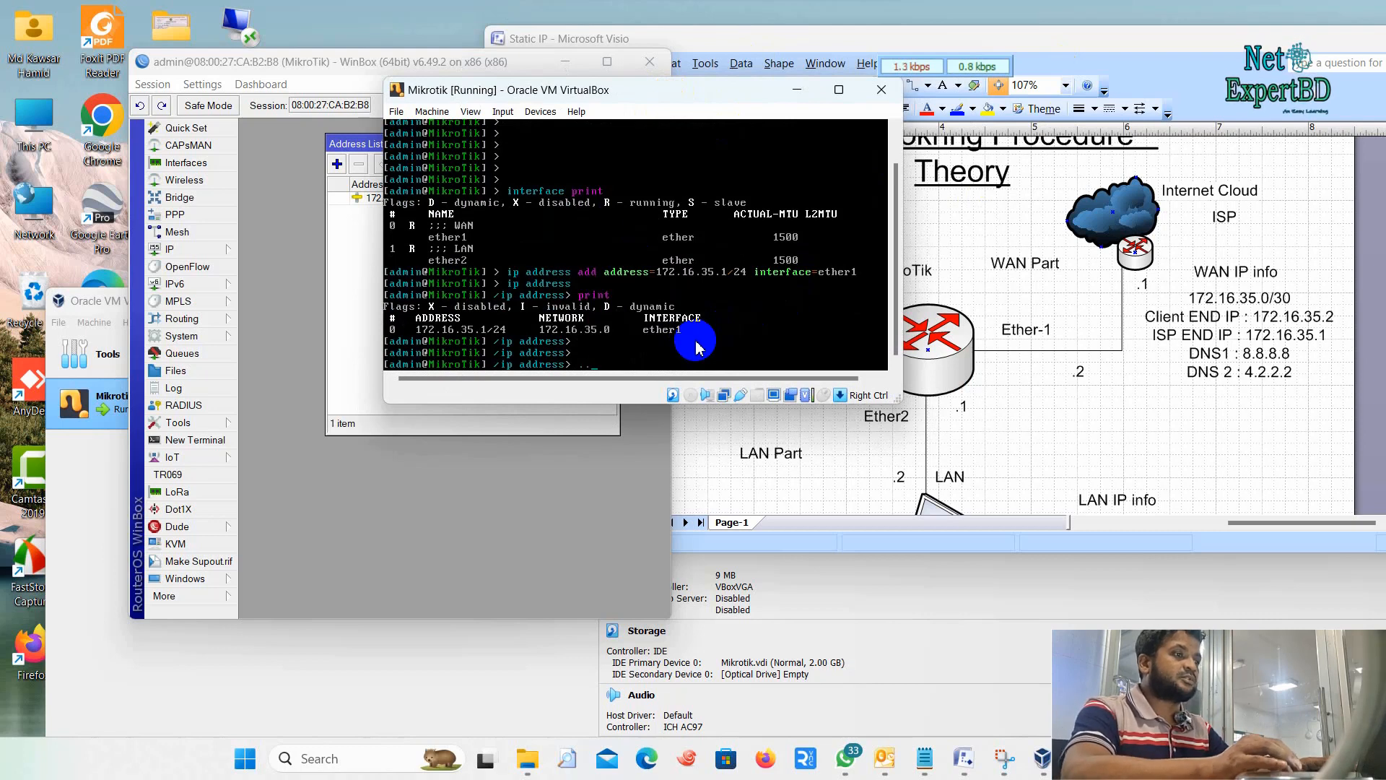
key(Return)
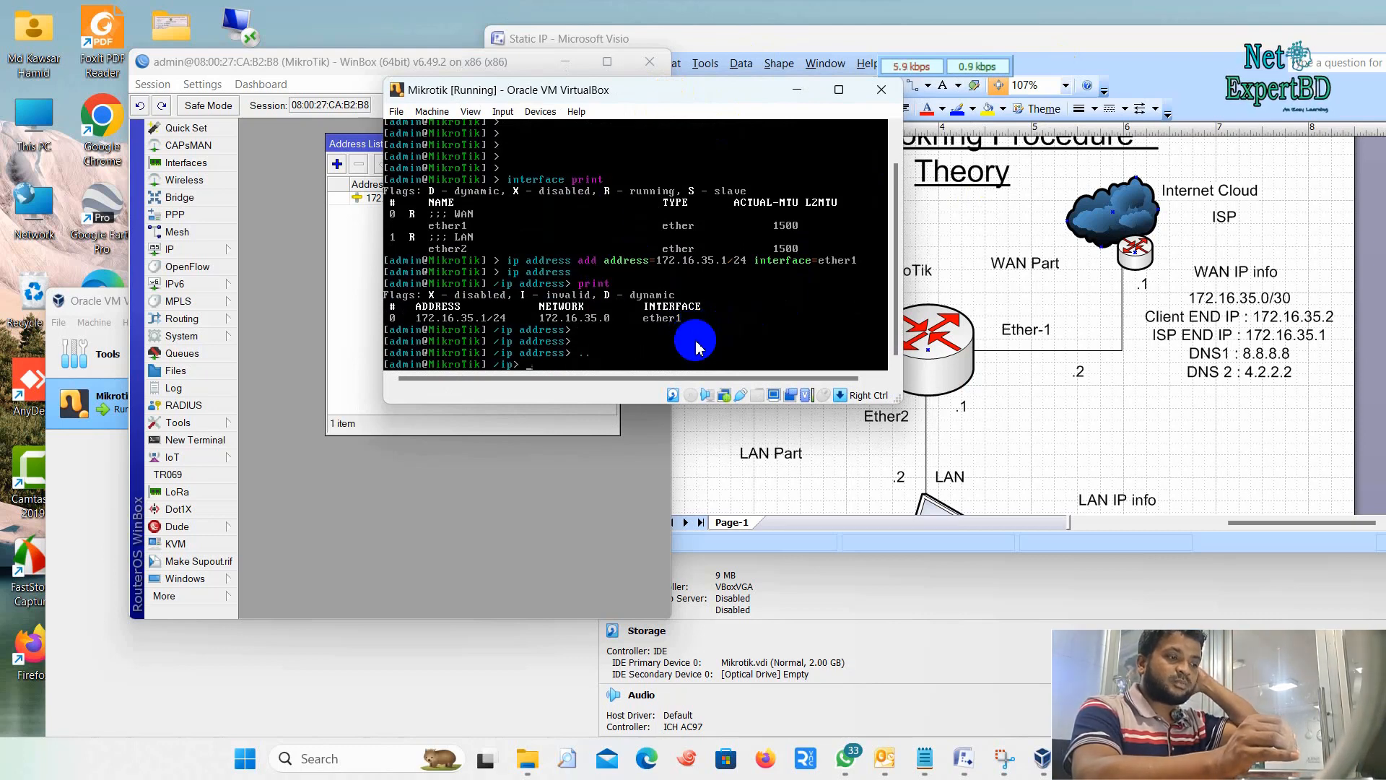
key(Return)
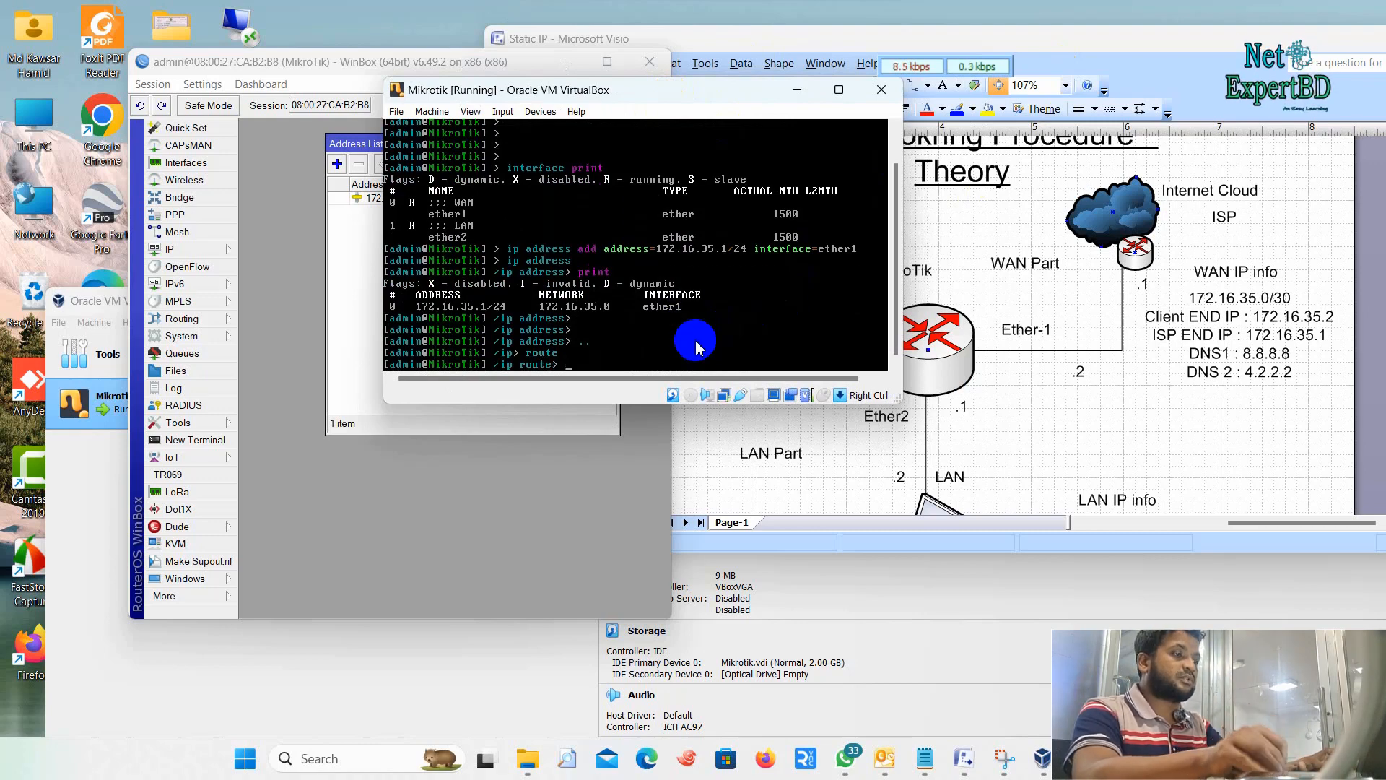
text(print)
key(Return)
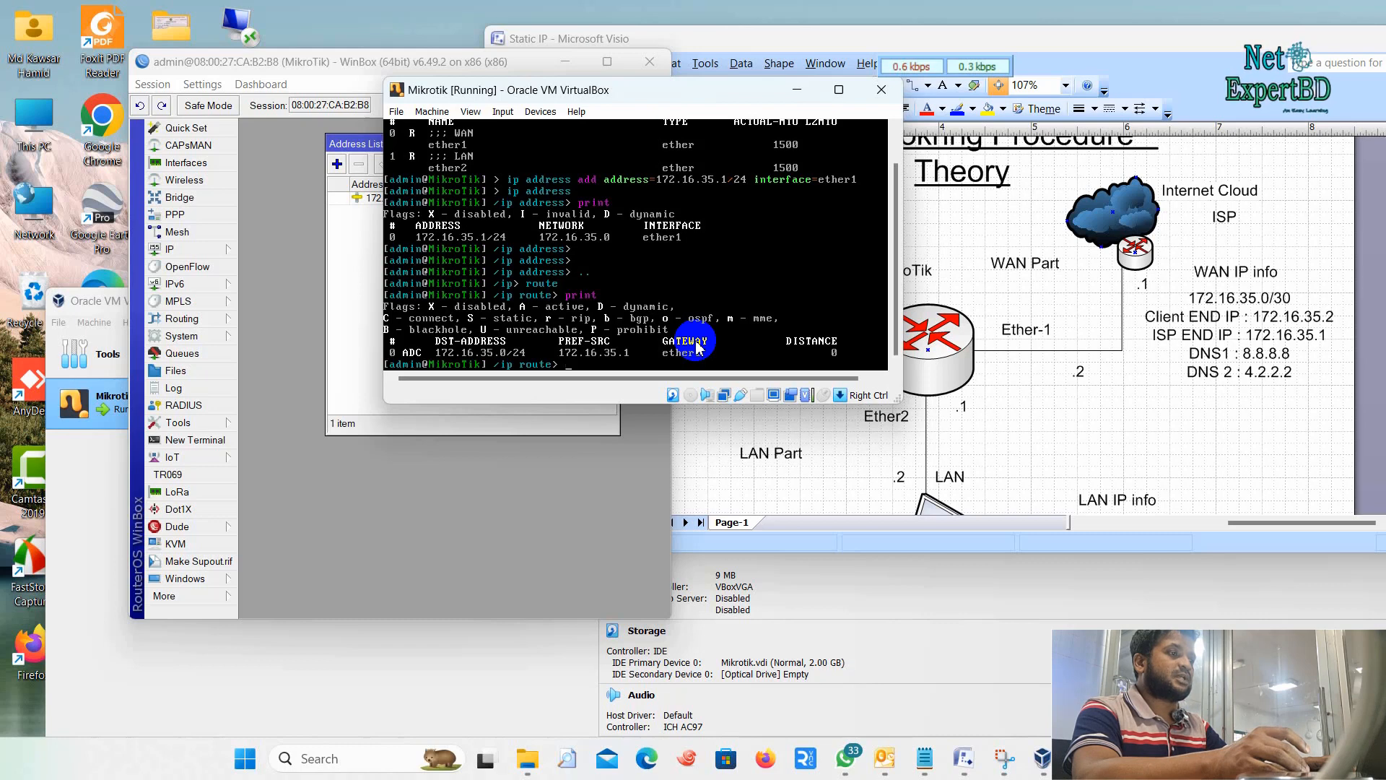
Add a route with gateway=172.16.35.1 from the console, with the WinBox route list open for comparison.
text(dd gateway=17)
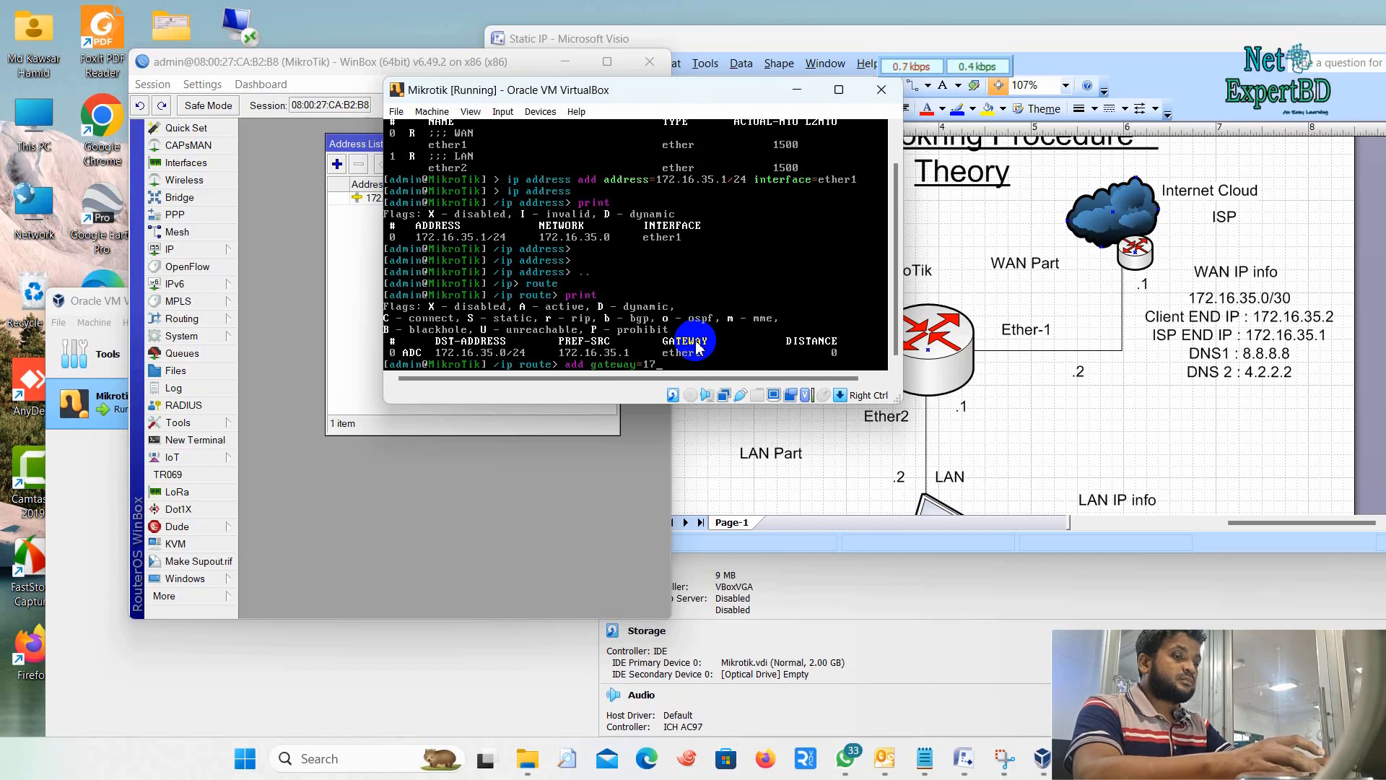
text(2.16.35.1)
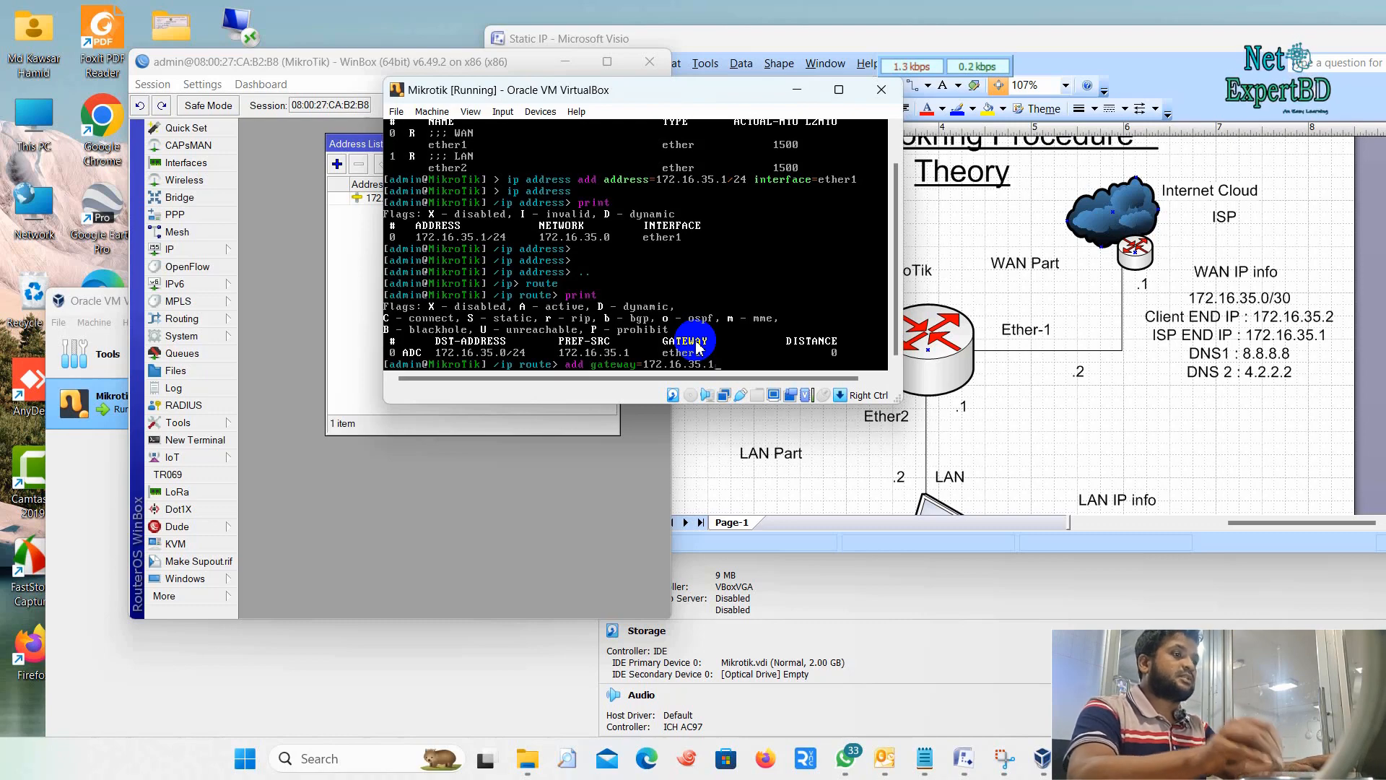
click(695, 340)
click(217, 250)
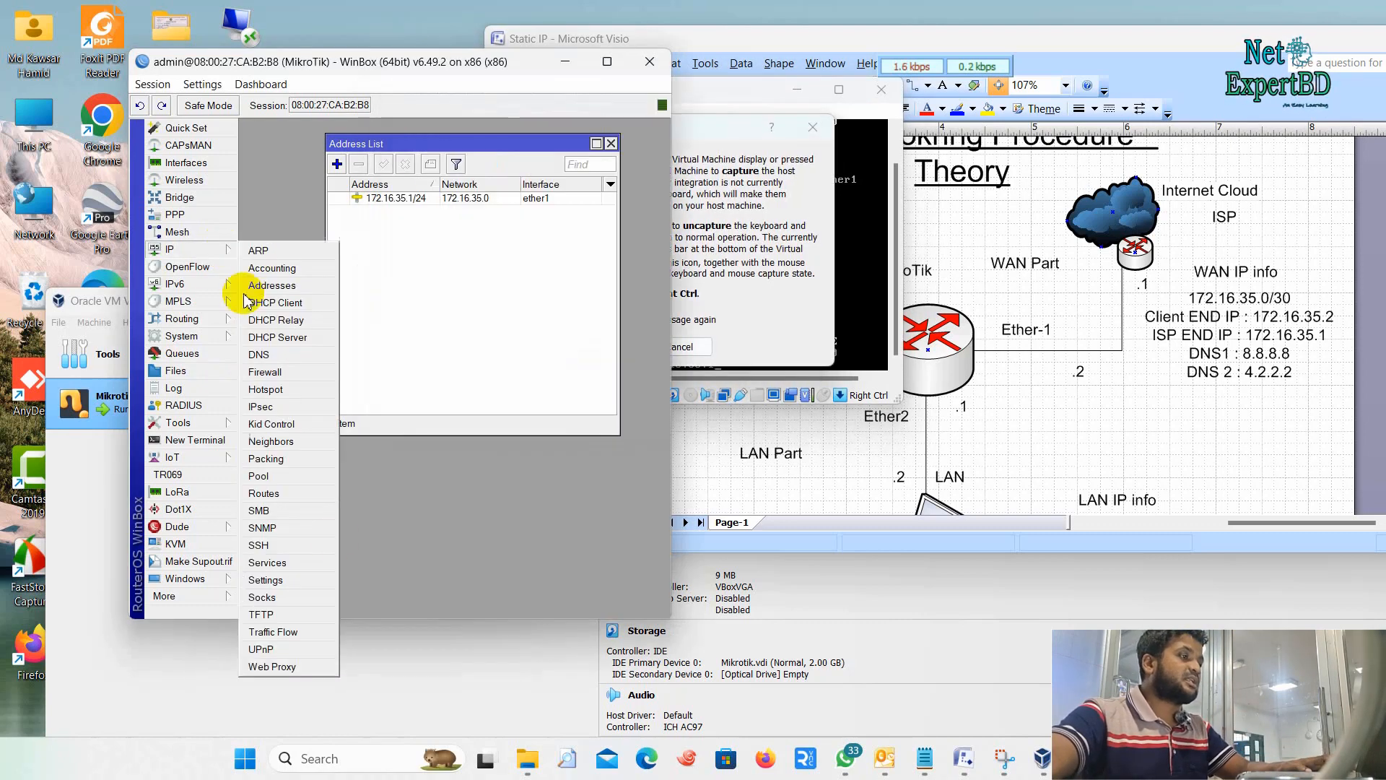
click(263, 493)
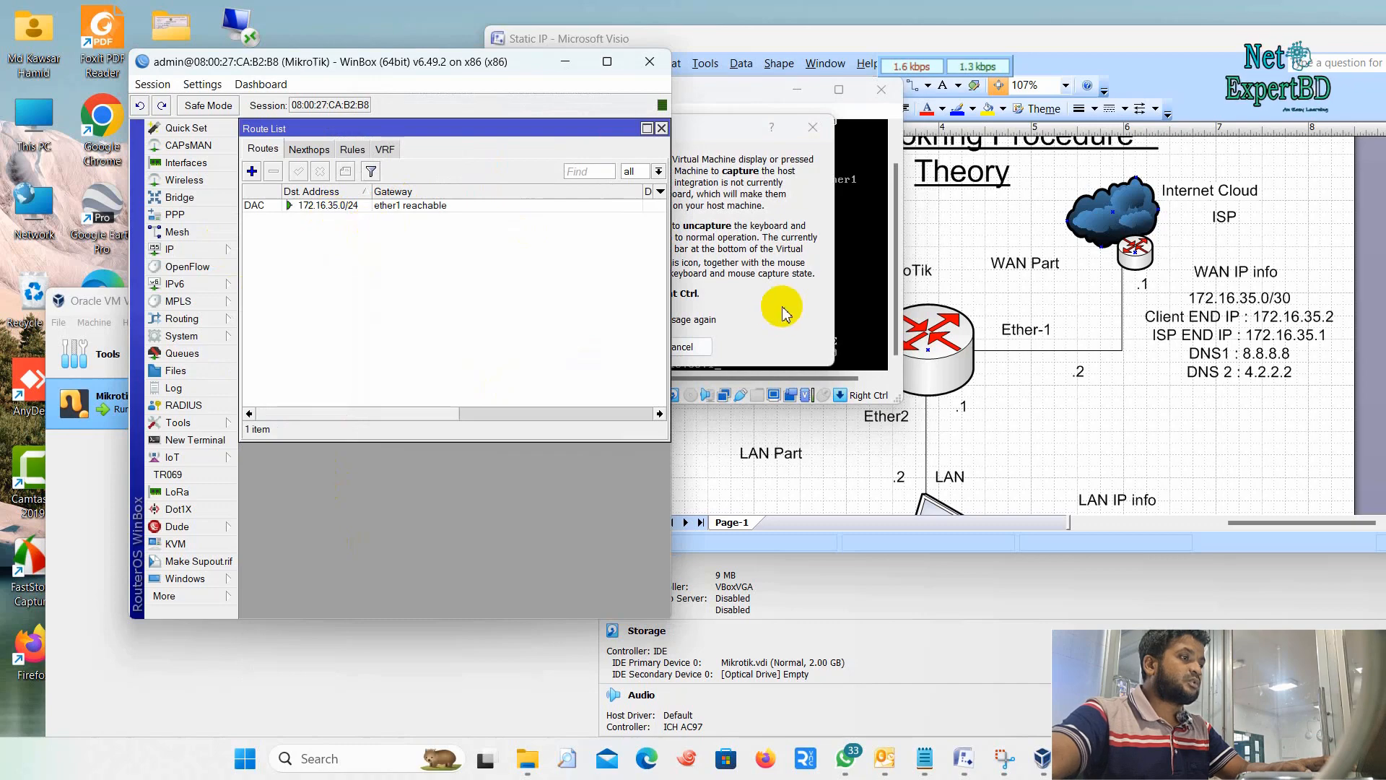
click(852, 290)
click(615, 348)
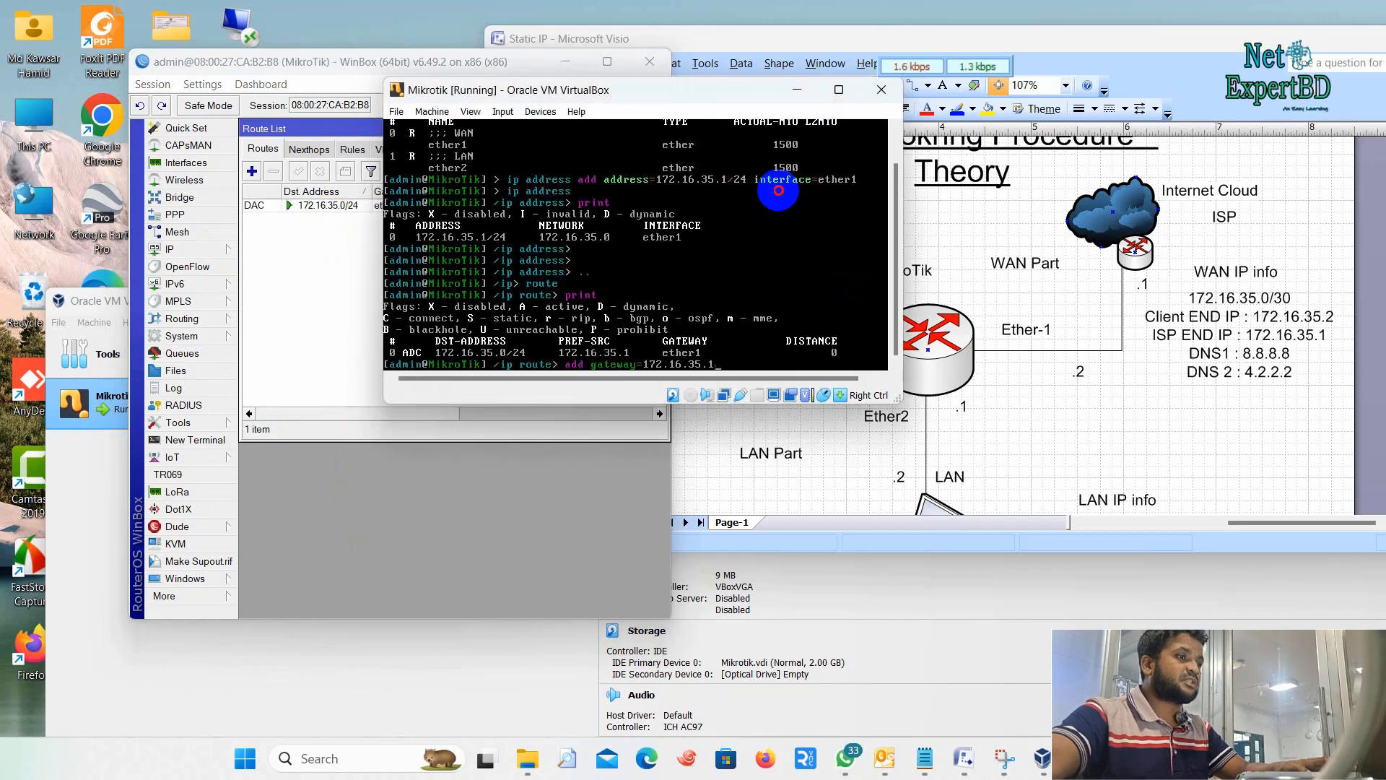
key(Return)
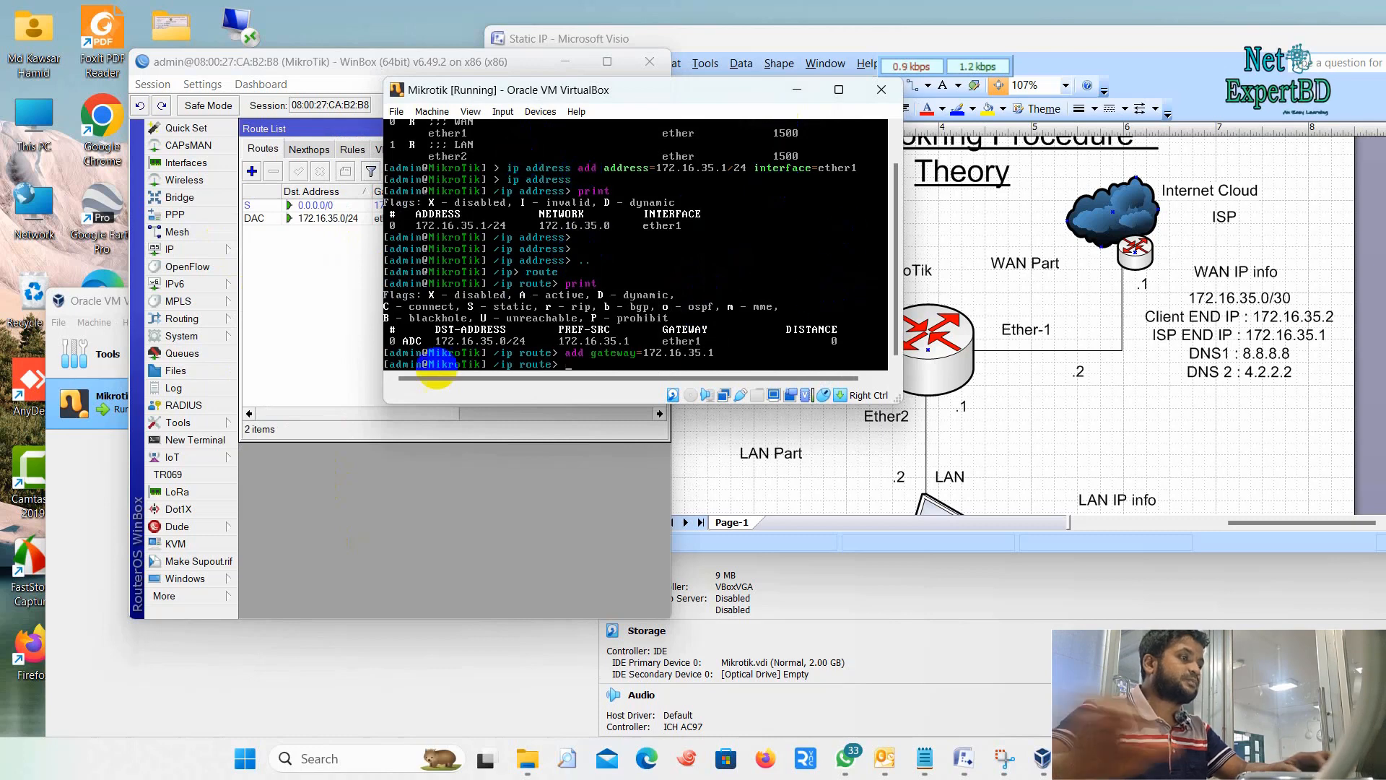
Release the console input, check the address list and the 0.0.0.0/0 route in WinBox, and open the Ping tool.
key(Control_R)
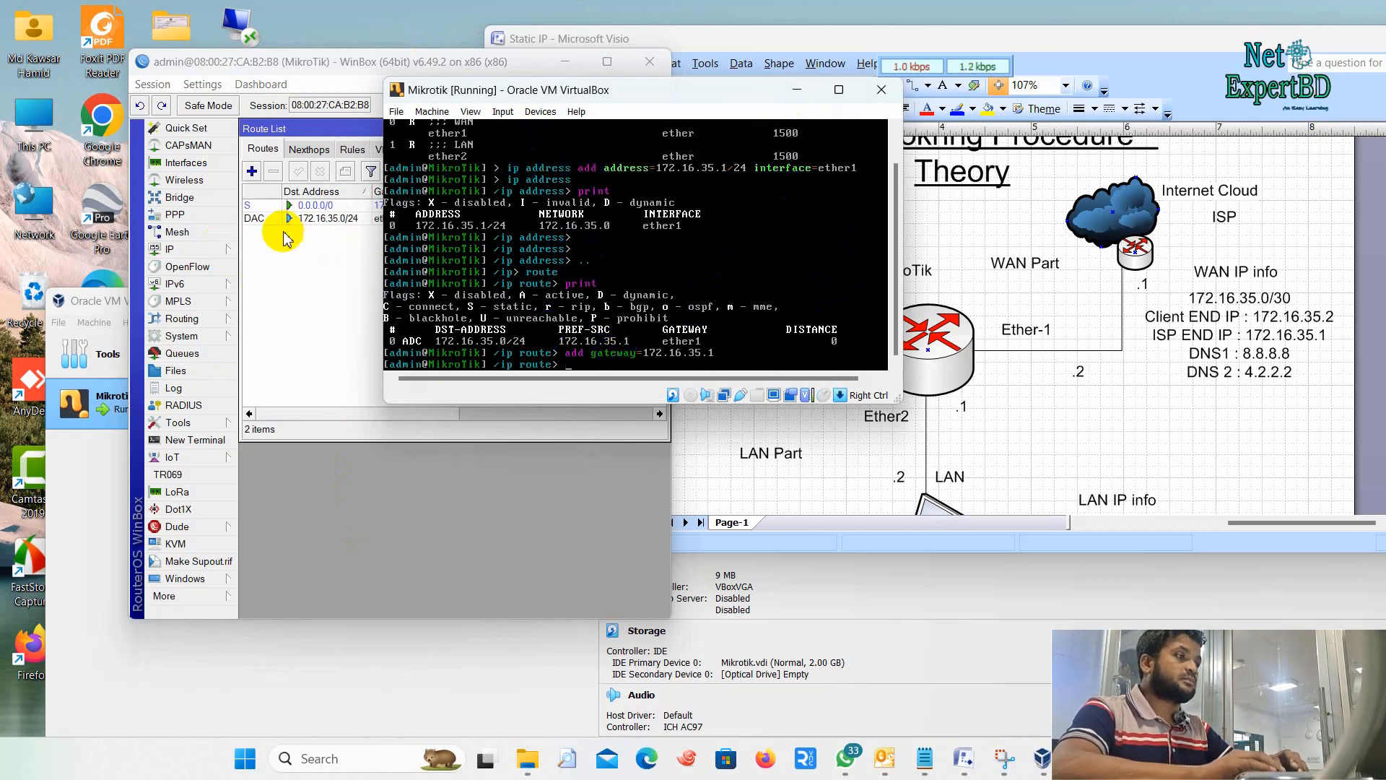
click(210, 249)
click(278, 287)
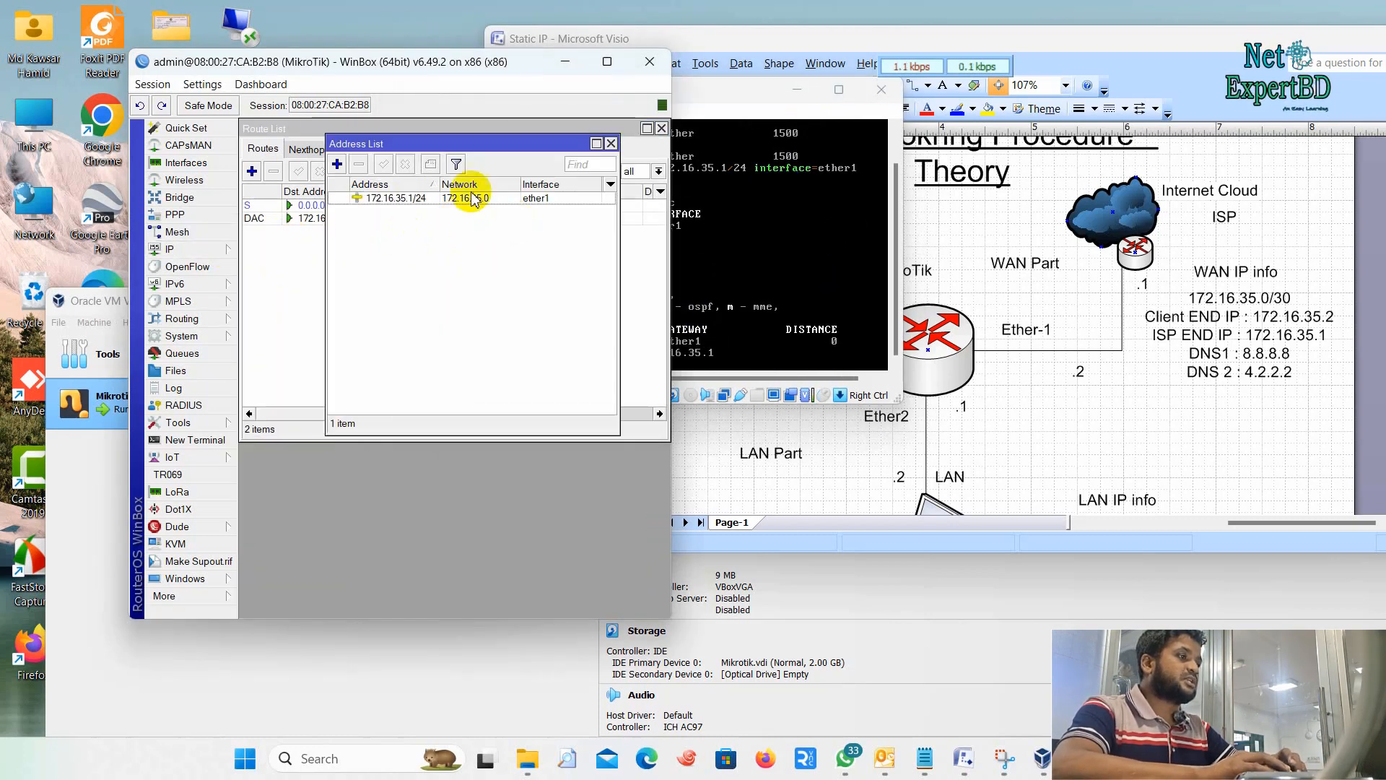
click(287, 207)
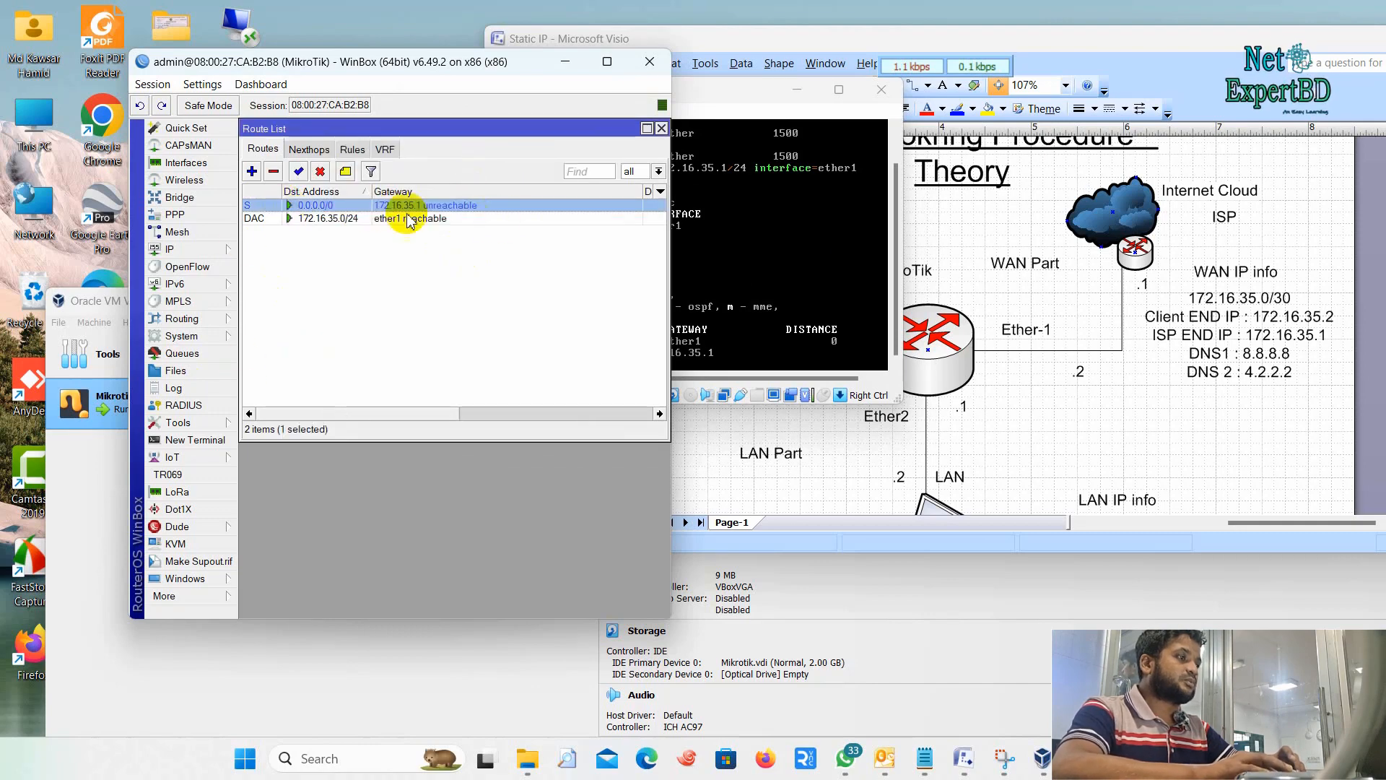
click(229, 423)
click(287, 560)
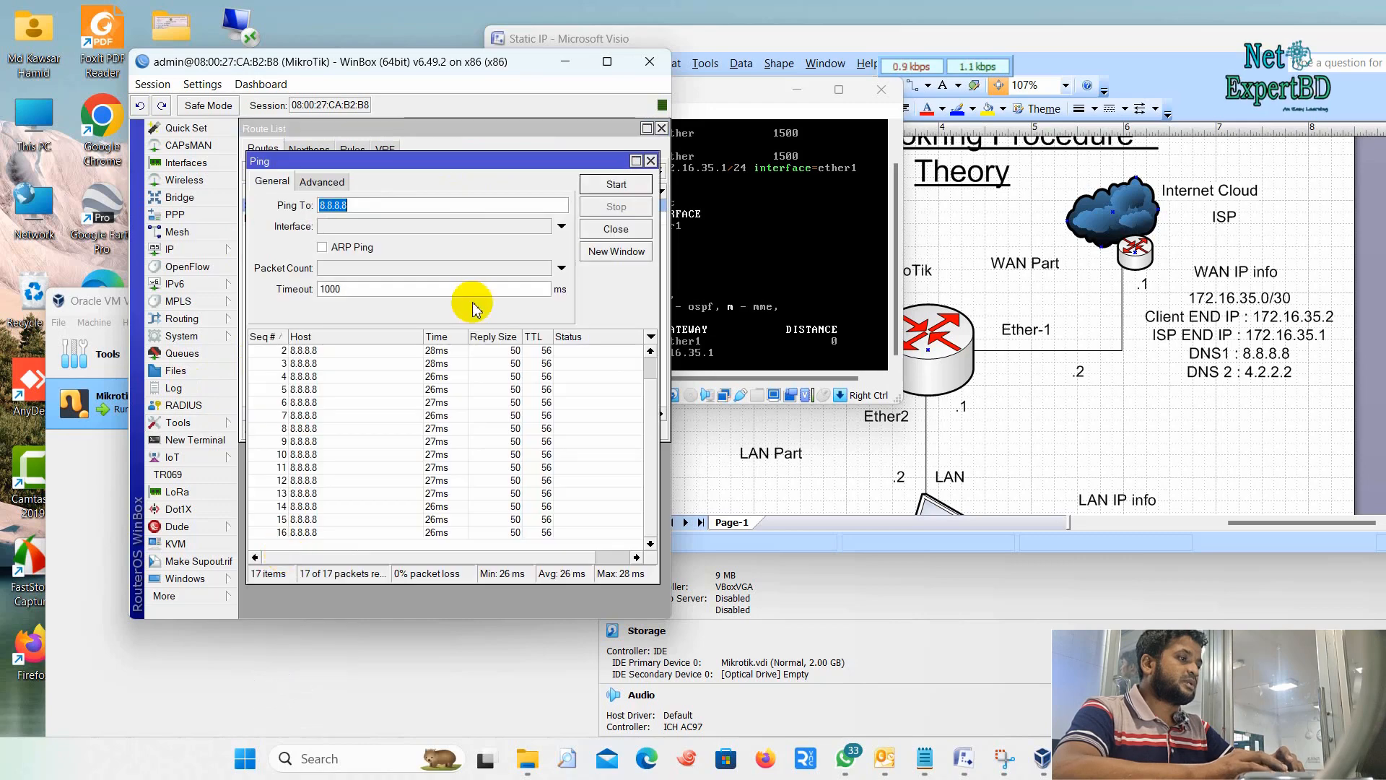
Switch back to the Mikrotik console, capture its input, and return from ip route to the root level.
click(784, 204)
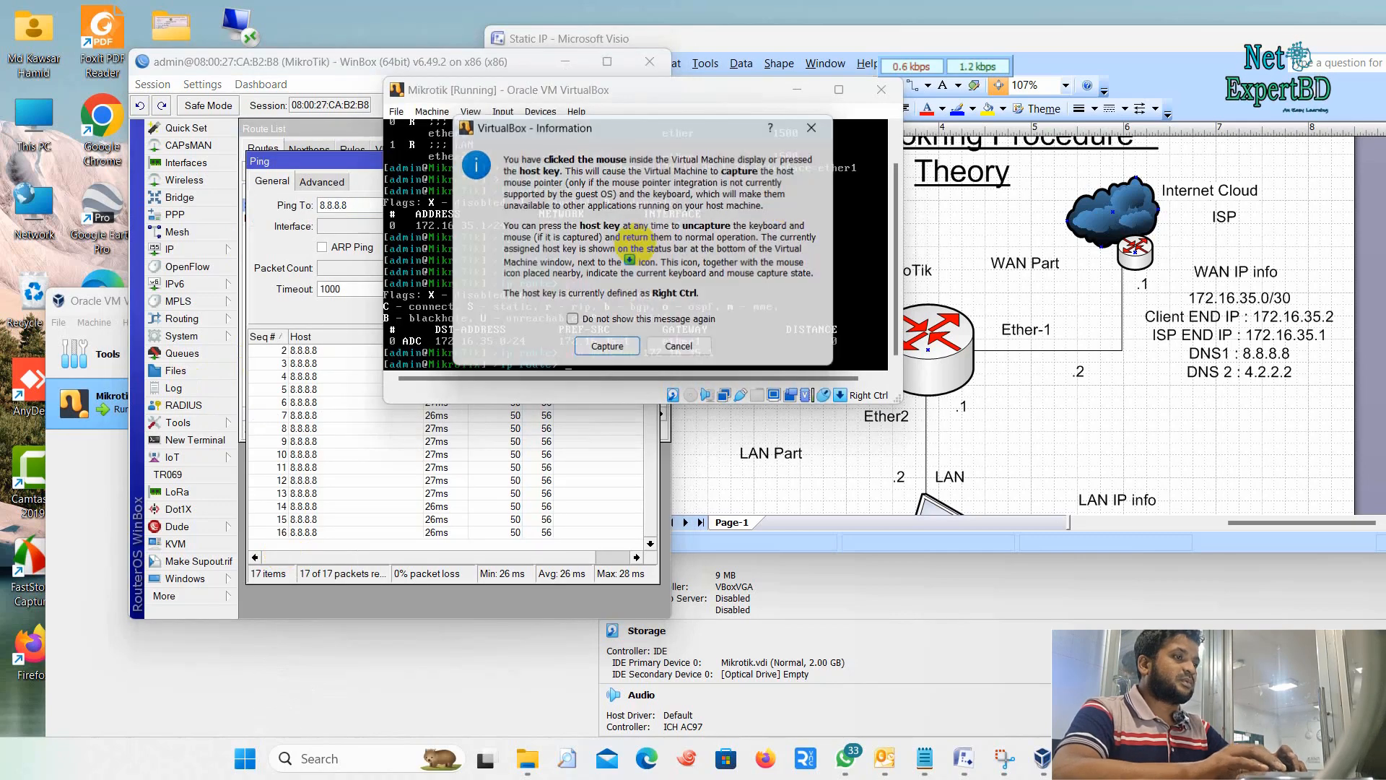
click(607, 347)
text(..)
key(Return)
text(..)
key(Return)
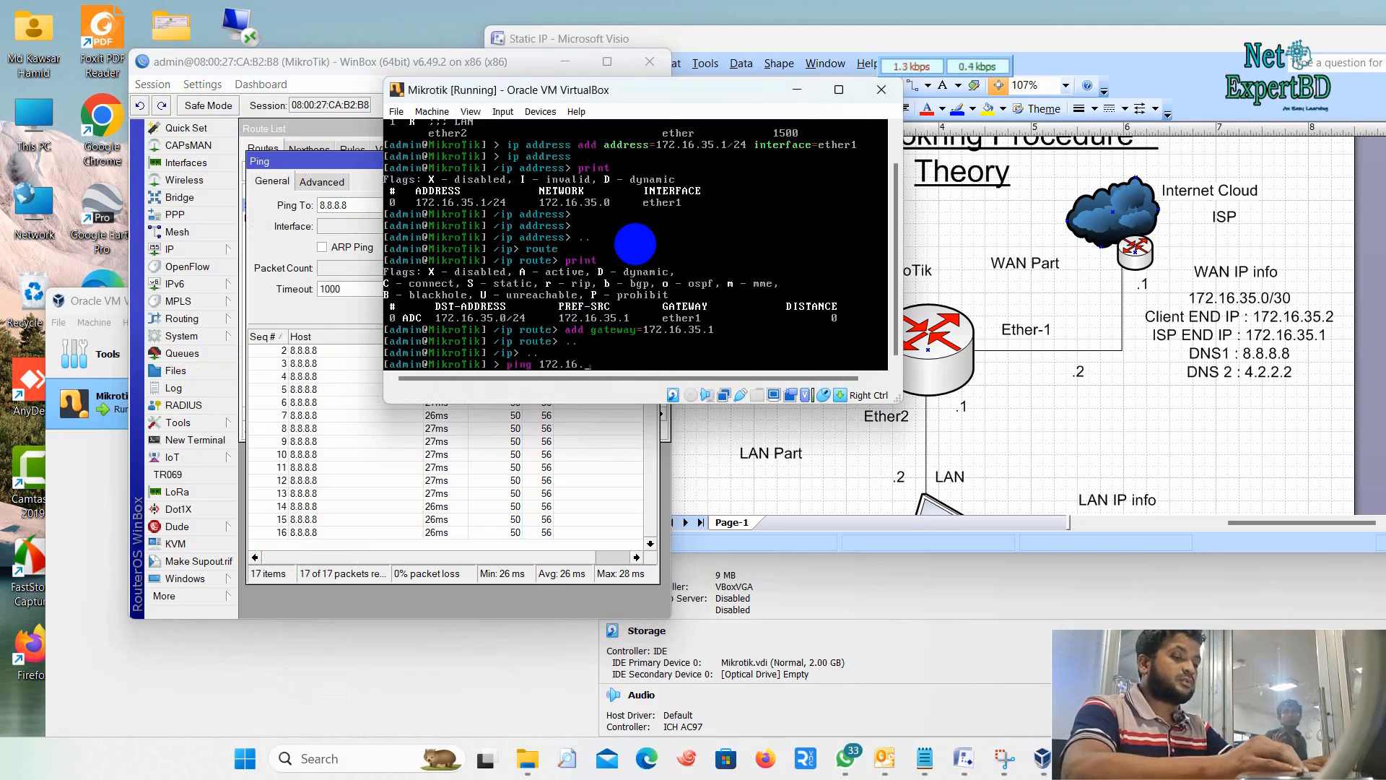
Ping 172.16.35.1 and 8.8.8.8 from the console, stopping each ping after a few packets.
text(ping 172.16.35.1)
key(Return)
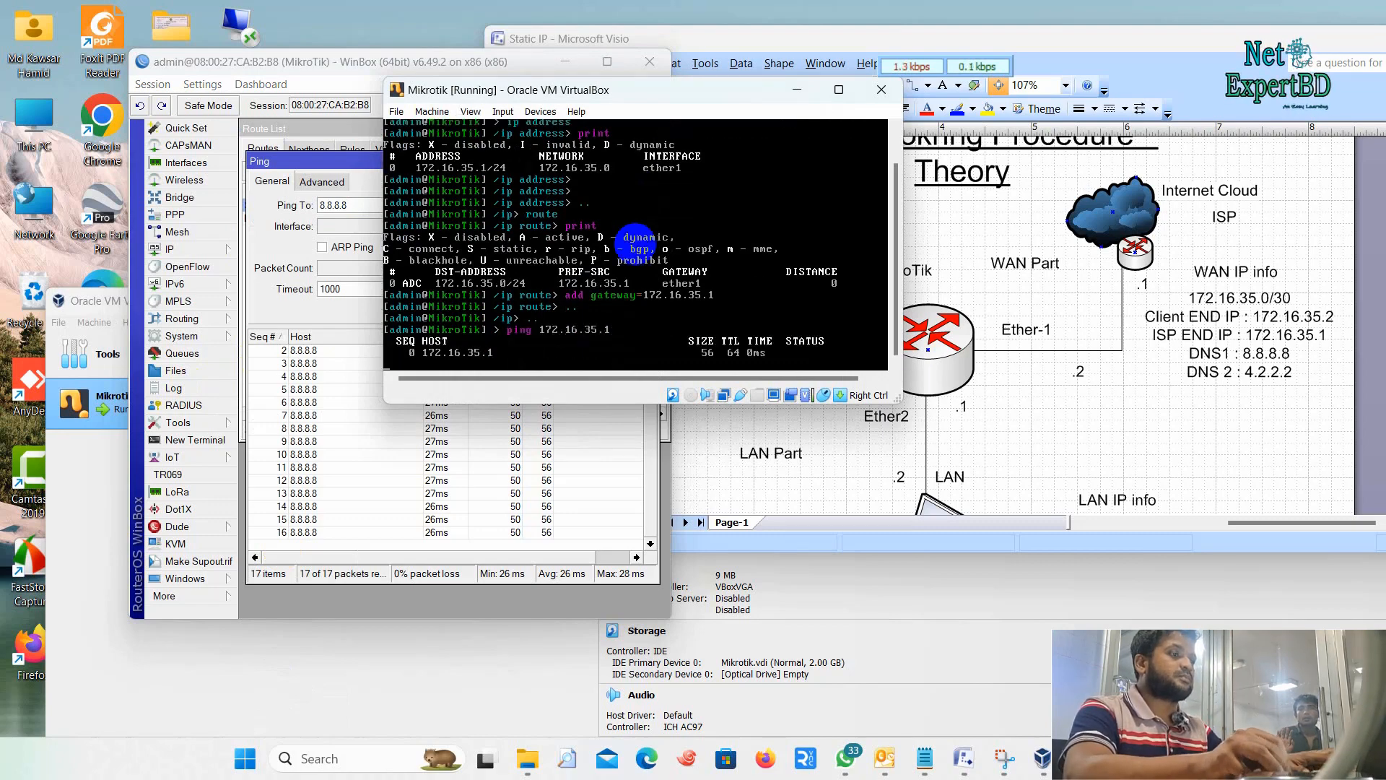
key(ctrl+c)
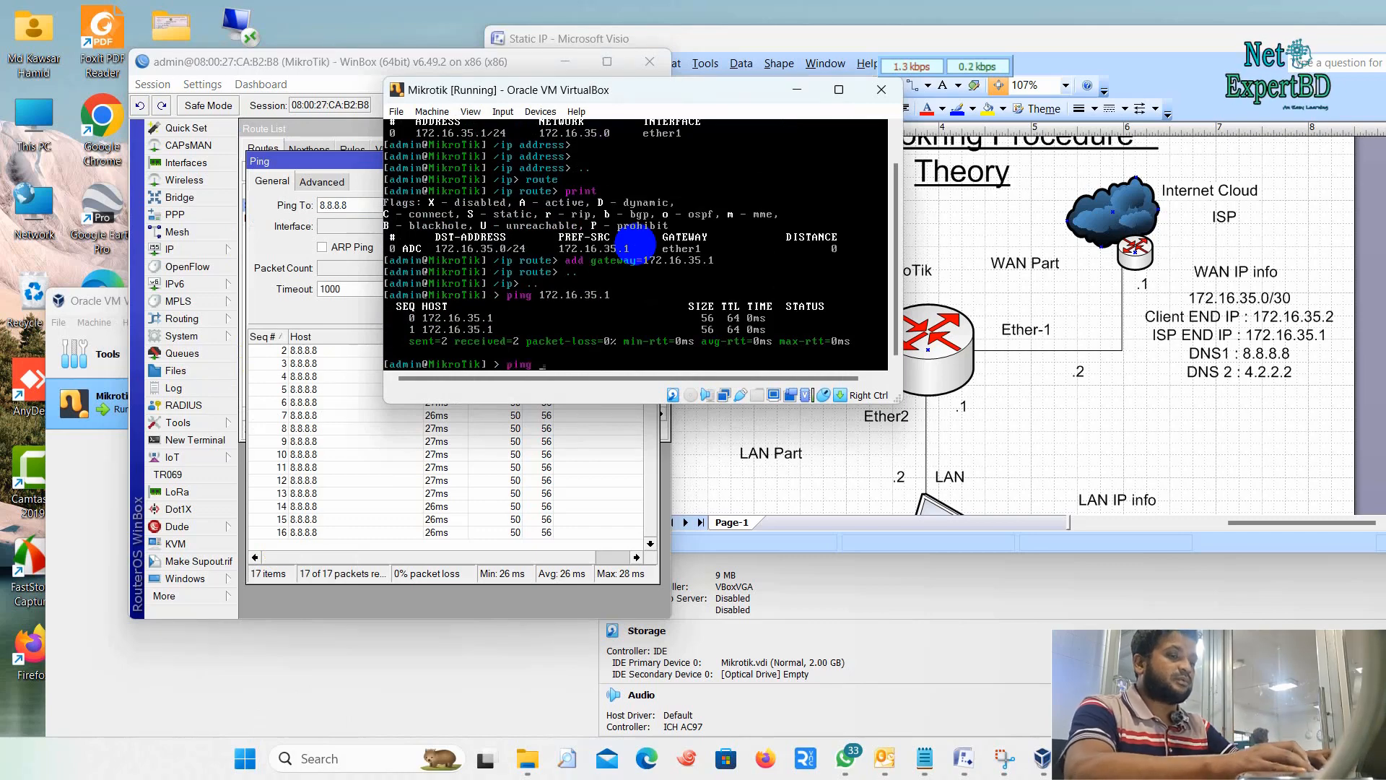
key(Return)
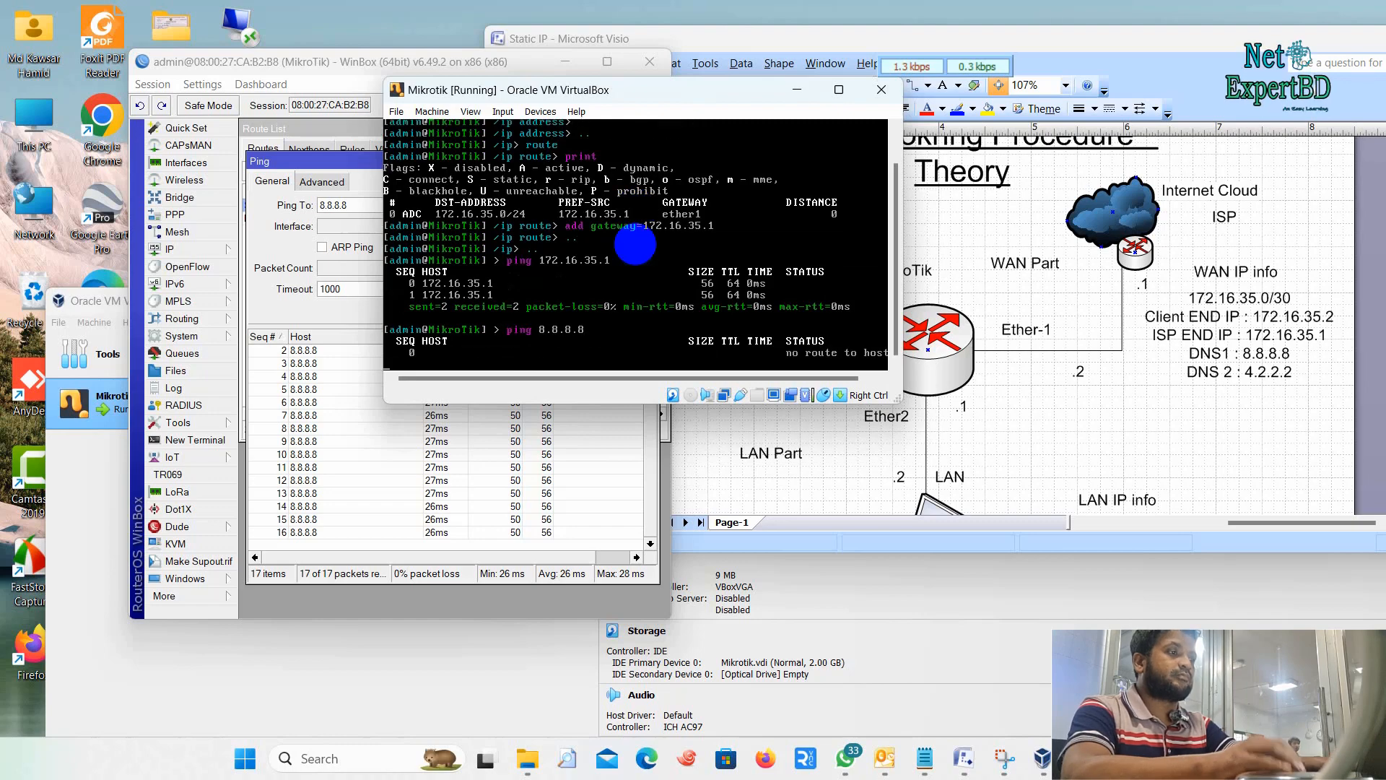
key(ctrl+c)
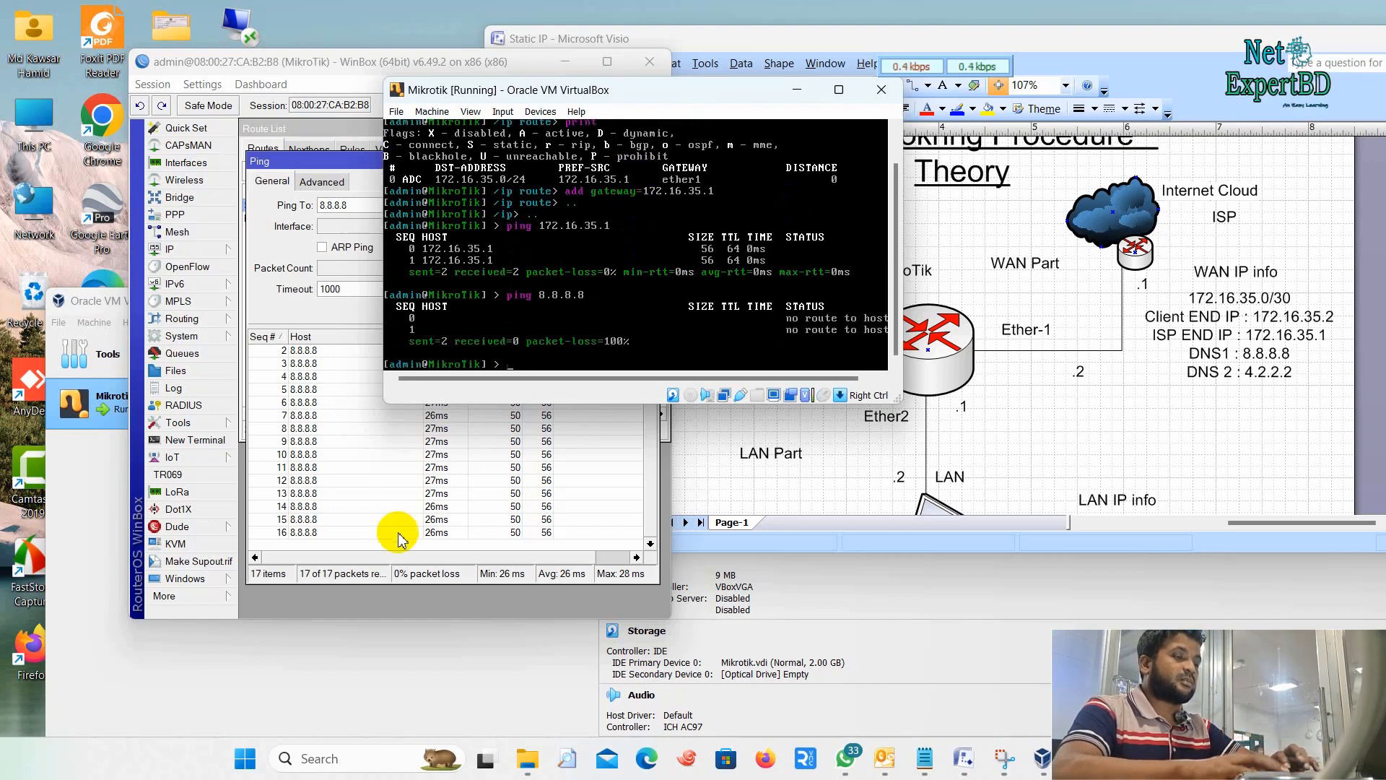
Return to WinBox, close the Ping tool, and disable and re-enable the 0.0.0.0/0 route via 172.16.35.1.
click(411, 495)
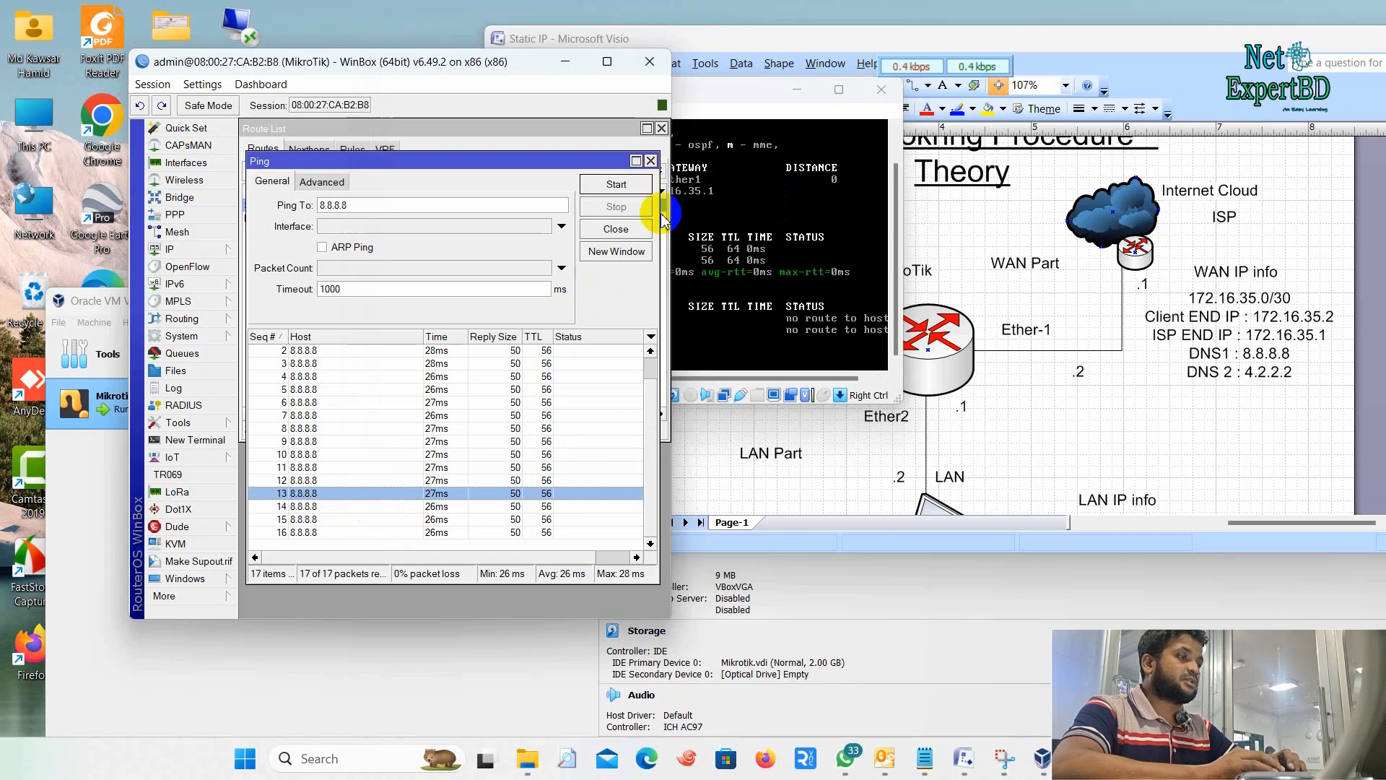
click(616, 229)
click(320, 172)
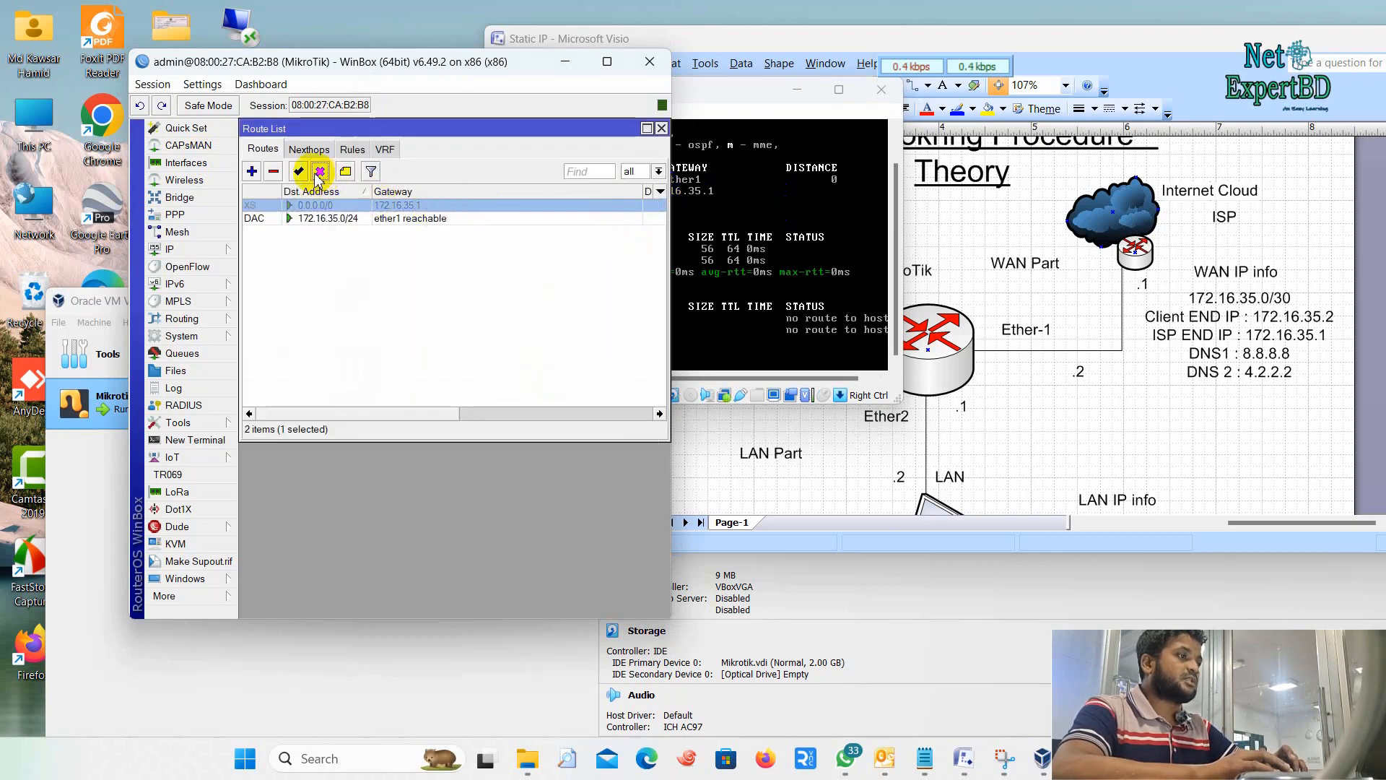
click(299, 172)
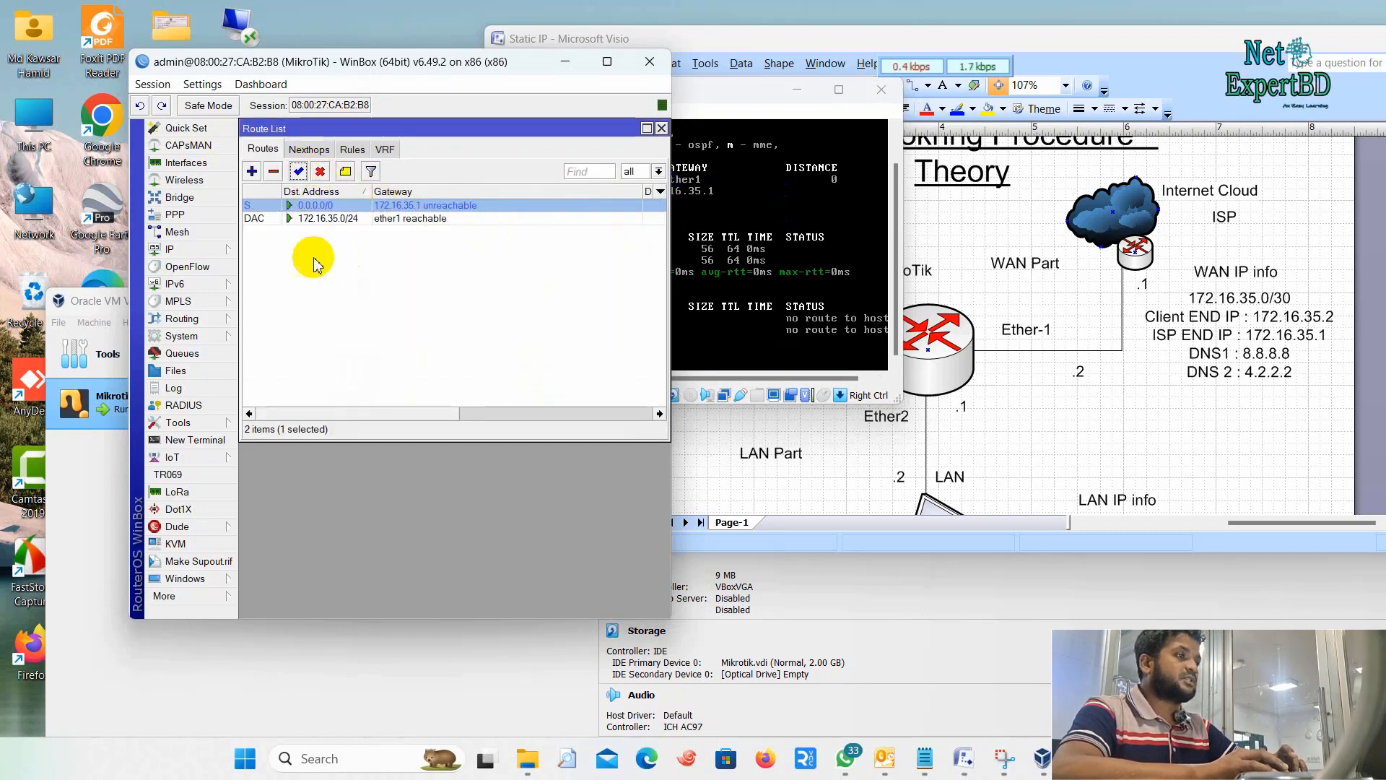
Open the WinBox IP address list and examine the entry on ether1.
click(199, 250)
click(271, 286)
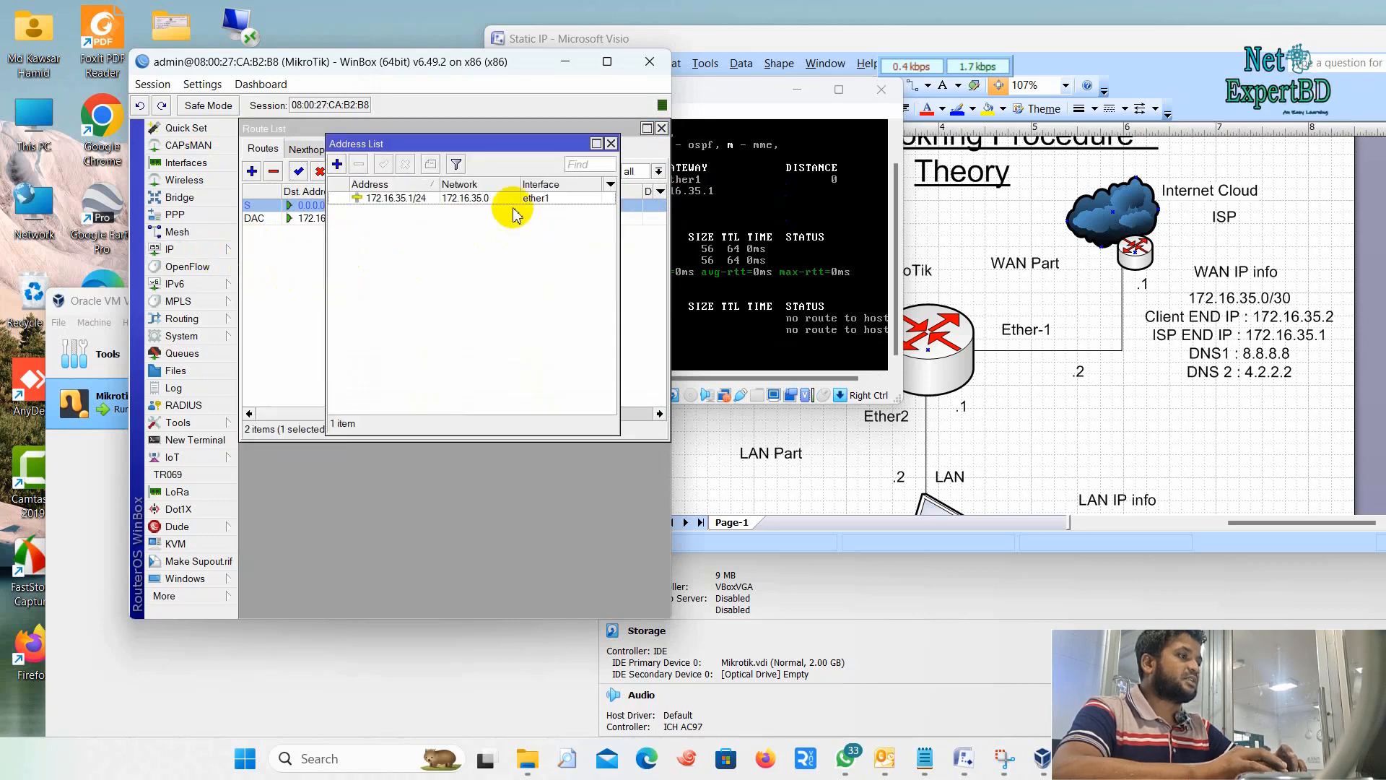
click(450, 201)
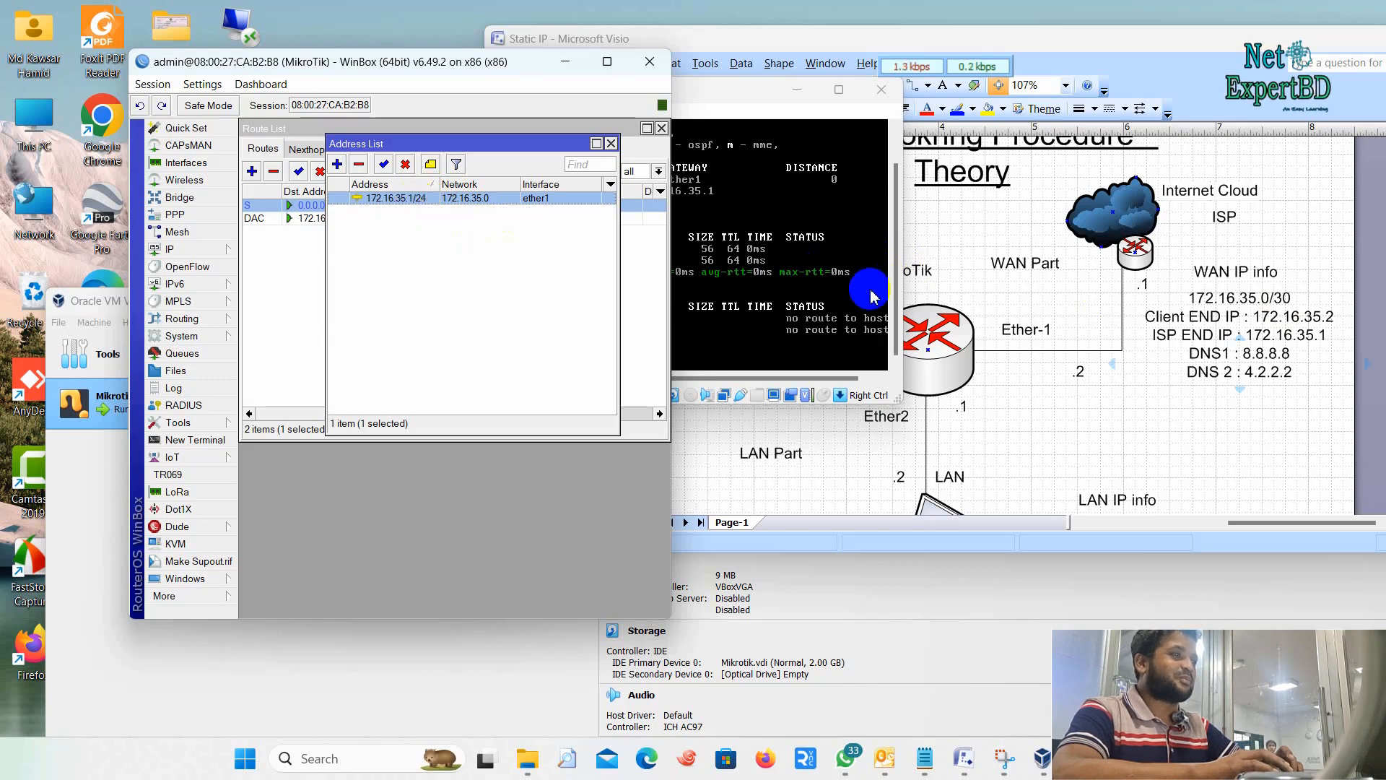
Switch to the Mikrotik console, capture its input, and list the IP addresses with ip address print.
click(780, 307)
click(613, 344)
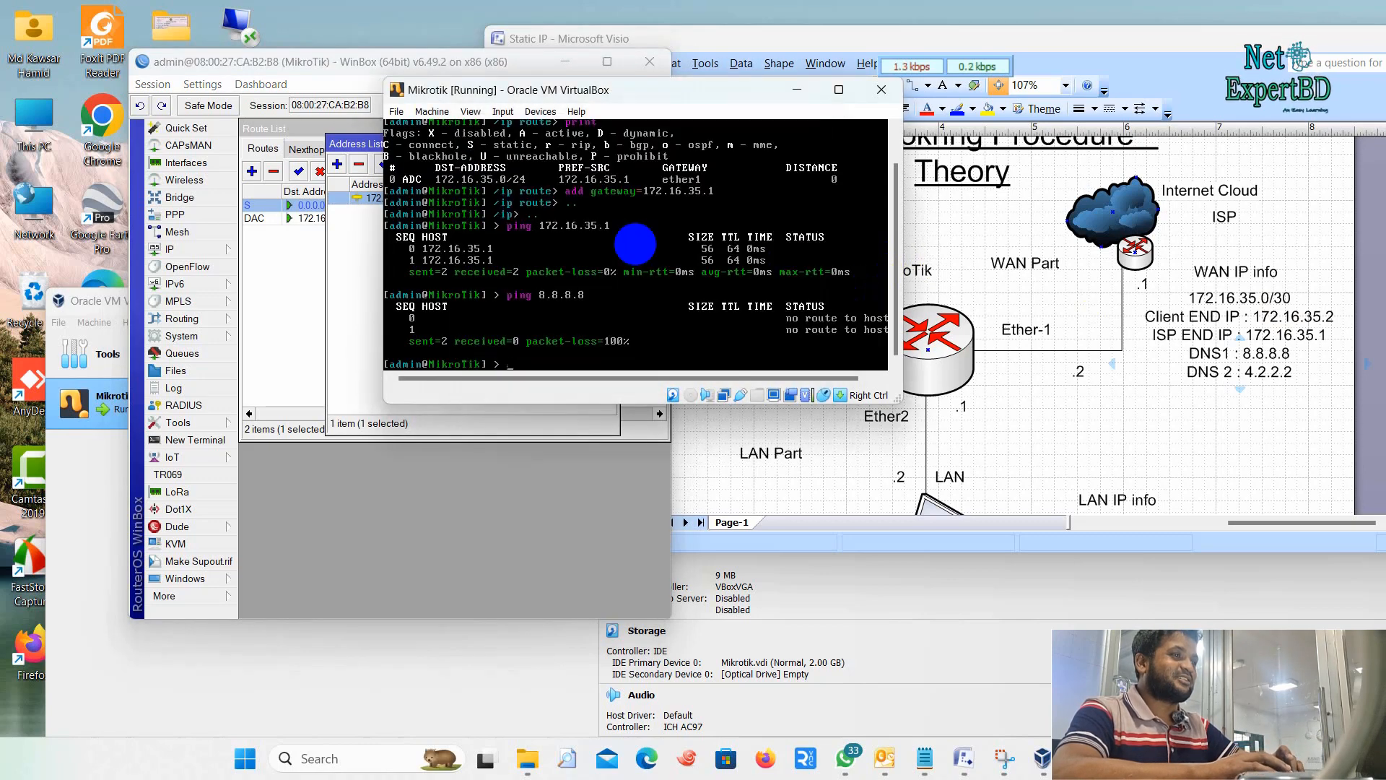
key(Return)
key(Return)
key(Return)
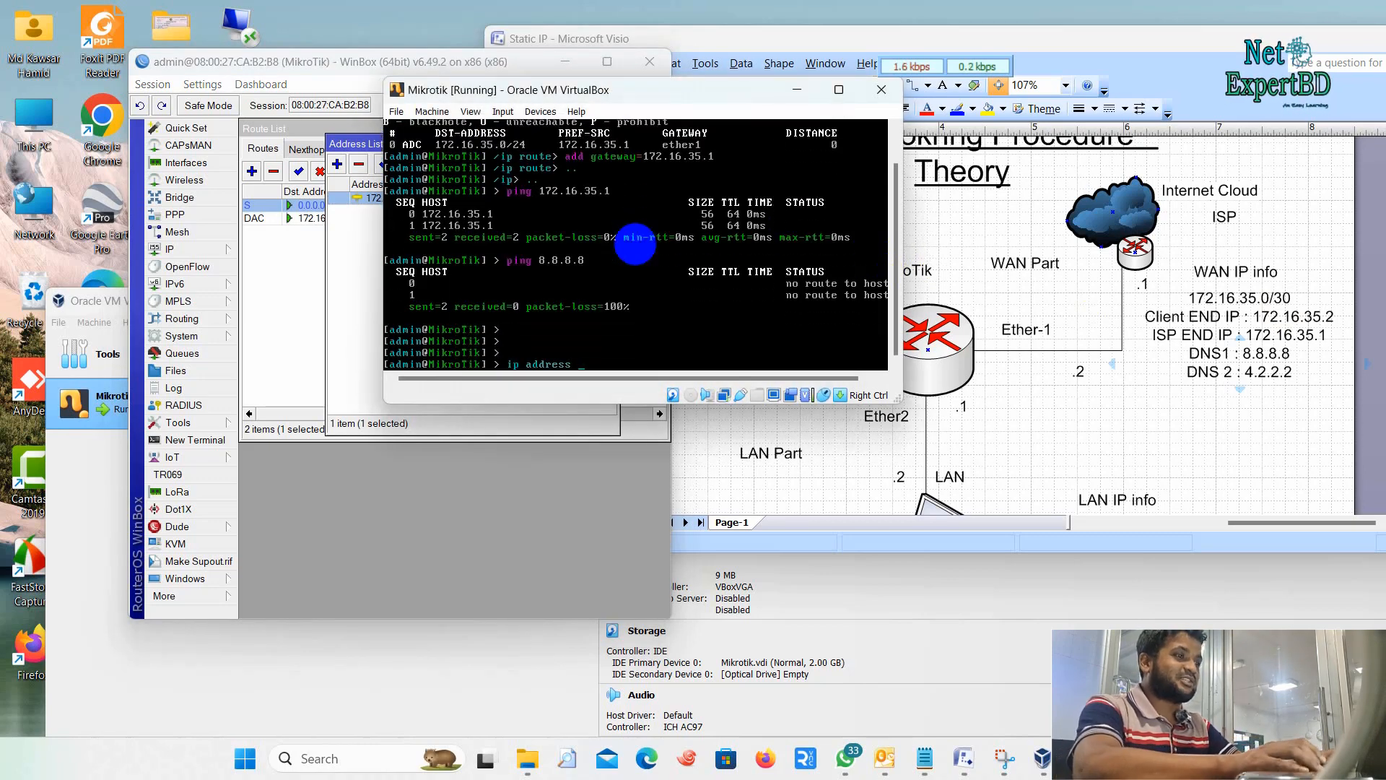
text(ip address print)
key(Return)
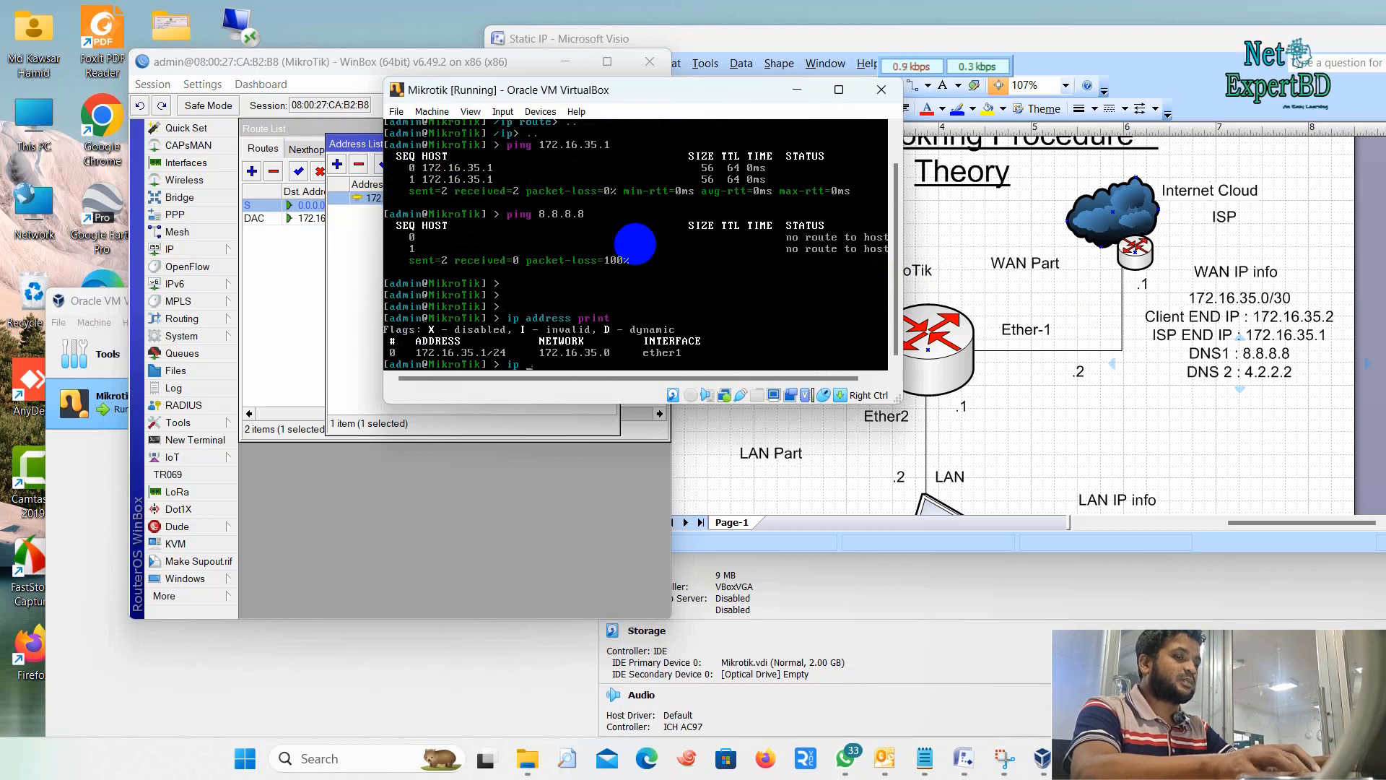
Enter the ip address level in the console, remove address entry 0, and print the address list again.
text(ip address)
key(Return)
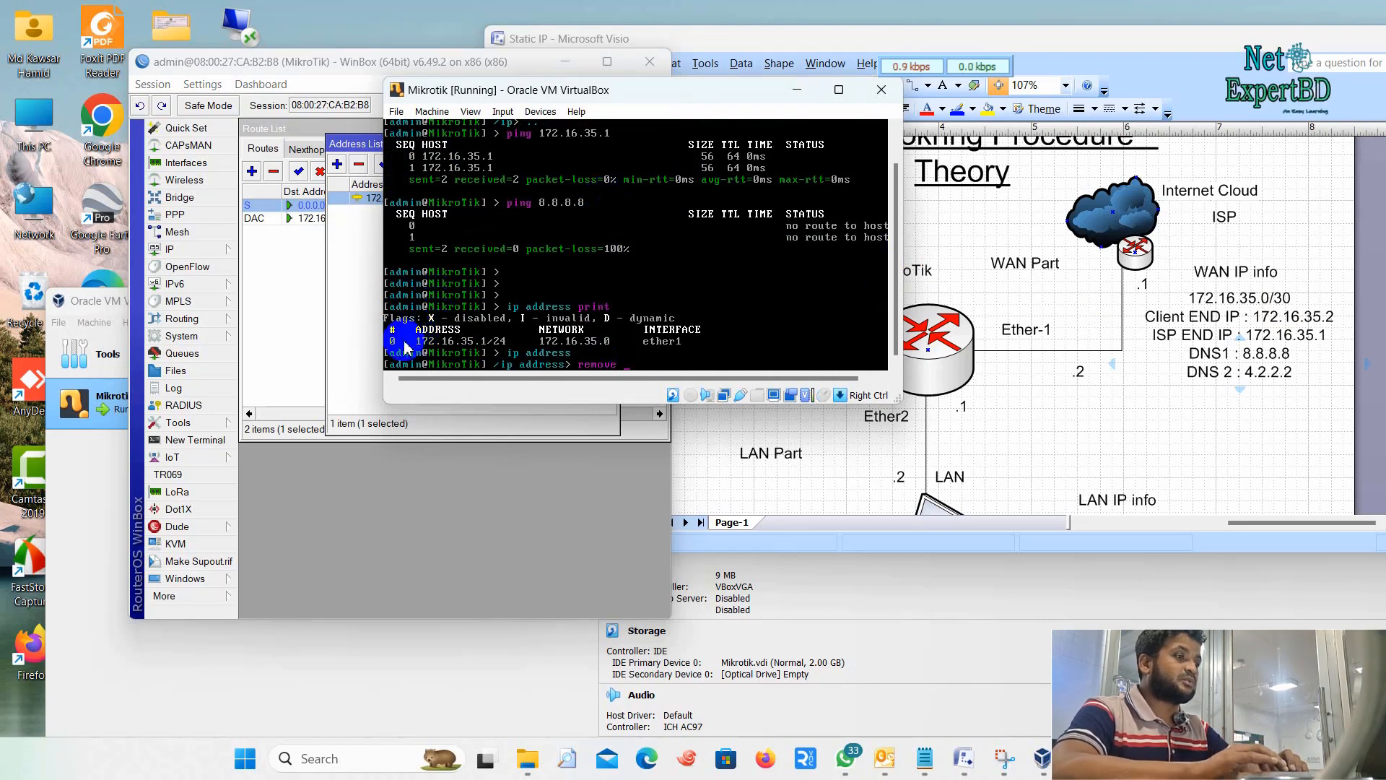
click(763, 351)
click(615, 345)
key(Return)
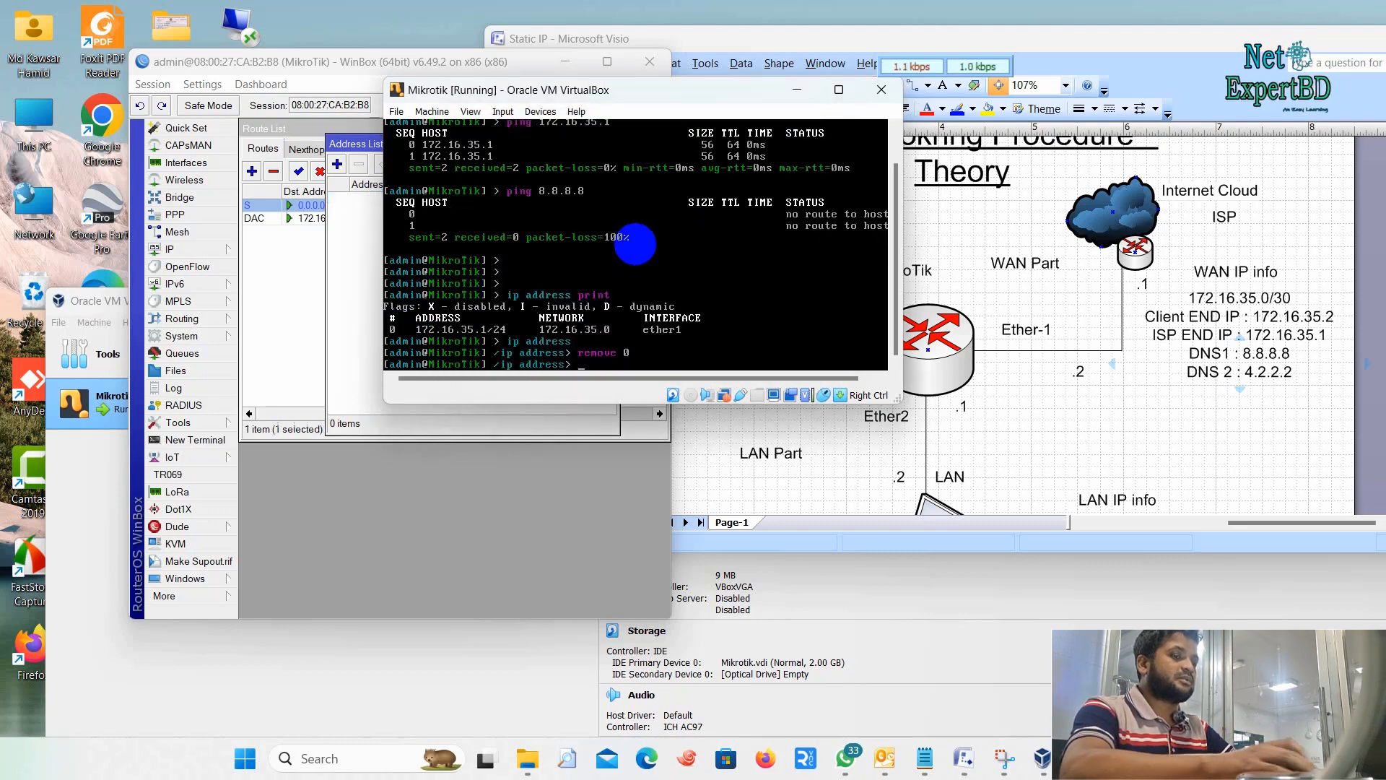
text(print)
key(Return)
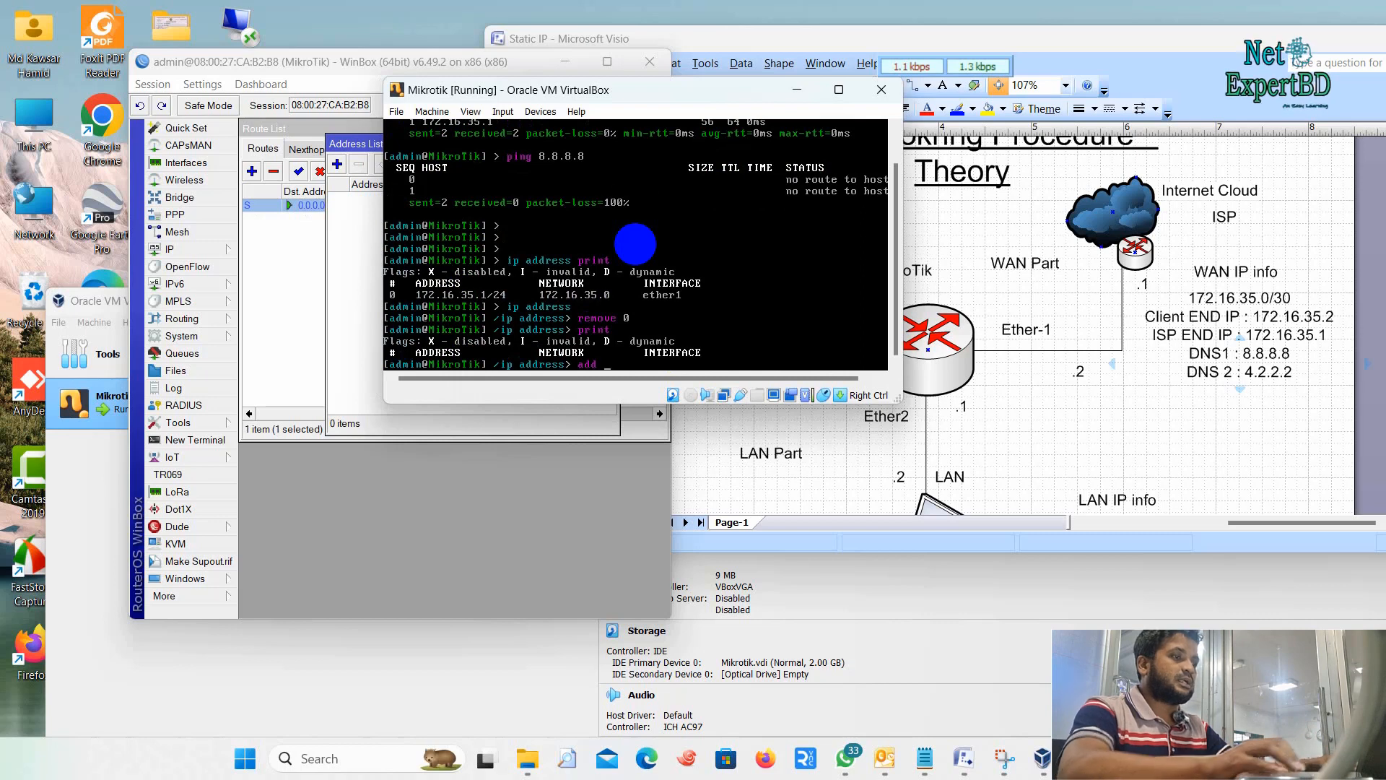
Add the WAN address 172.16.35.2/30 on interface ether1 from the console.
text(add address=172.16.35.2)
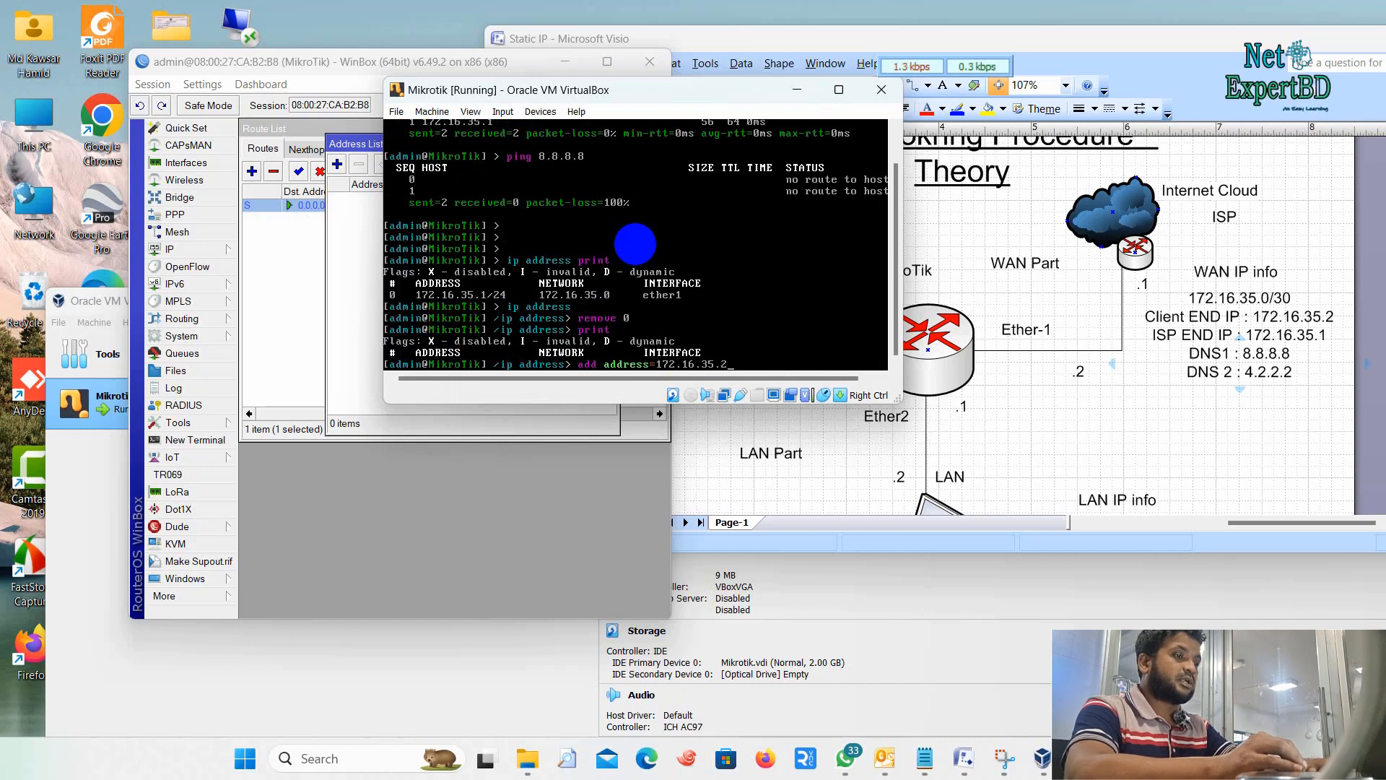
text(/30 interface=)
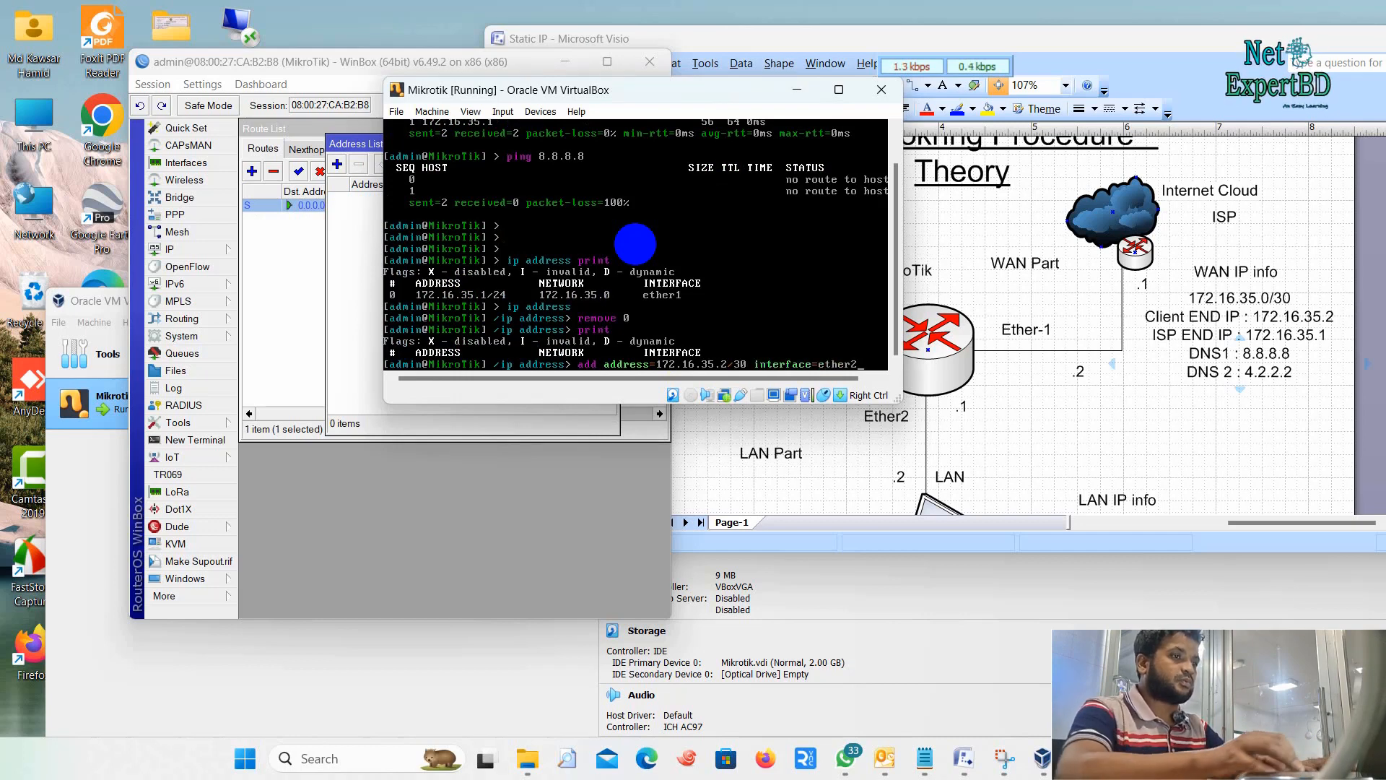
text(ether2)
key(BackSpace)
text(1)
key(Return)
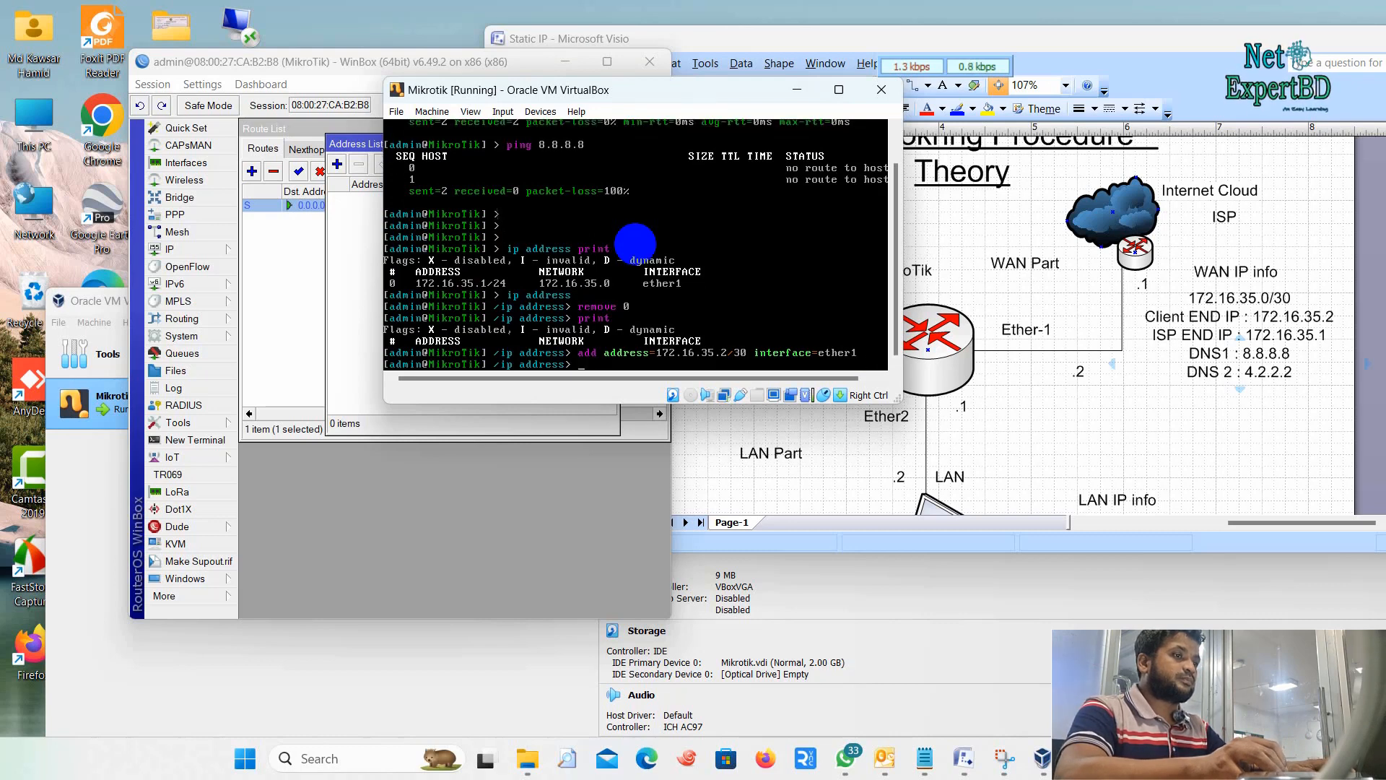
Go up one console level and check the ether1 entry in the WinBox address list.
text(..)
key(Return)
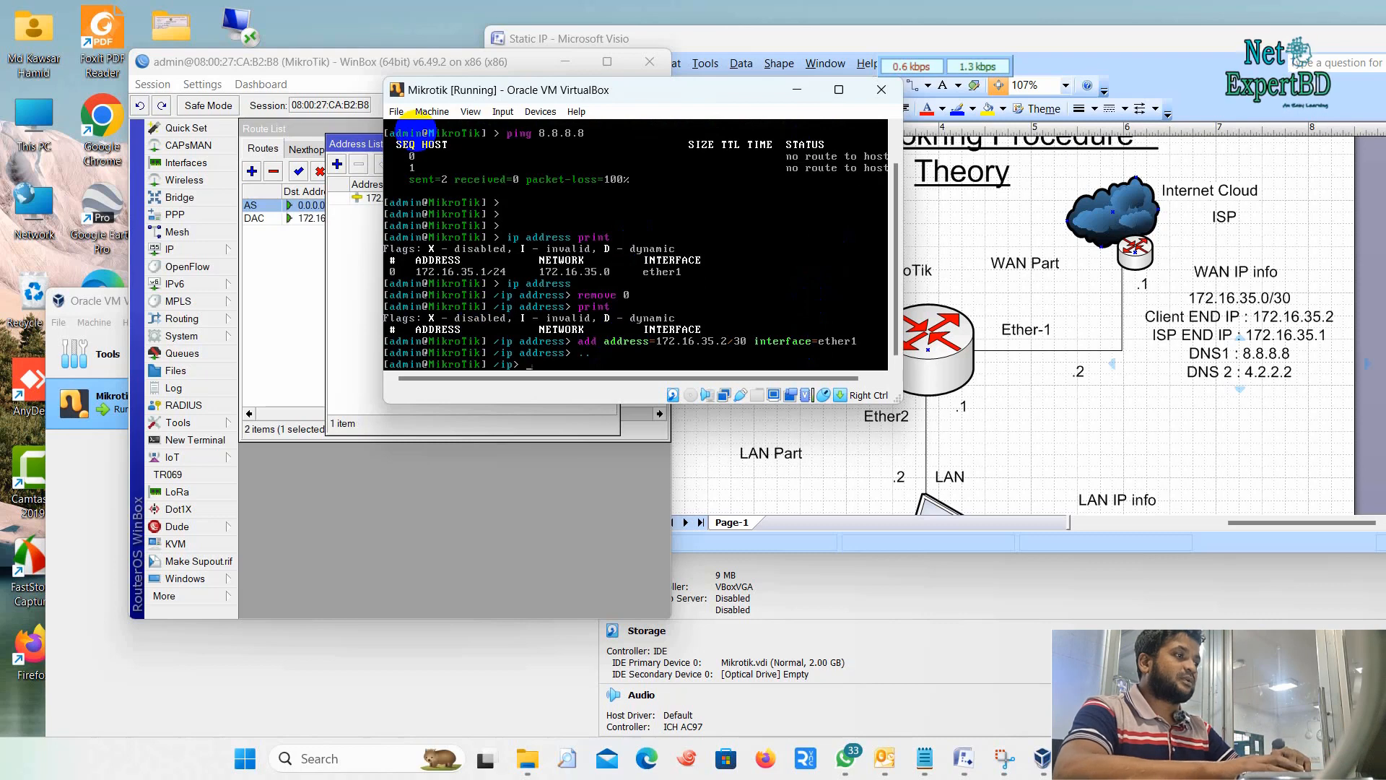
click(216, 249)
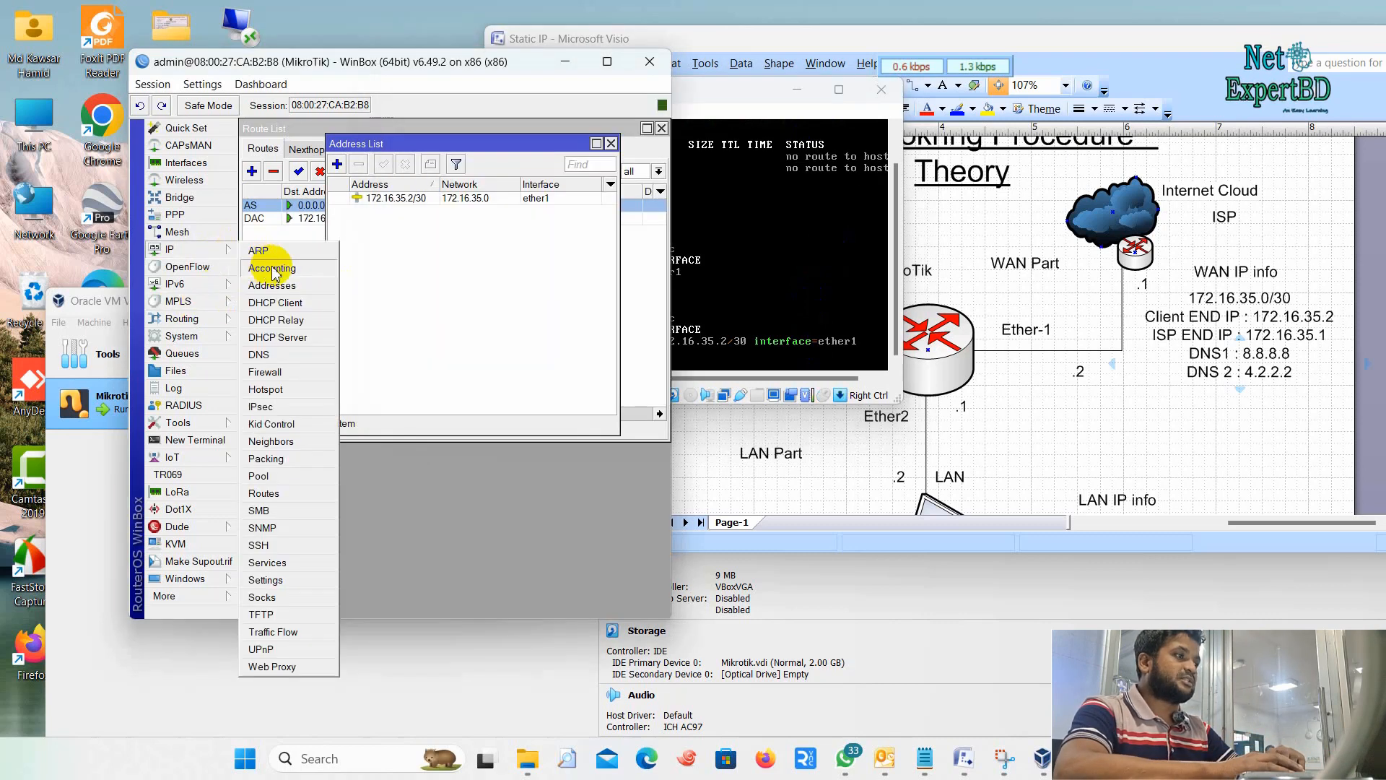
click(272, 285)
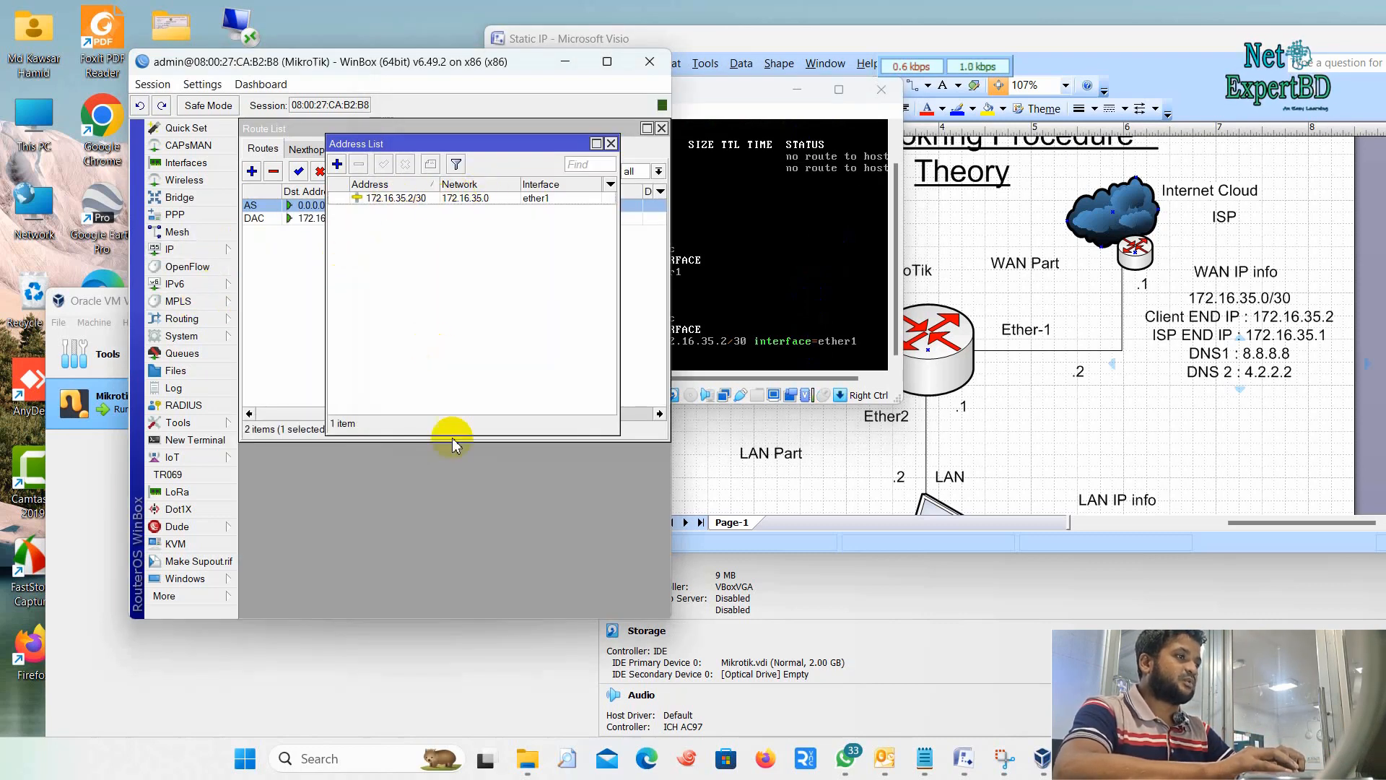
Capture the console input again, return to the root level, and ping 8.8.8.8, stopping it after the first reply.
click(799, 286)
click(607, 346)
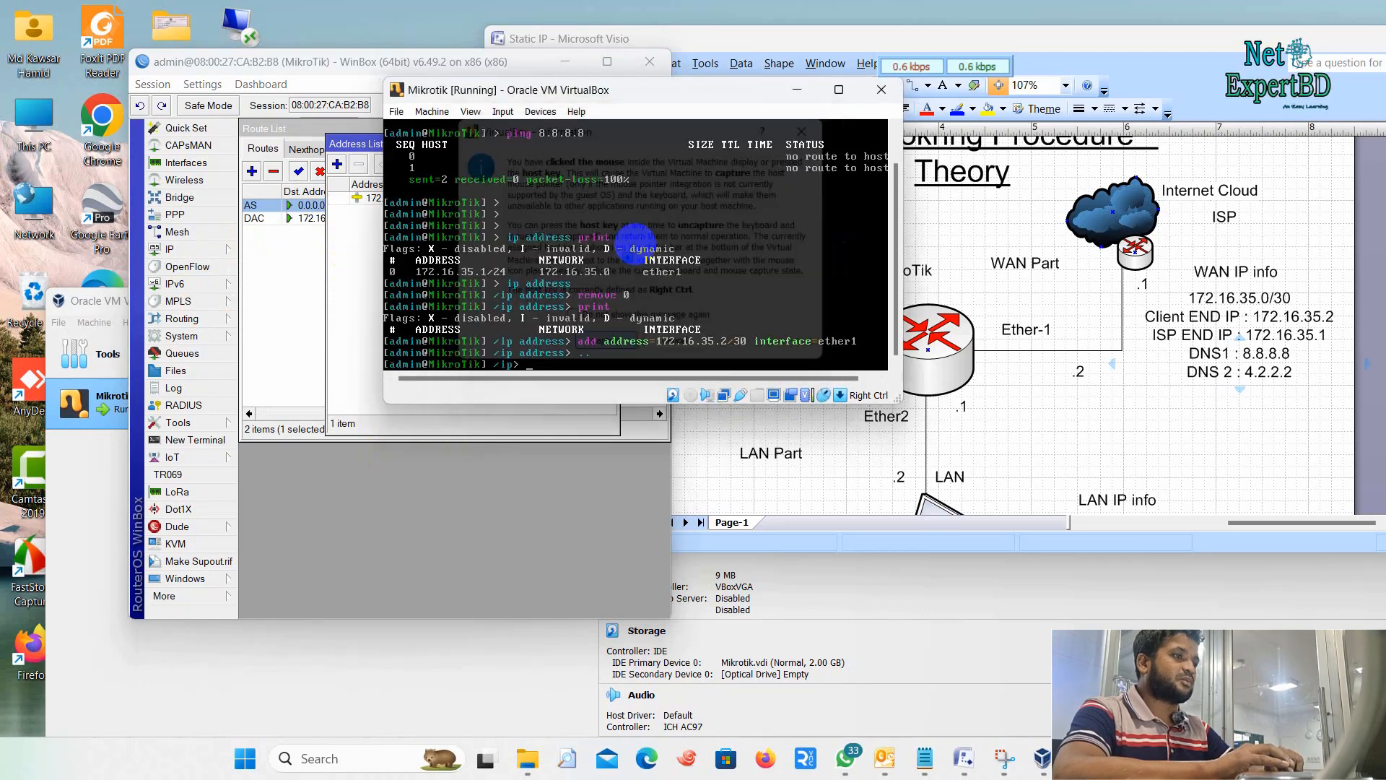
text(..)
key(Return)
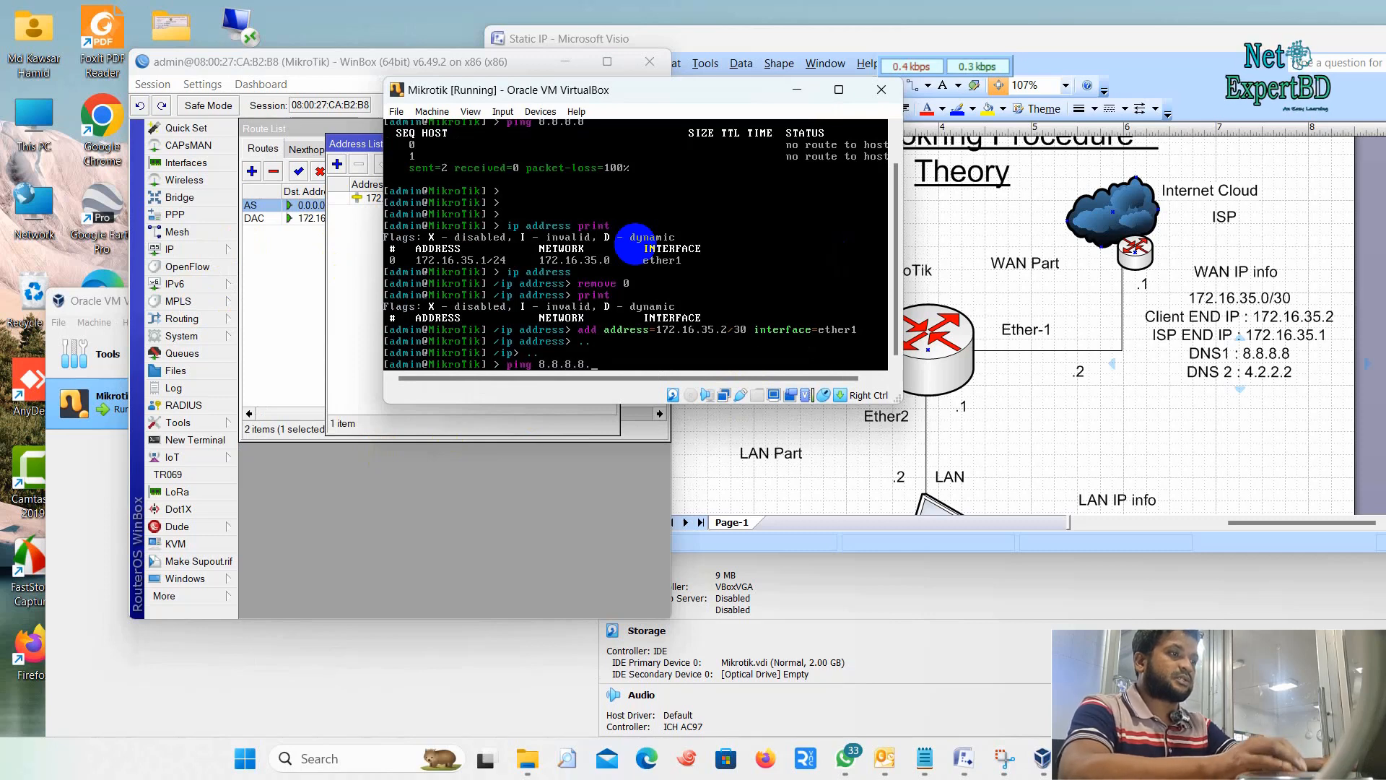
key(Return)
key(ctrl+c)
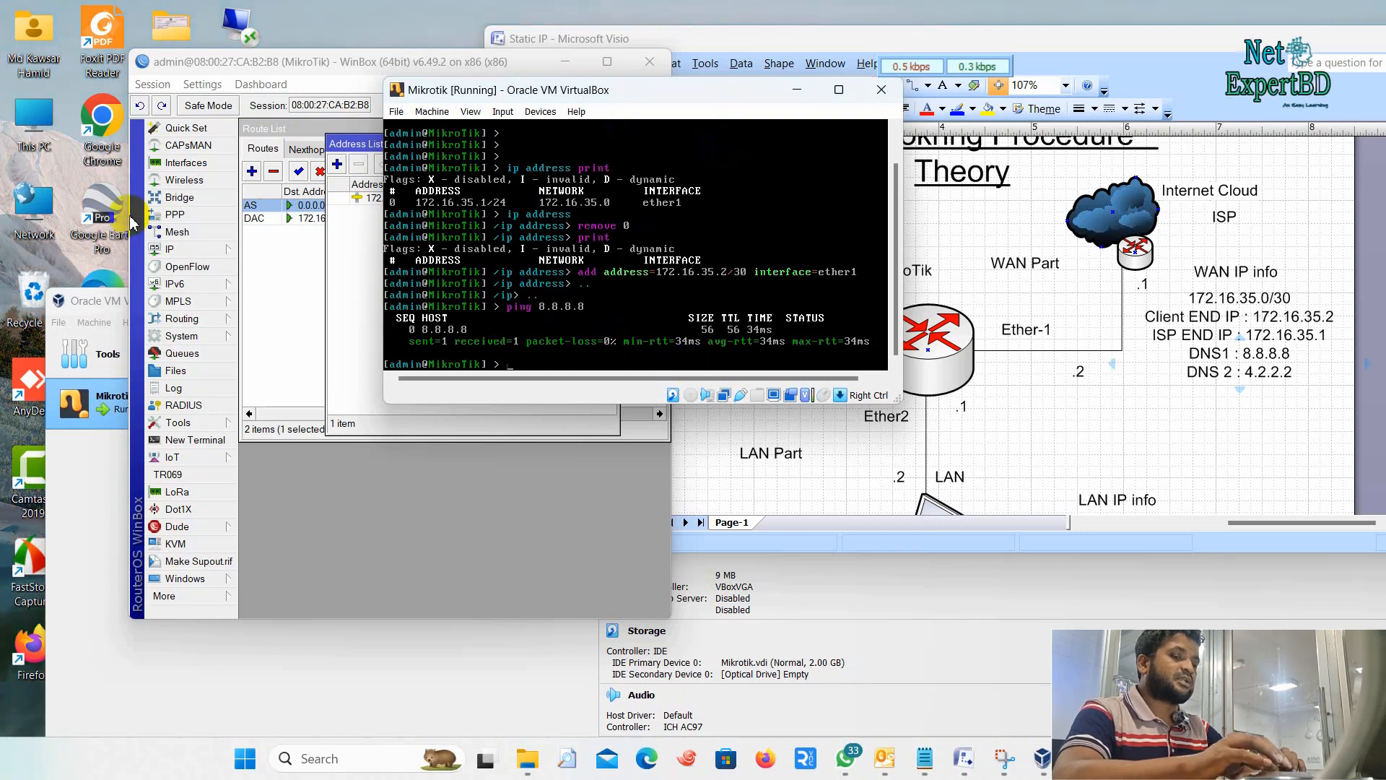
Review the route list and address list in WinBox, and briefly capture and release the console input.
click(294, 269)
click(231, 249)
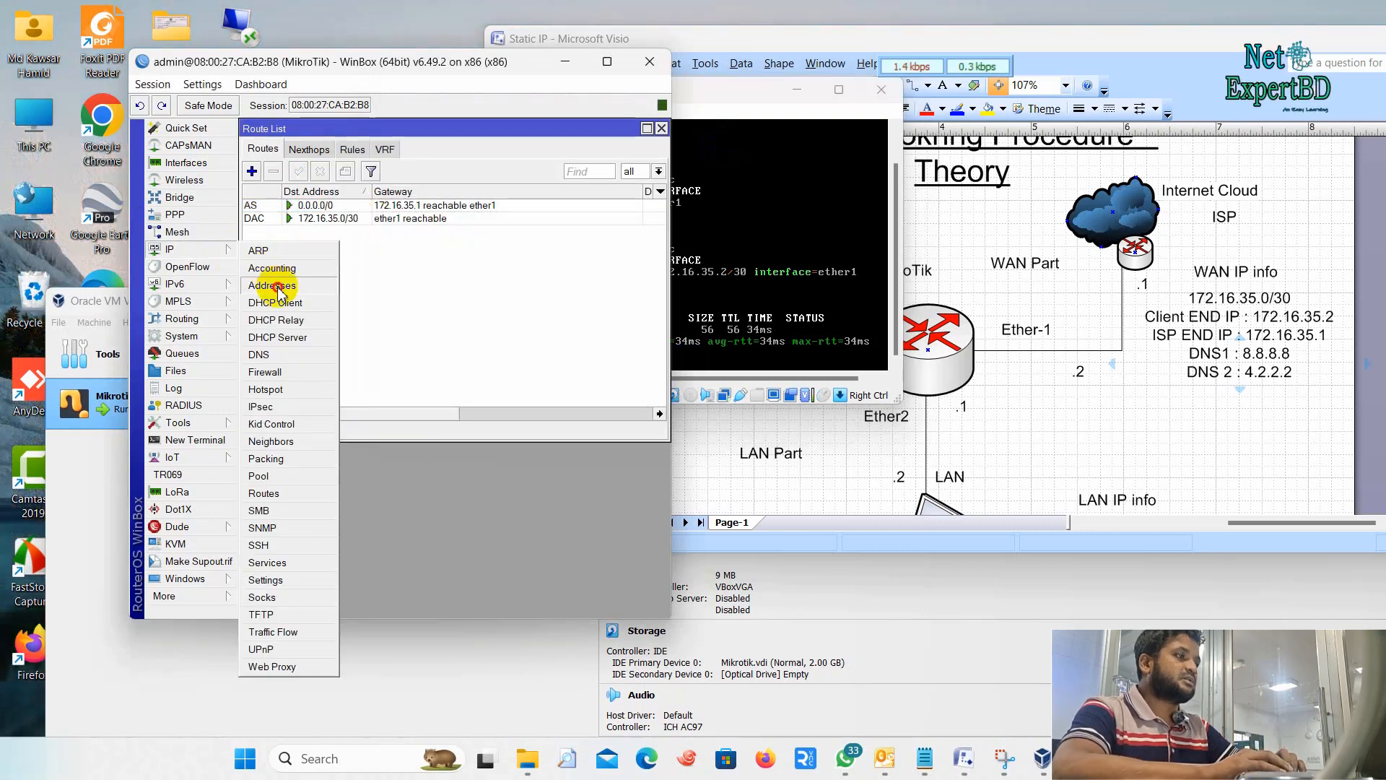
click(277, 287)
click(799, 334)
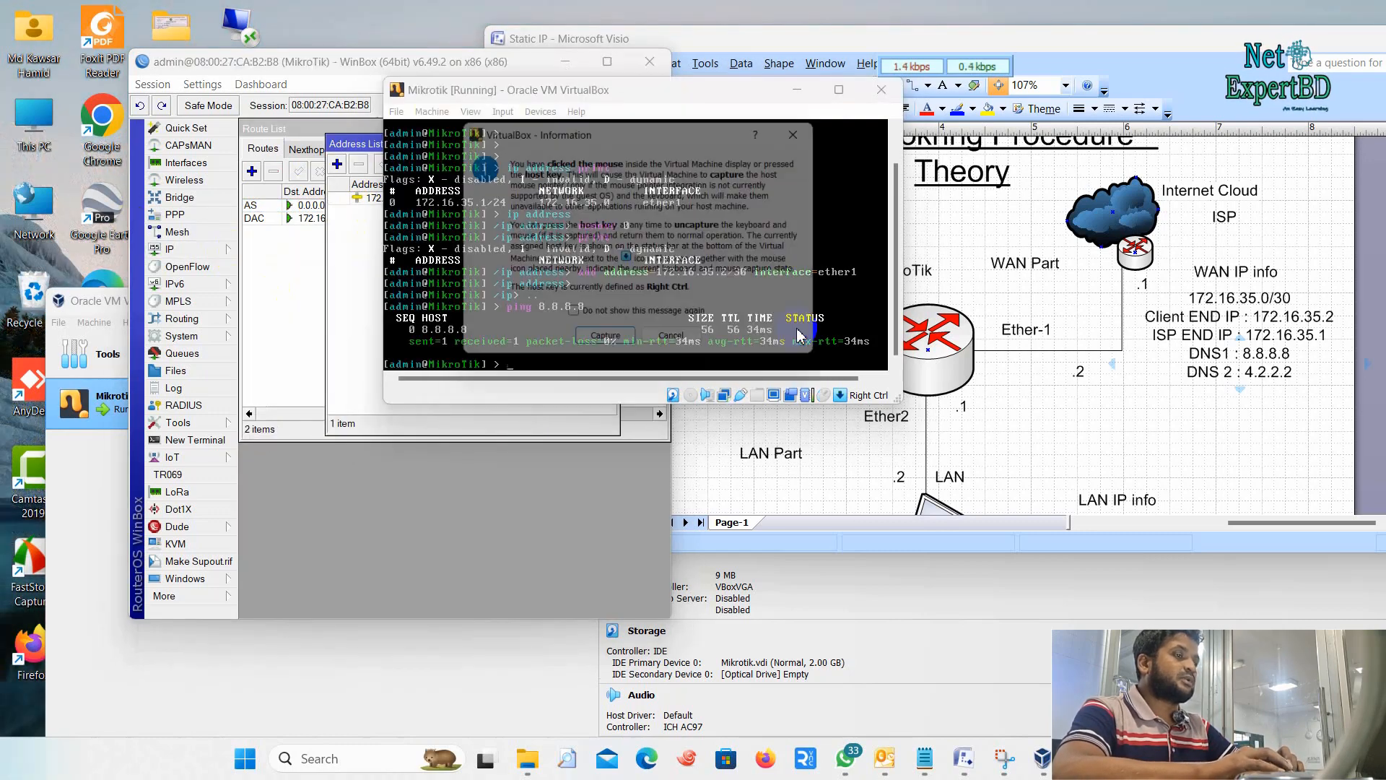
click(607, 339)
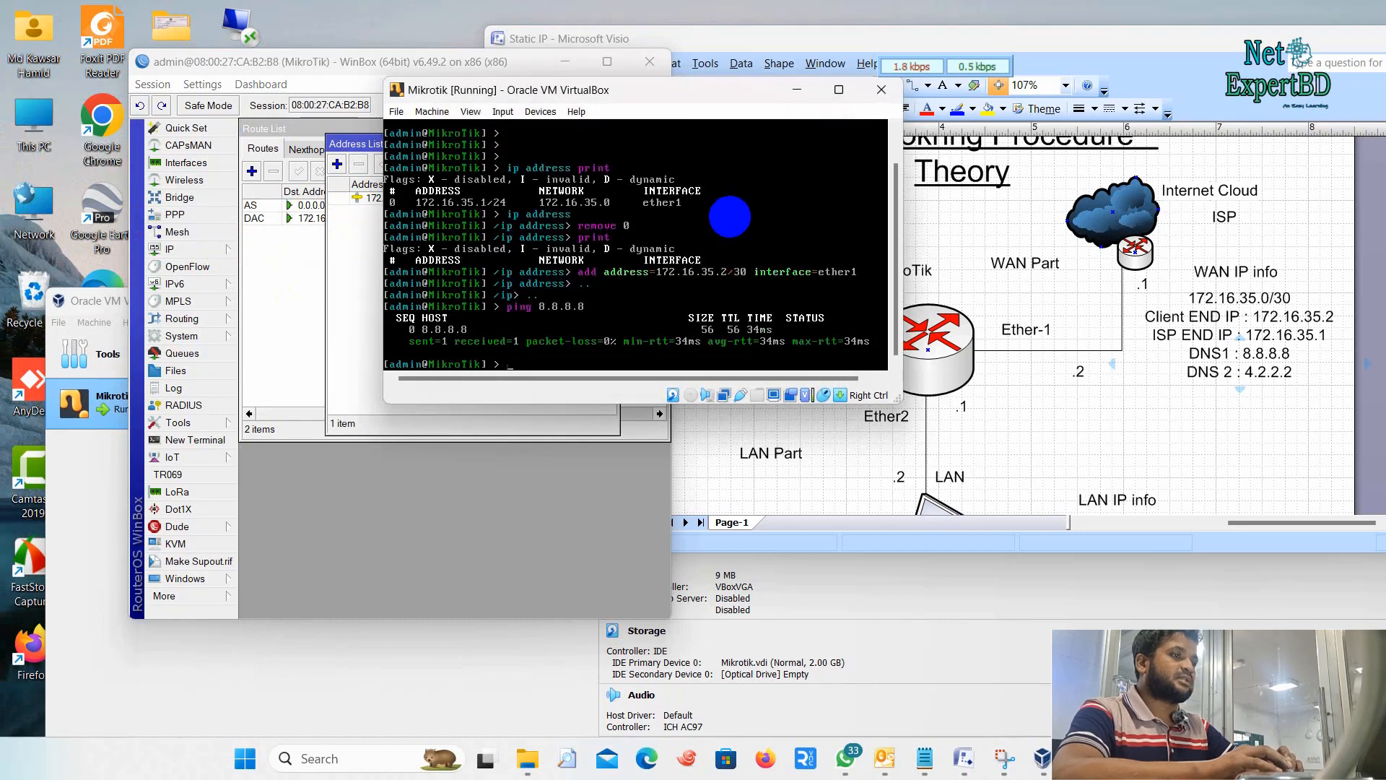
key(Control_R)
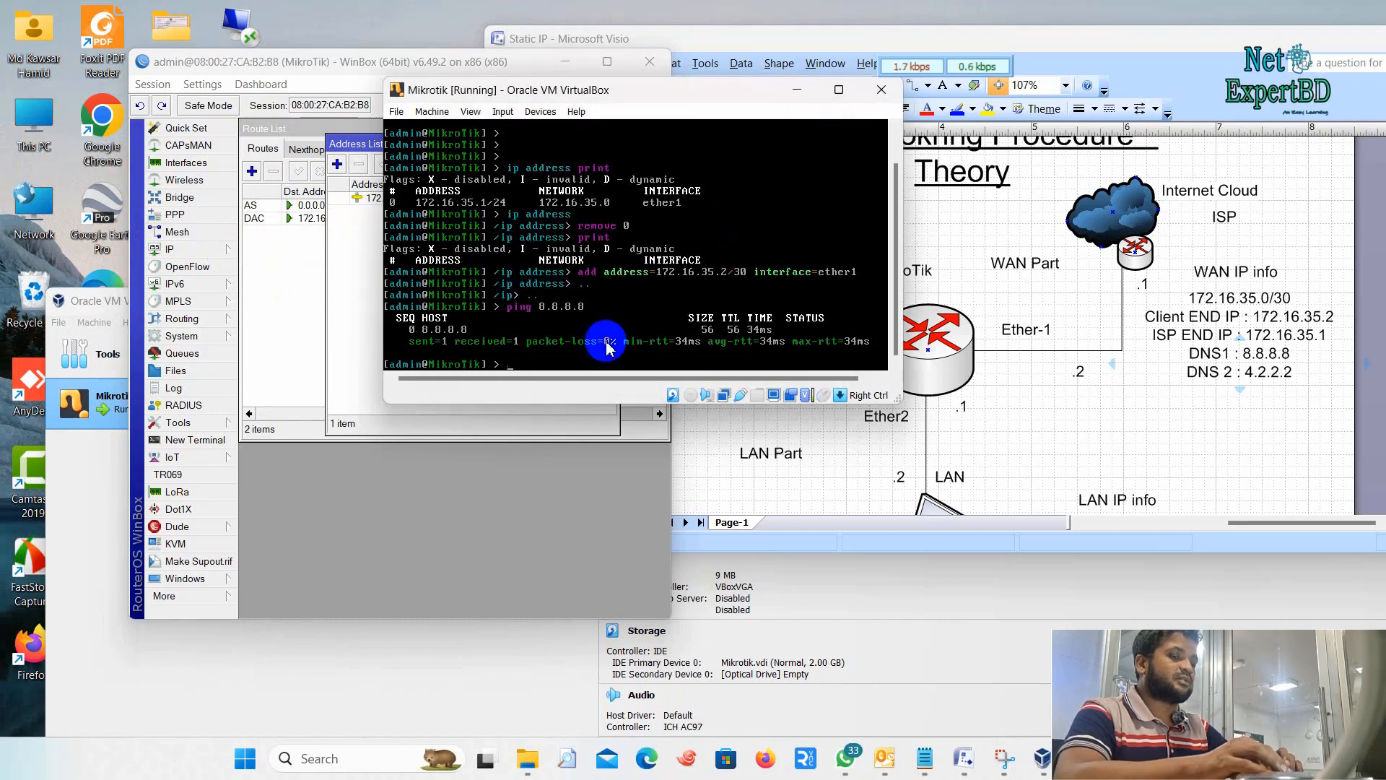
Open the WinBox interface list, examine the LAN IP info in the maximized Visio diagram, and move the restored diagram window beside WinBox.
click(202, 164)
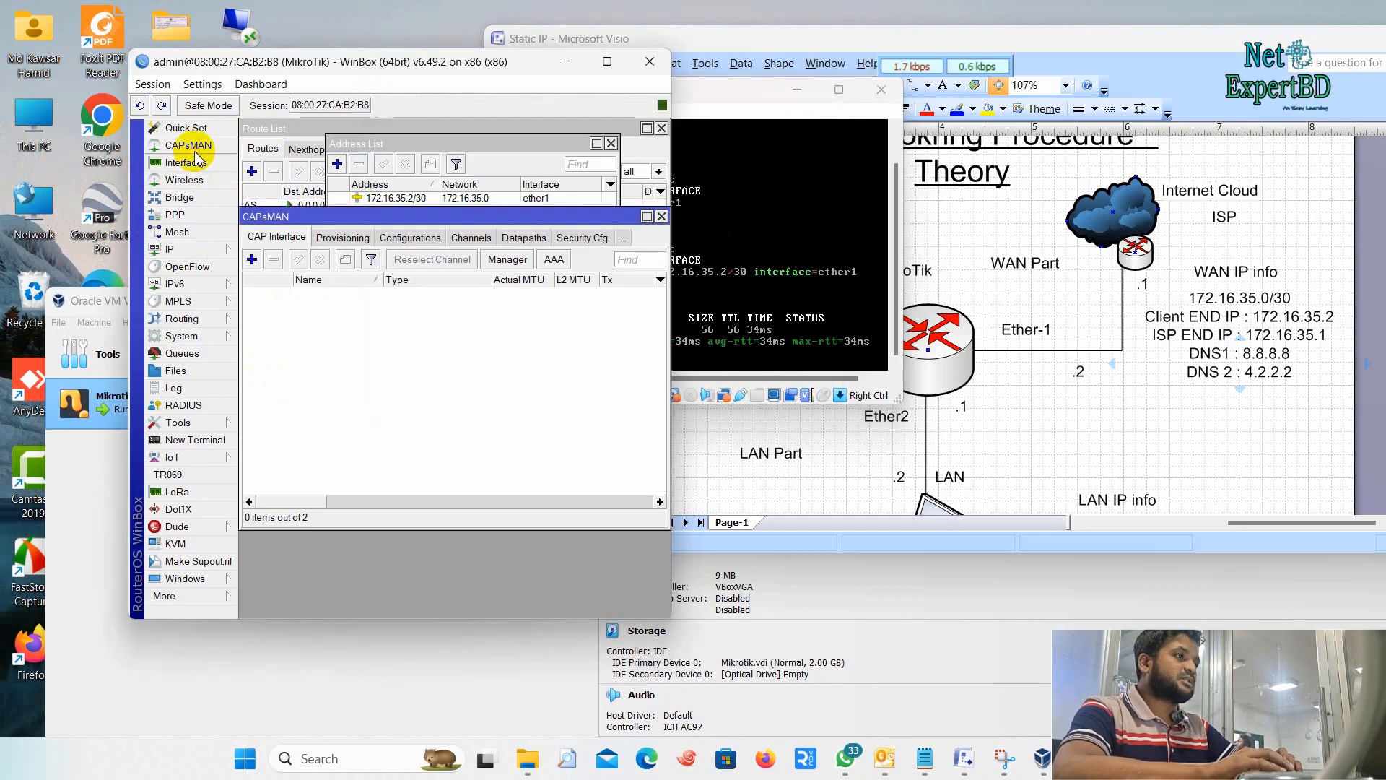
click(318, 210)
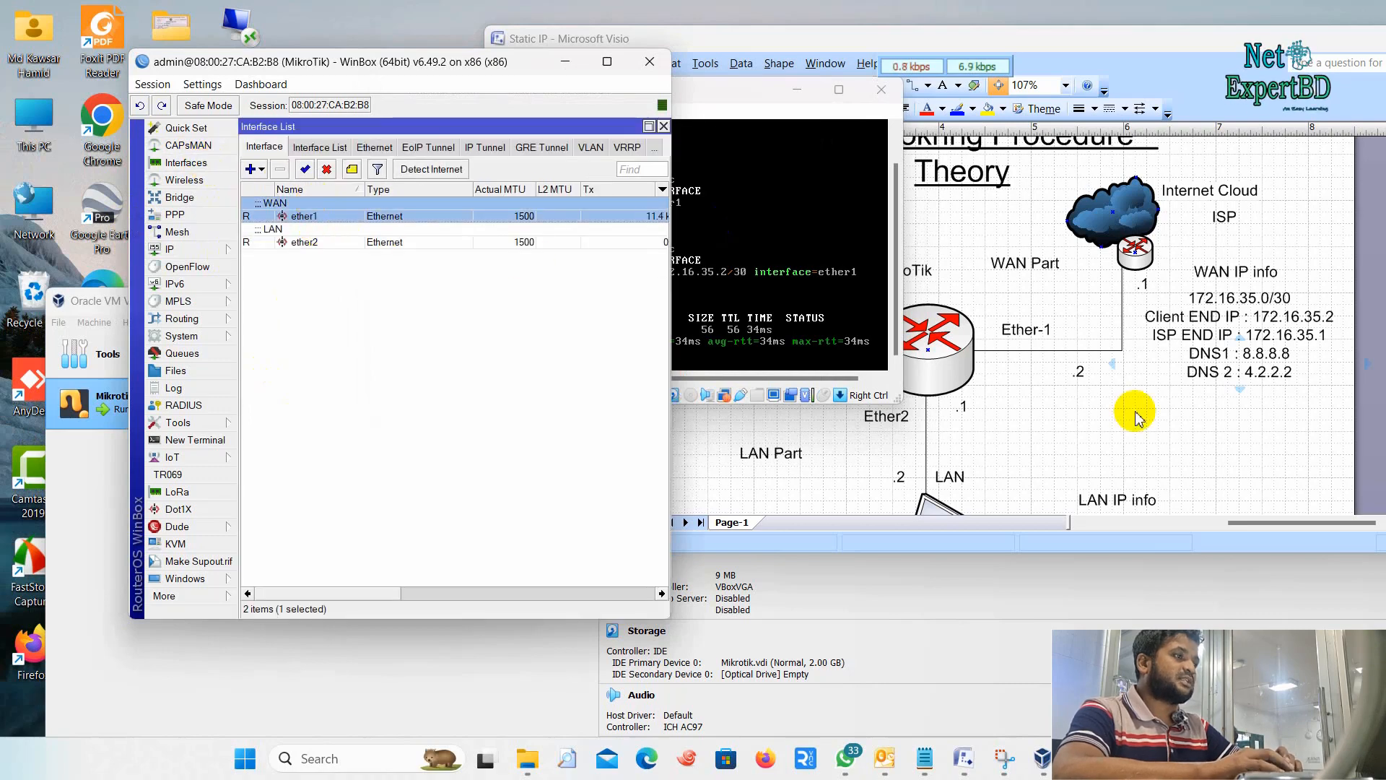
click(1080, 408)
click(911, 406)
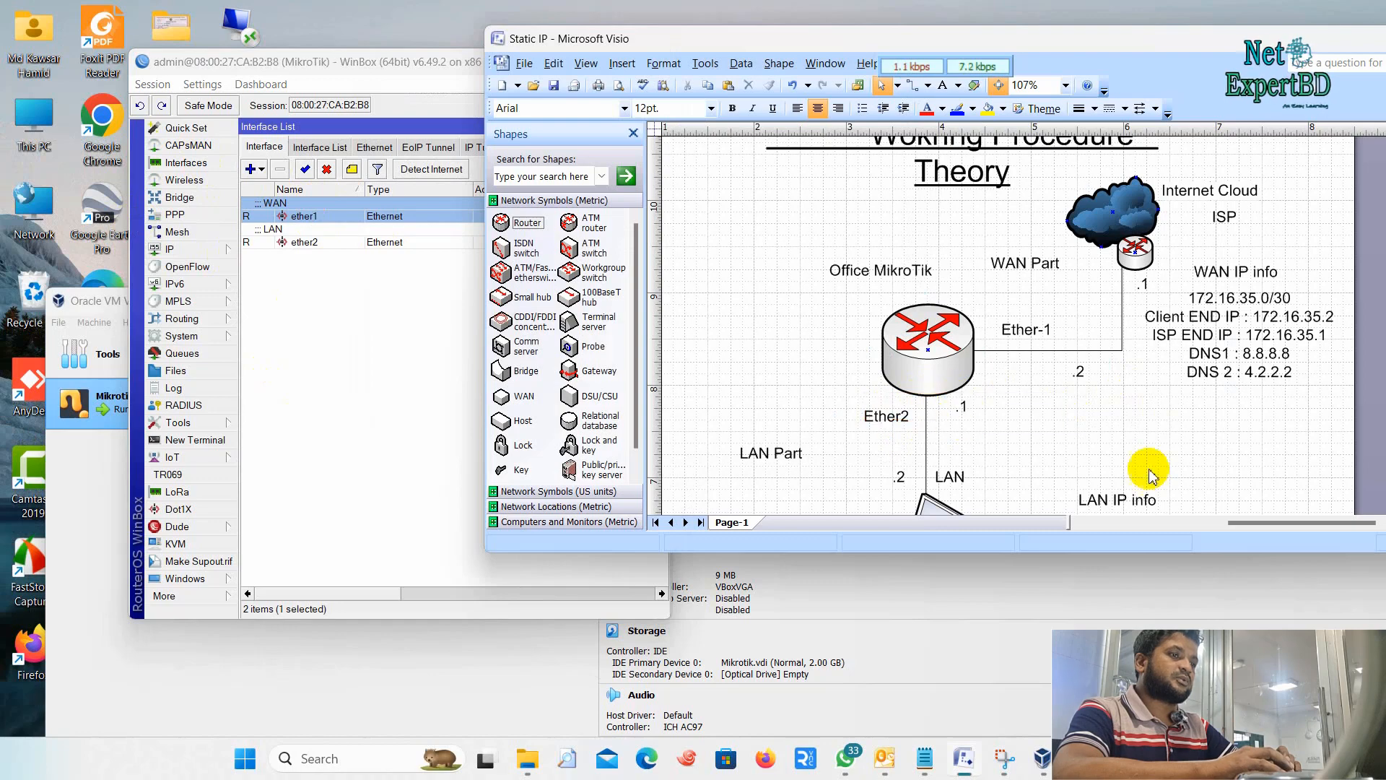
double_click(1062, 36)
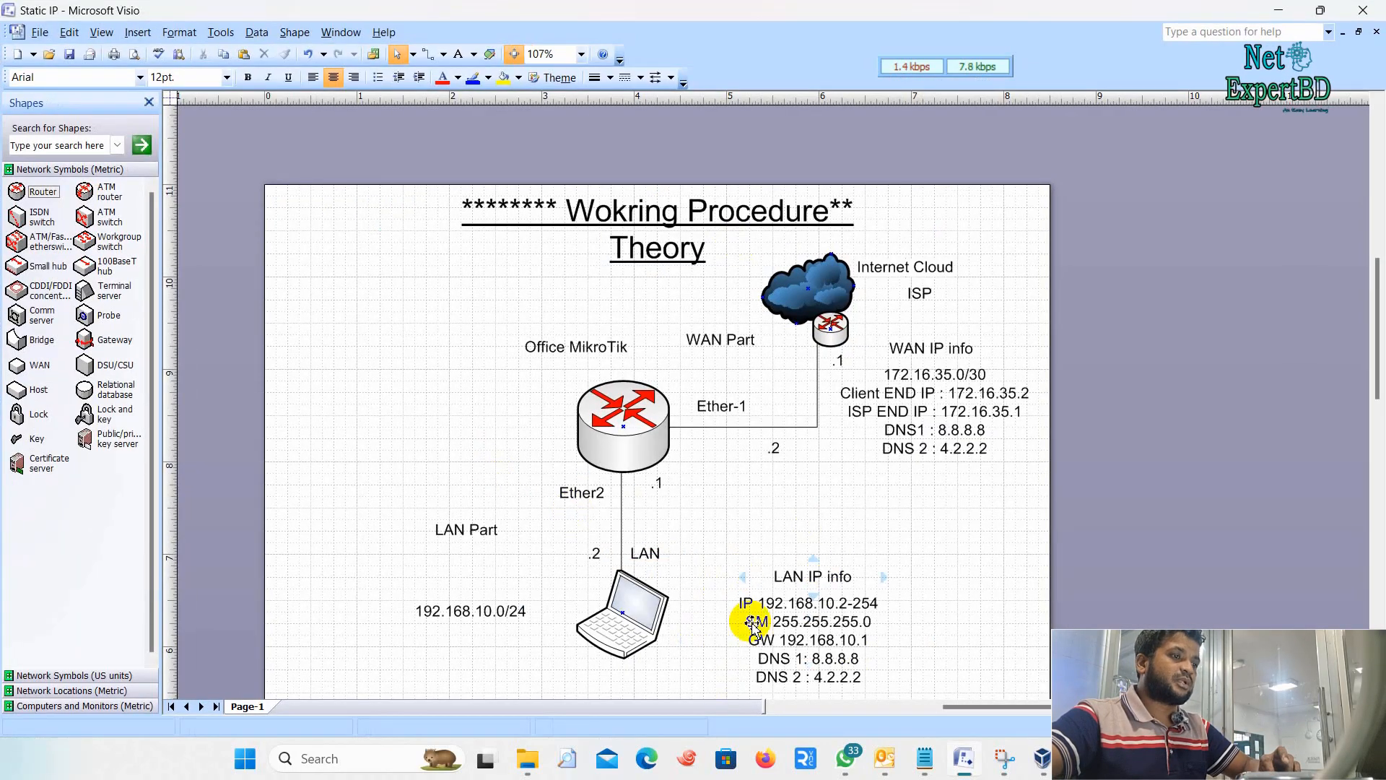
drag(534, 10, 1061, 213)
Add the LAN address 192.168.10.1/24 on interface ether2 in WinBox, checking it against the diagram's LAN IP info.
click(202, 249)
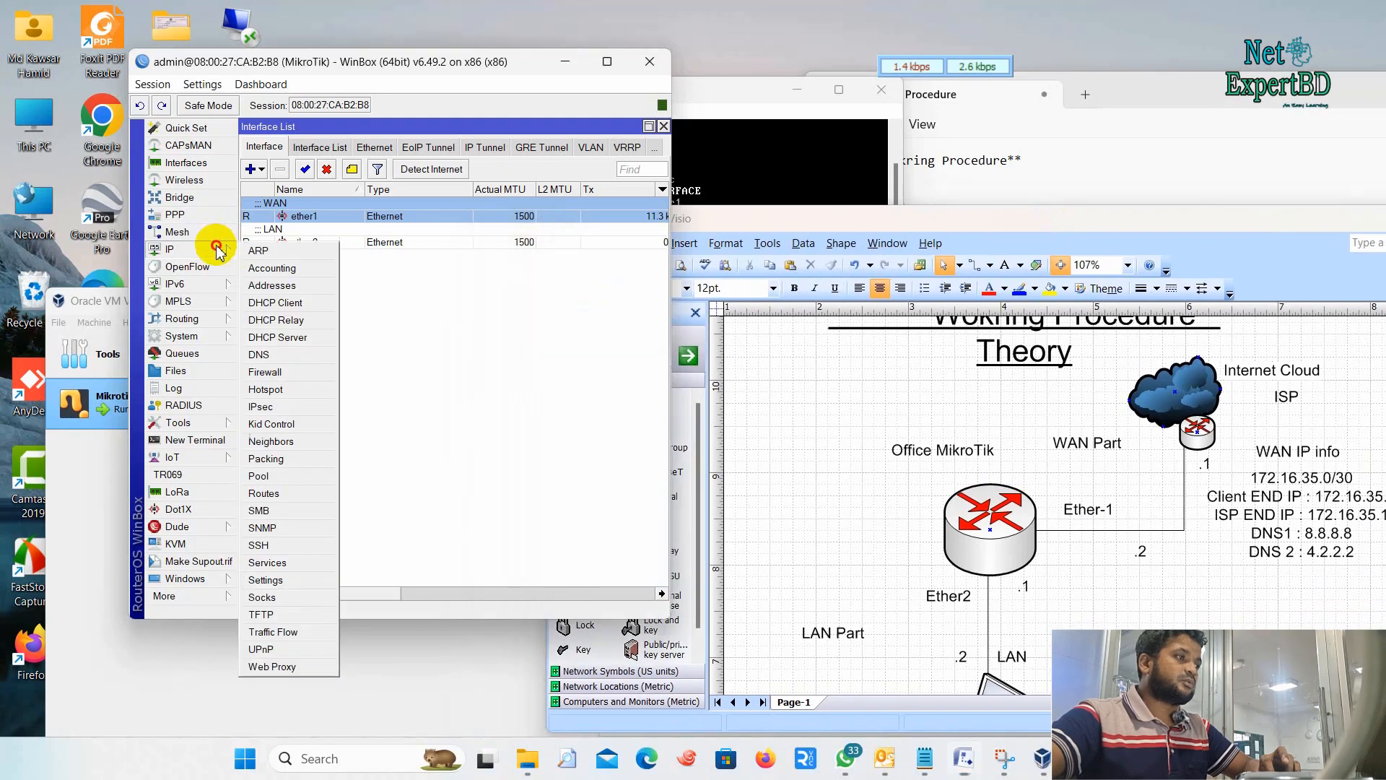
click(310, 281)
click(336, 163)
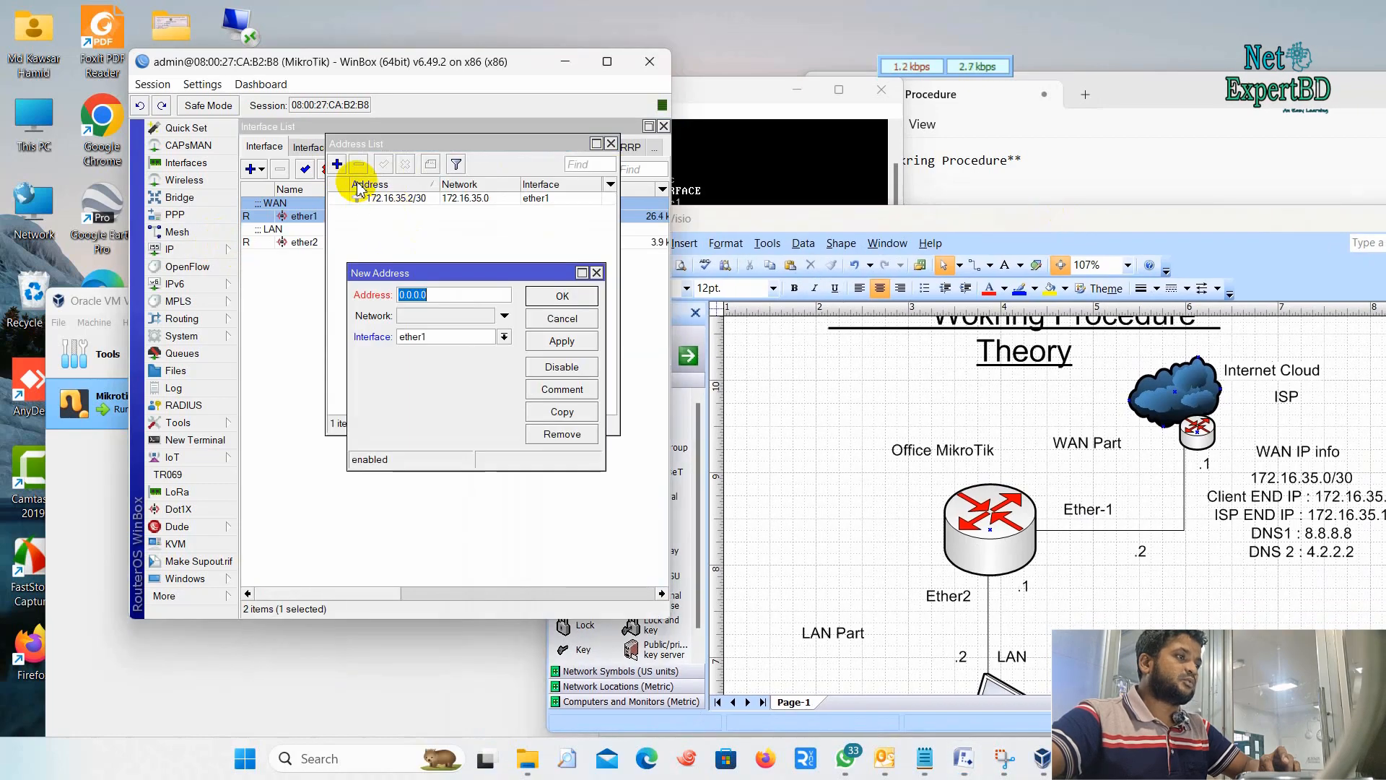
text(192.168)
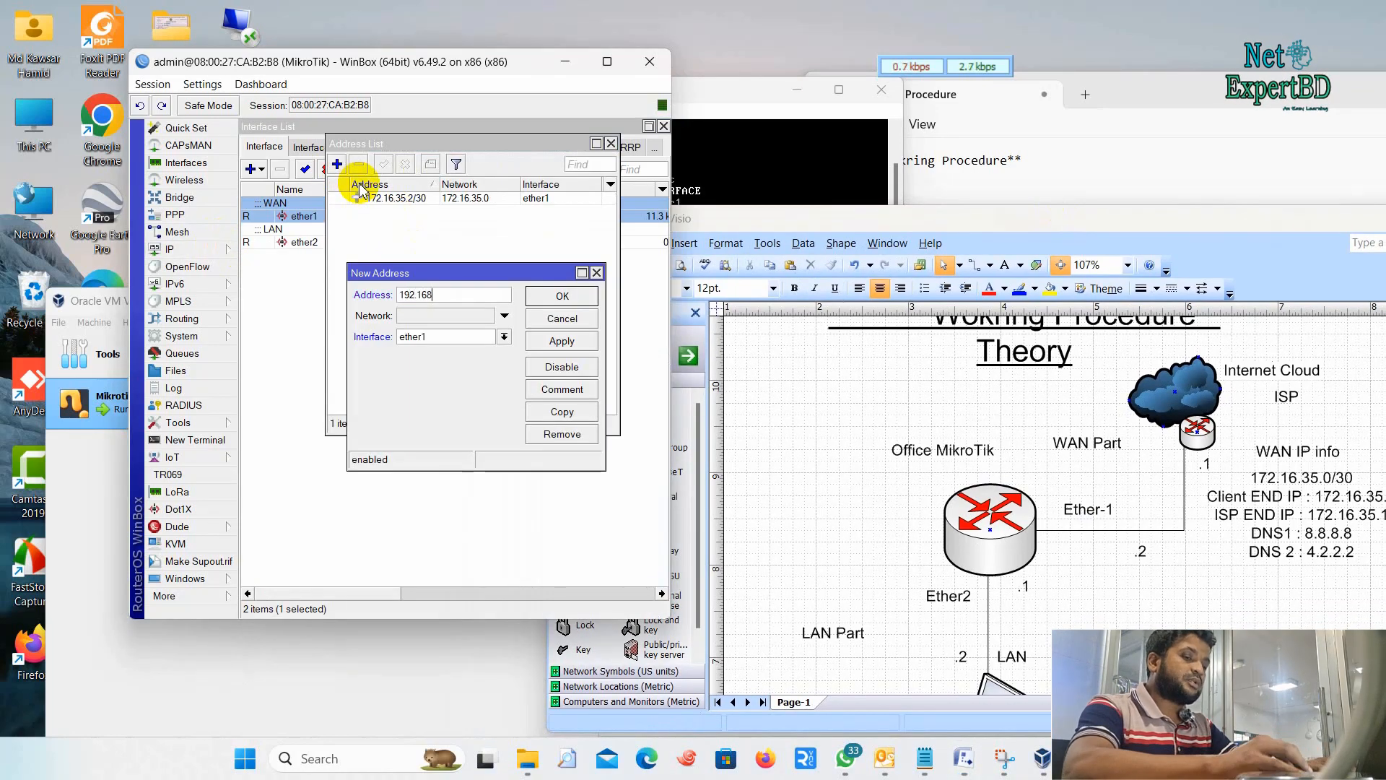
text(.10.1/24)
click(458, 336)
click(463, 358)
click(563, 340)
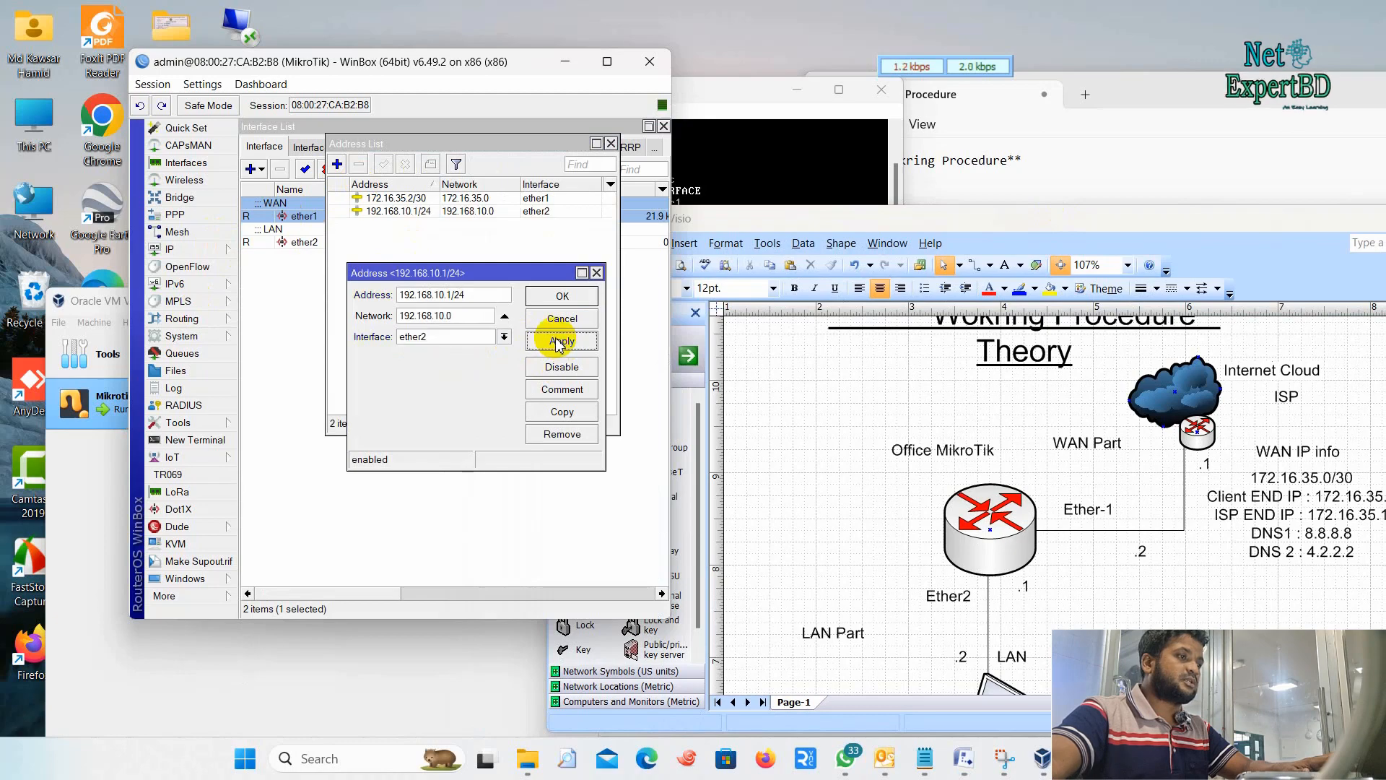
click(469, 295)
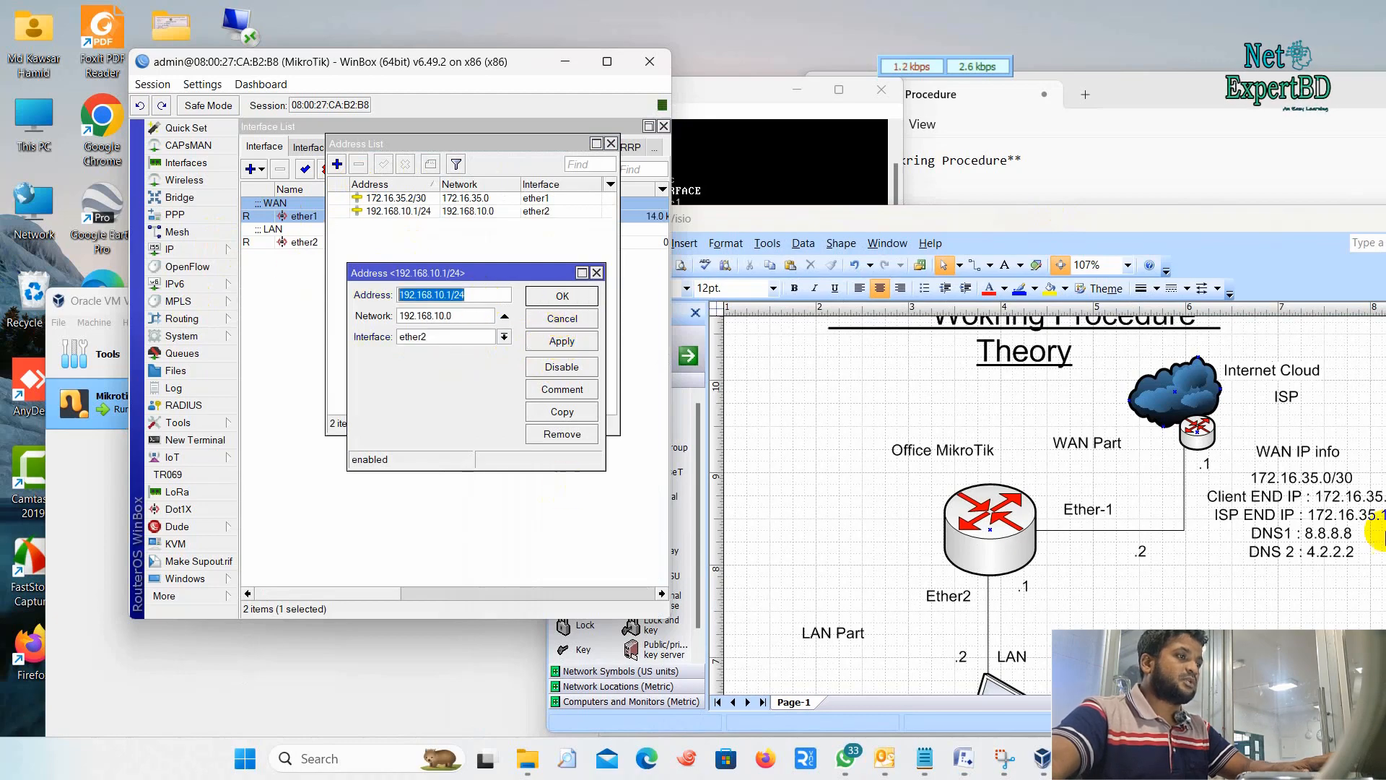
scroll(1011, 448, down, 3)
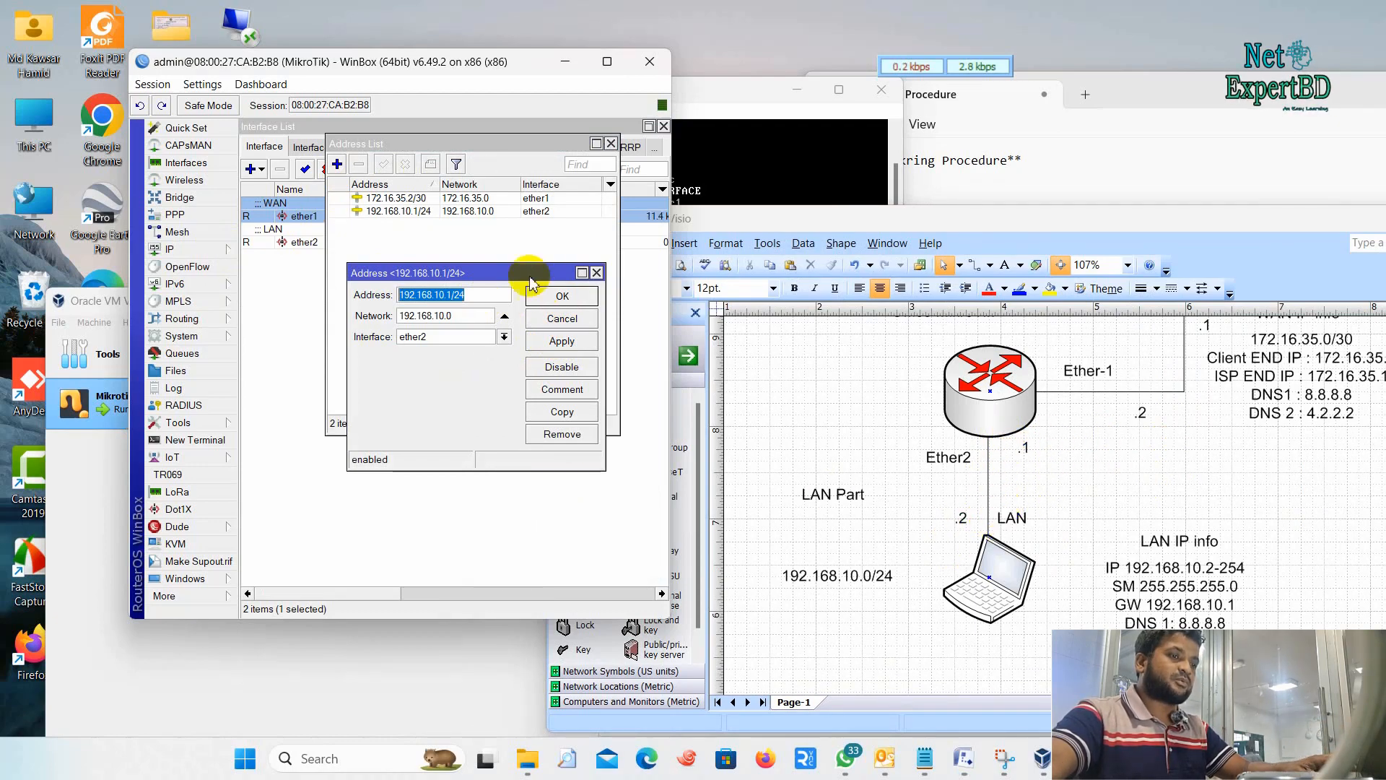
click(560, 297)
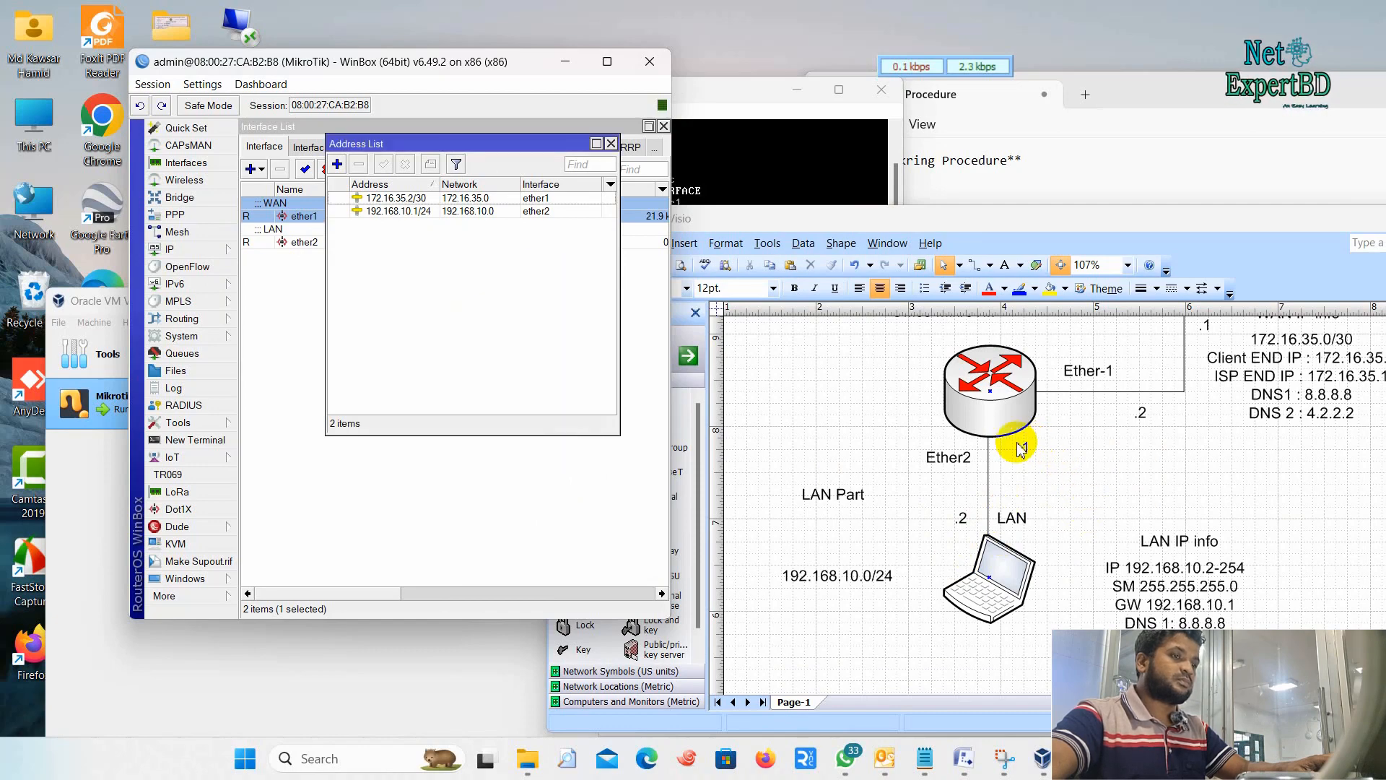
Select the 192.168.10.1/24 entry in the address list and open Windows Network Connections with ncpa.cpl.
click(488, 213)
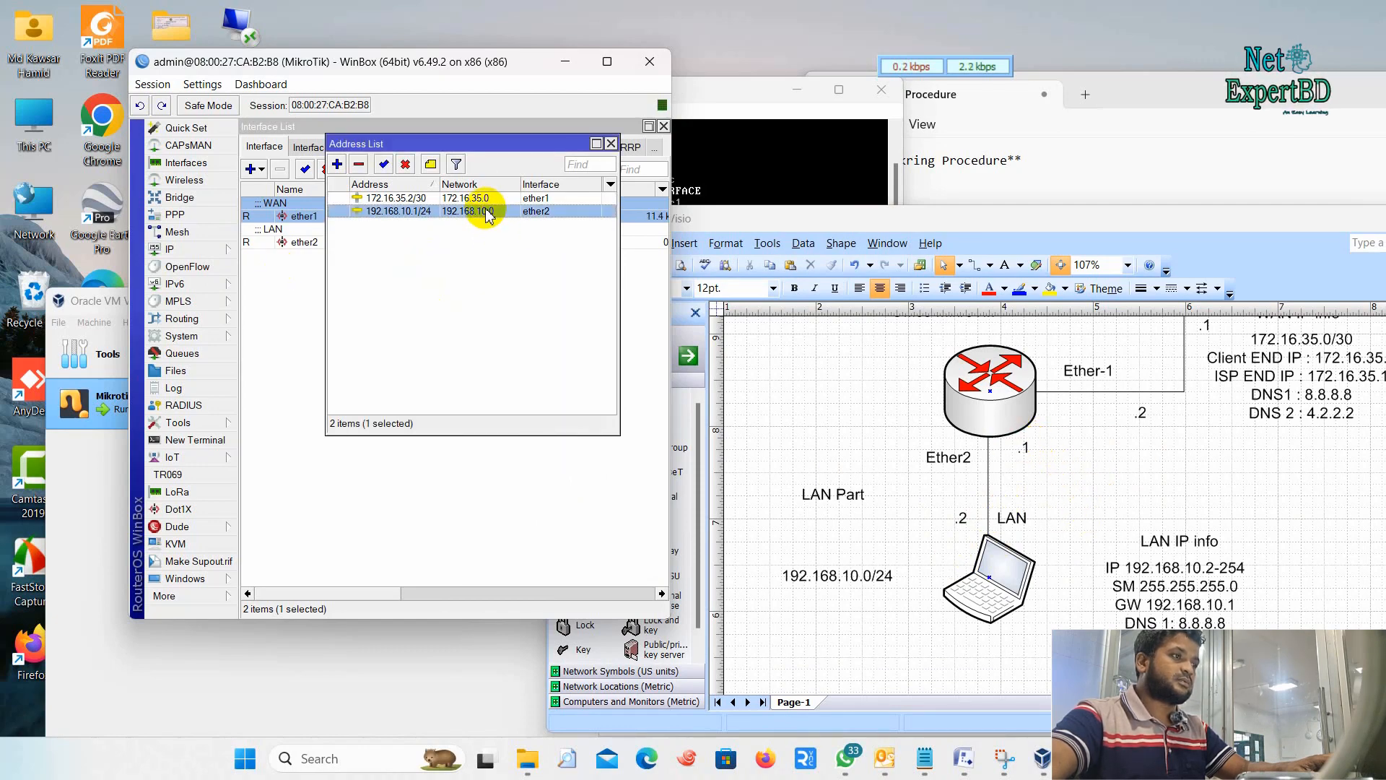
click(234, 768)
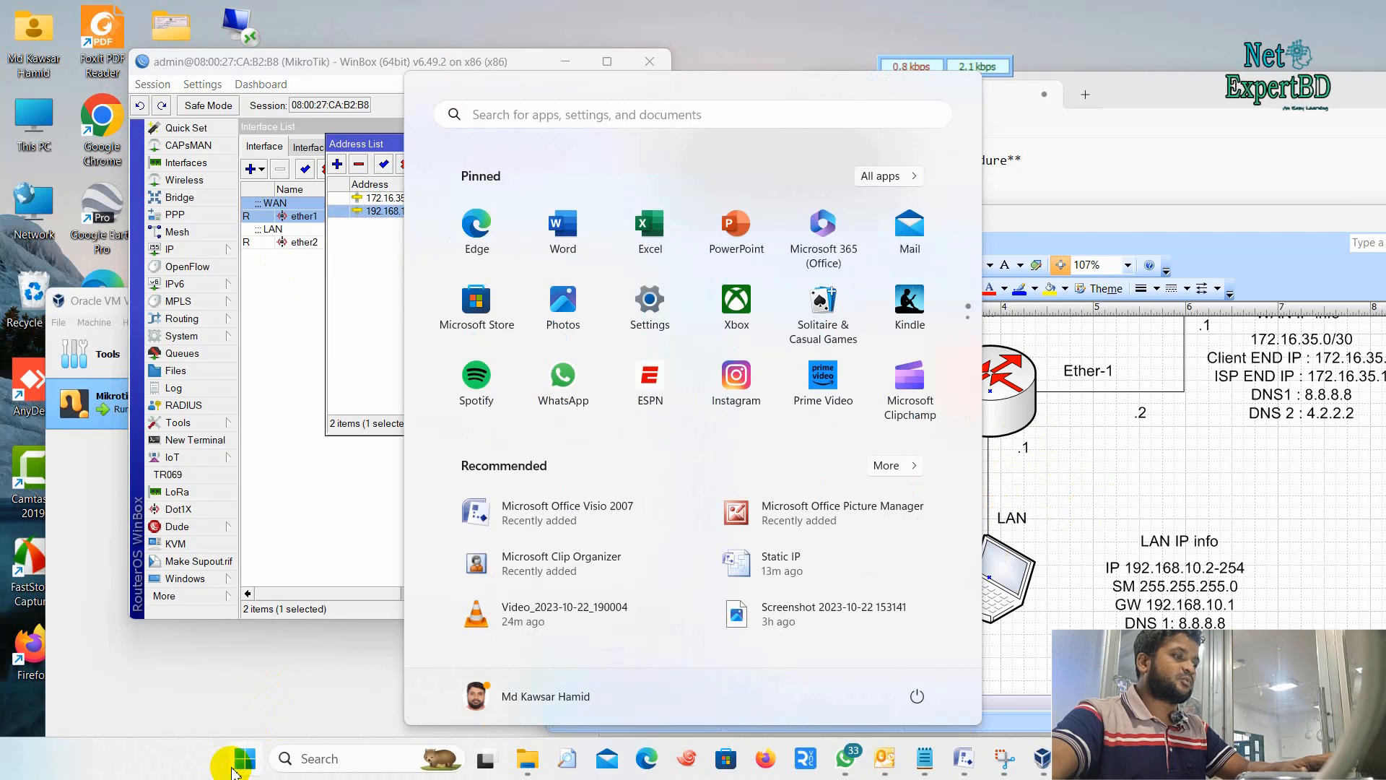
text(ncpa.cpl)
key(Return)
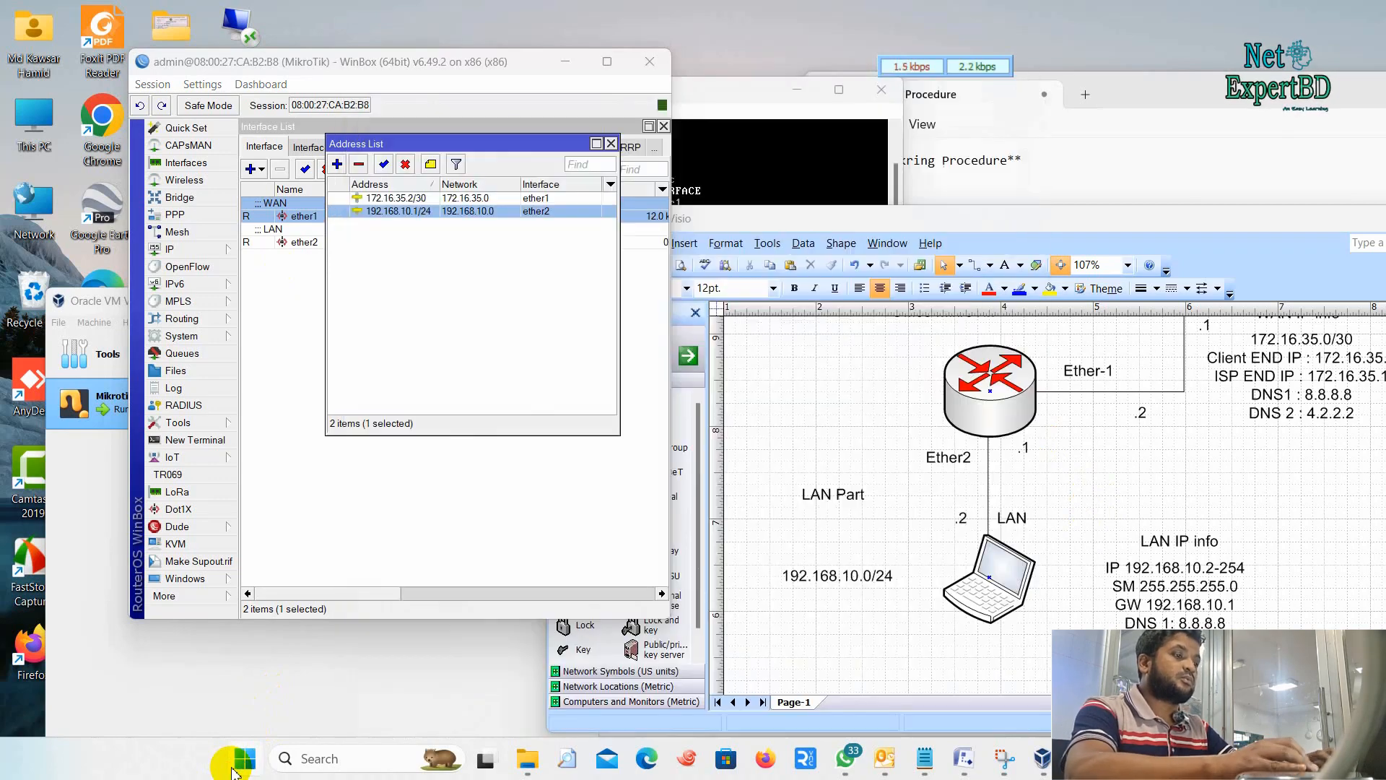
click(1321, 8)
mouse_move(996, 766)
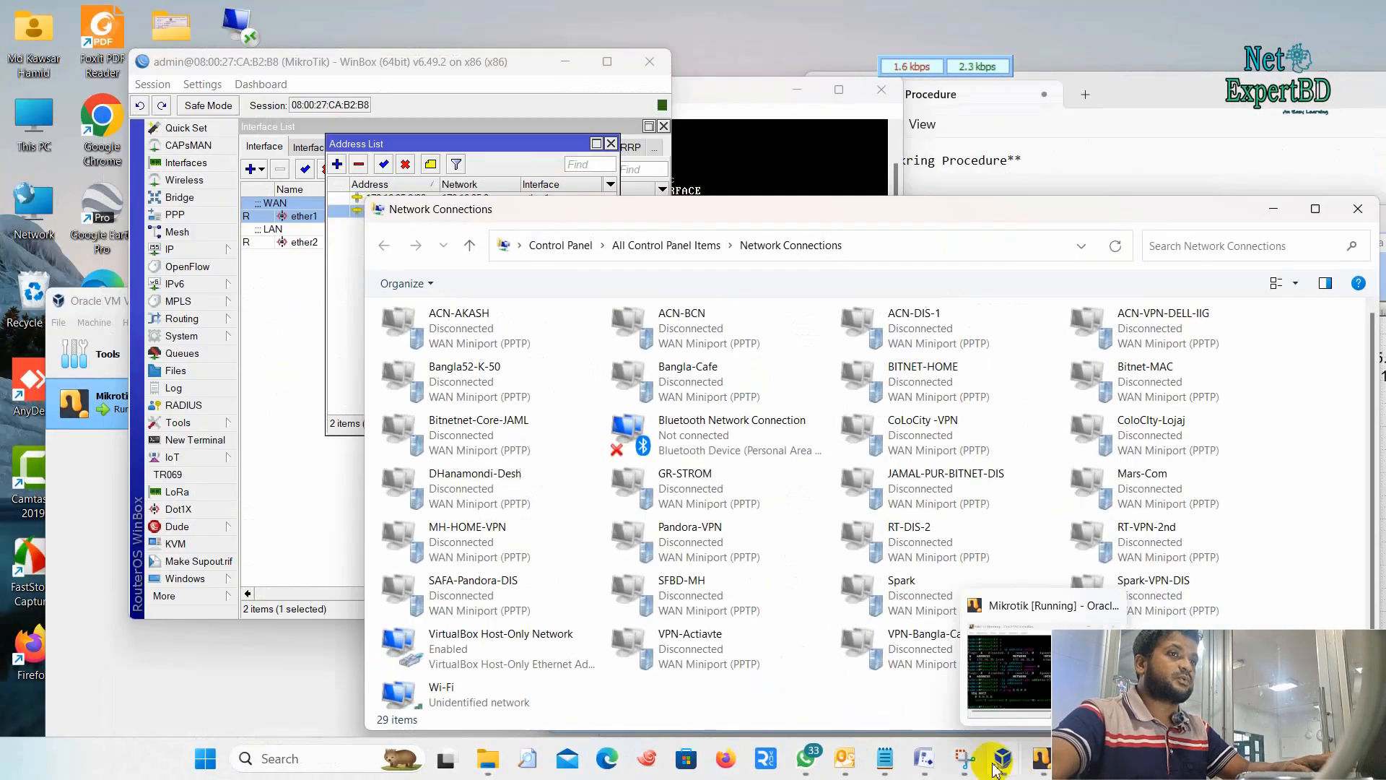
Switch to the Wokring Procedure note in Notepad and add "ROuter" and "PC" beneath "3. LAN IP config".
click(885, 759)
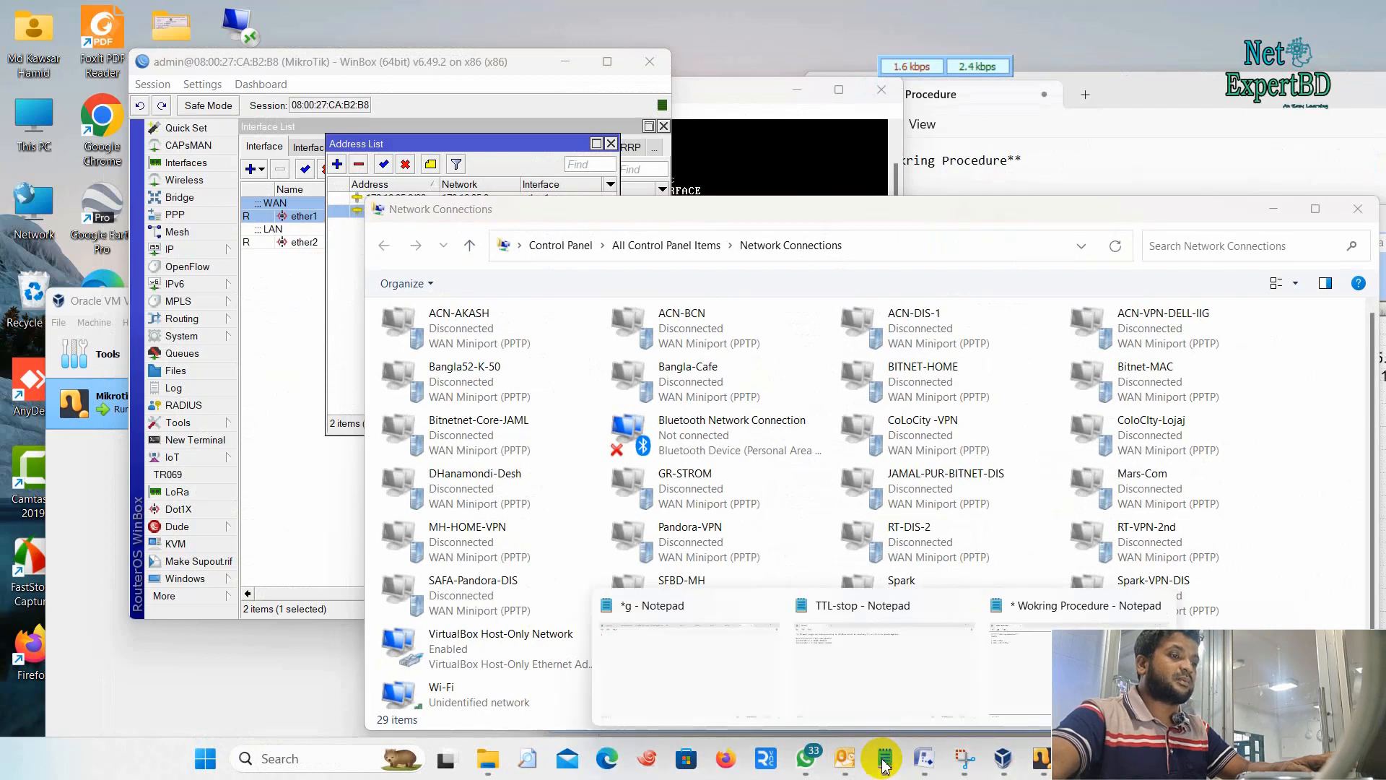
click(1029, 675)
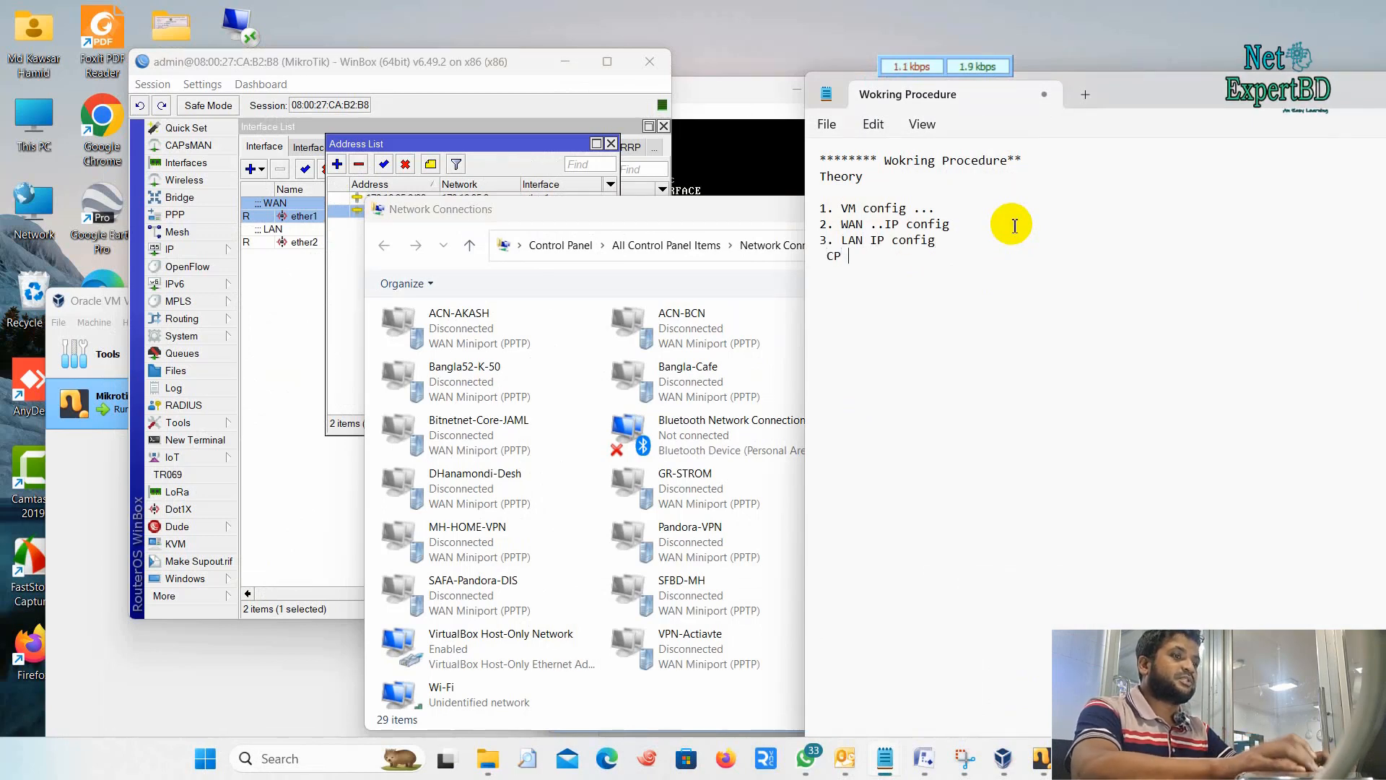
text(ROuter)
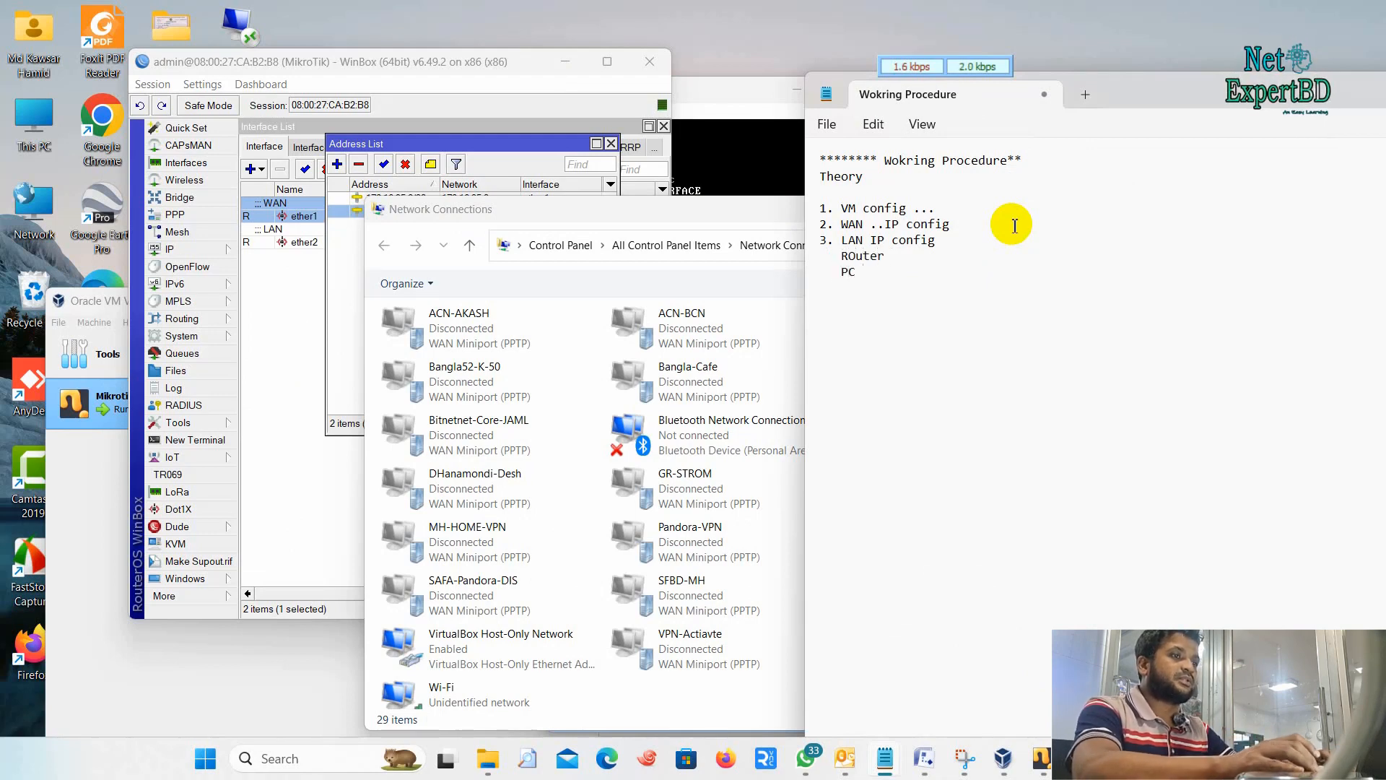
Set the Wi-Fi adapter's IPv4 address to 192.168.10.2, mask 255.255.255.0, gateway 192.168.10.1, DNS 8.8.8.8 and 4.2.2.2.
drag(615, 222, 528, 46)
scroll(447, 532, down, 1)
click(365, 517)
right_click(365, 522)
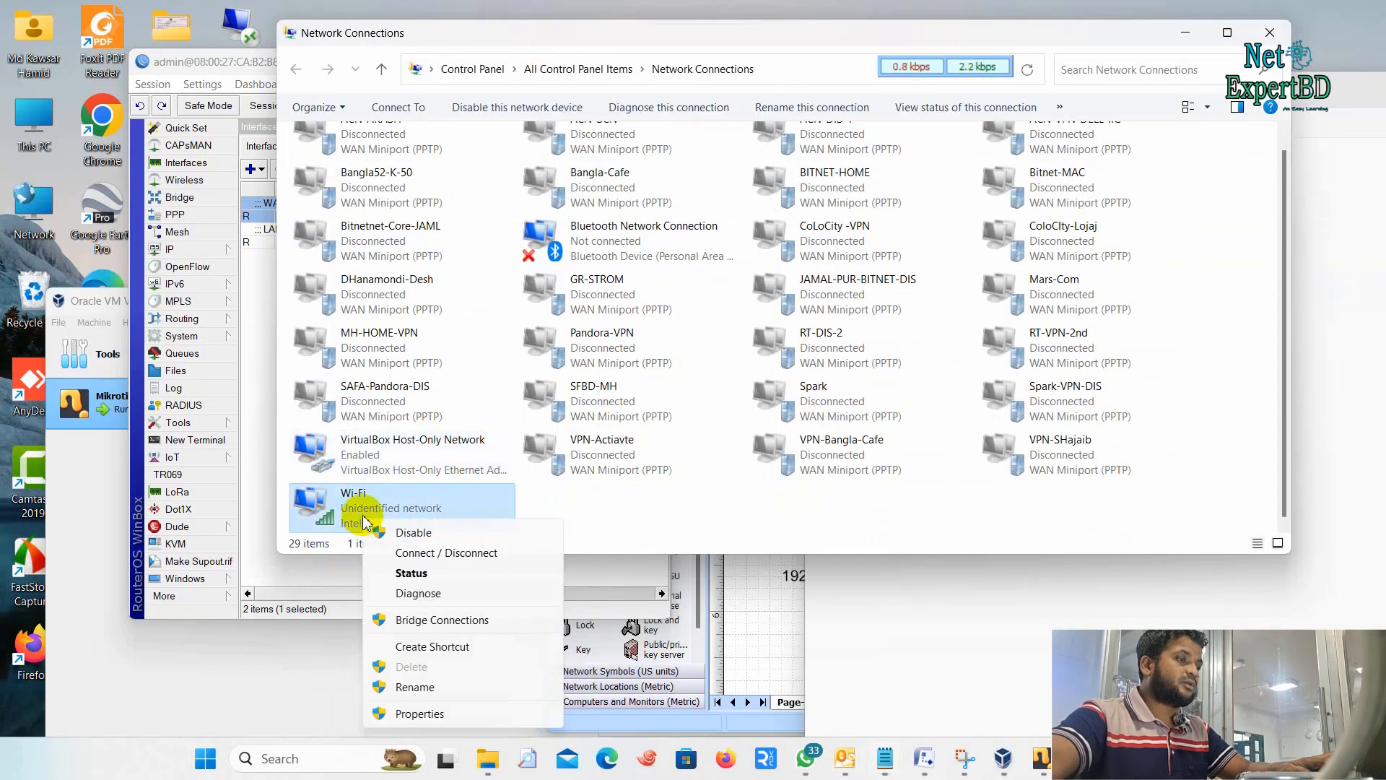
click(421, 713)
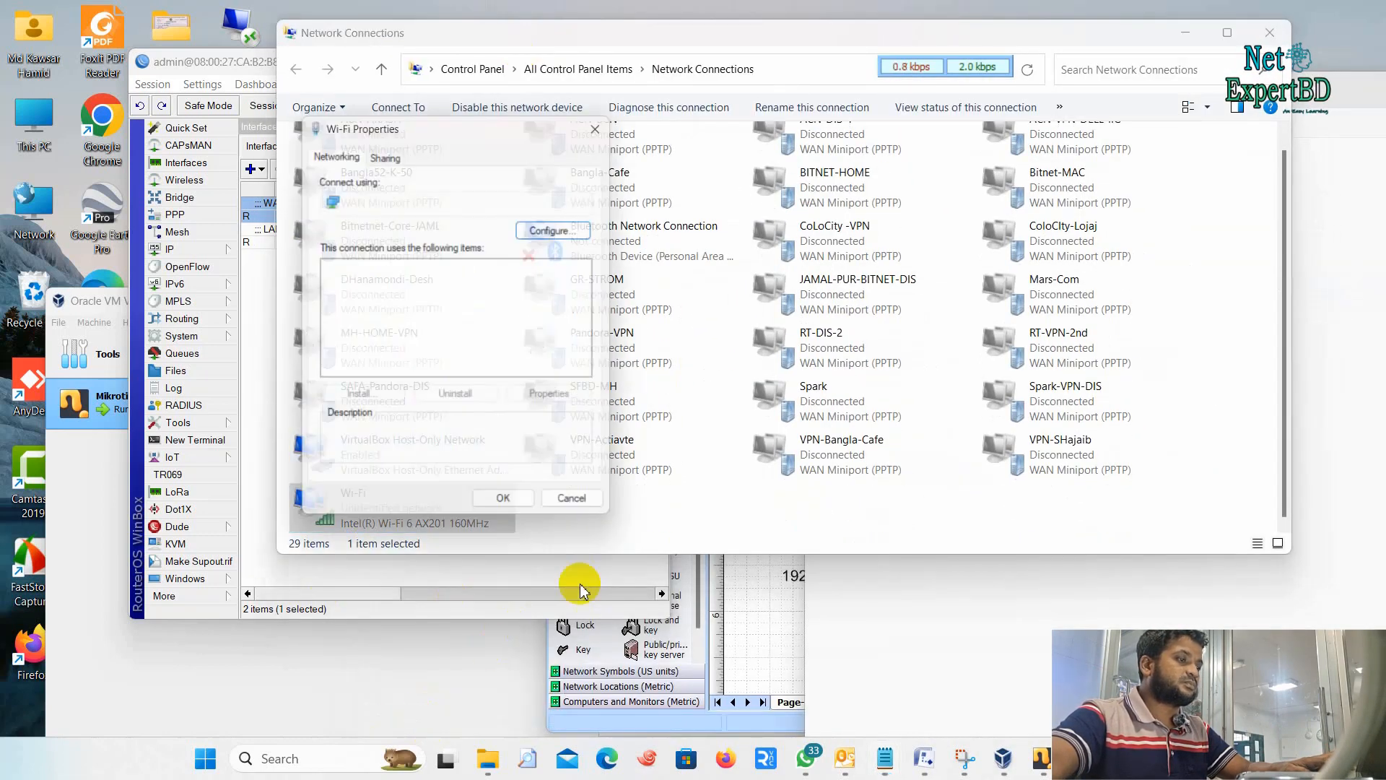
double_click(506, 347)
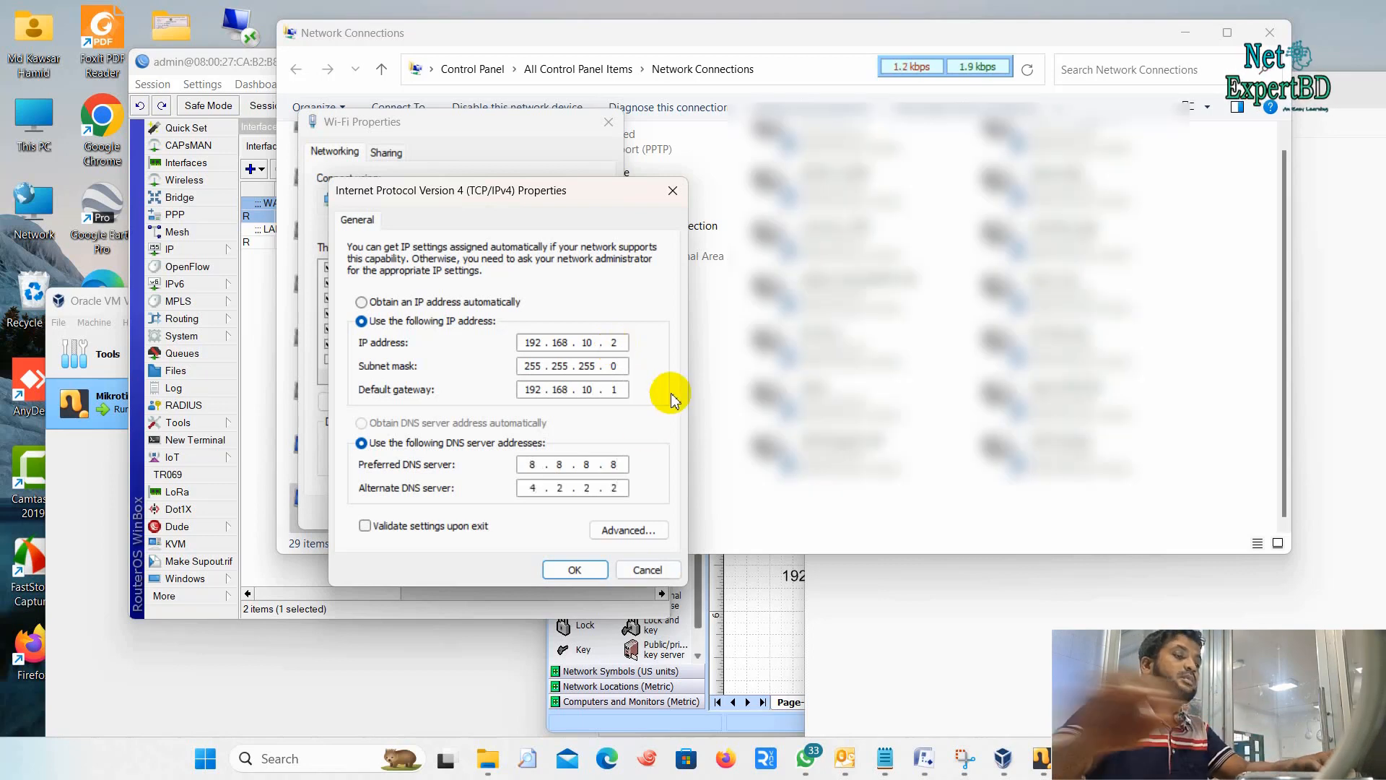
click(573, 568)
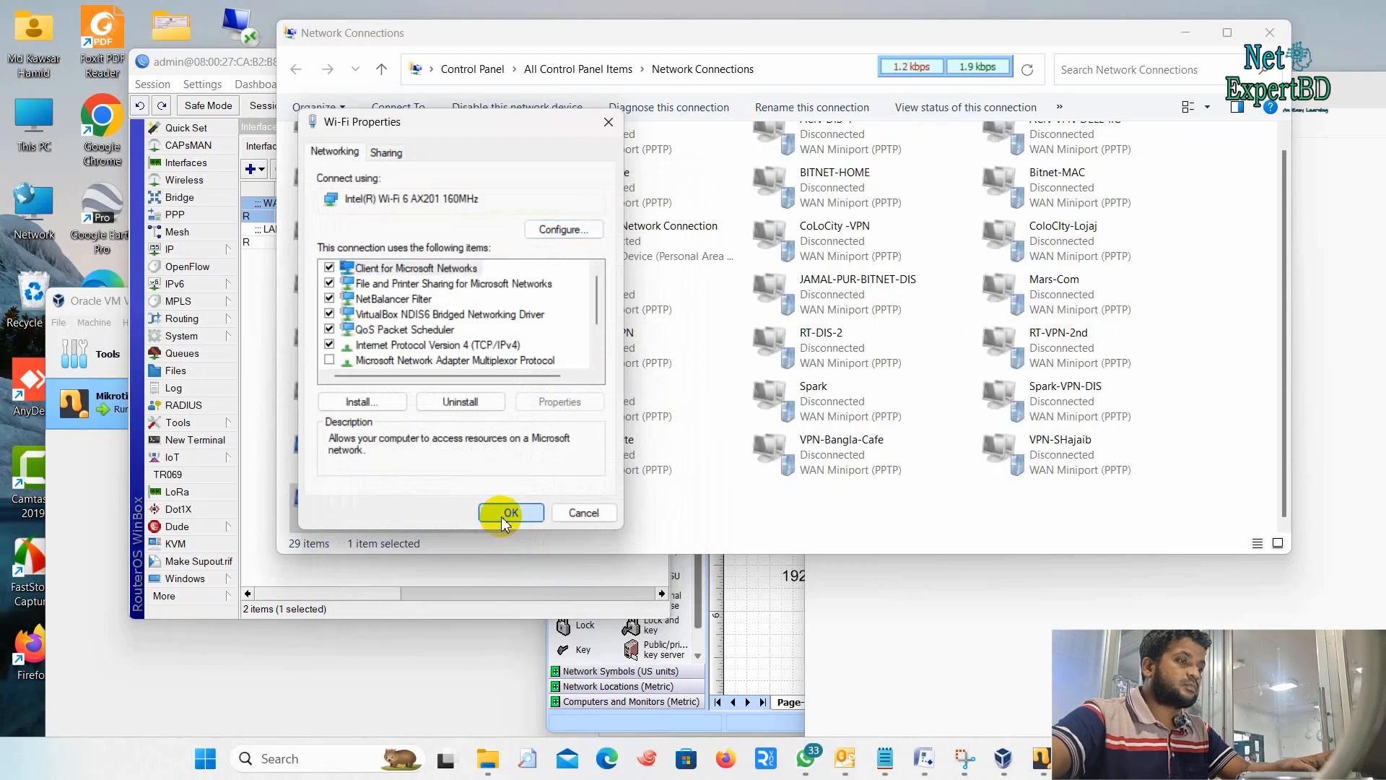
click(501, 517)
Display the Wi-Fi connection details beside the Visio diagram and compare them with the LAN IP info.
right_click(359, 485)
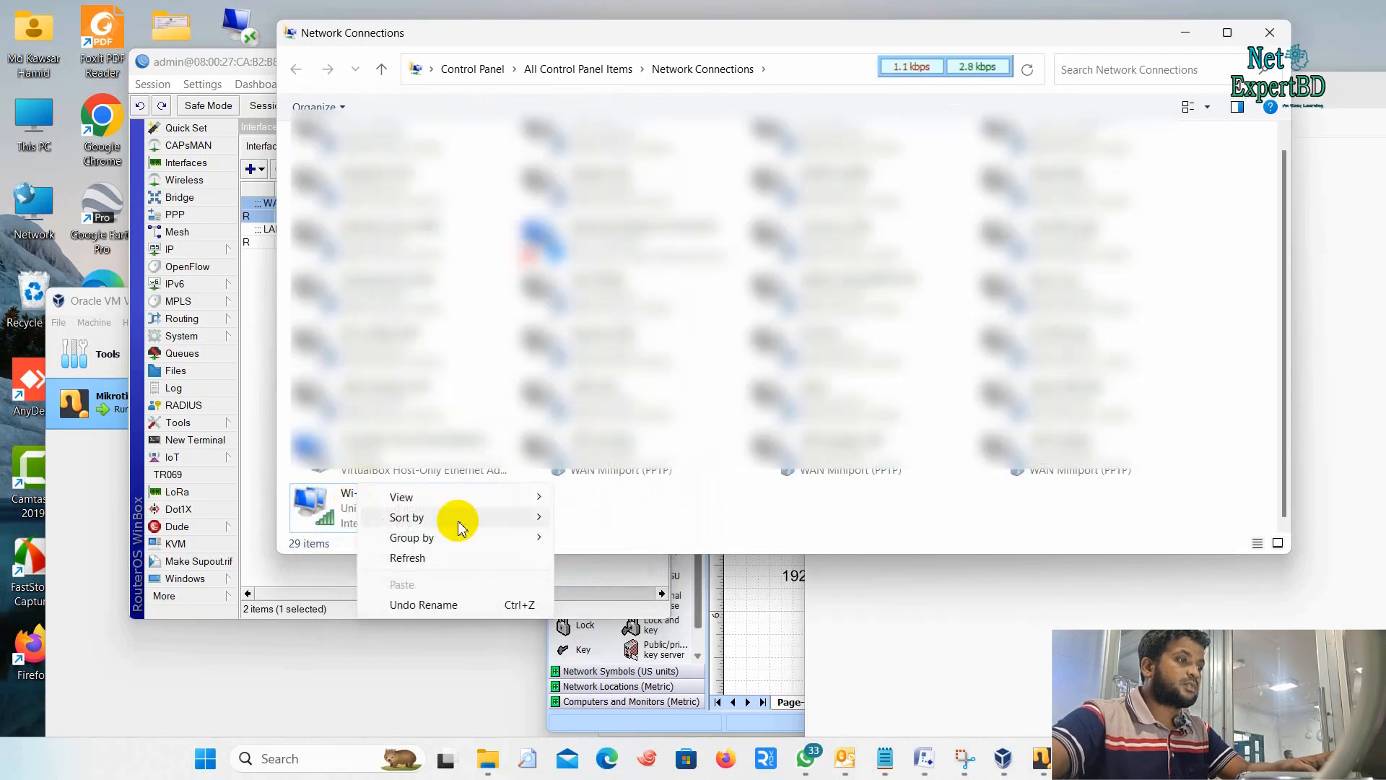
right_click(296, 506)
click(350, 560)
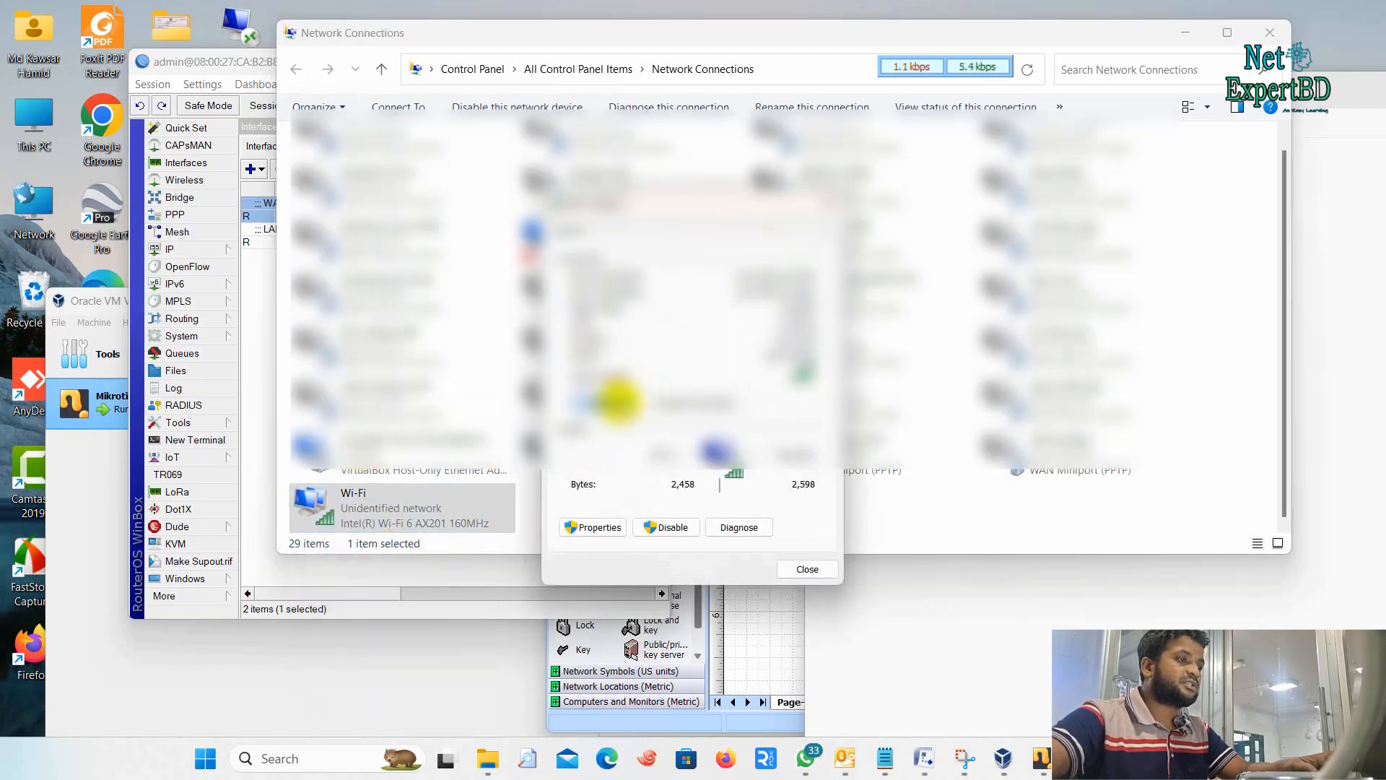
click(618, 401)
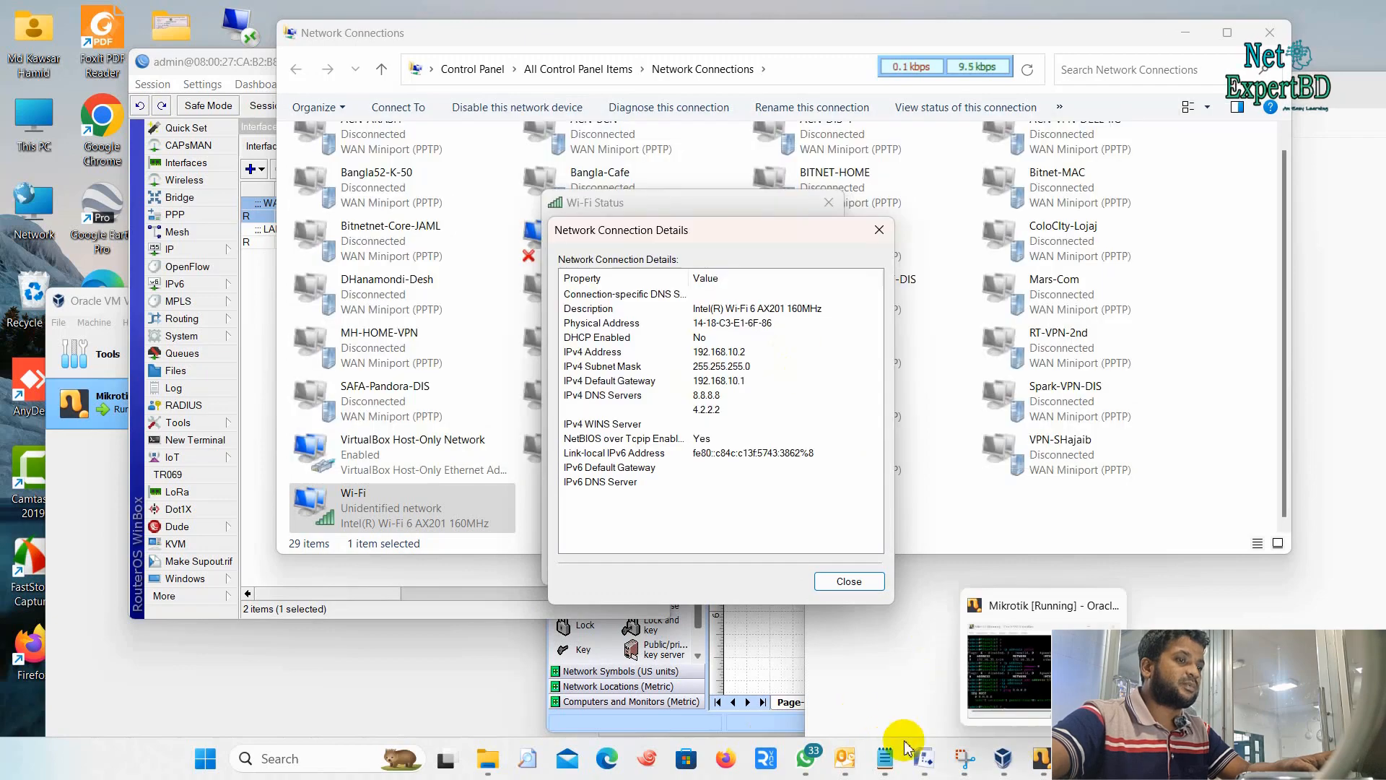
click(925, 758)
drag(1010, 234, 1325, 66)
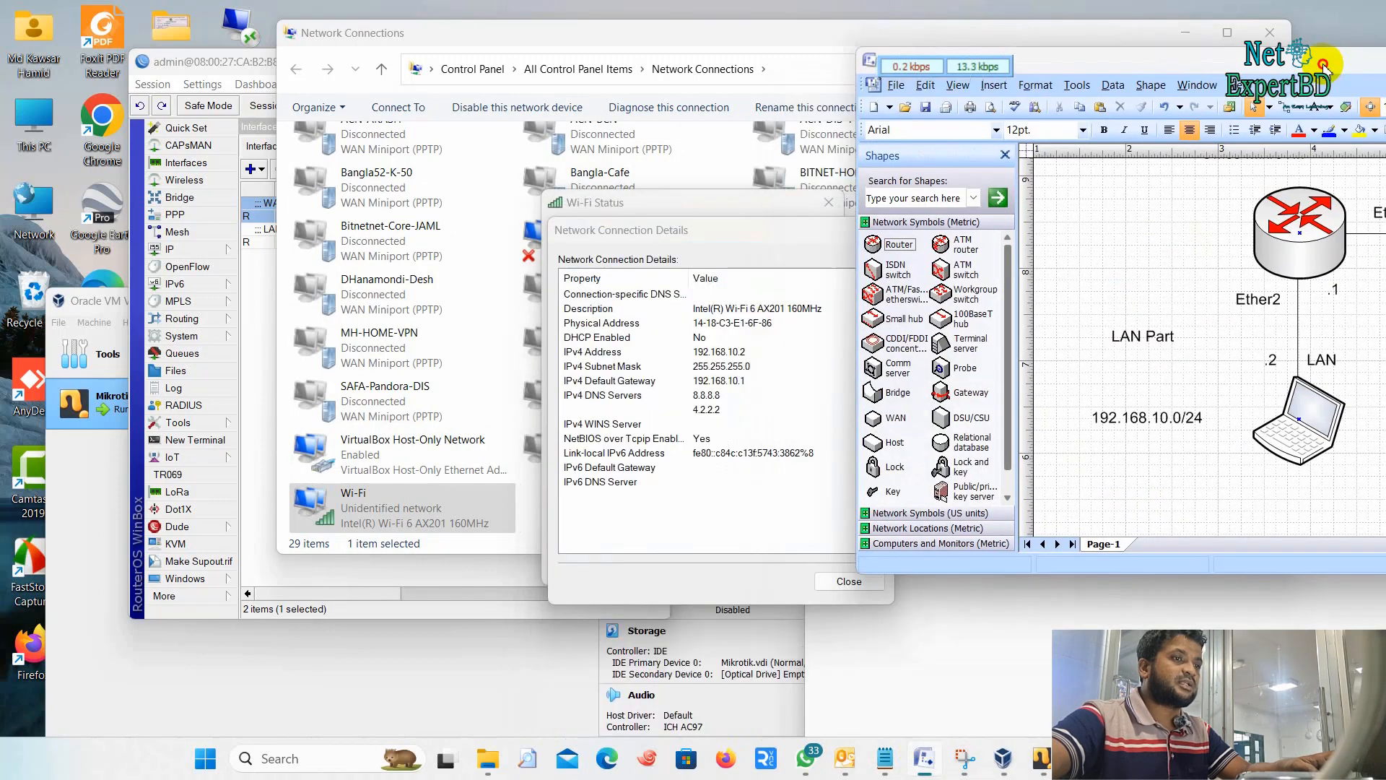
drag(659, 230, 141, 161)
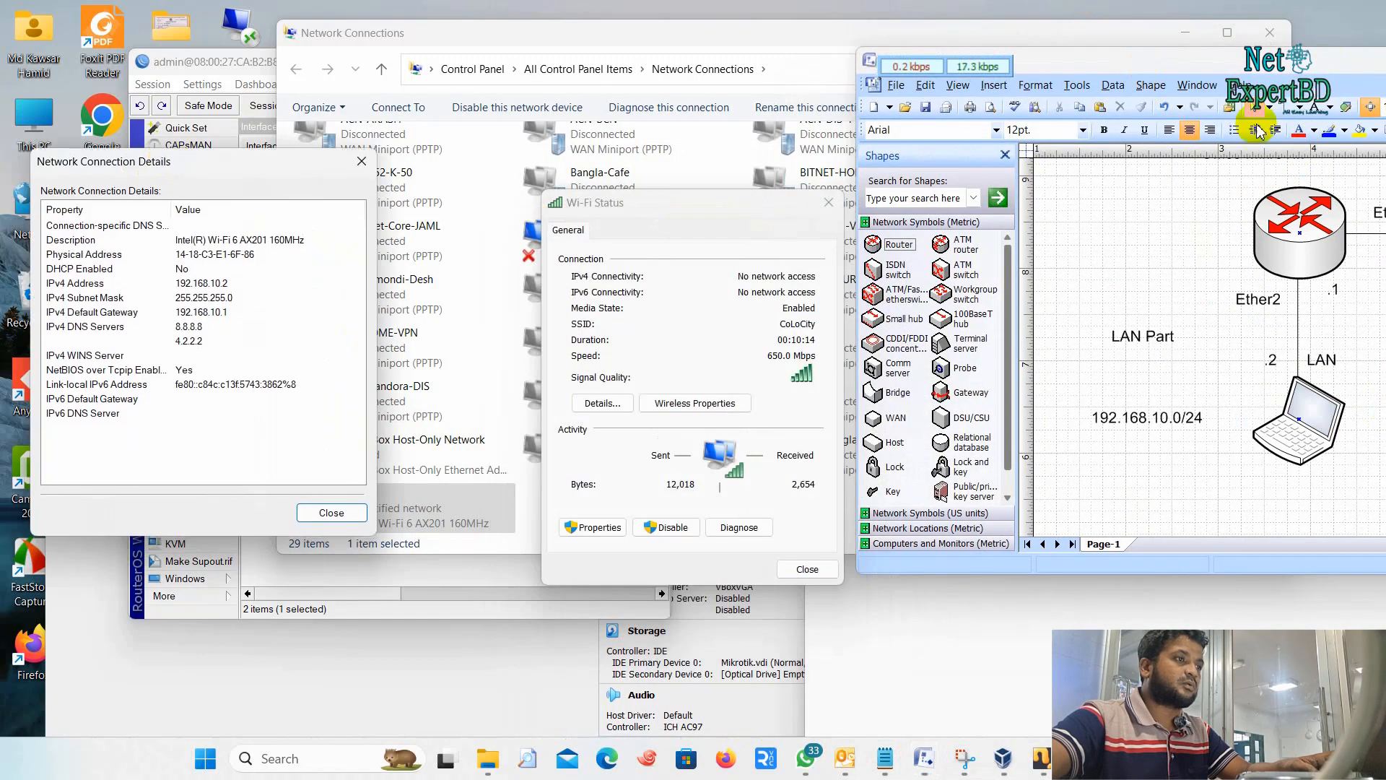
drag(1242, 69, 963, 54)
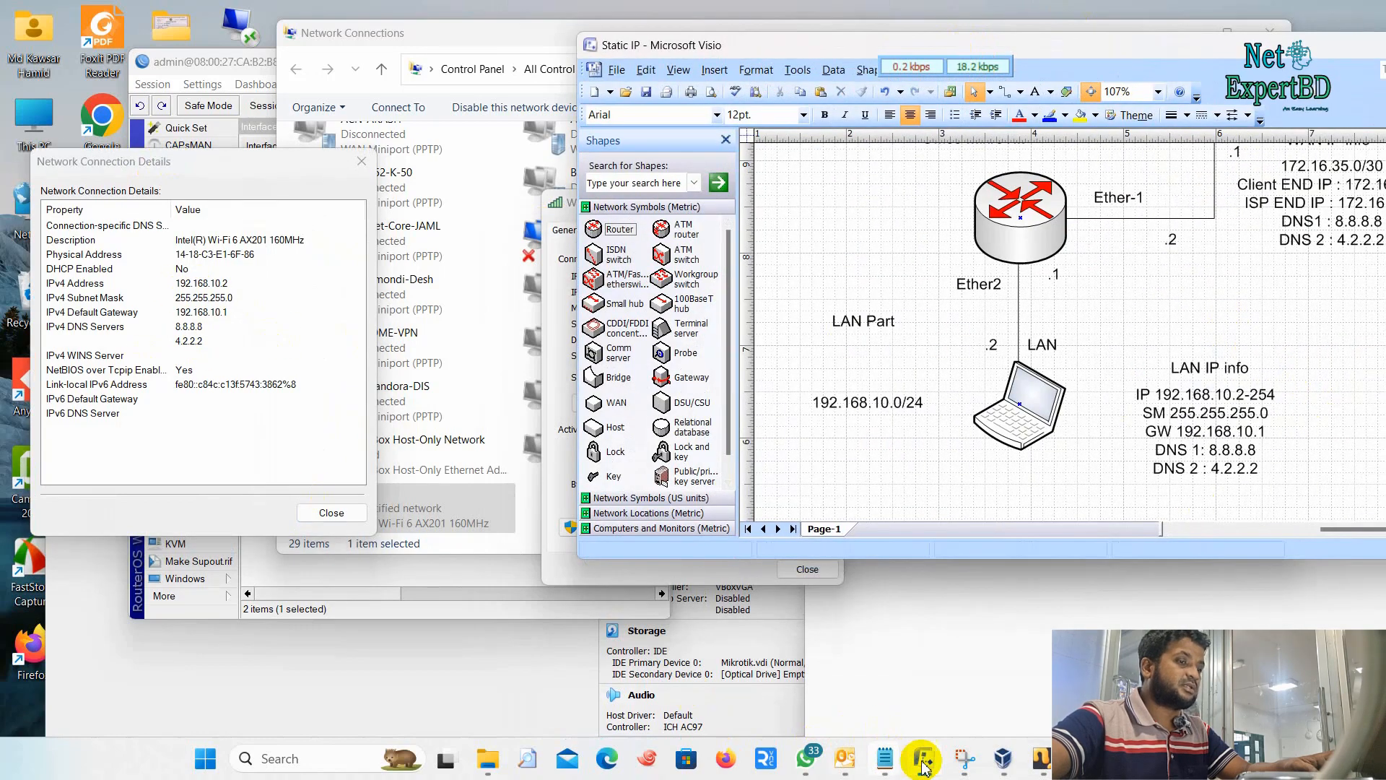
click(1058, 196)
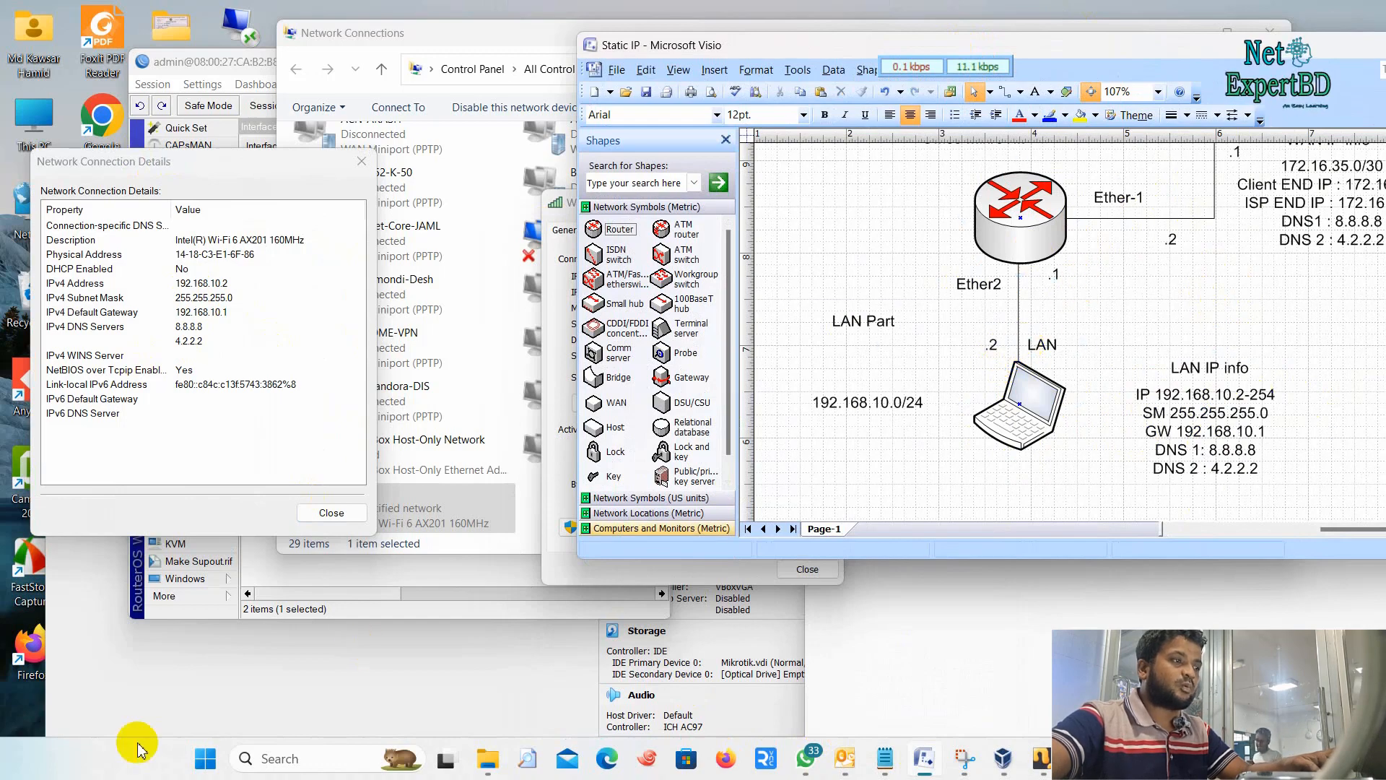
Return to the Wokring Procedure note in Notepad and add the item "4. Check LAN connection".
click(271, 759)
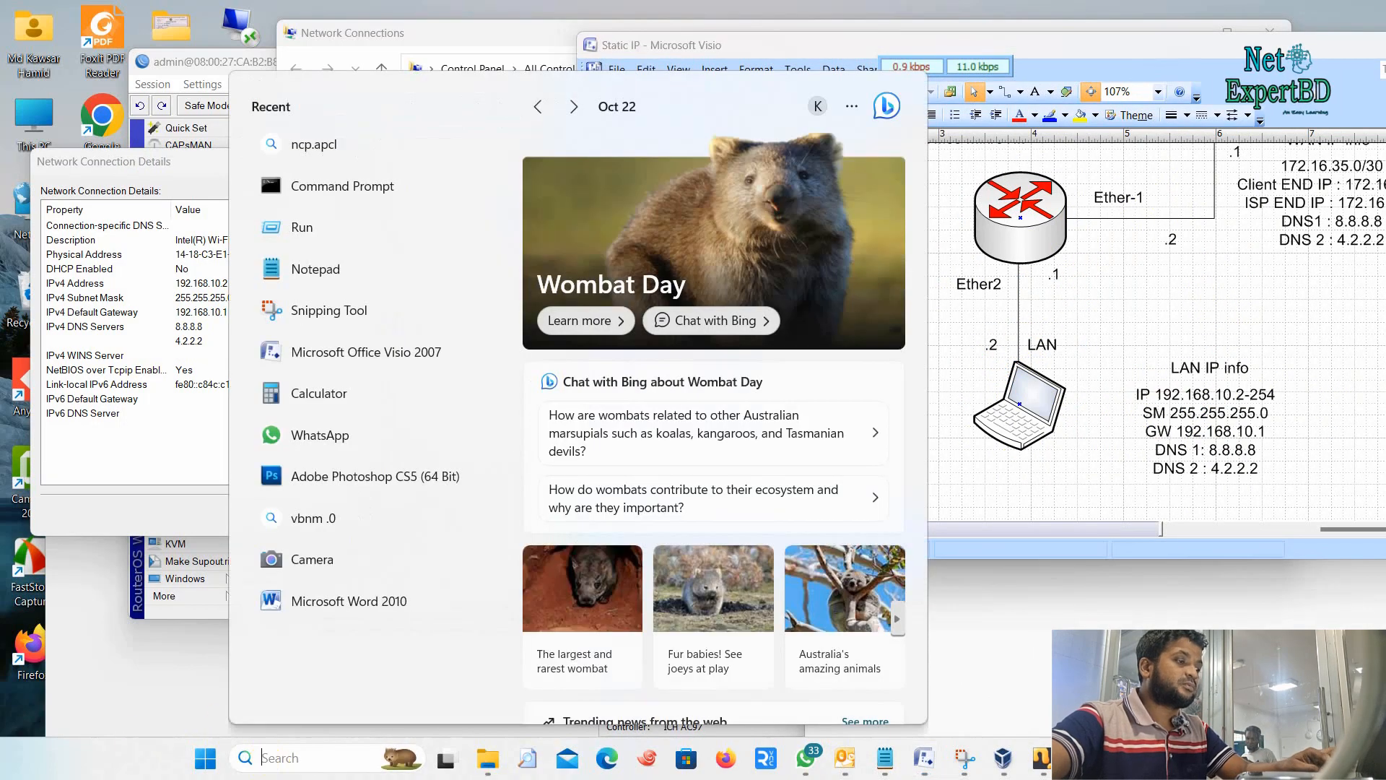
mouse_move(899, 767)
click(1025, 636)
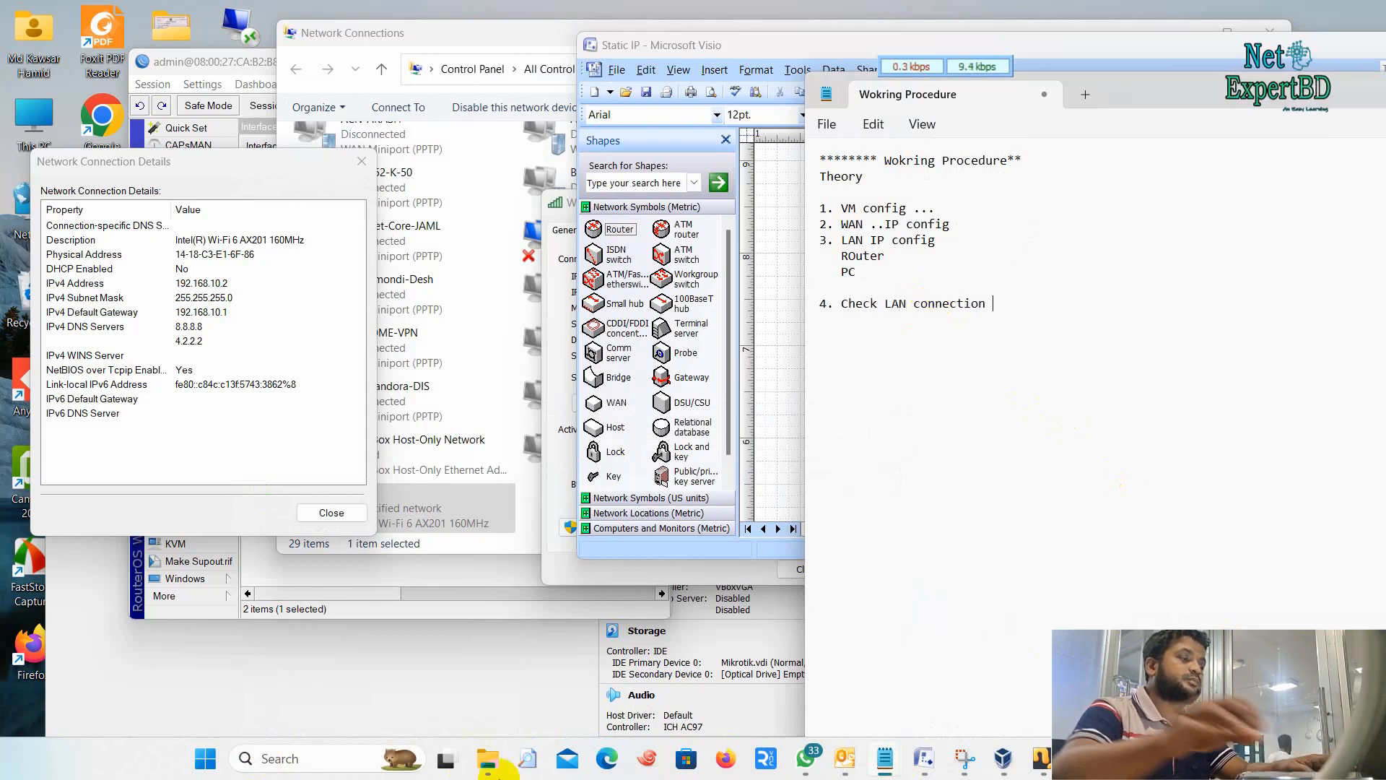
Close the Wi-Fi details, Wi-Fi status and Network Connections windows, and return to the address list in WinBox.
click(361, 161)
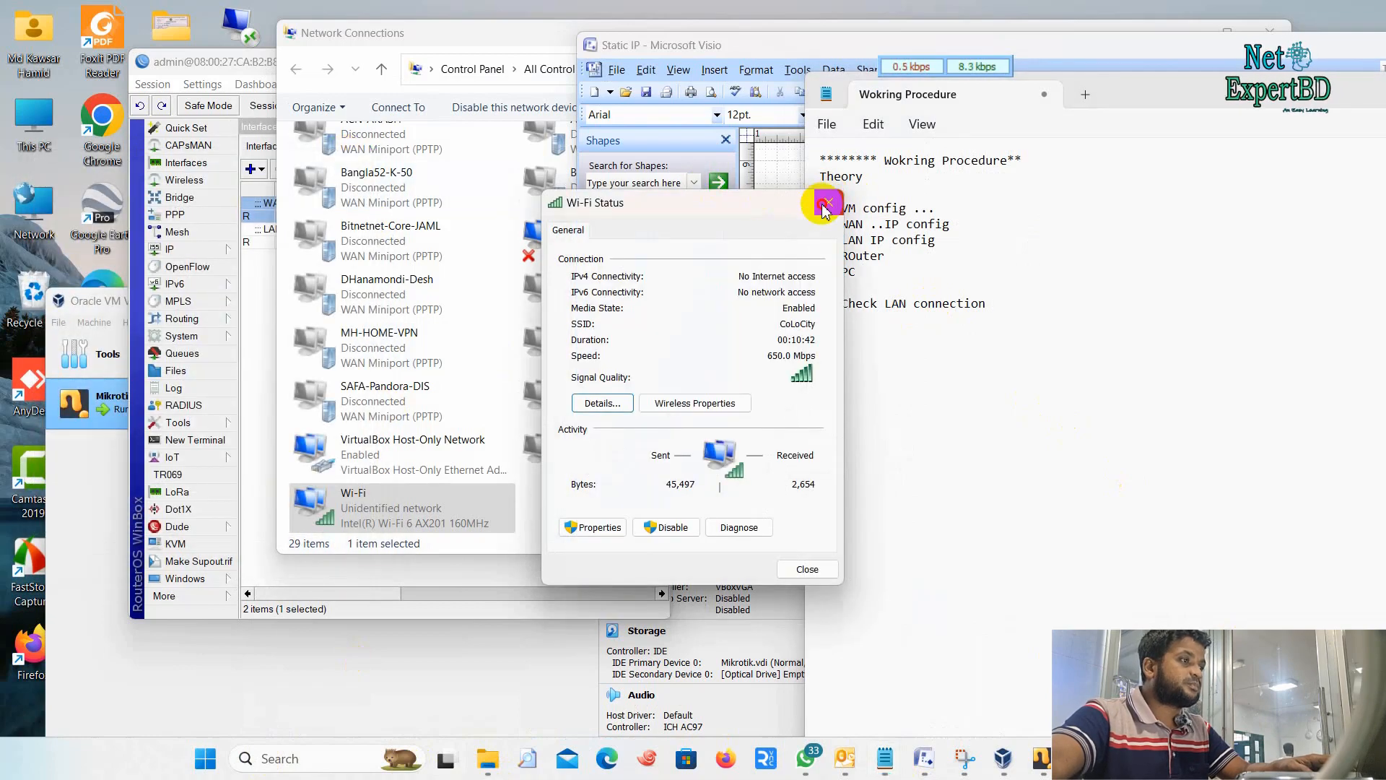
click(825, 207)
click(533, 56)
click(1272, 34)
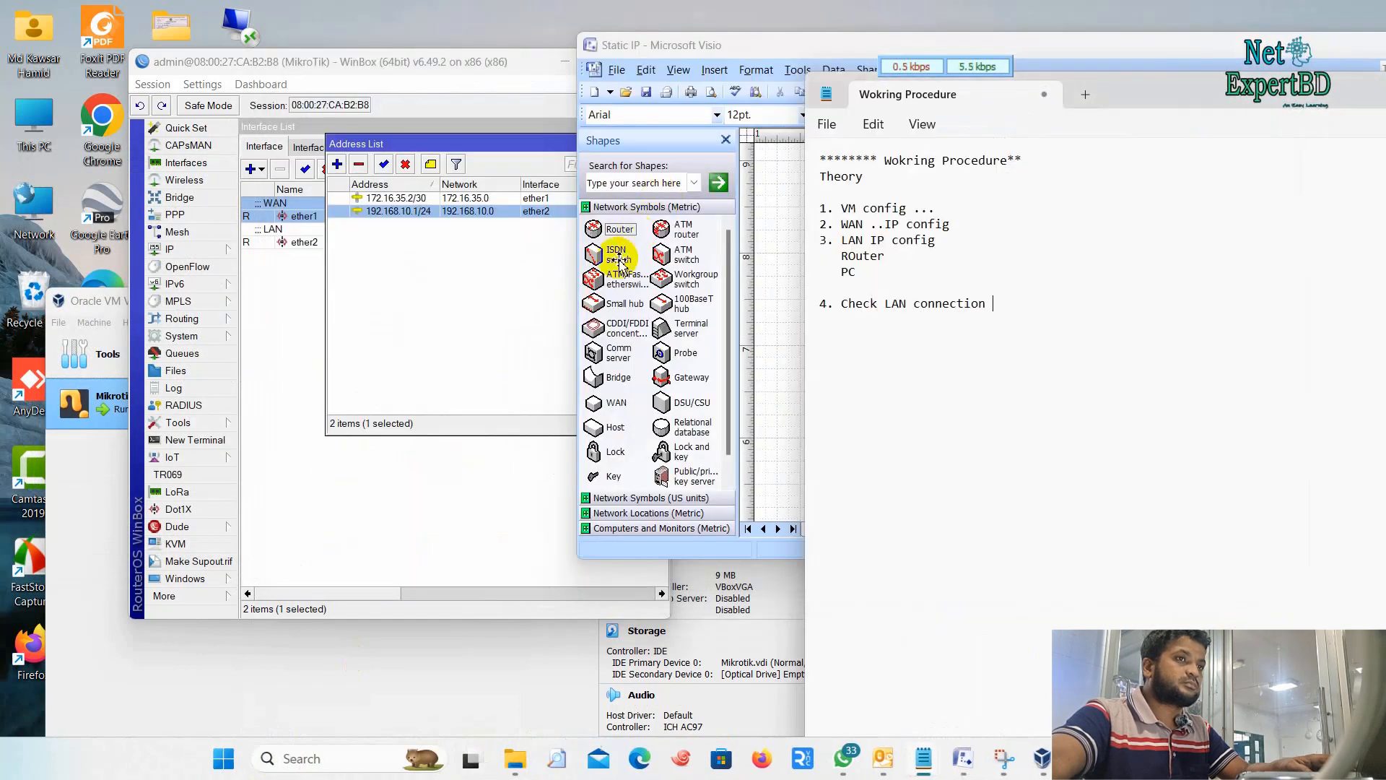
click(480, 279)
Open Command Prompt, bring the Visio diagram up behind it, and run ipconfig to check the PC's IP settings.
click(242, 760)
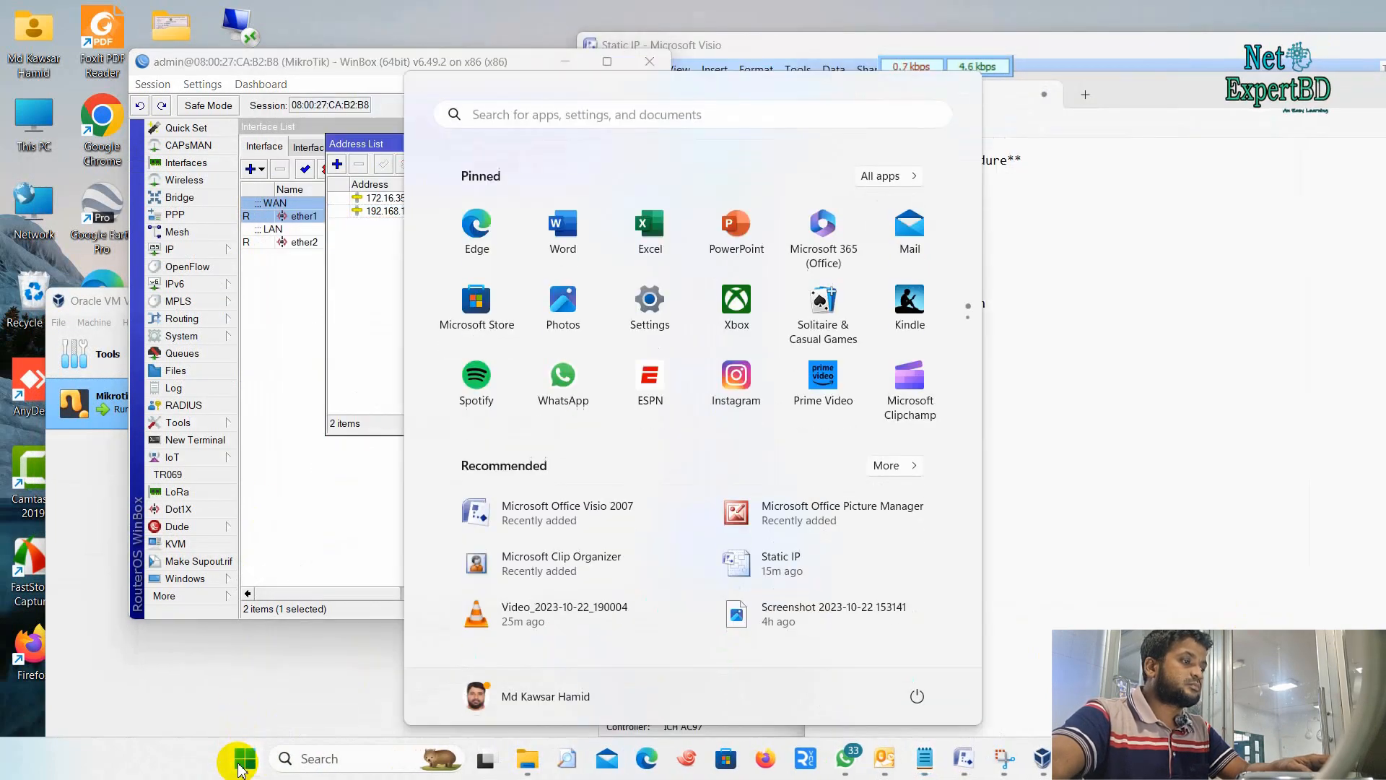
text(cd)
key(Return)
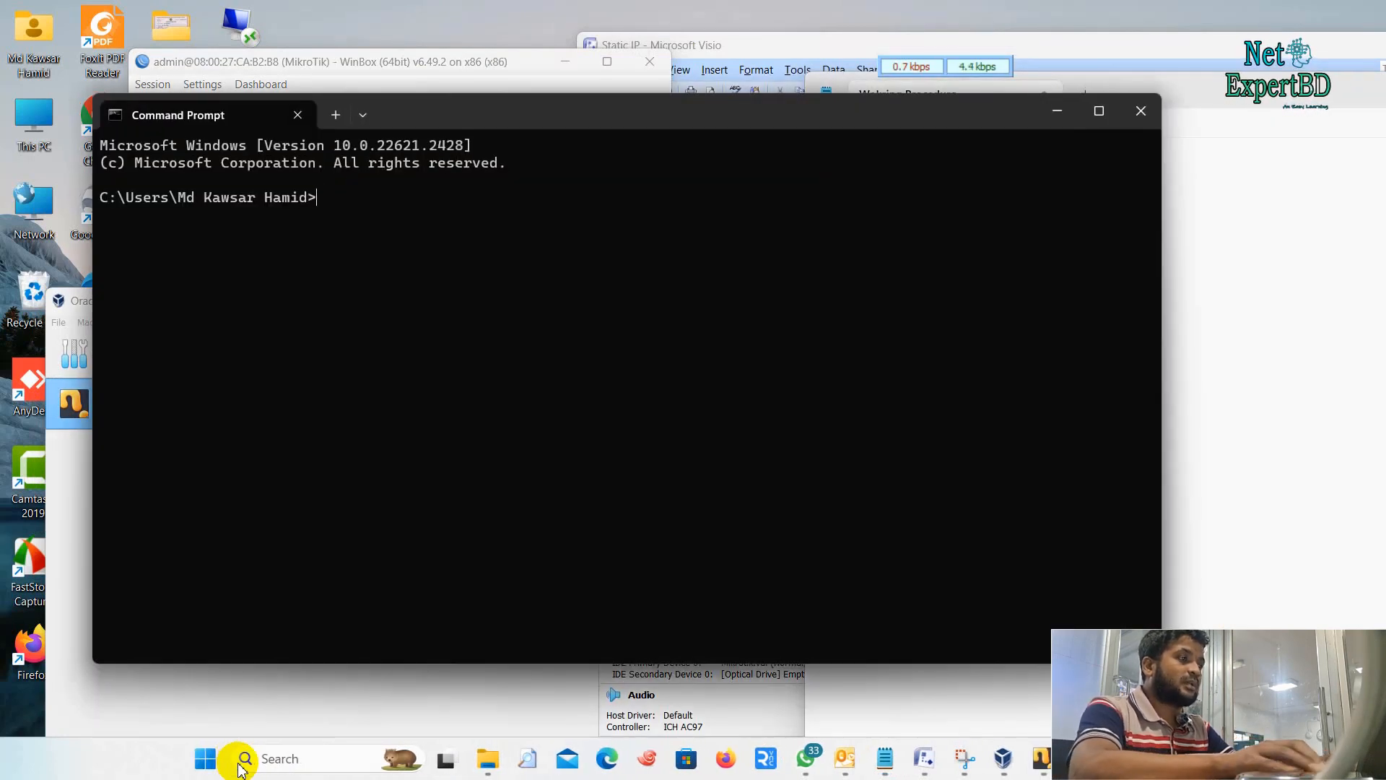
click(924, 758)
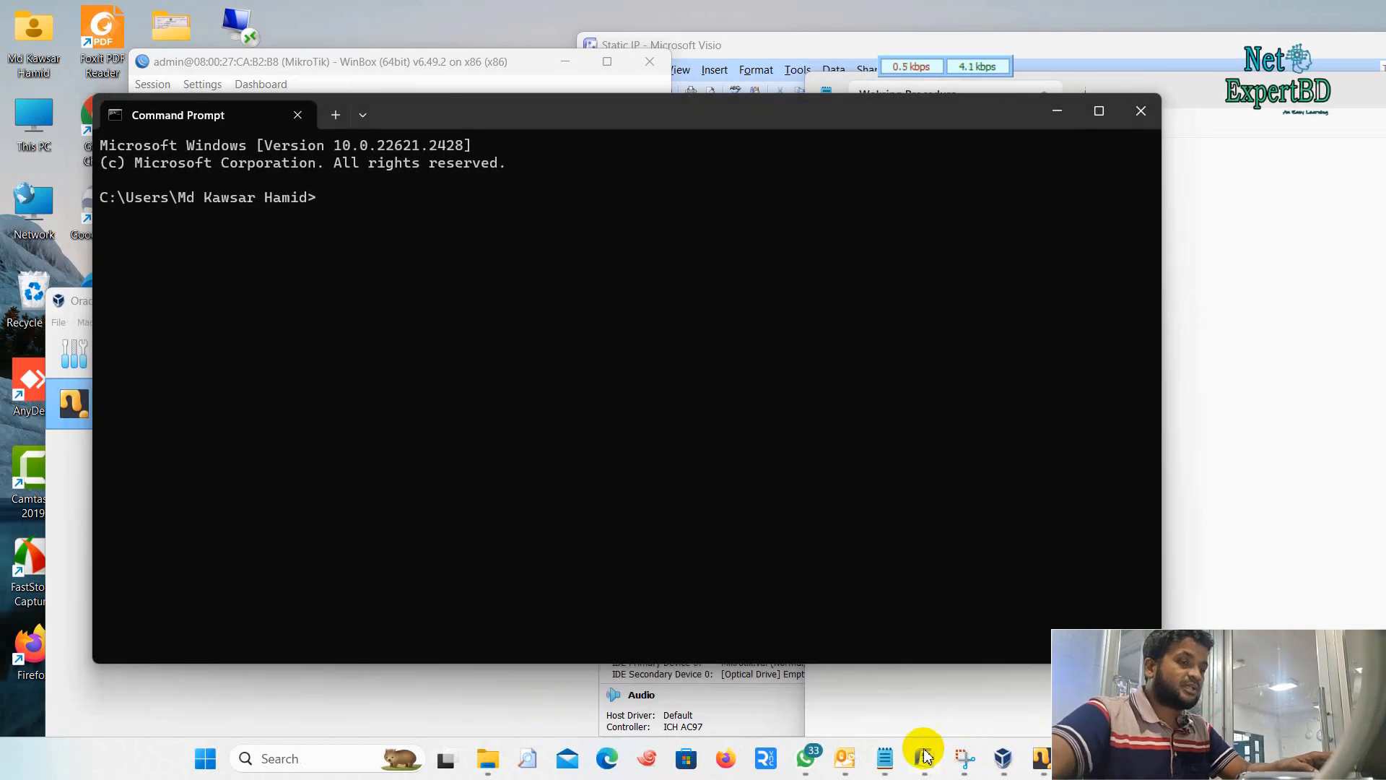
click(408, 304)
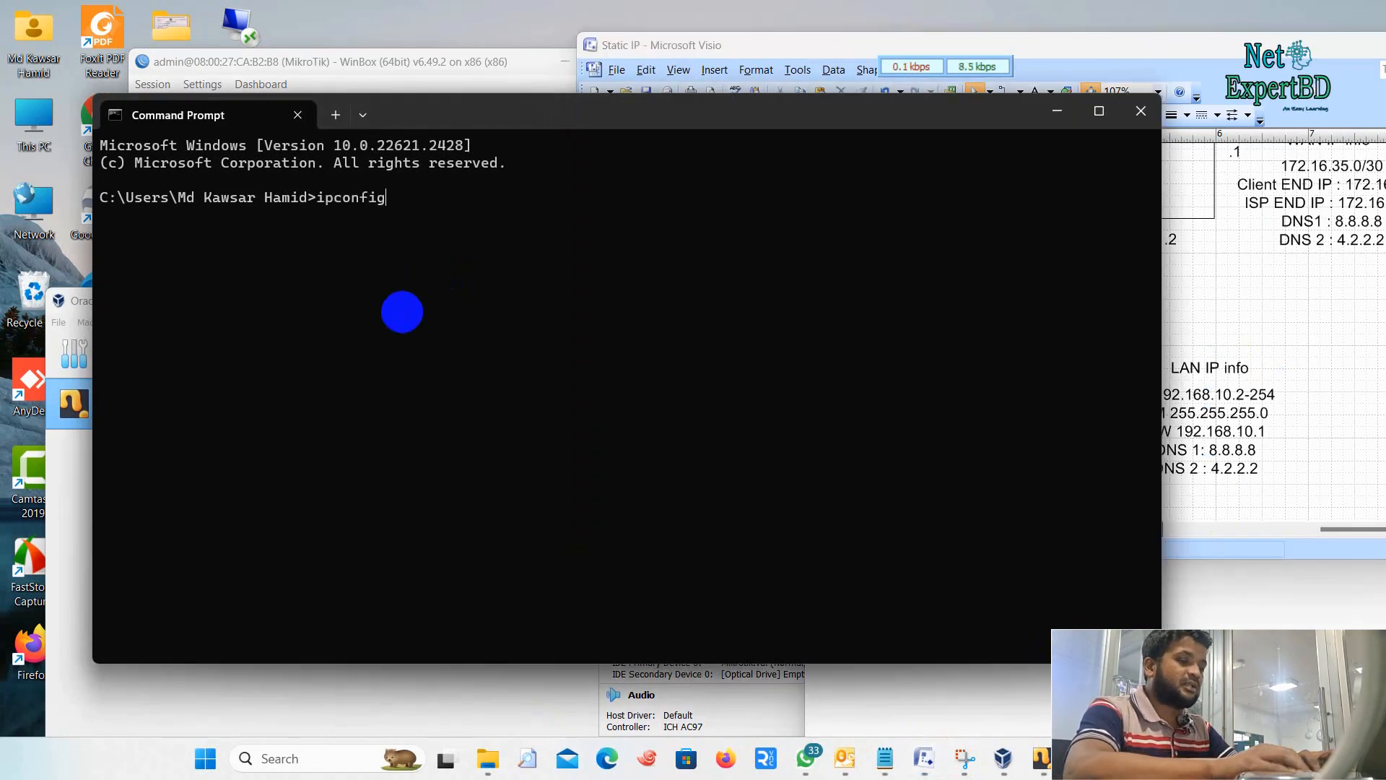
key(Return)
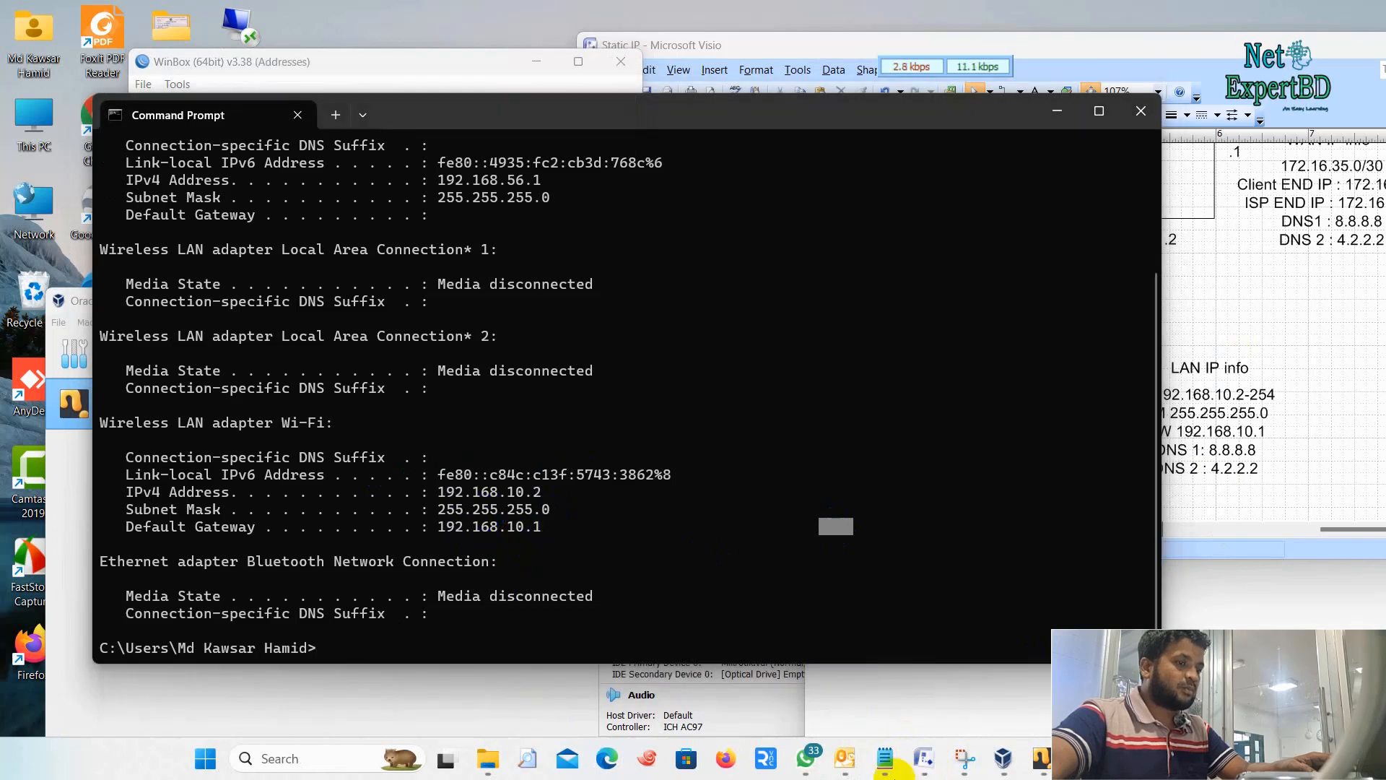
Check the LAN gateway in the Visio diagram, ping 192.168.10.1 from Command Prompt, and stop after two replies.
click(911, 764)
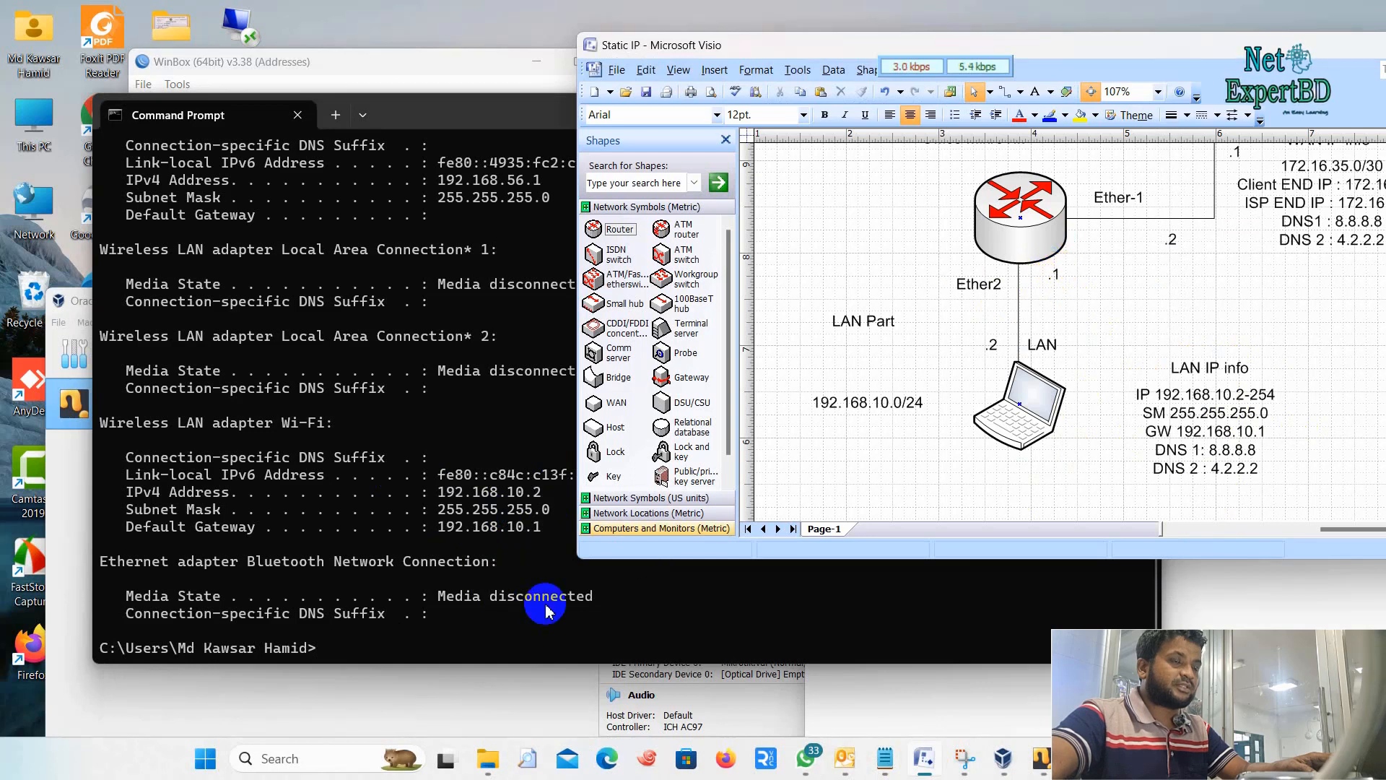
click(499, 592)
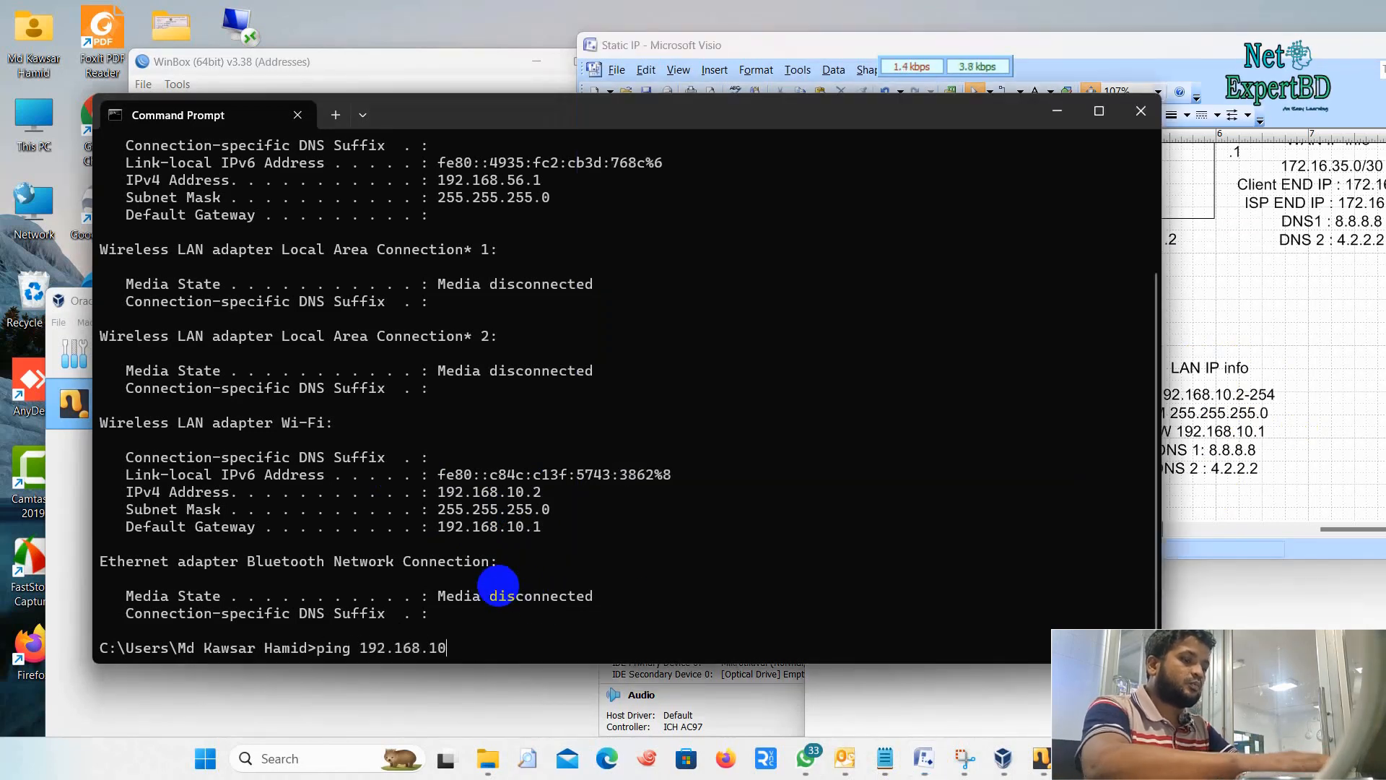
text(ping 192.168.10.1)
key(Return)
key(ctrl+c)
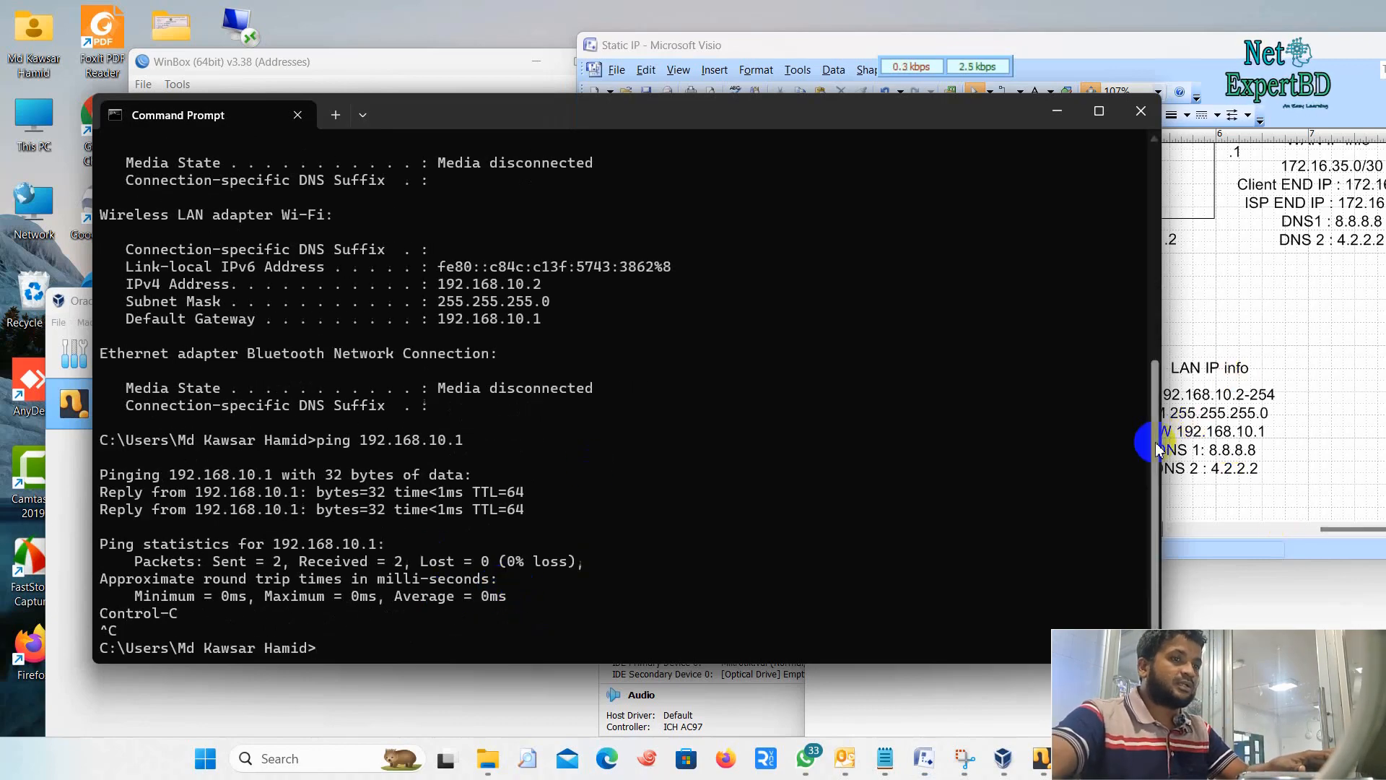
Minimize Command Prompt, connect WinBox to neighbor 08:00:27:AC:37:76 as admin with the login password, and dismiss the license notice.
click(1057, 111)
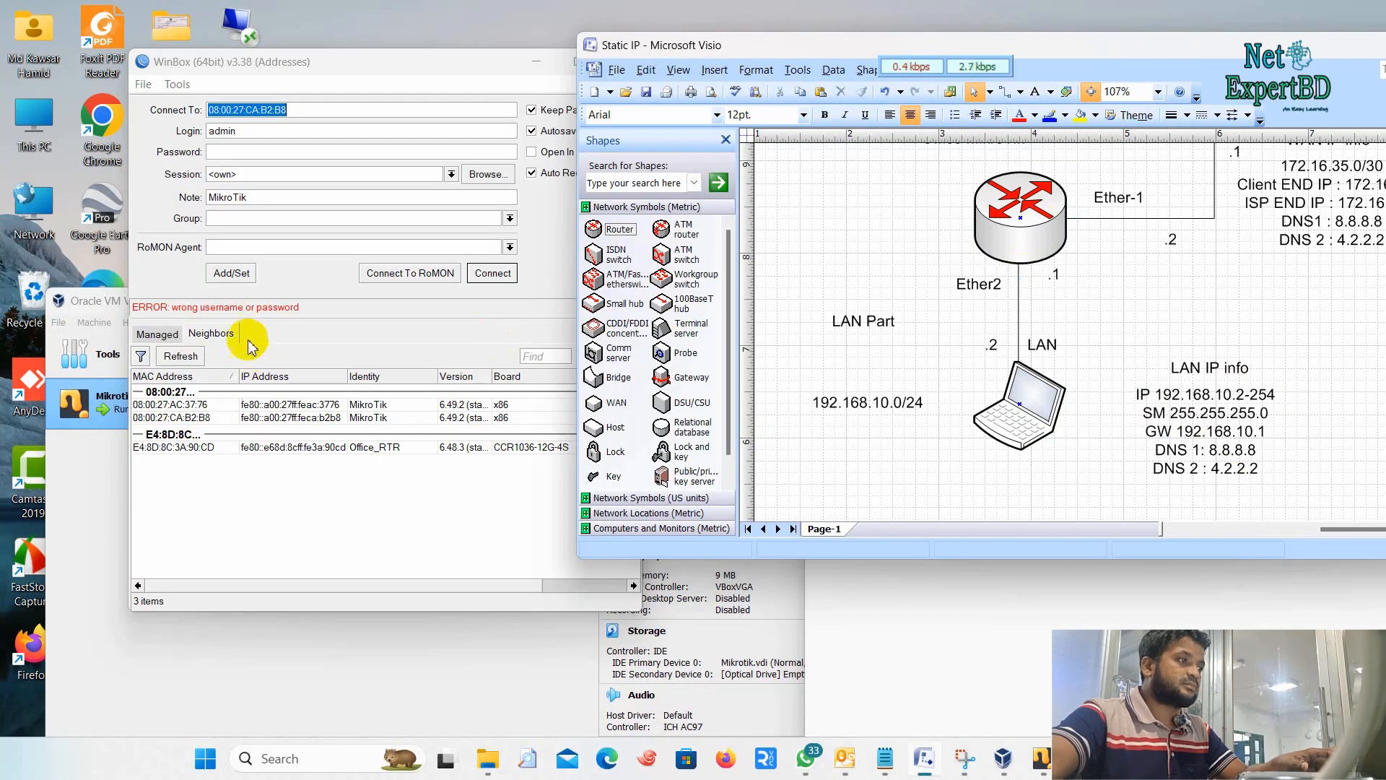
click(243, 151)
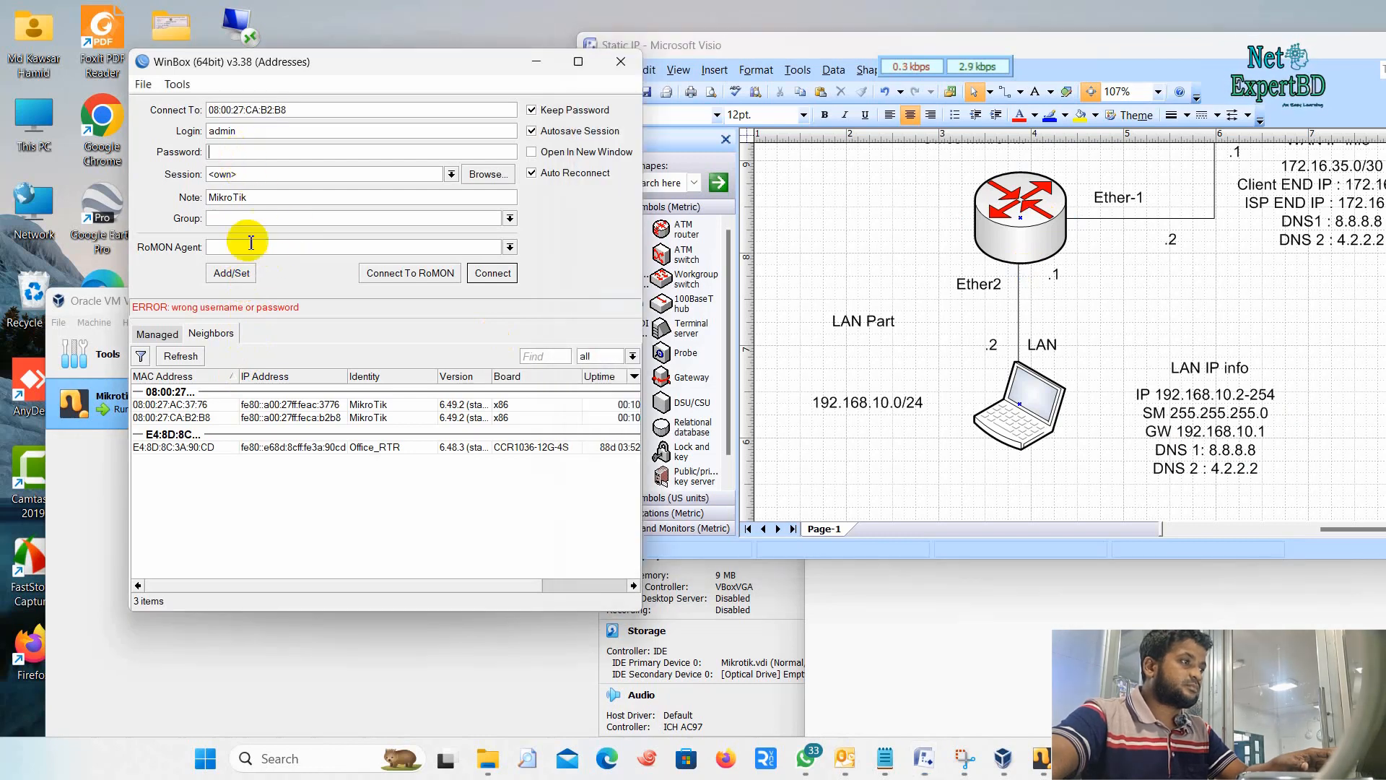
click(194, 404)
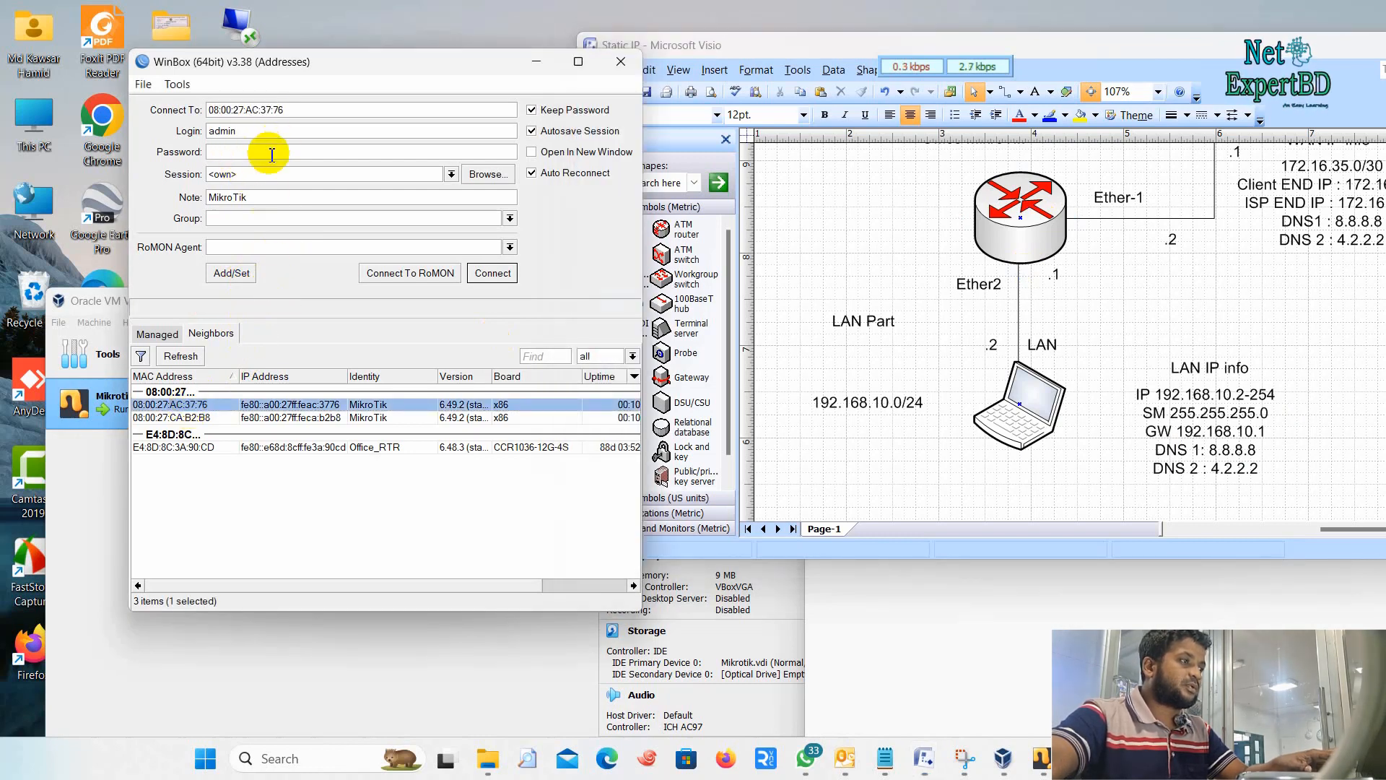
text(*)
key(Return)
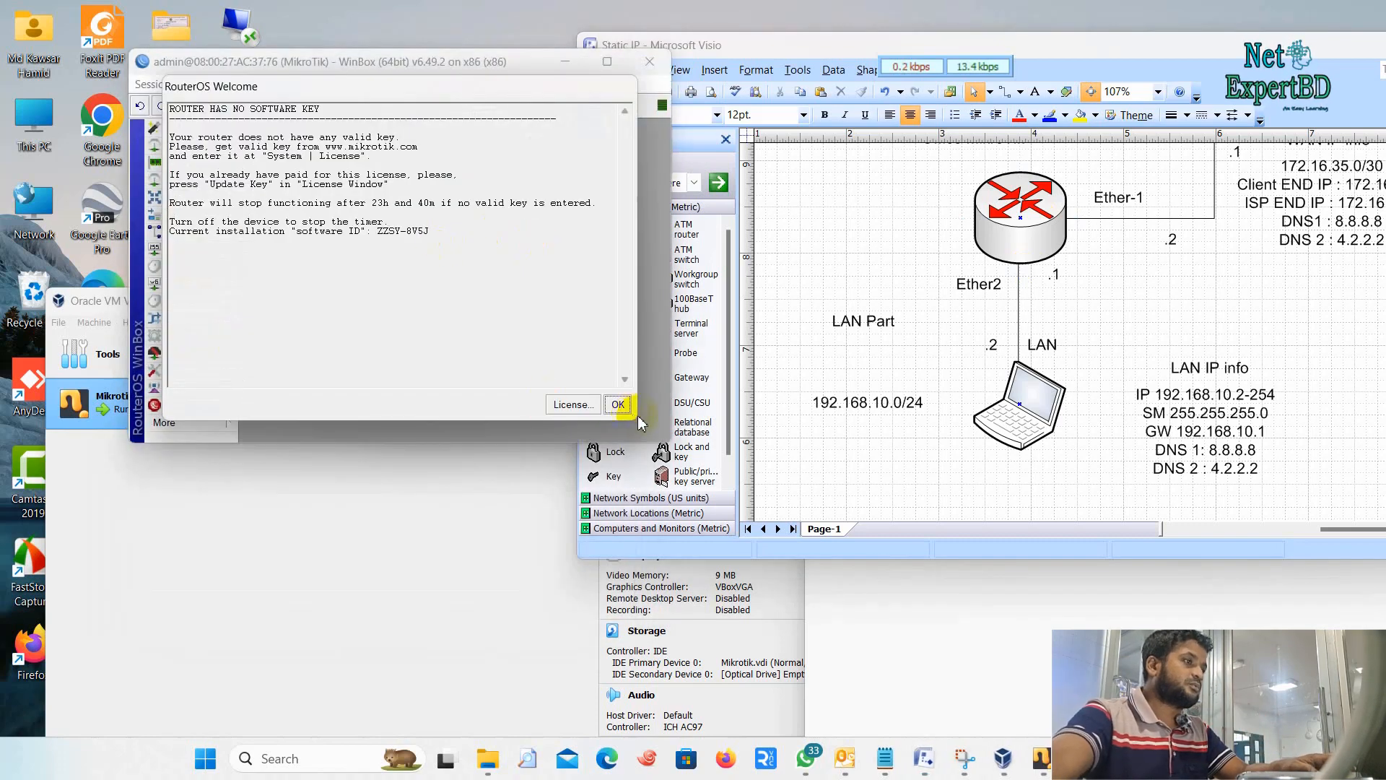
click(616, 404)
Open the router's IP address list and check the ether2 address against the Visio diagram.
click(226, 255)
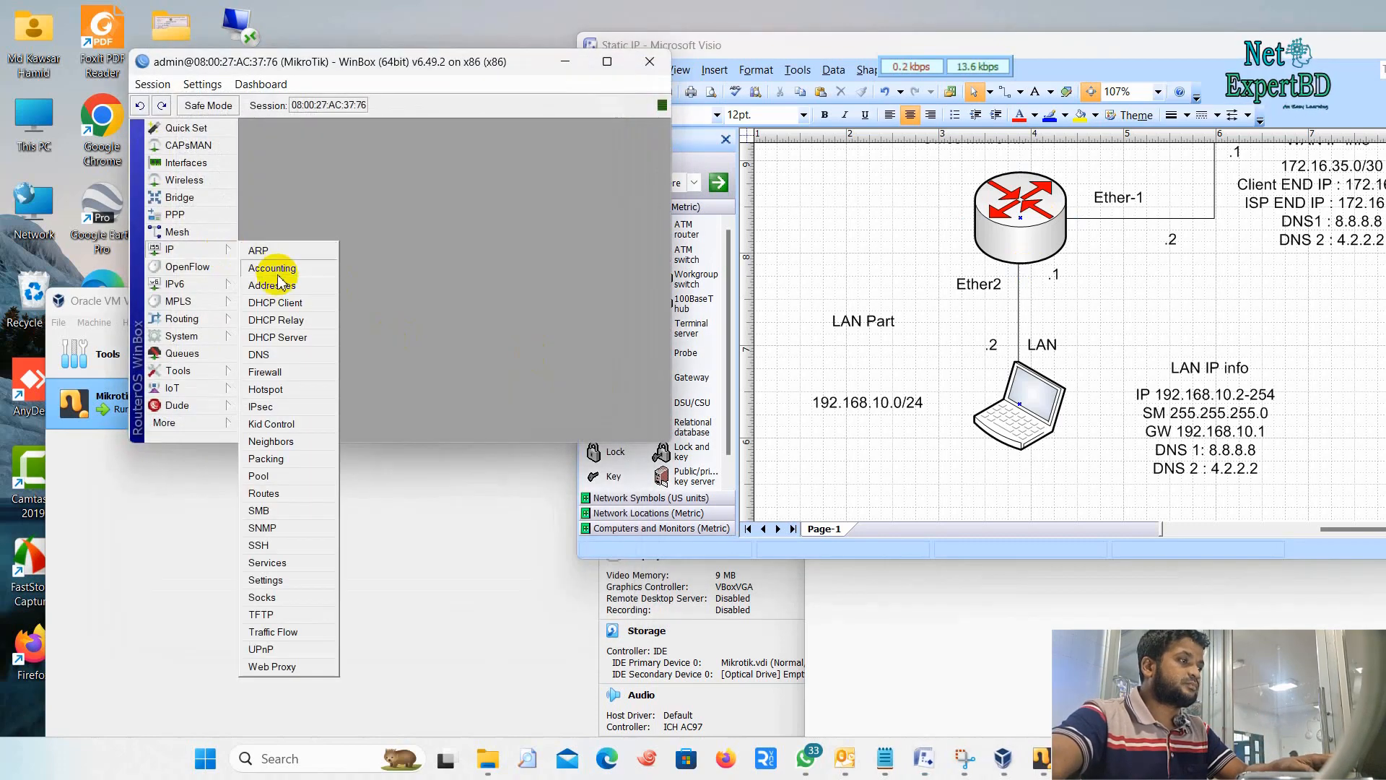
click(361, 269)
click(386, 208)
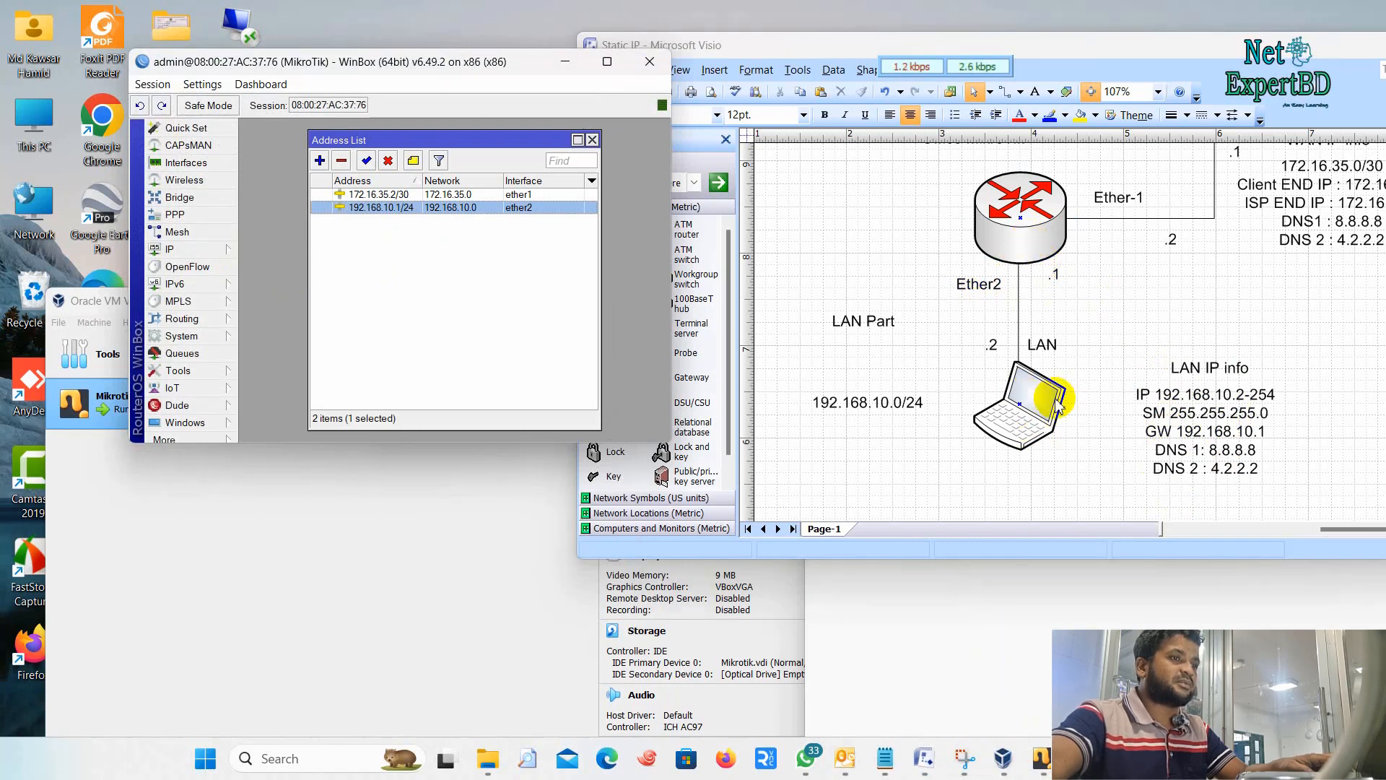
scroll(1026, 397, up, 2)
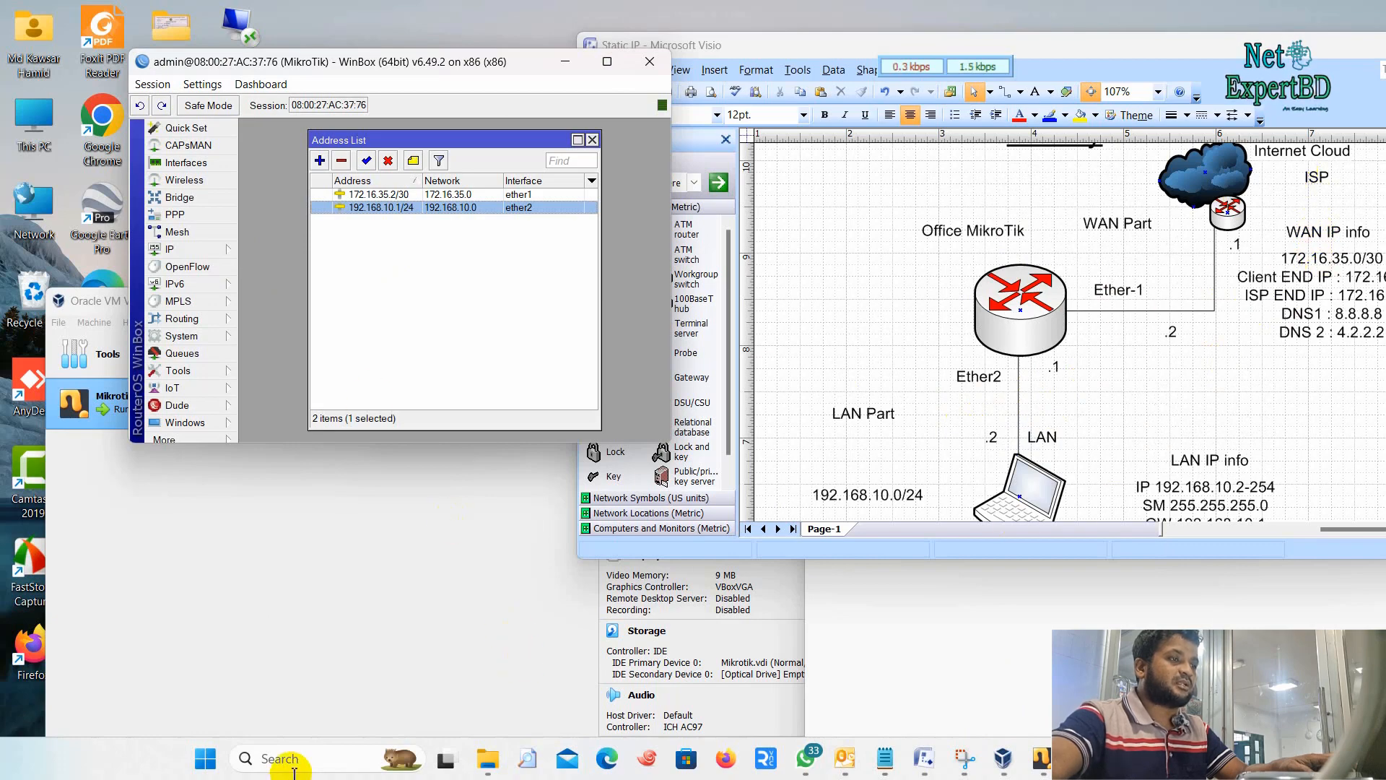
Open a new Command Prompt, ping 8.8.8.8 to test internet access, and stop the ping.
click(263, 760)
text(cmd)
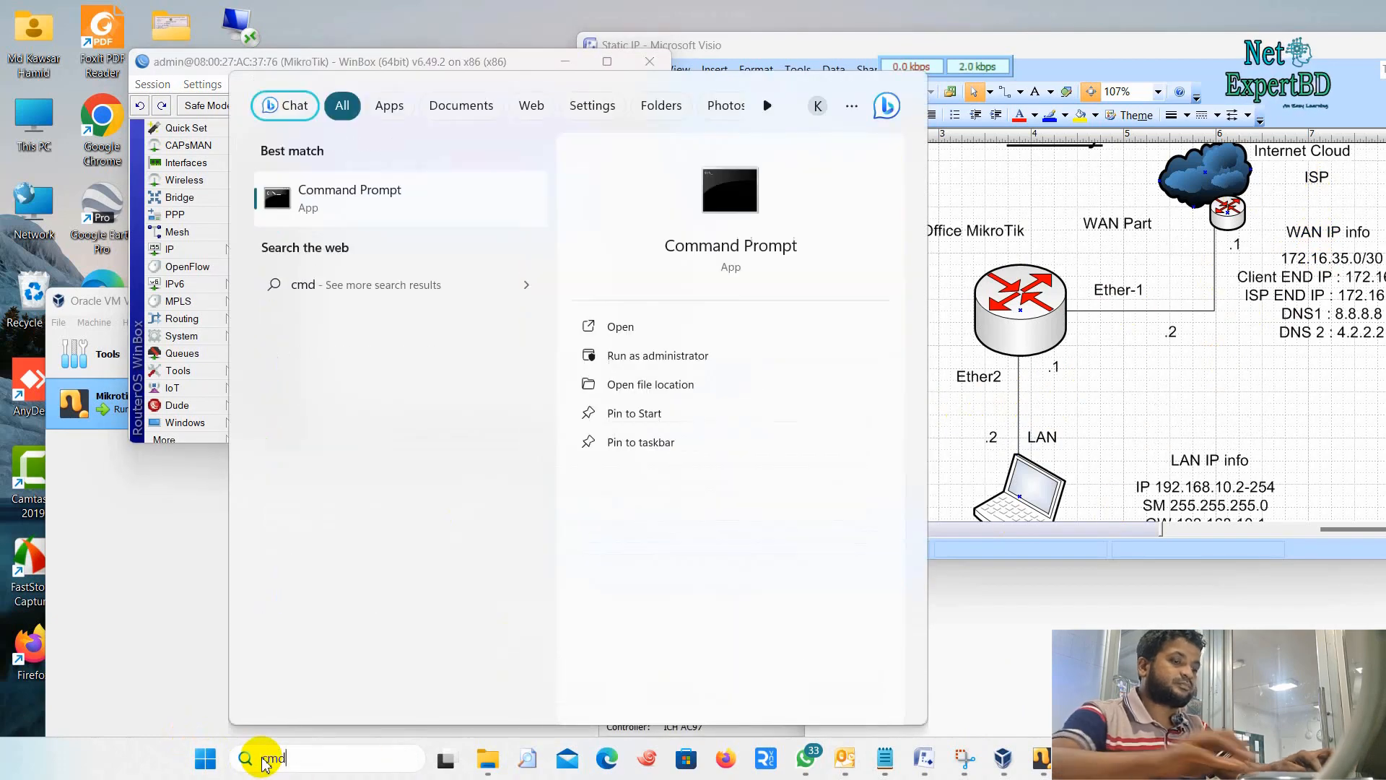
key(Return)
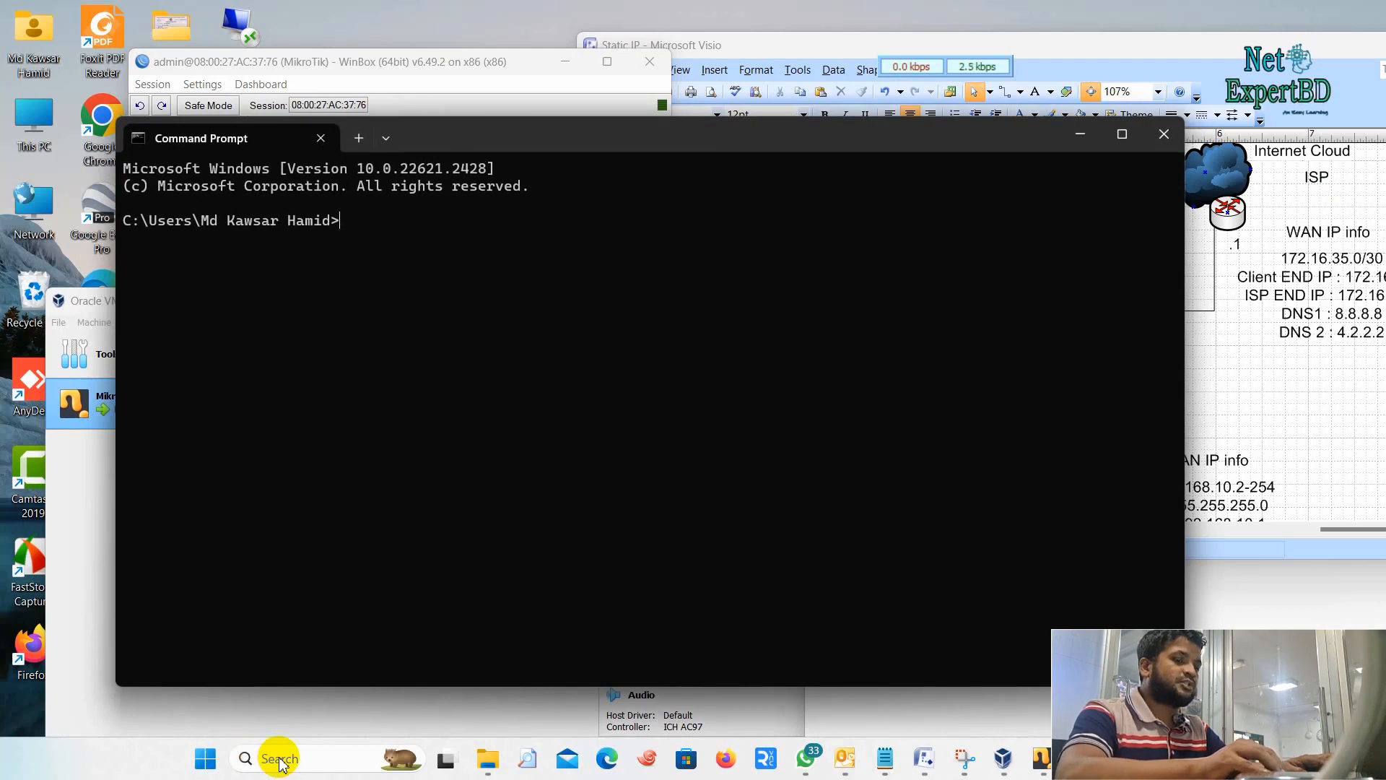
click(1234, 350)
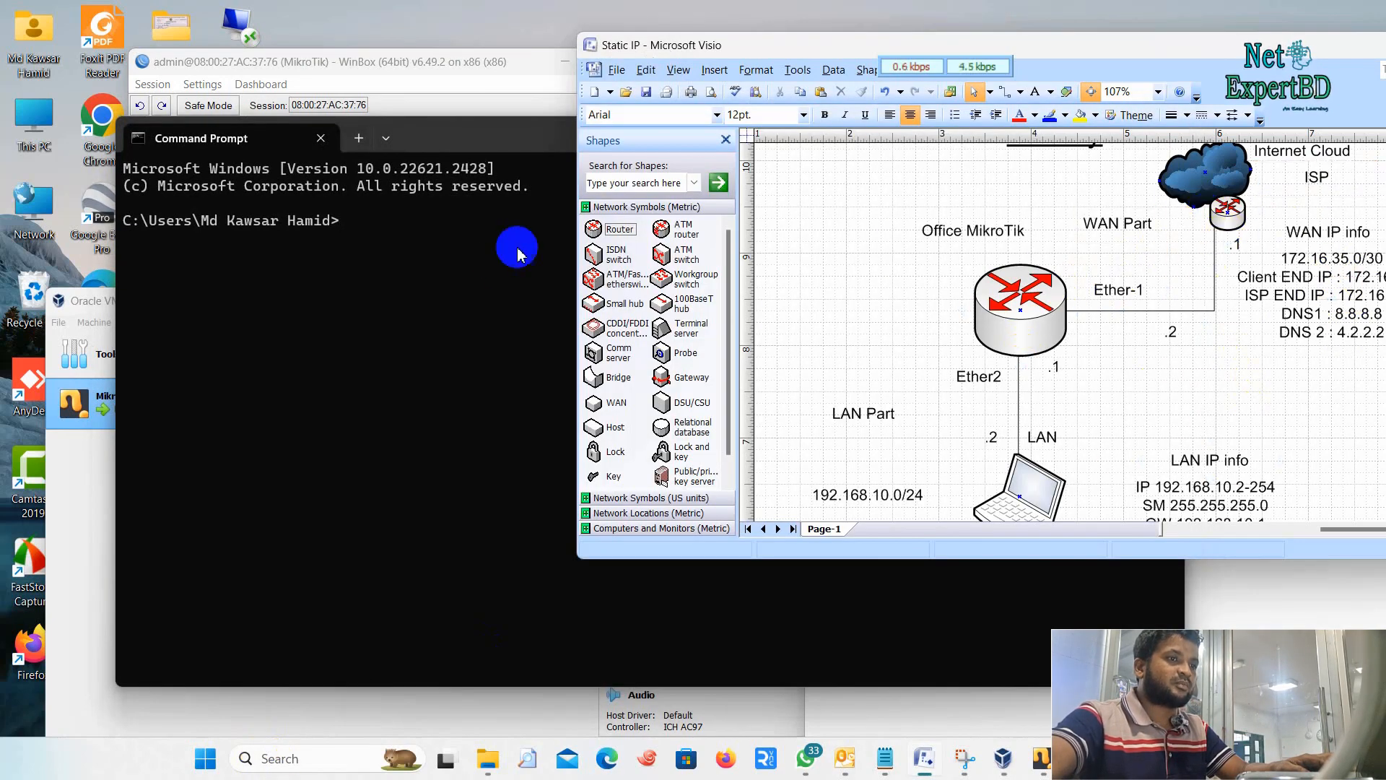
click(426, 280)
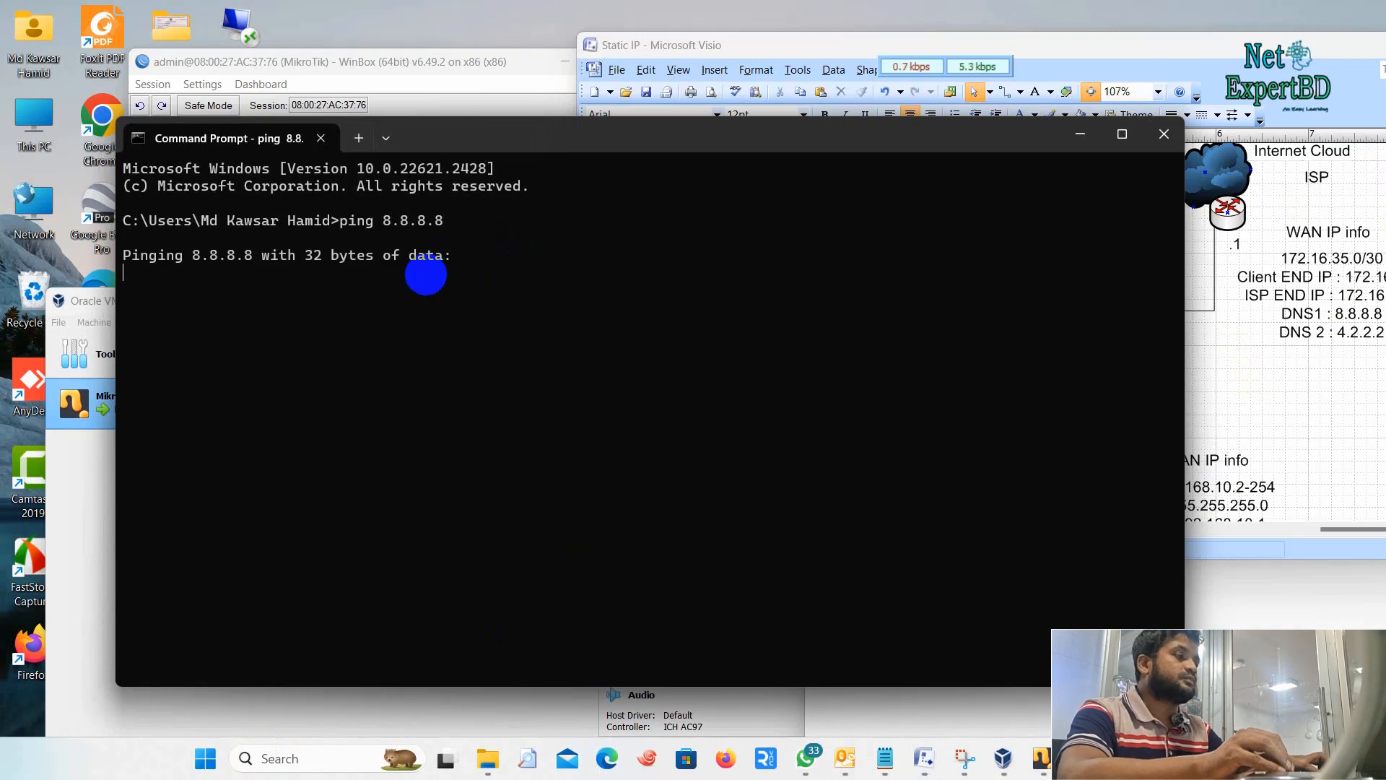
key(ctrl+c)
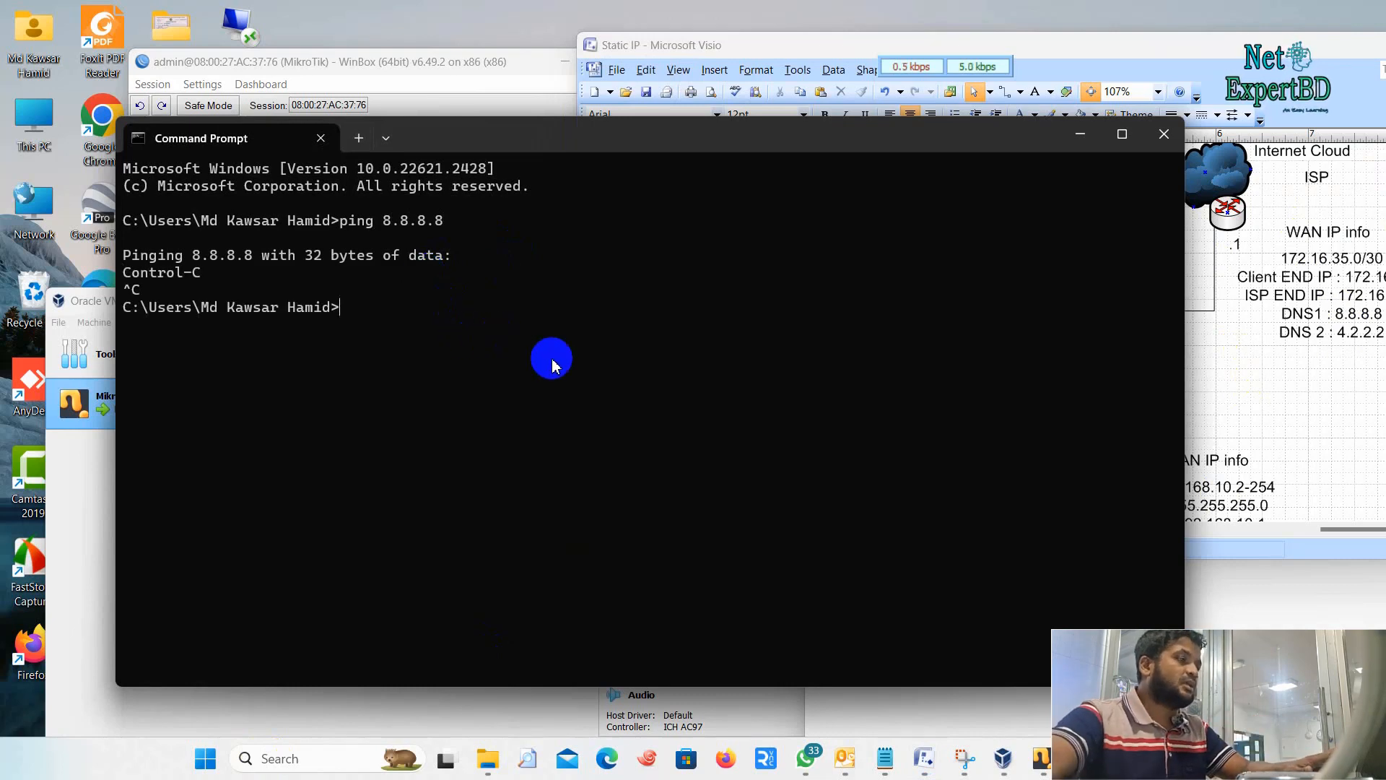
Trace the route with tracert -d 8.8.8.8 and highlight the first hop in the output.
click(587, 410)
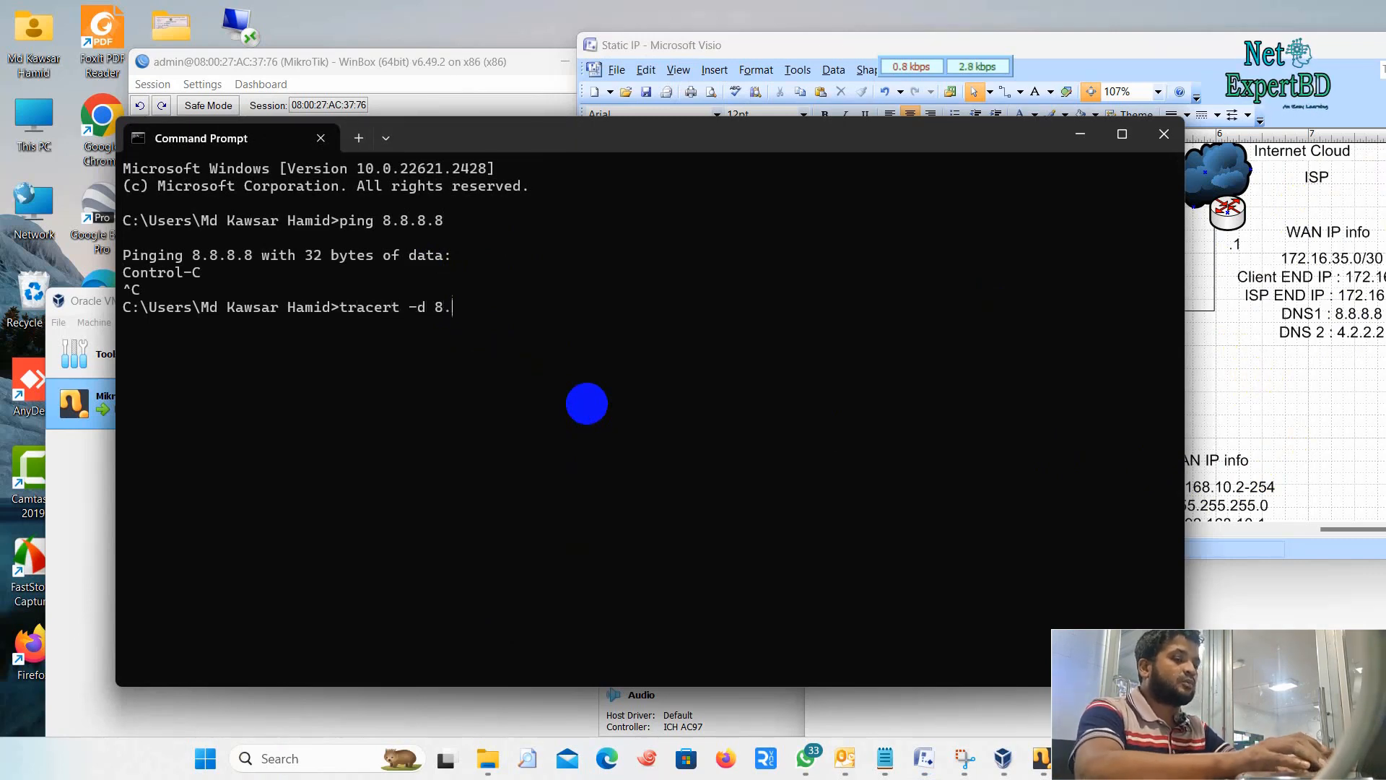
key(Return)
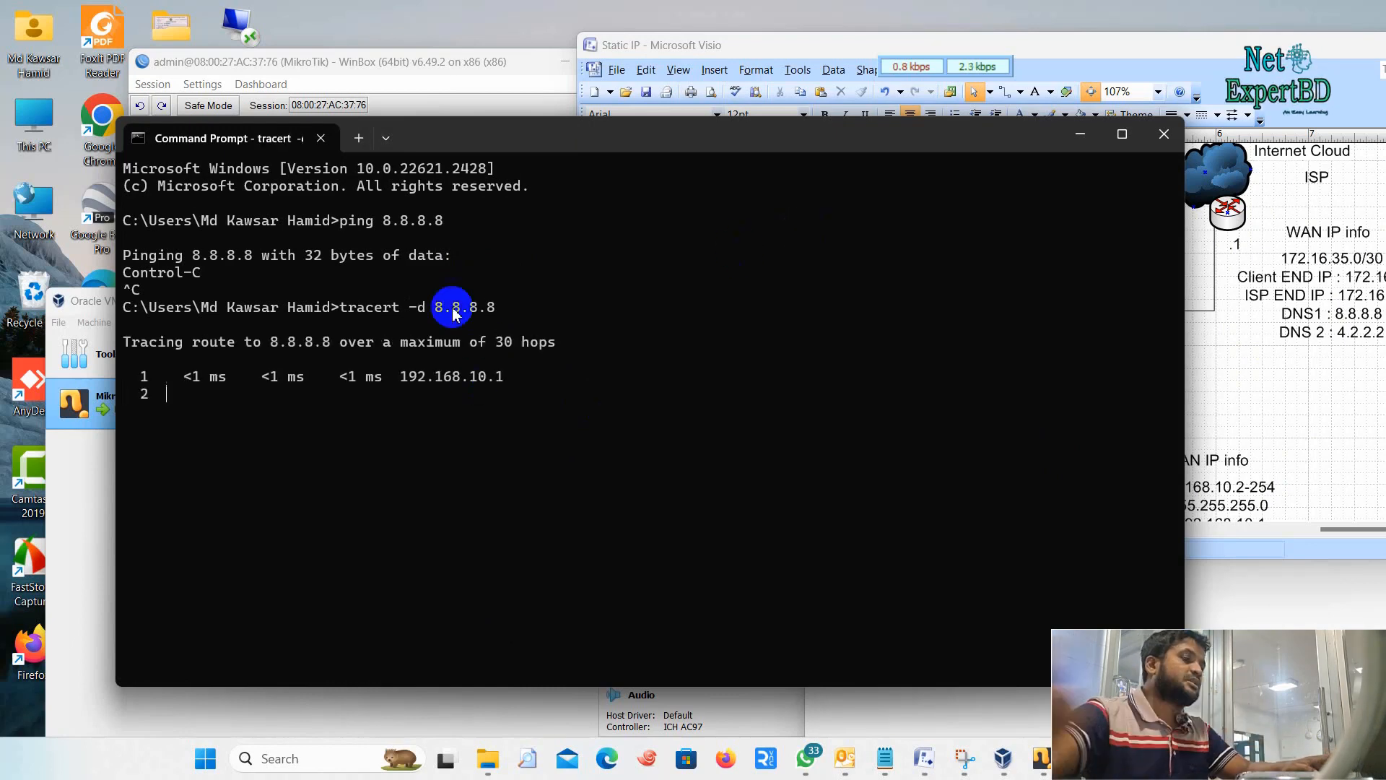
drag(543, 143, 565, 197)
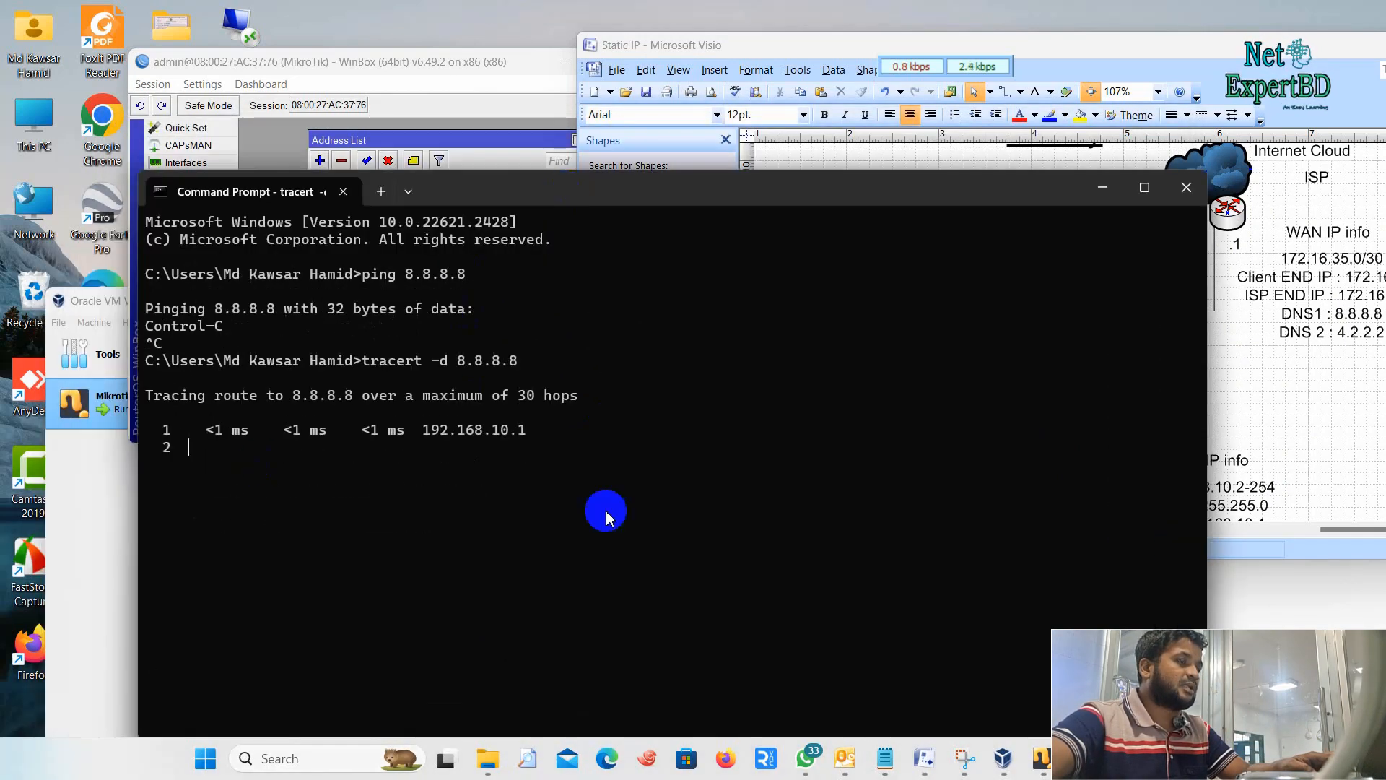
drag(542, 433, 266, 421)
Examine the LAN and WAN IP info and the router links in the Visio diagram while the trace runs.
click(1280, 496)
scroll(1065, 429, down, 2)
scroll(1071, 436, up, 2)
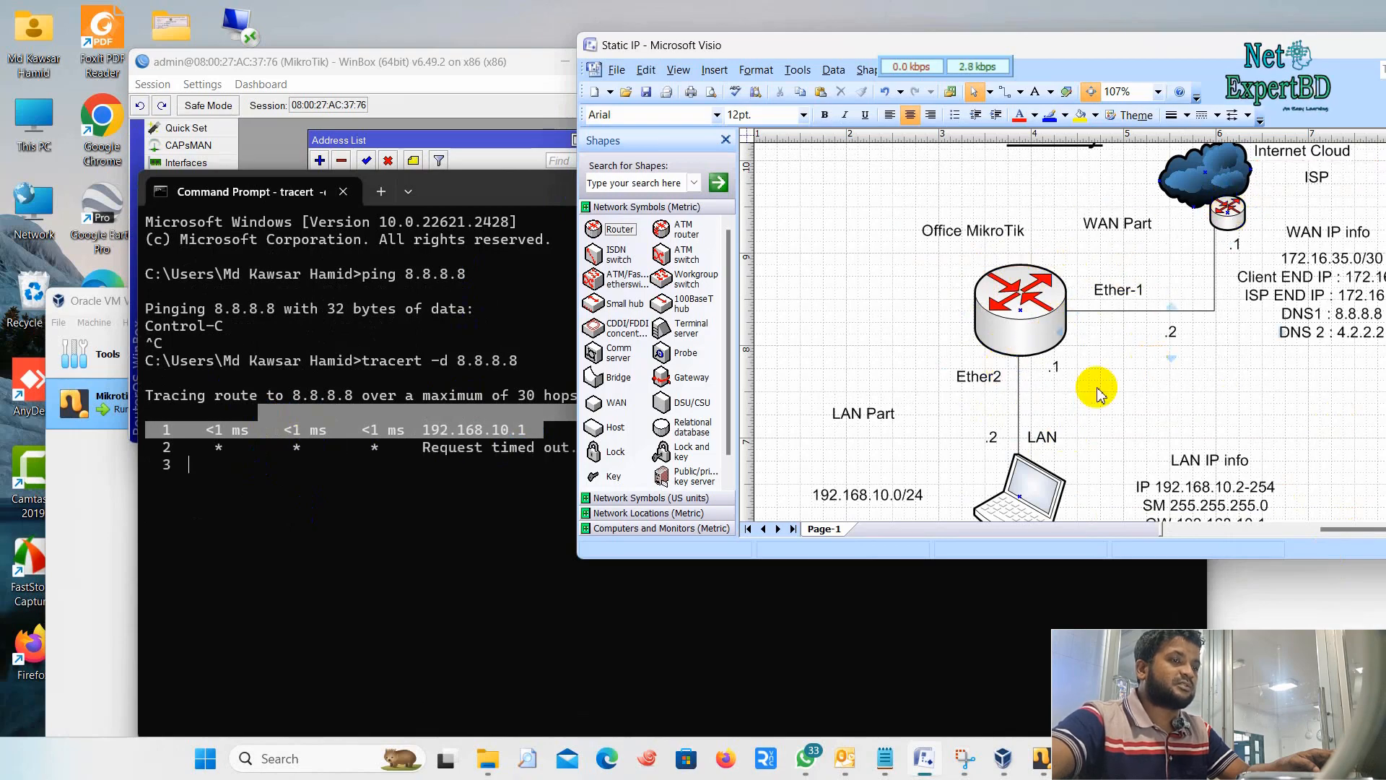
scroll(987, 442, down, 1)
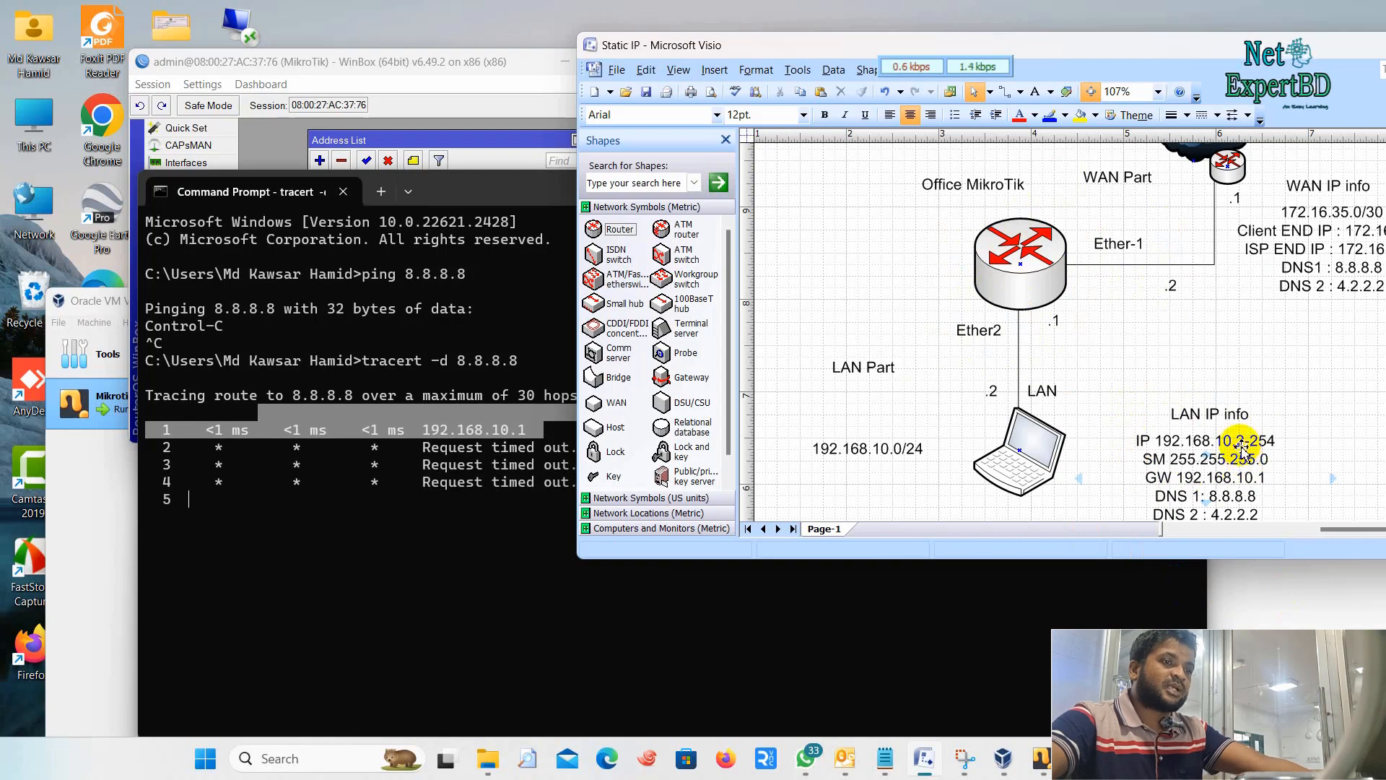
scroll(1241, 442, up, 1)
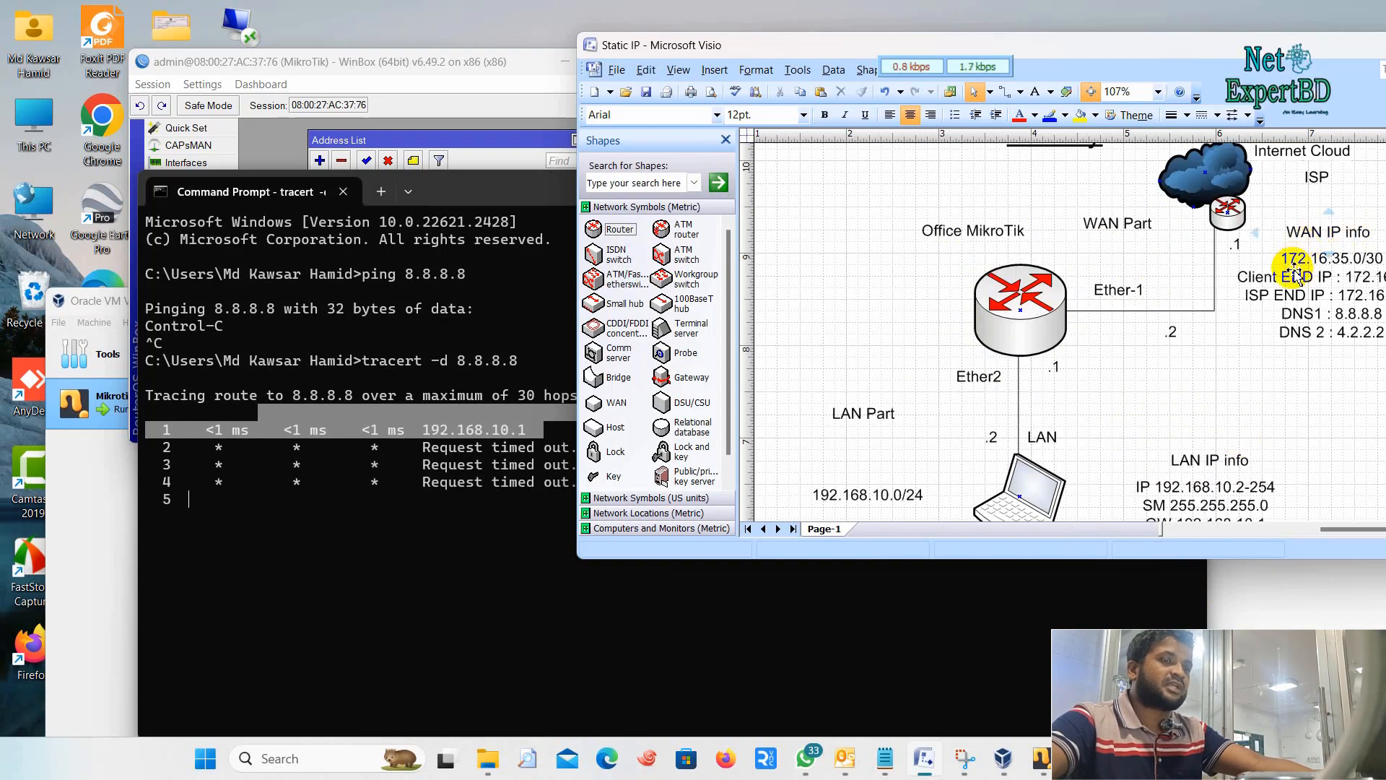
scroll(1177, 372, down, 2)
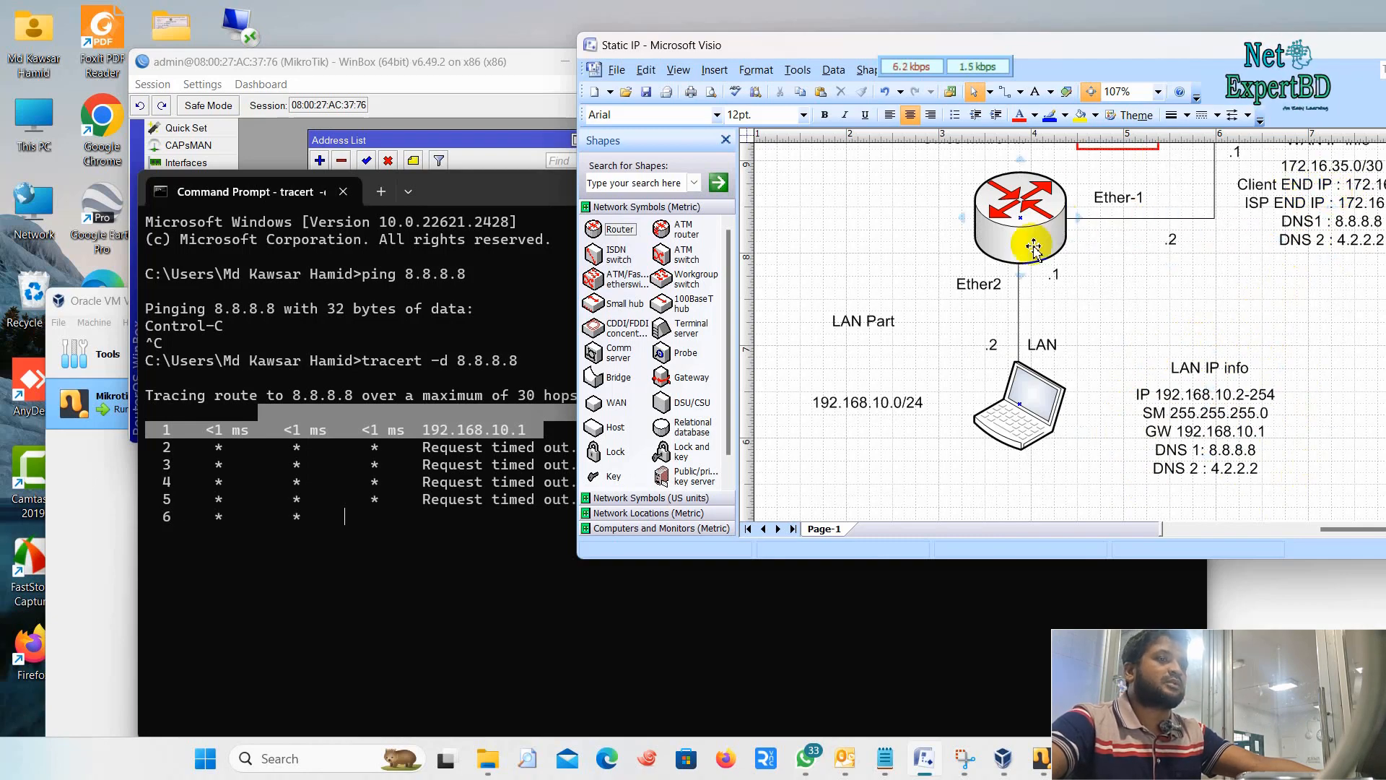
Start a new firewall NAT rule in WinBox with chain srcnat and source address 192.168.10.0/24, matching the diagram's LAN network.
click(322, 76)
click(217, 250)
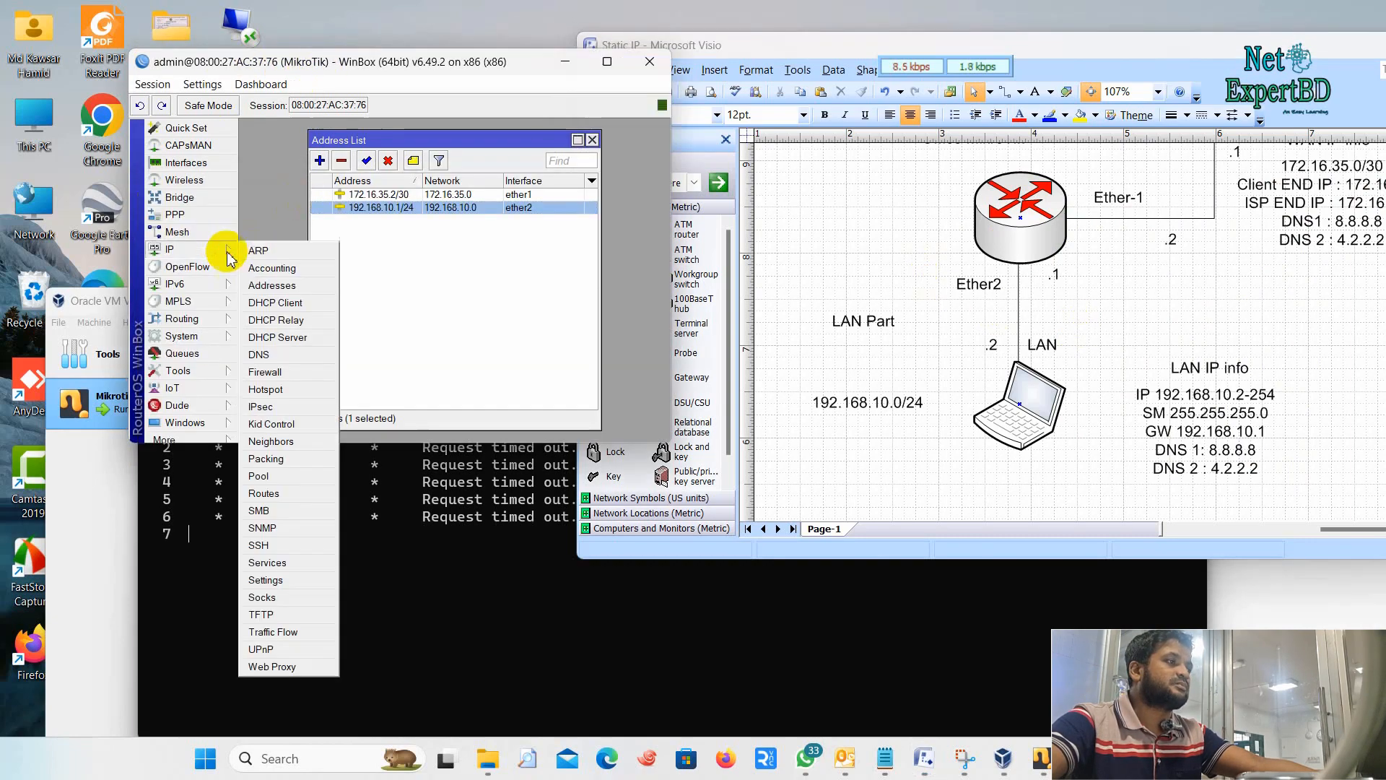
click(296, 373)
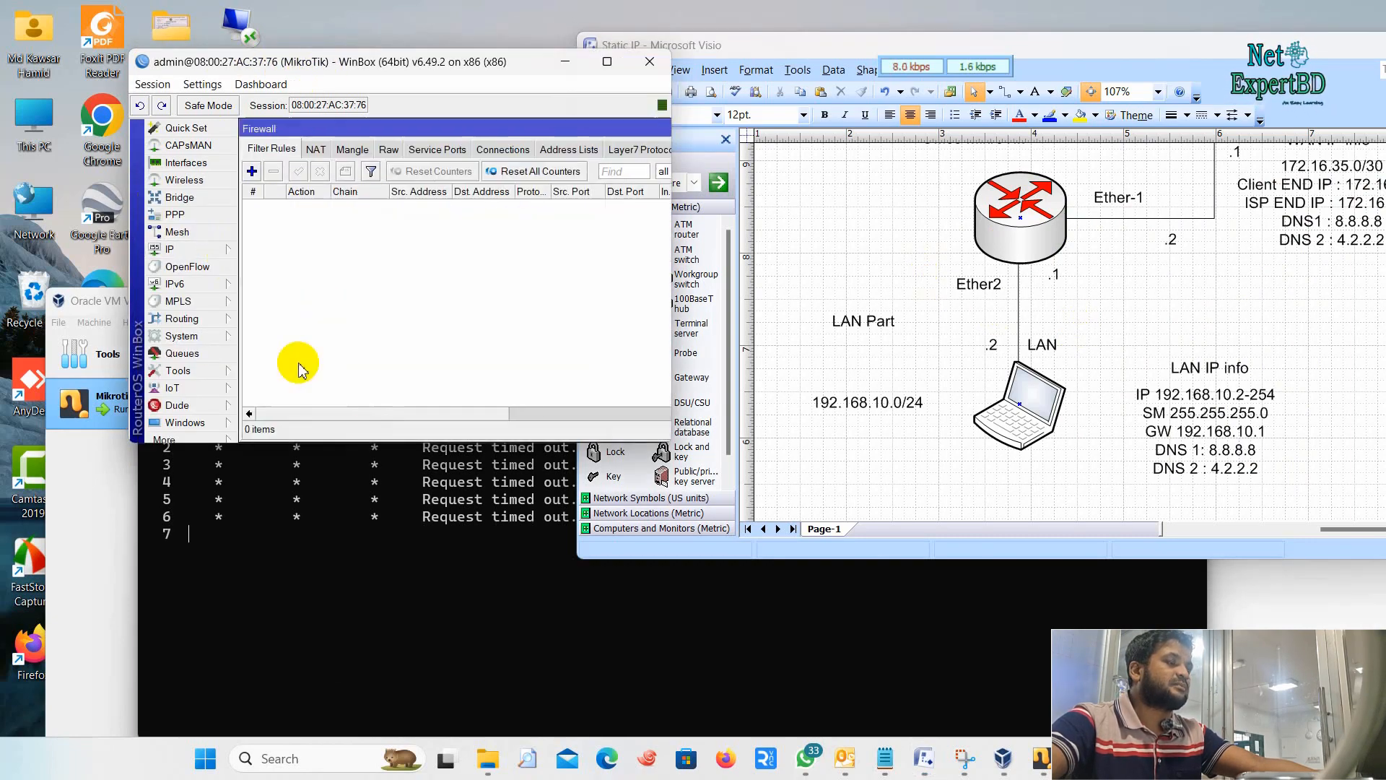
click(316, 150)
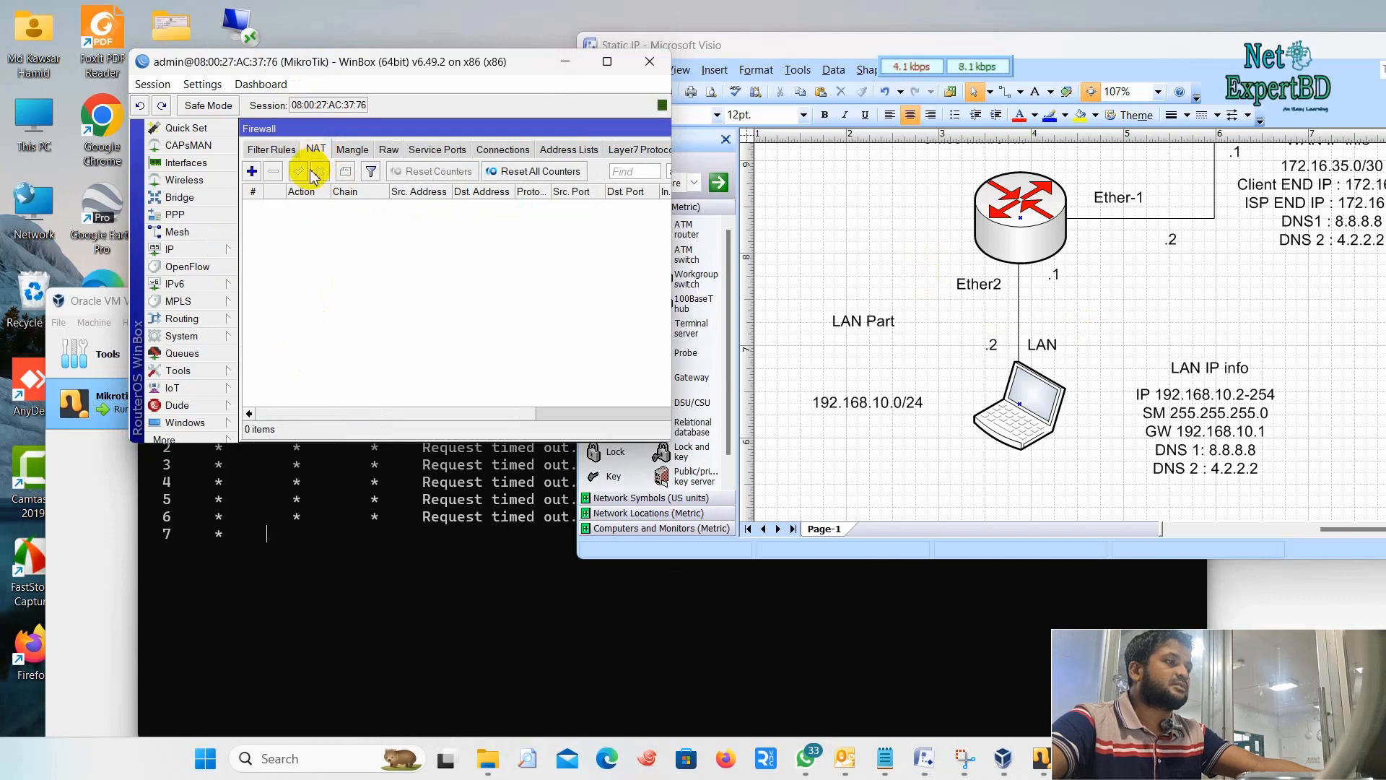
click(251, 171)
click(476, 193)
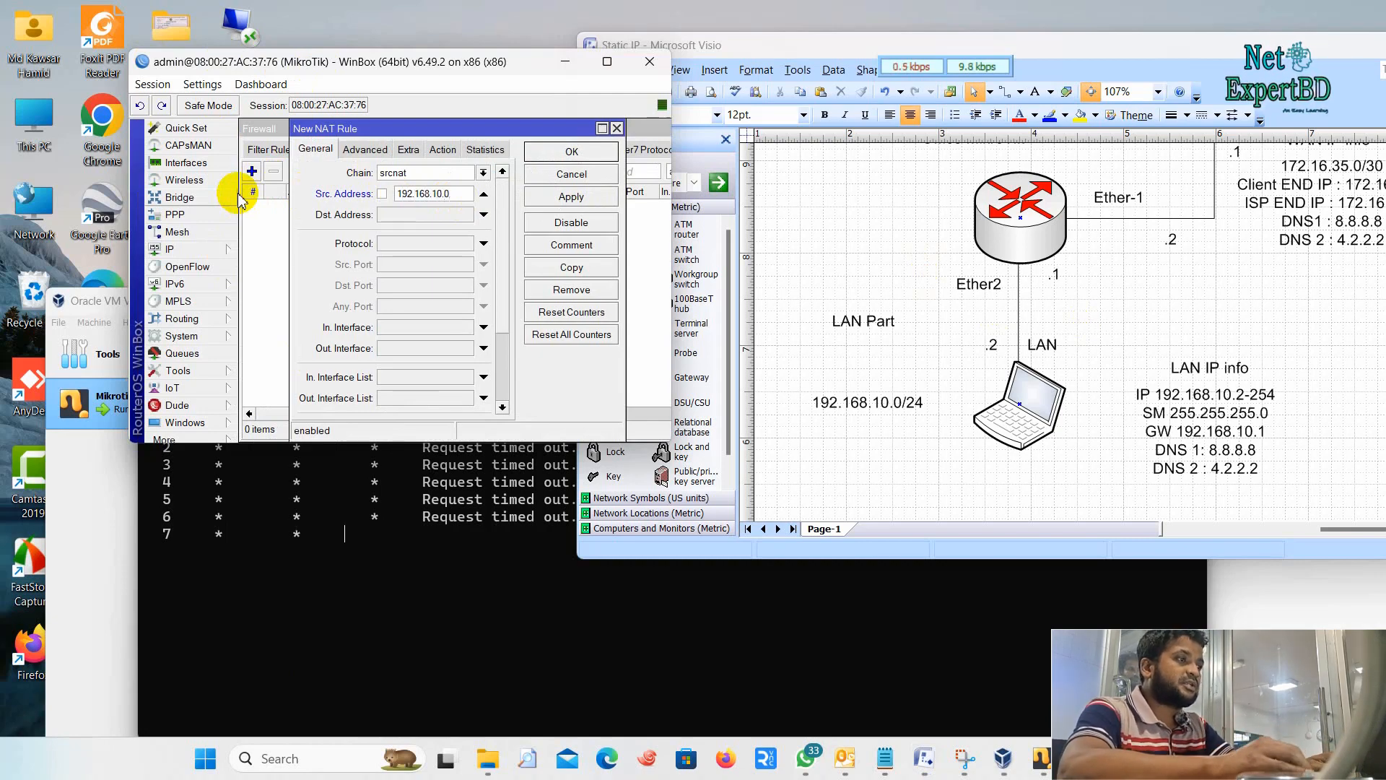
text(4)
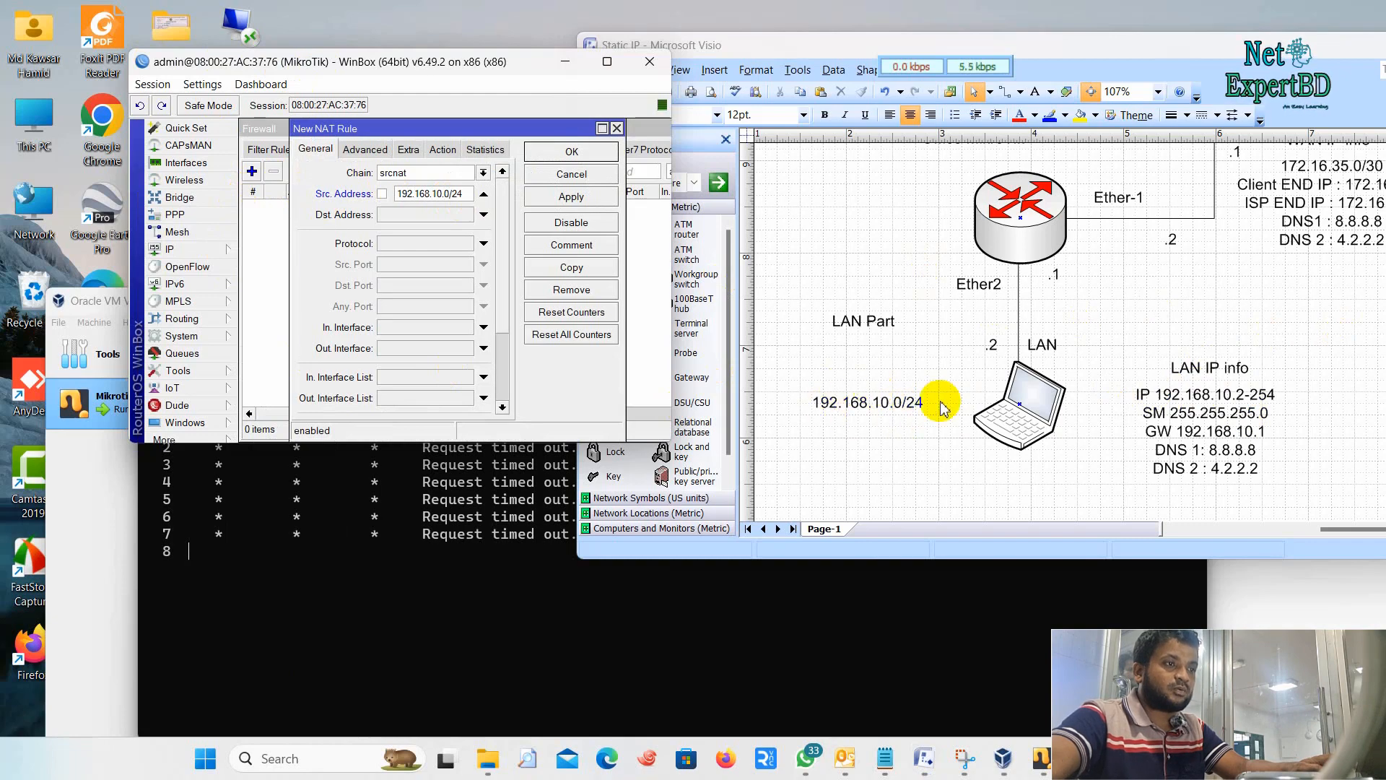
scroll(1163, 413, up, 1)
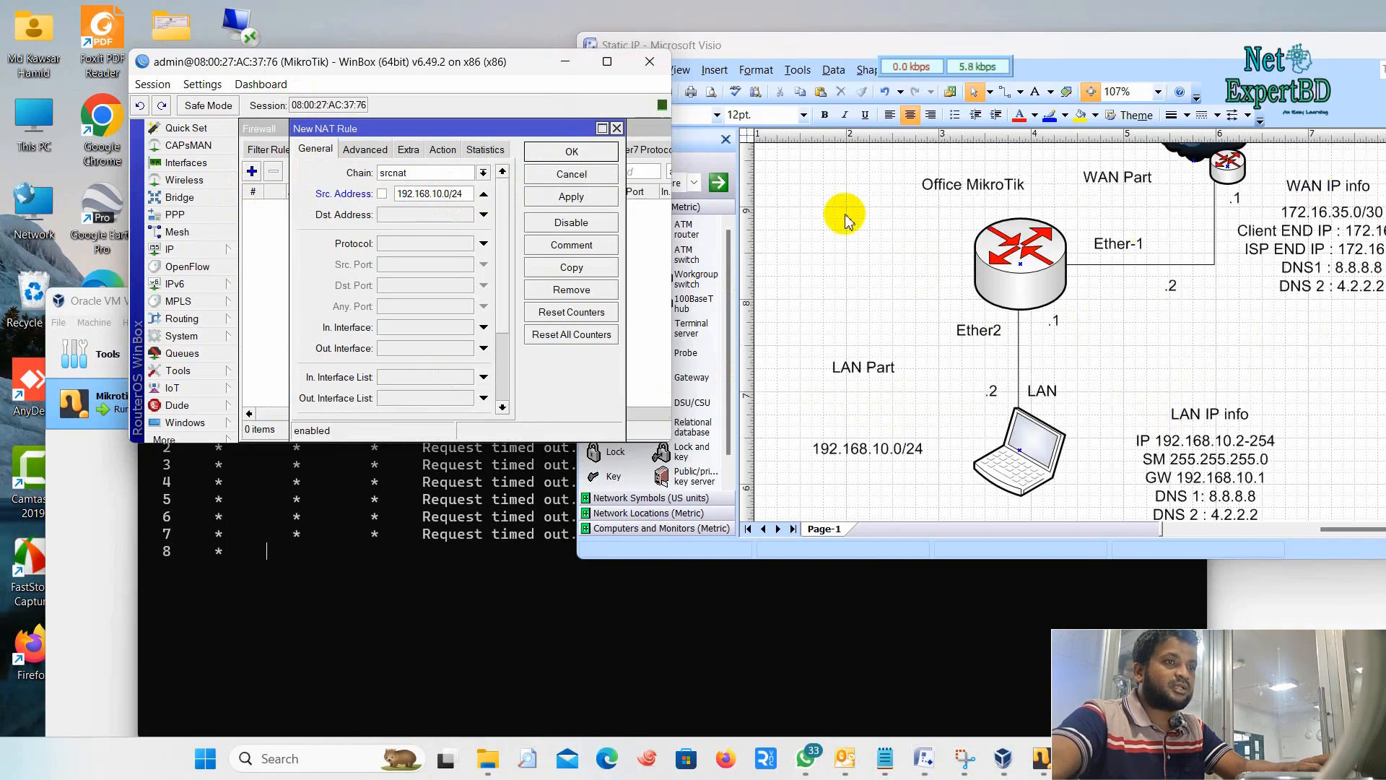
Set the NAT rule's action to masquerade, then apply and save the rule.
click(444, 150)
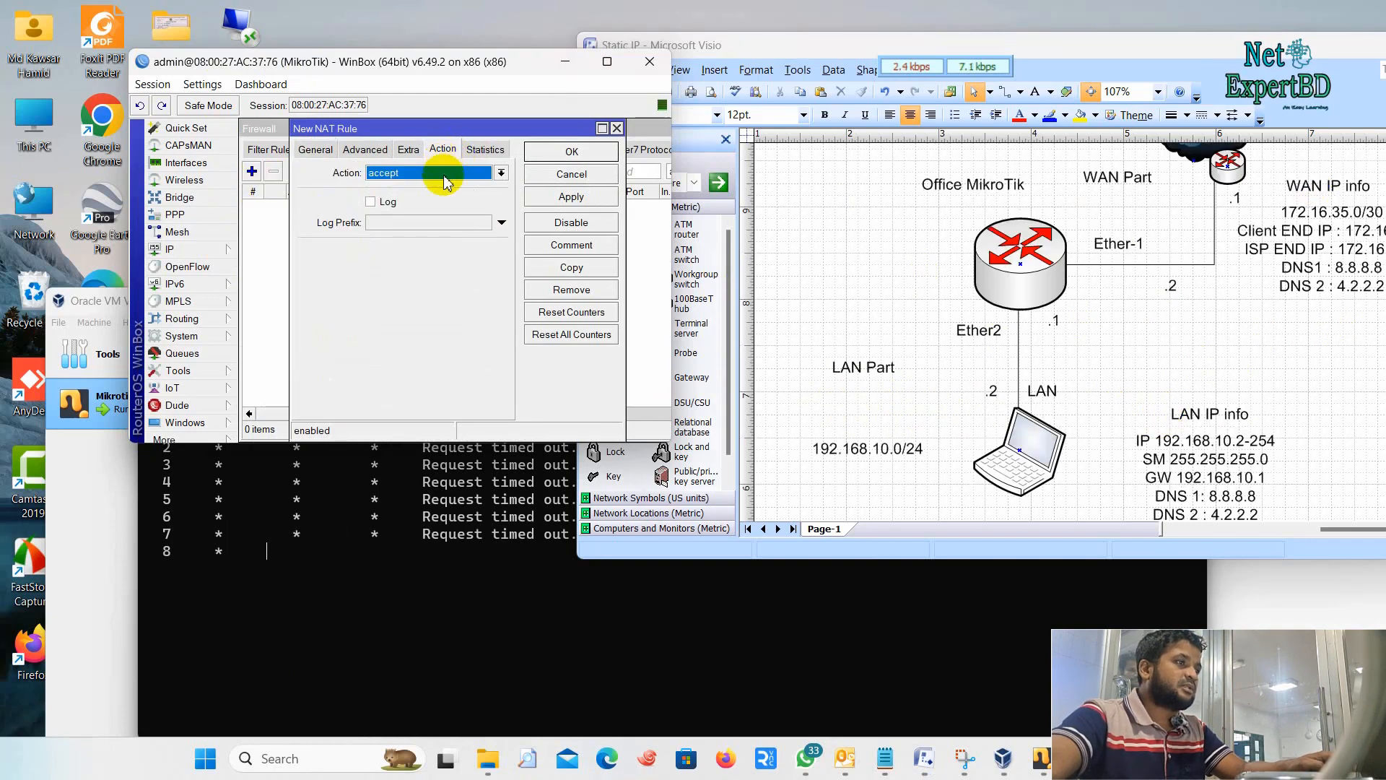
click(459, 173)
click(421, 240)
click(590, 197)
click(571, 153)
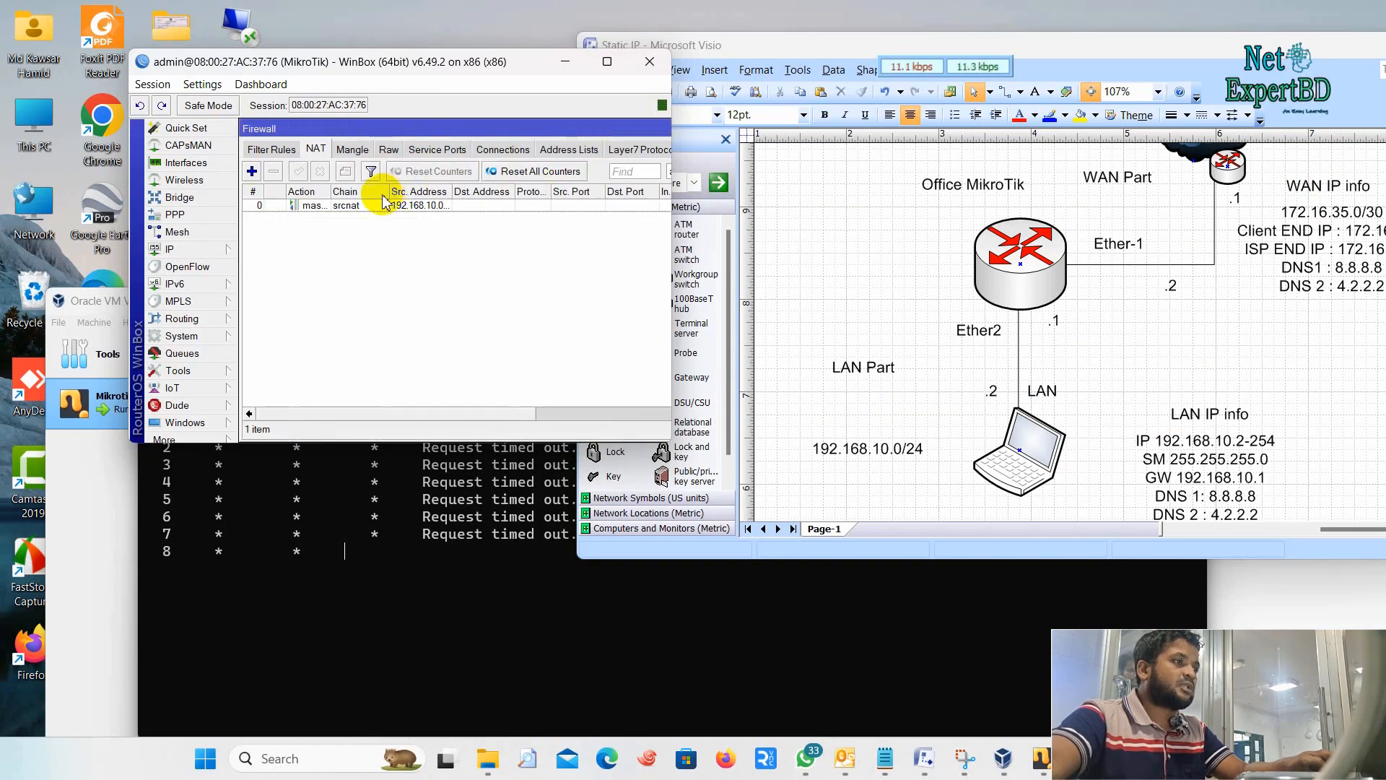
Stop the running trace, rerun tracert -d 8.8.8.8, and bring up the Visio diagram to compare the path.
click(462, 550)
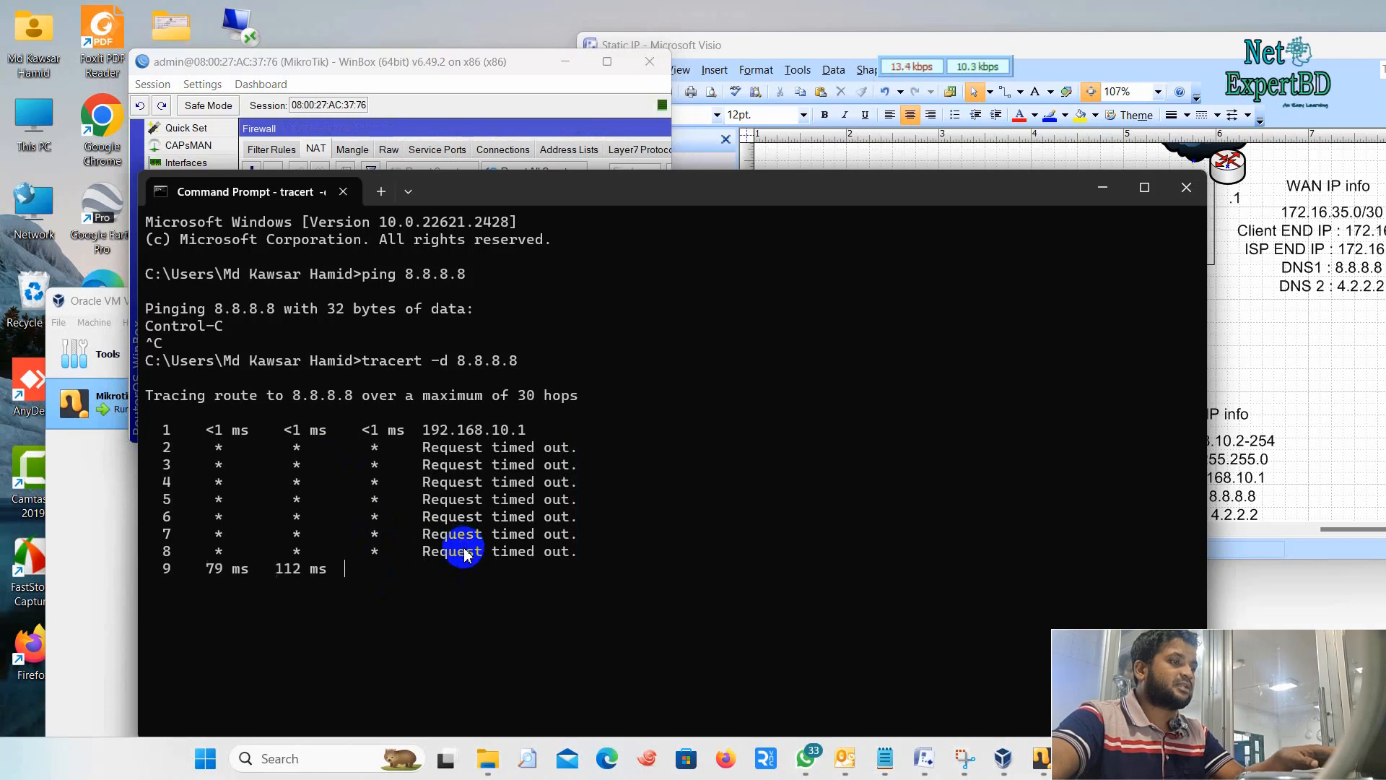
key(ctrl+c)
key(Return)
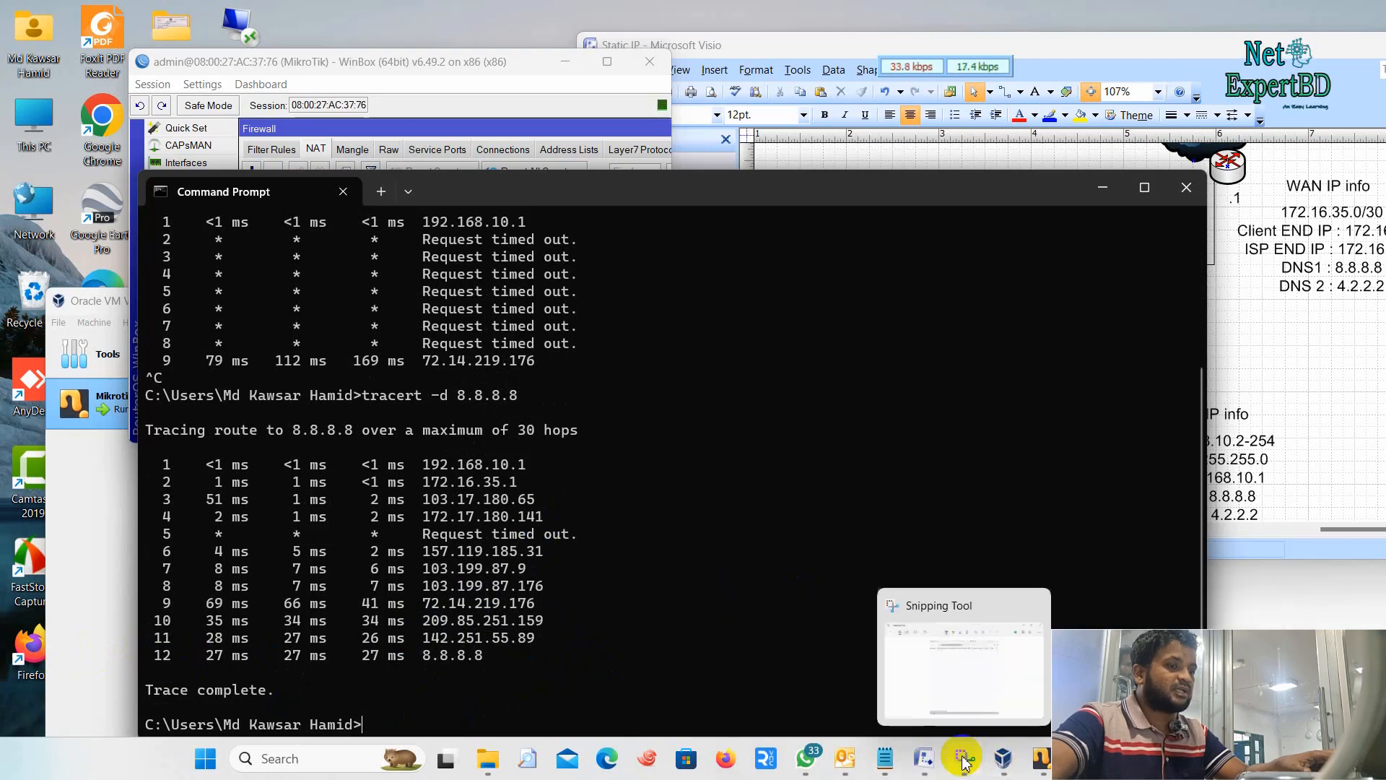
click(937, 762)
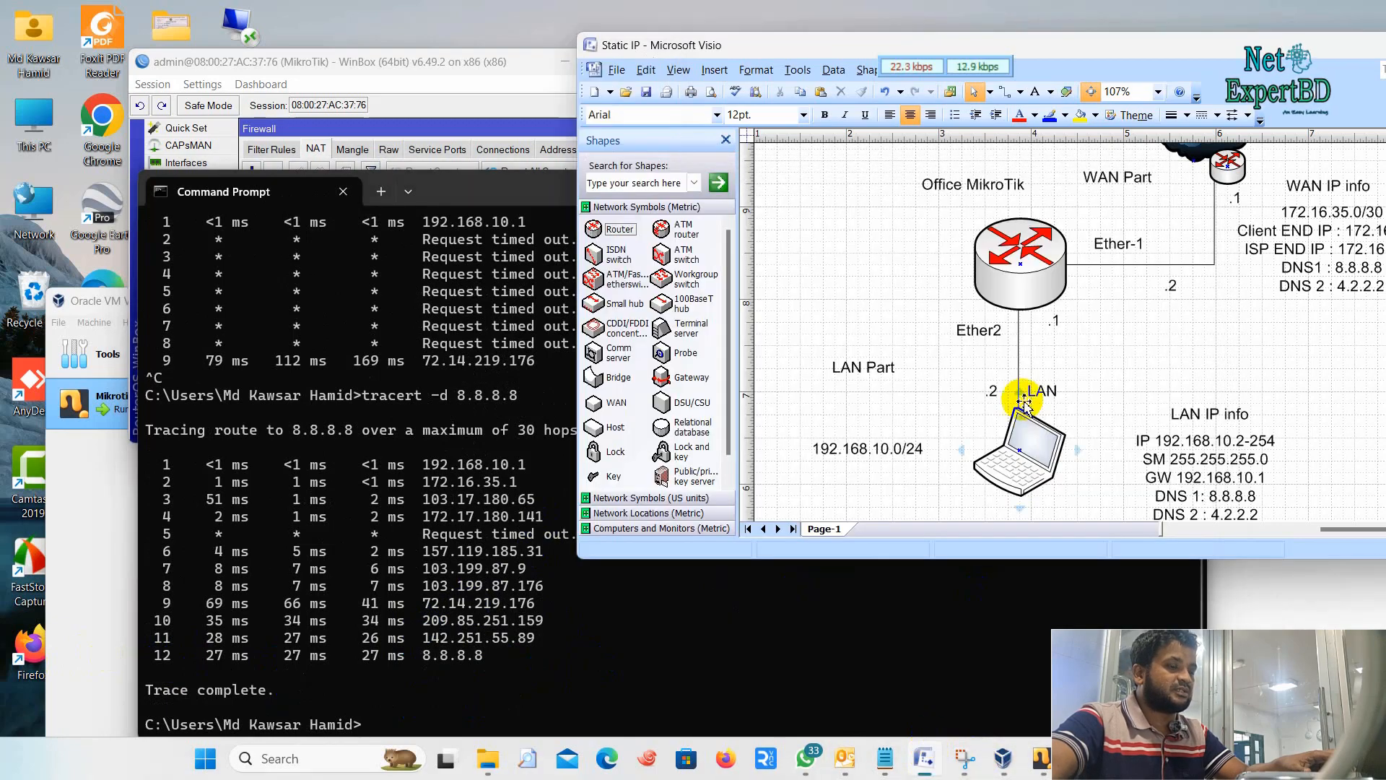
scroll(1011, 475, up, 2)
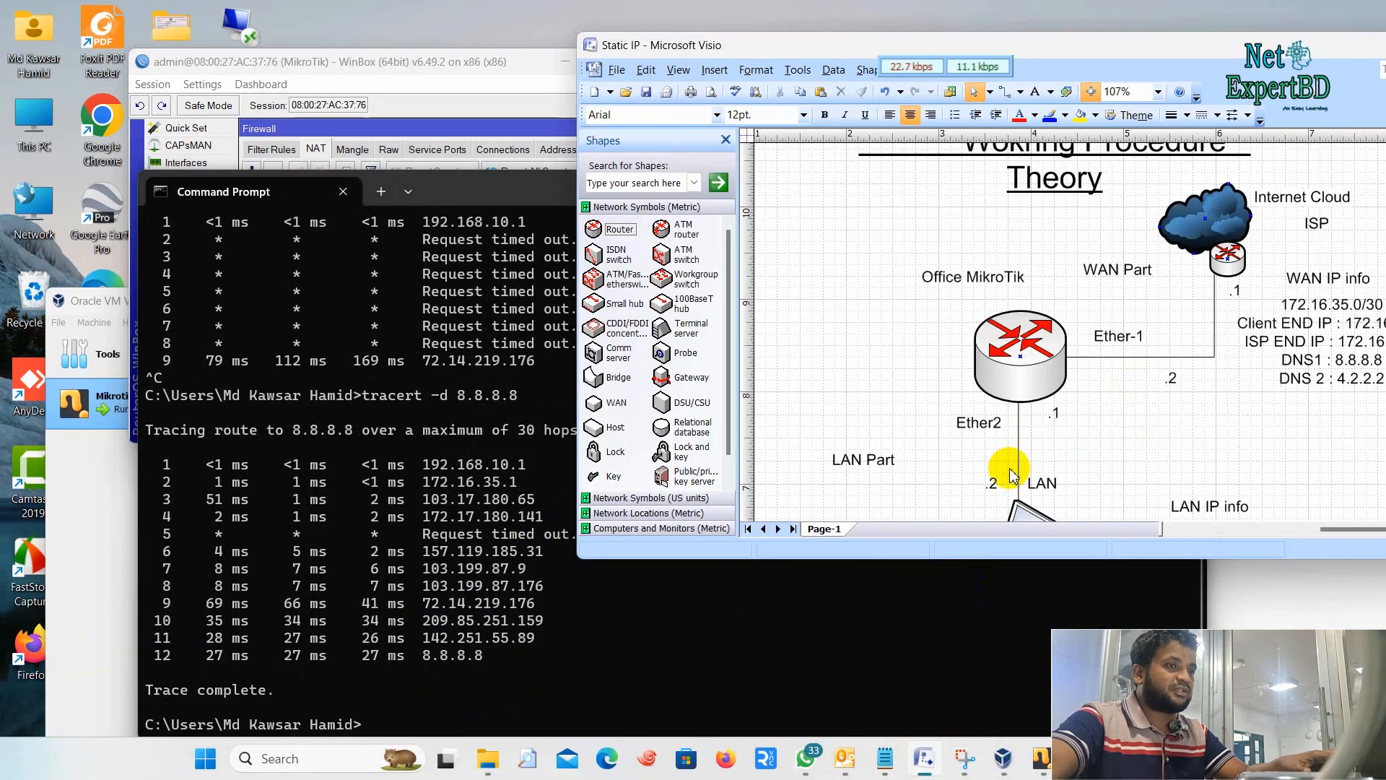
Switch to Firefox, load kernel.org to test browsing, and minimize the browser.
click(725, 760)
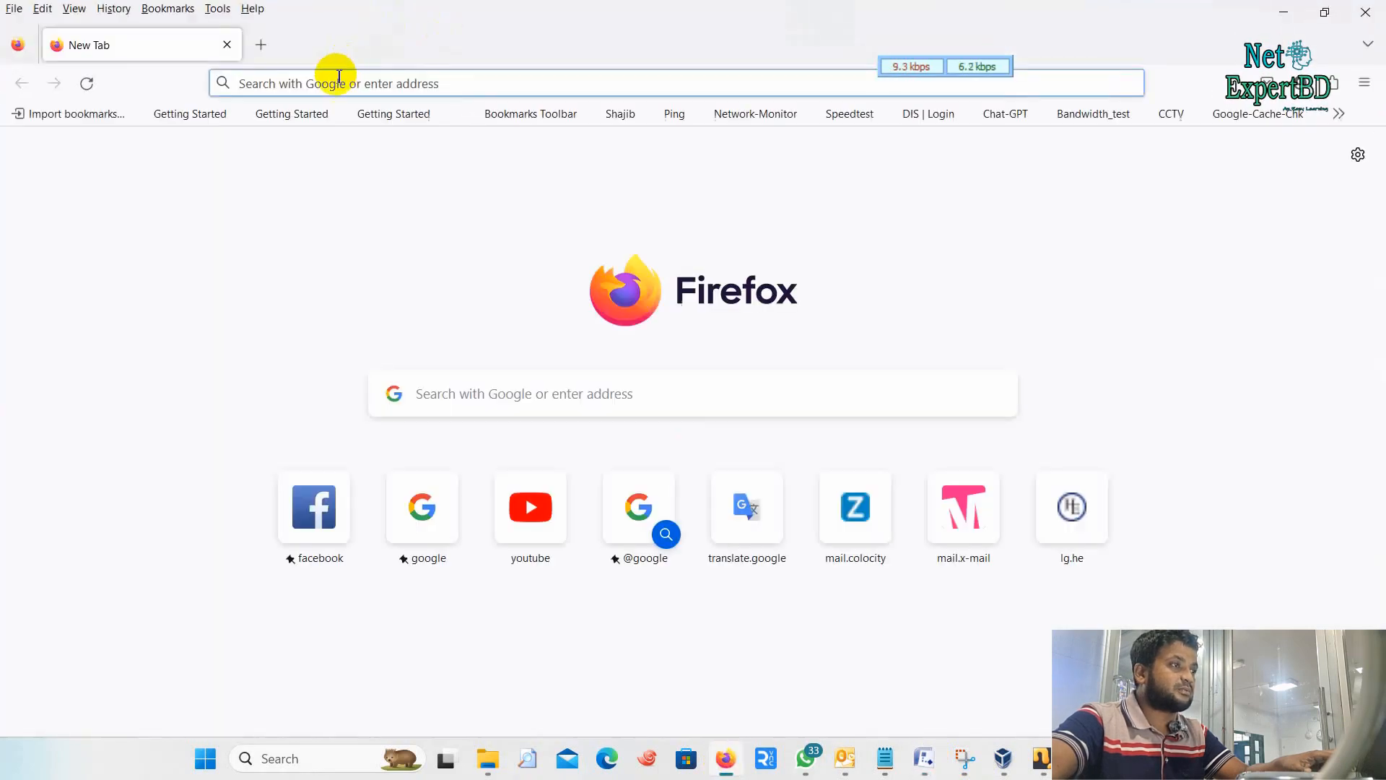
text(kernel.org/)
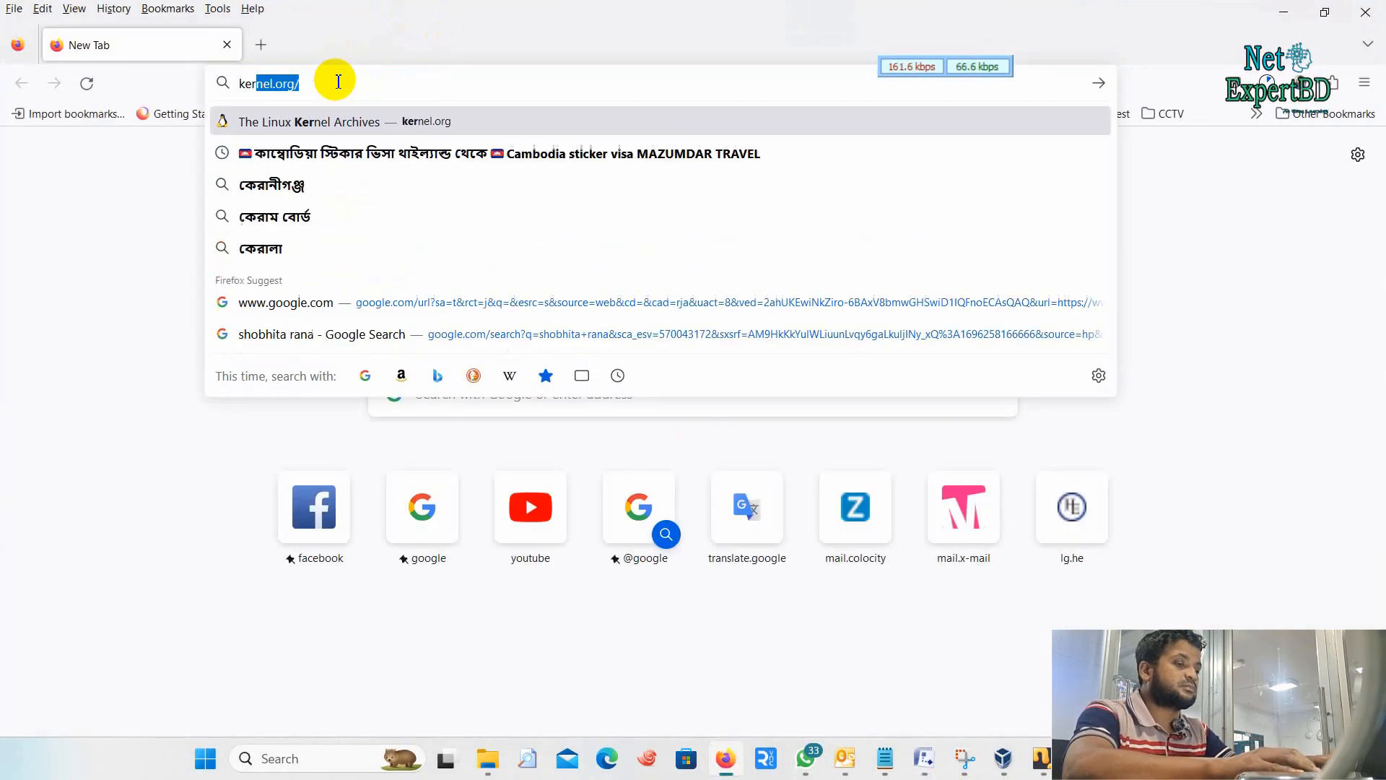
key(Return)
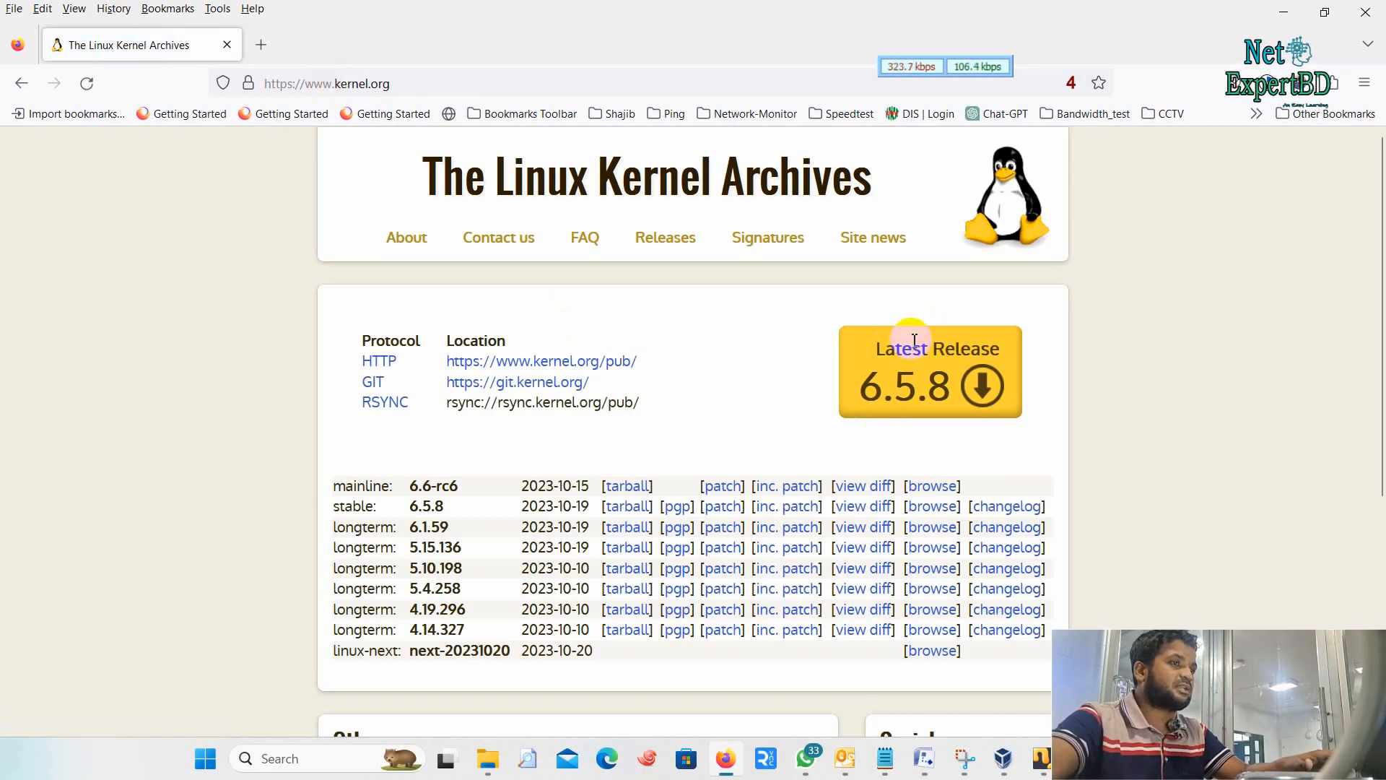
click(1281, 15)
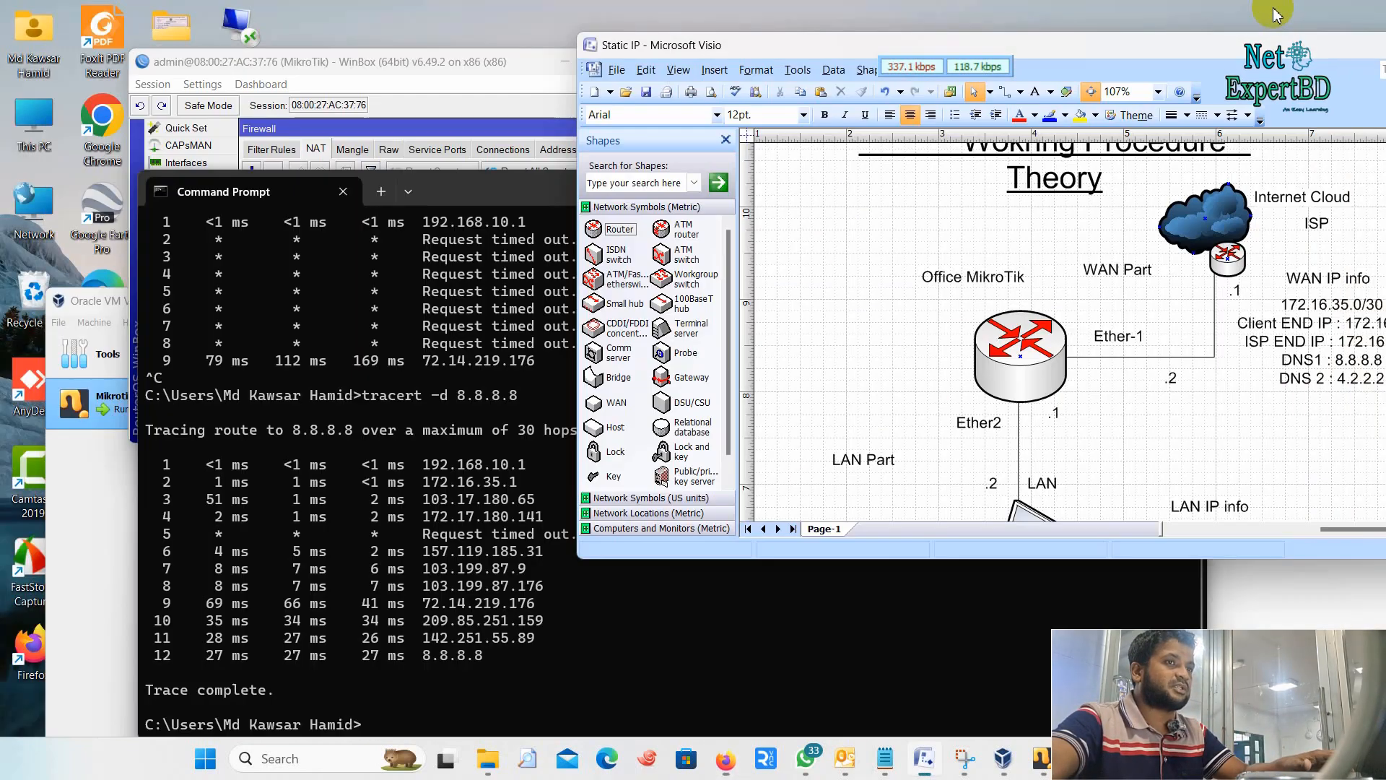
Enlarge the Visio window and move it clear of the trace output to compare the hops with the diagram.
drag(1099, 559, 1098, 692)
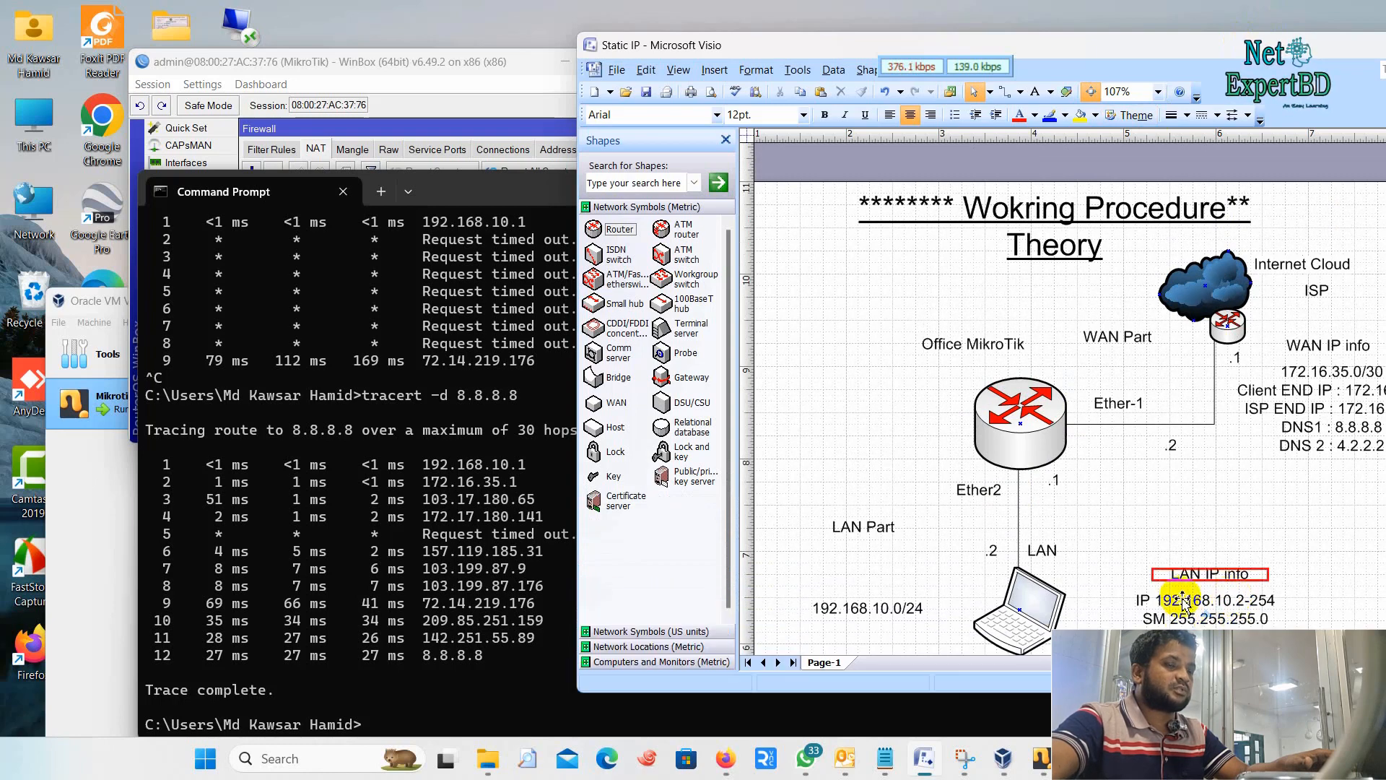
click(506, 456)
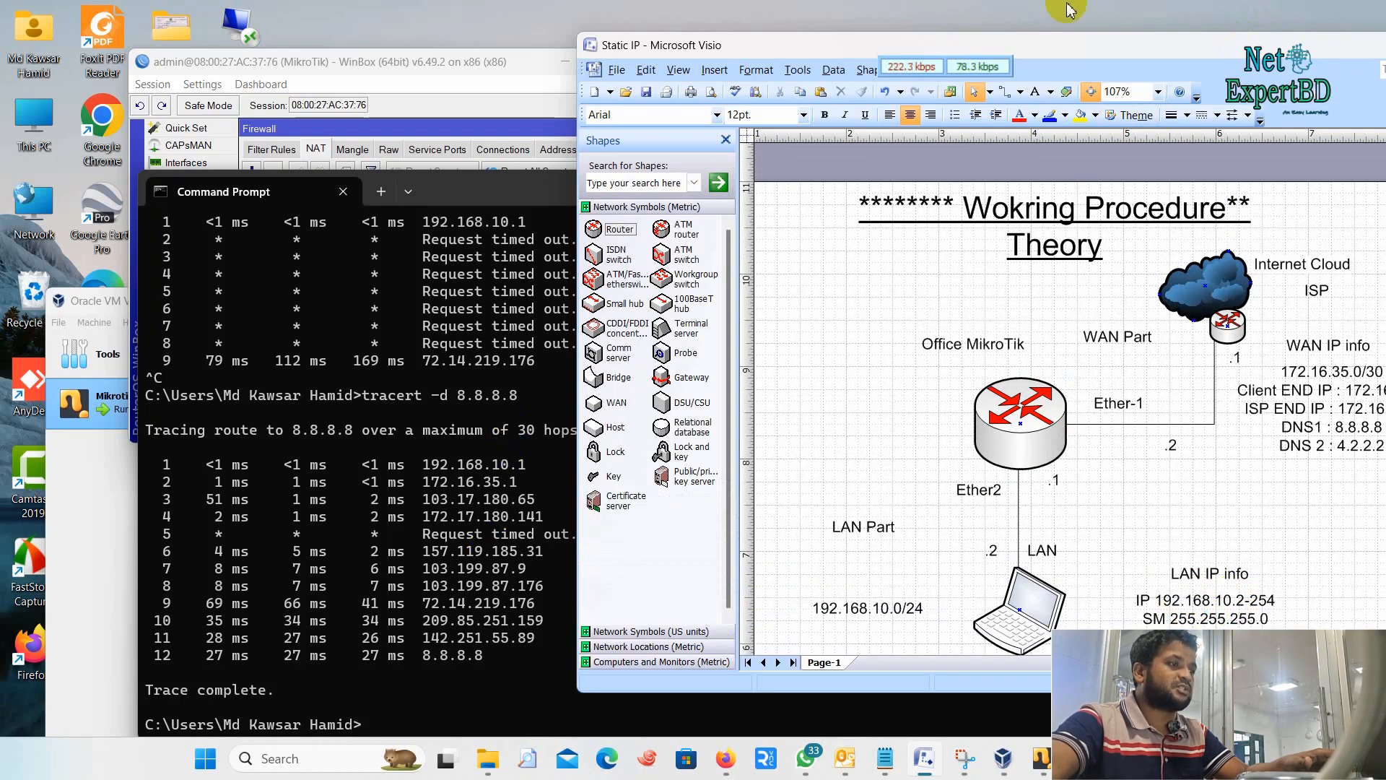
drag(866, 37, 953, 20)
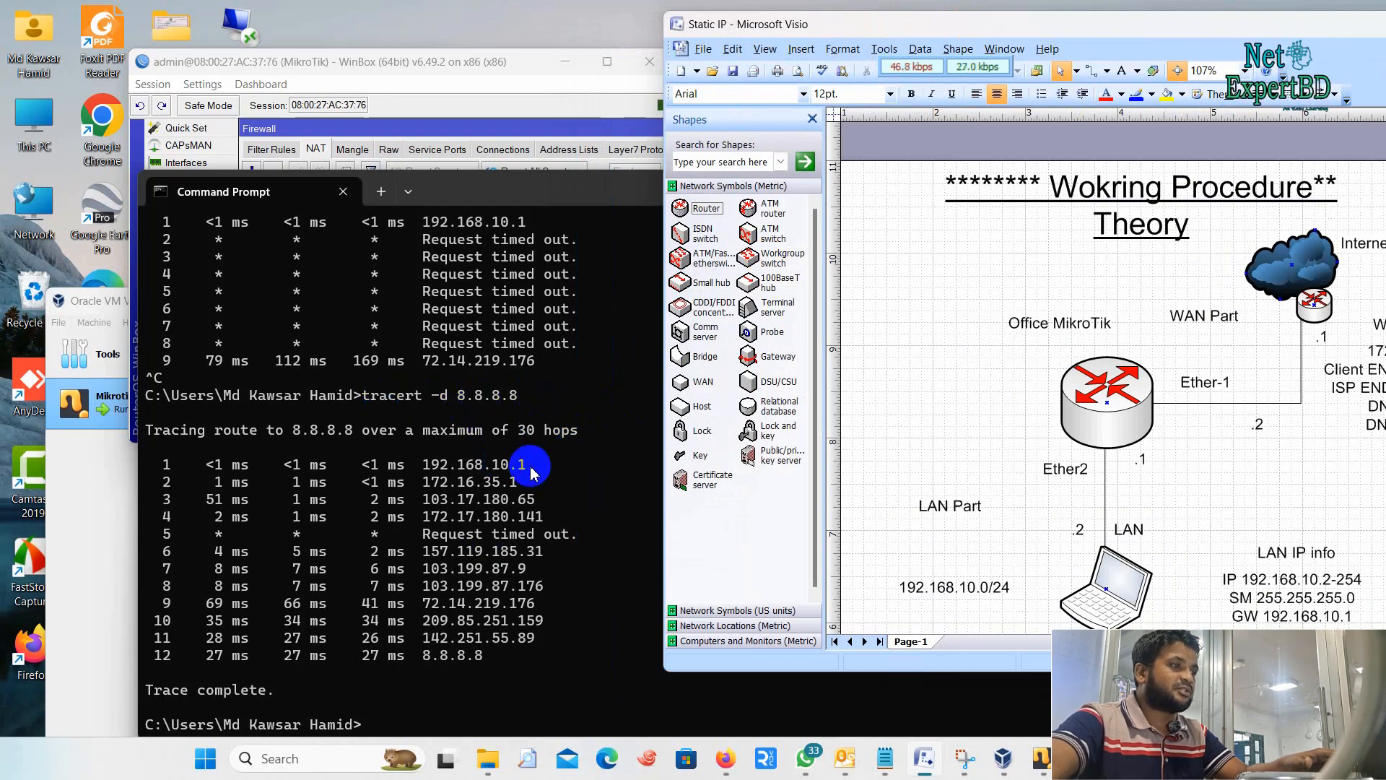
click(1104, 572)
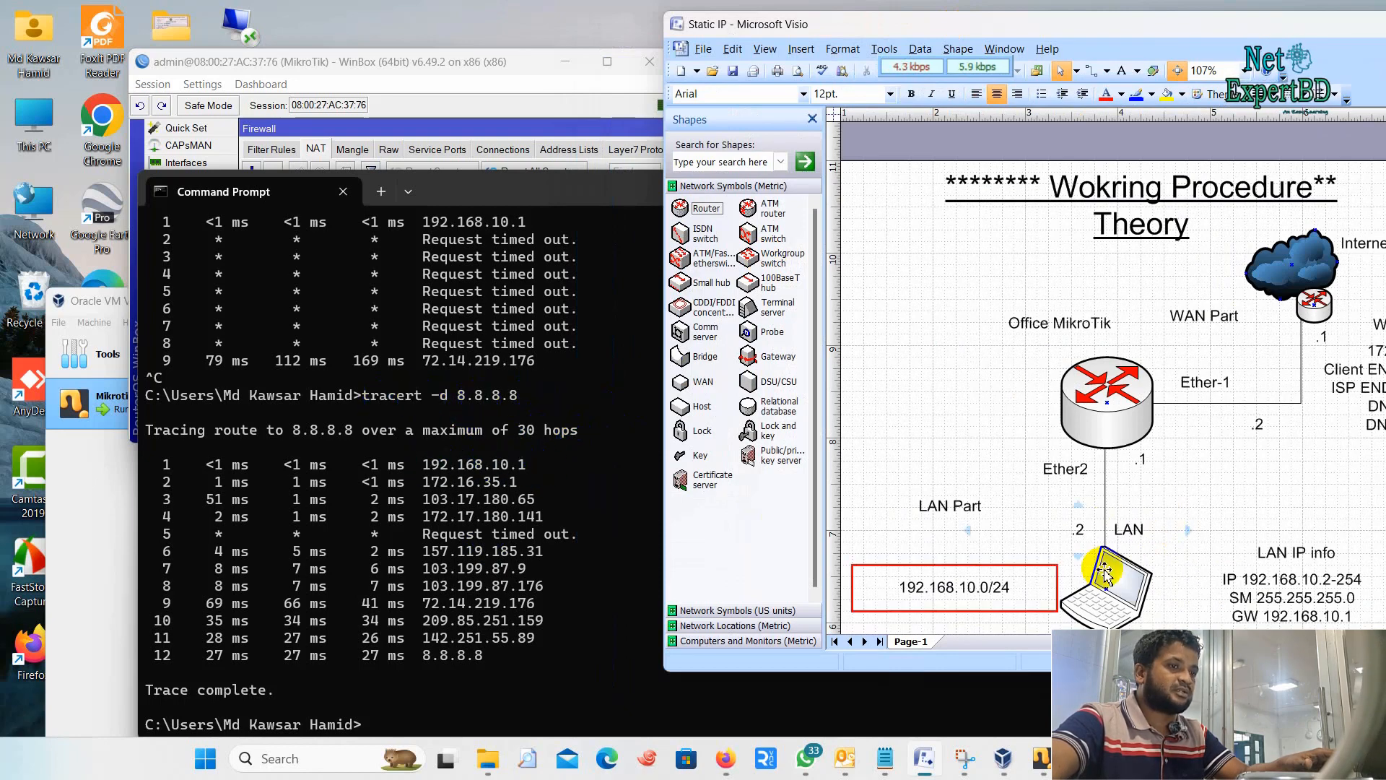
Compare the first trace hops with the diagram's laptop, office router LAN side and ISP router, shifting Visio to reveal the WAN IP info.
click(1098, 599)
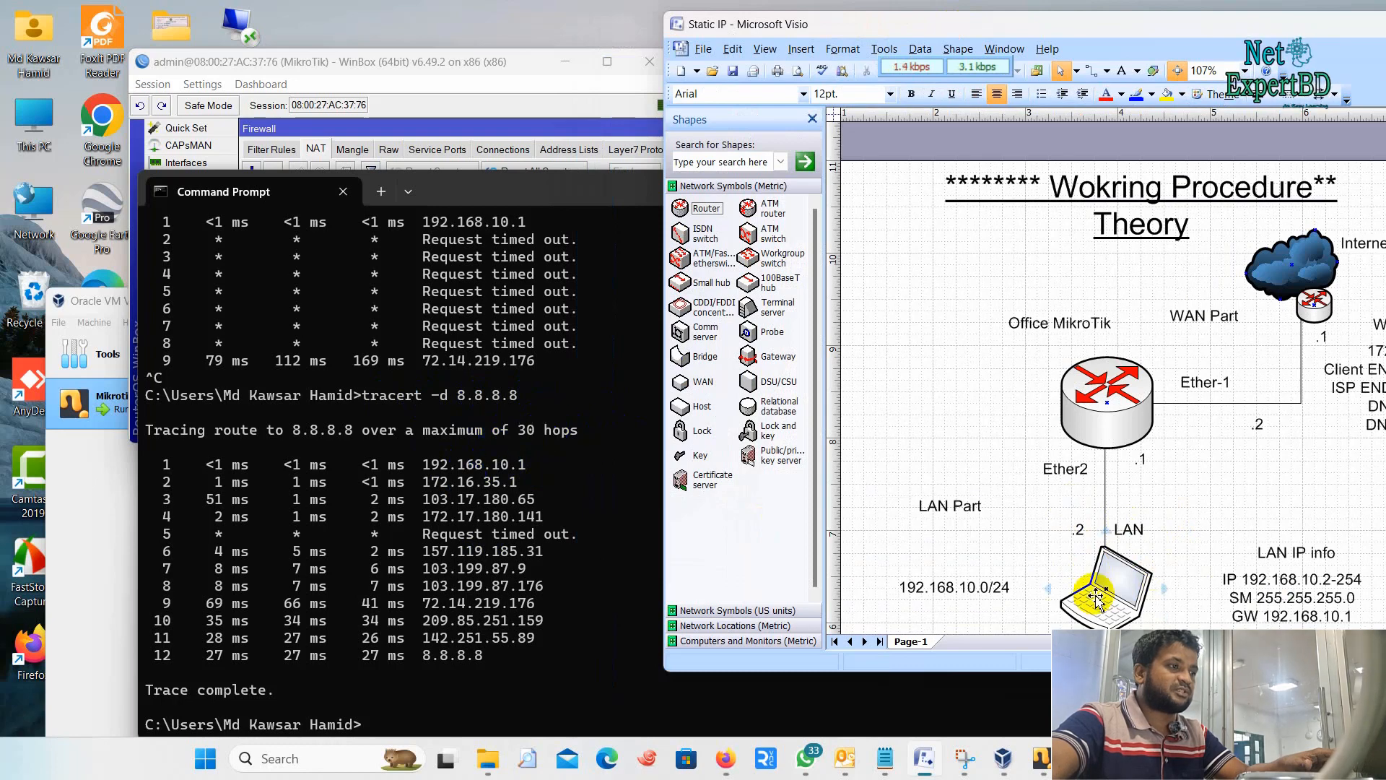
click(960, 596)
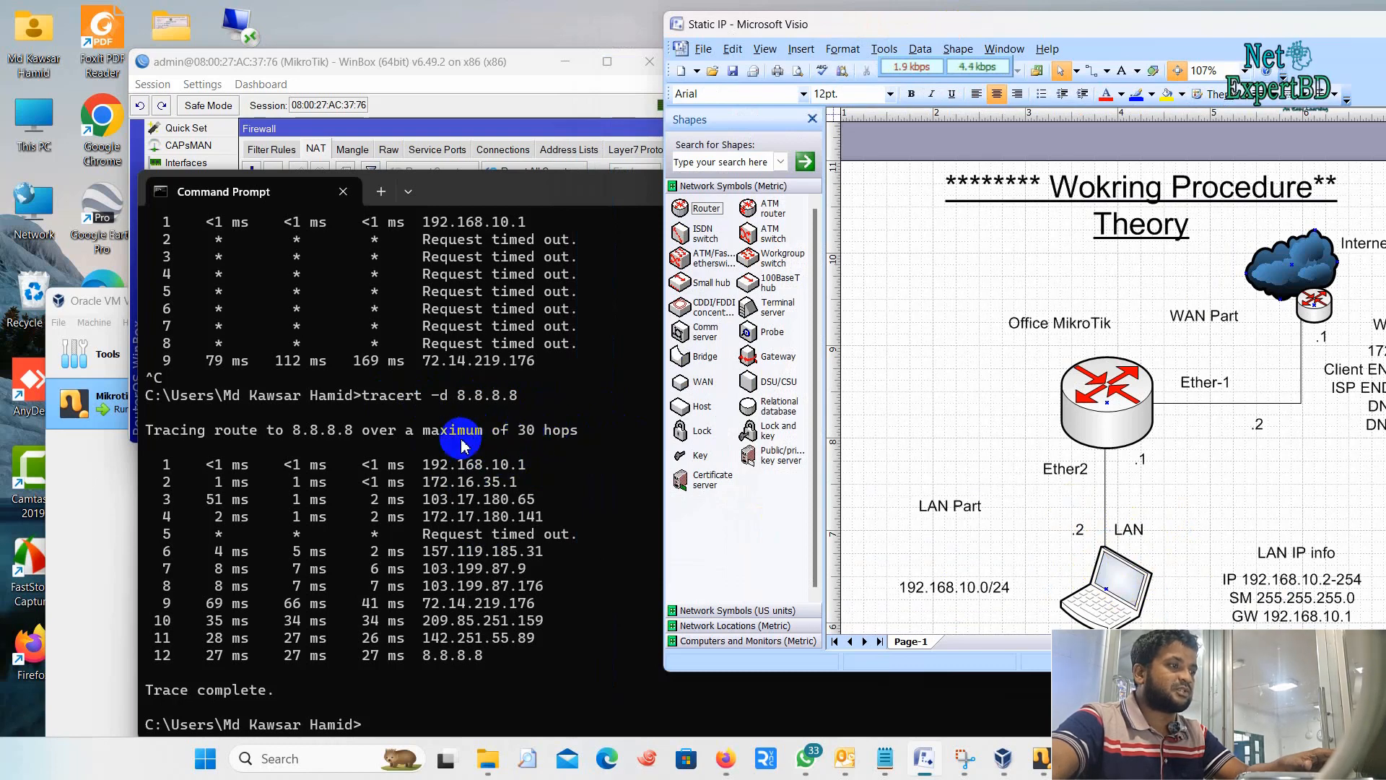
click(1133, 429)
click(1122, 466)
click(1348, 620)
click(1141, 458)
click(557, 466)
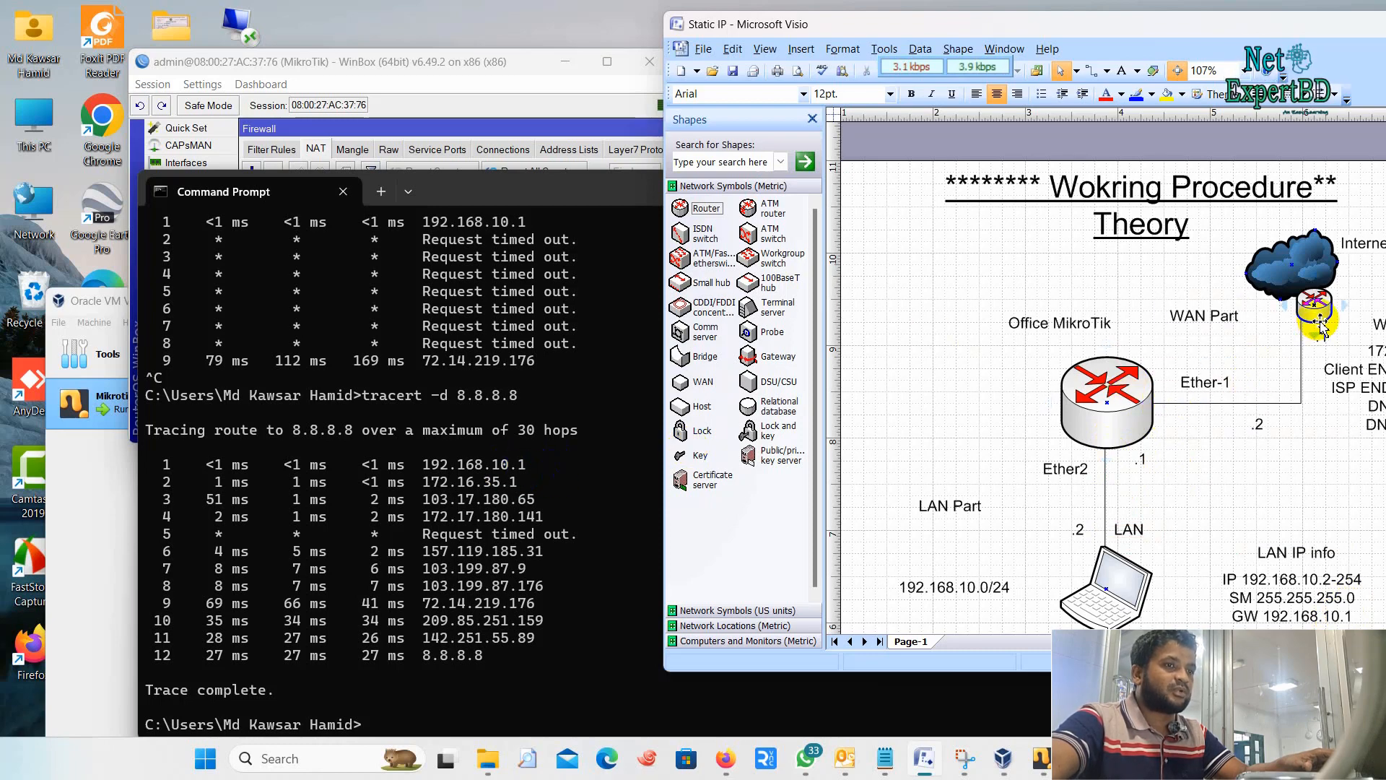
drag(1114, 27, 1018, 28)
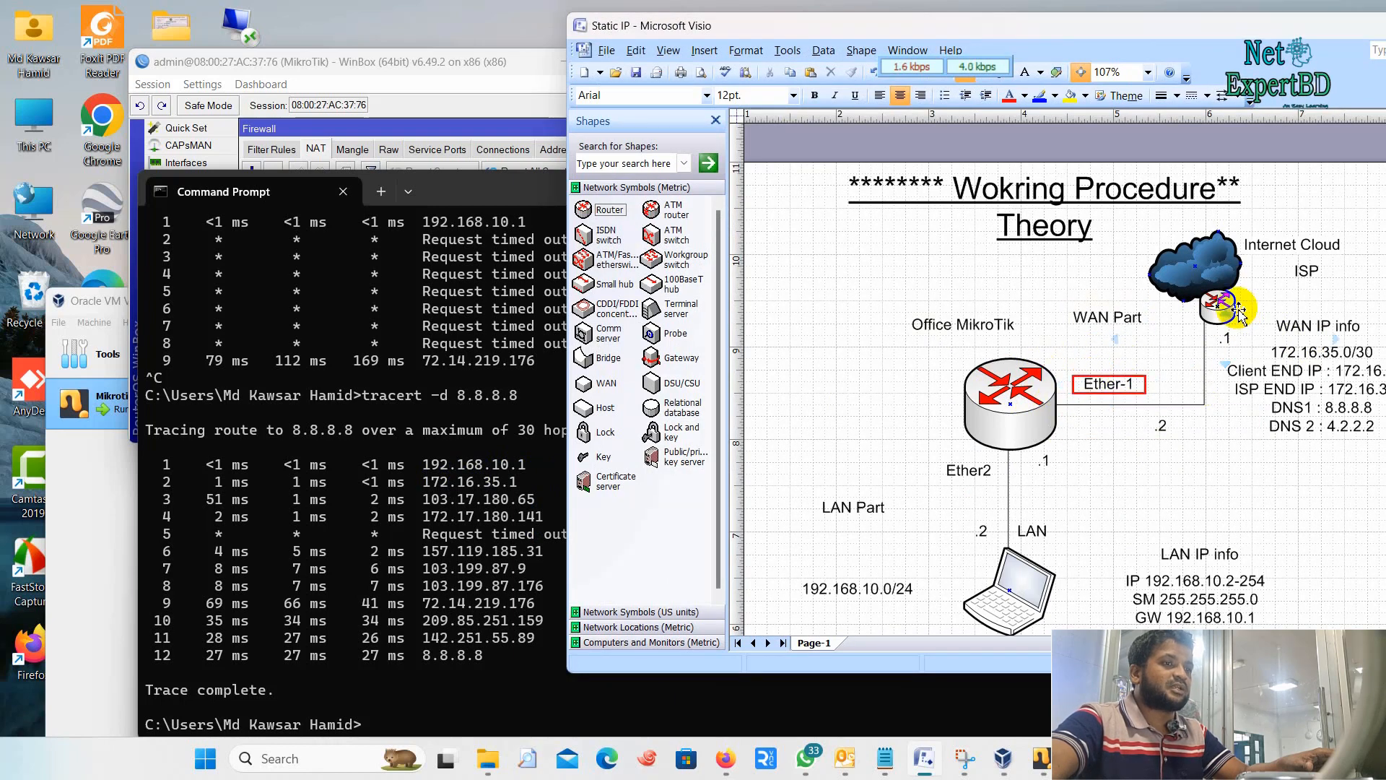
Switch to WinBox, check the default route's gateway in the route list, and close the open router windows.
click(390, 72)
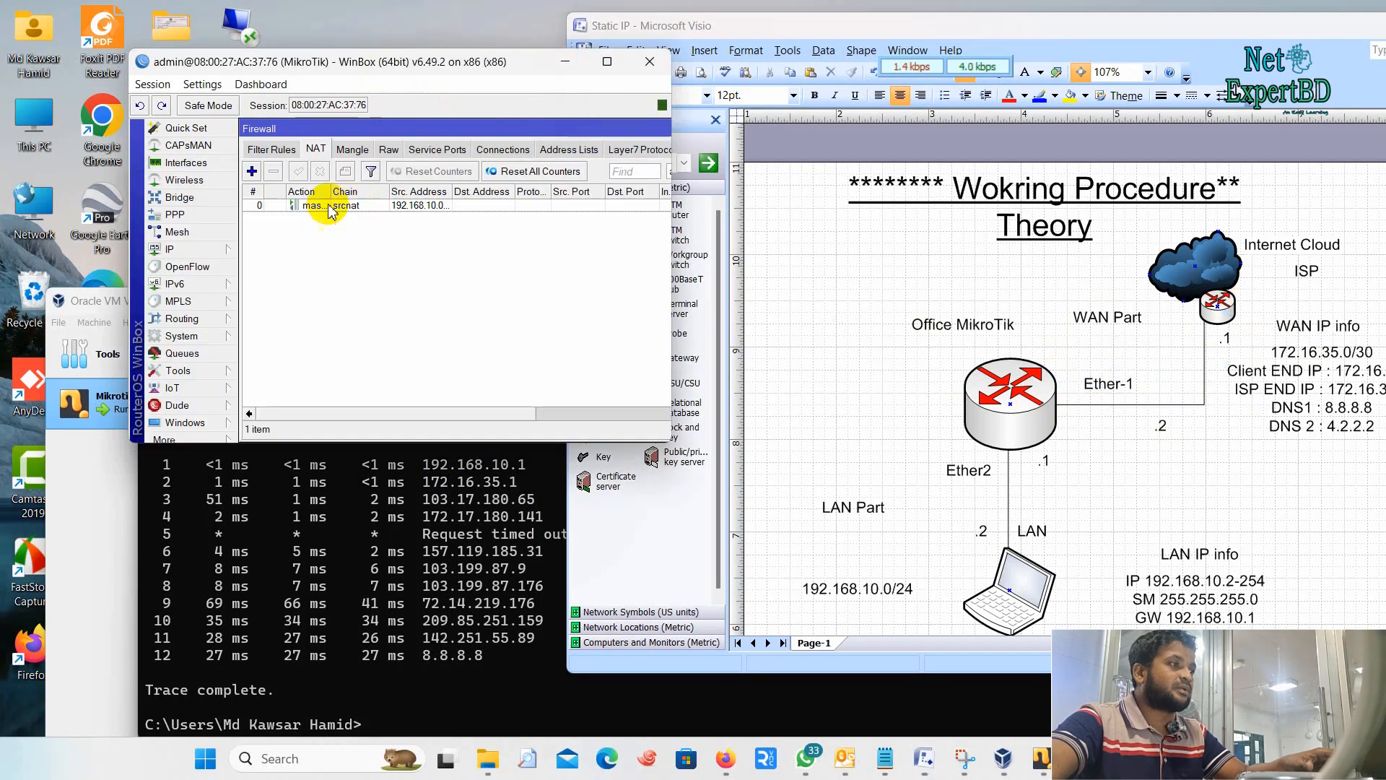
click(220, 253)
click(281, 496)
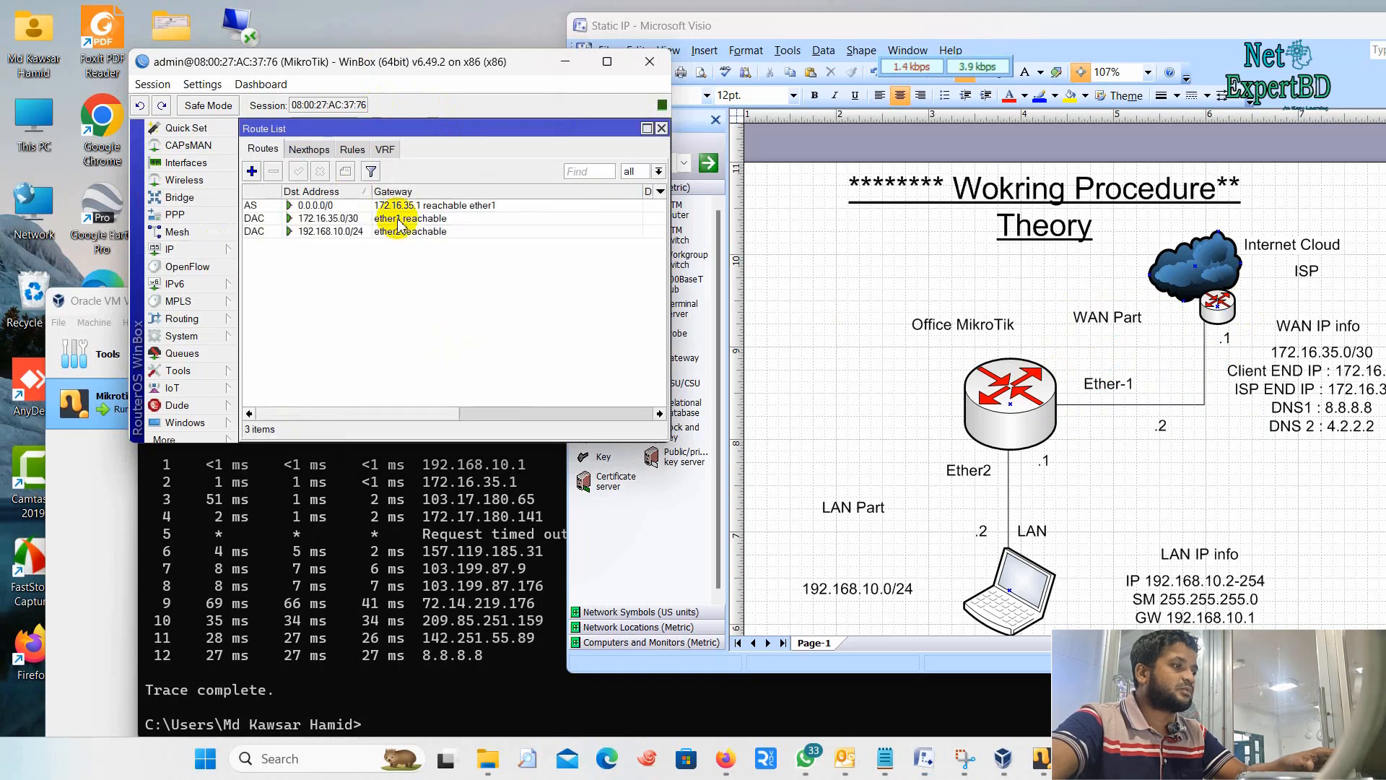
click(381, 207)
key(Escape)
key(Escape)
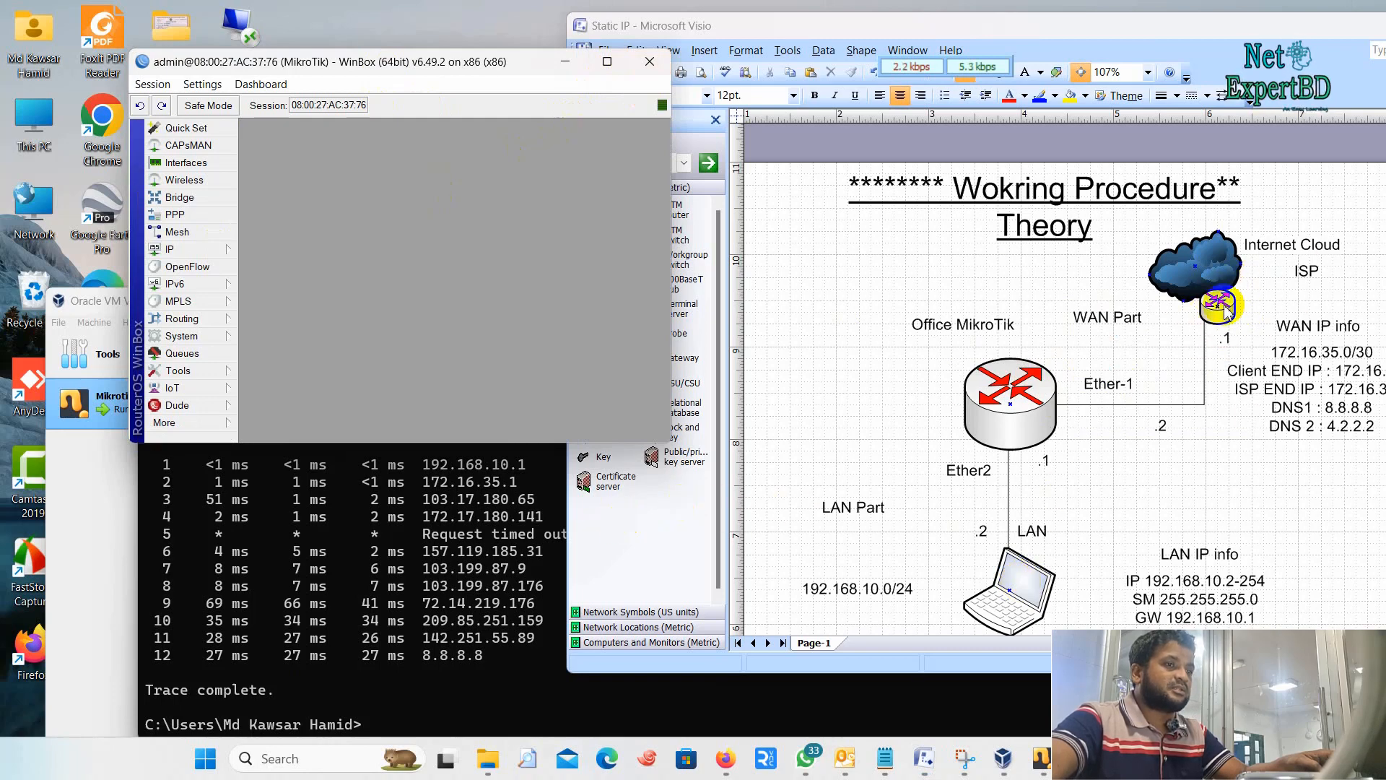
Compare the second trace hop in Command Prompt with the ISP router on the Visio diagram.
click(526, 469)
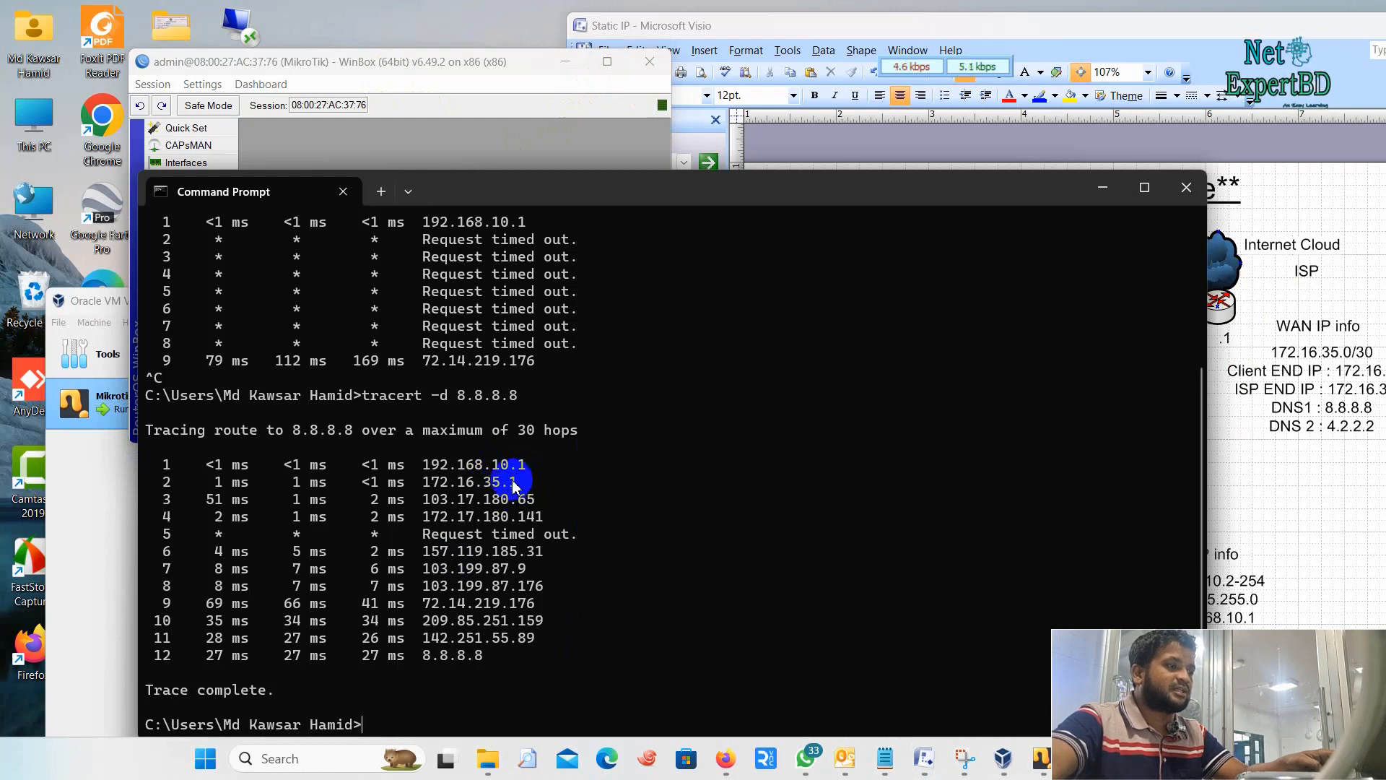
click(1325, 480)
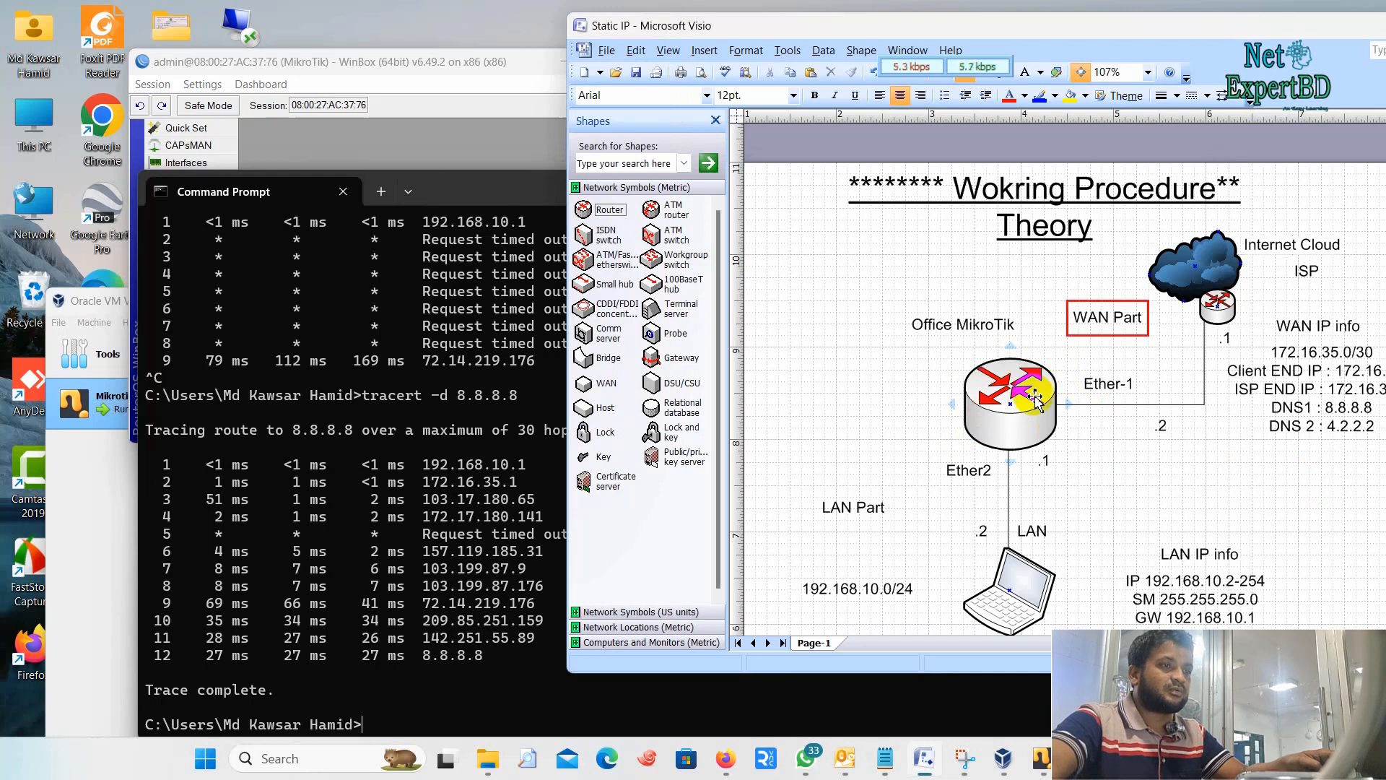
click(1231, 271)
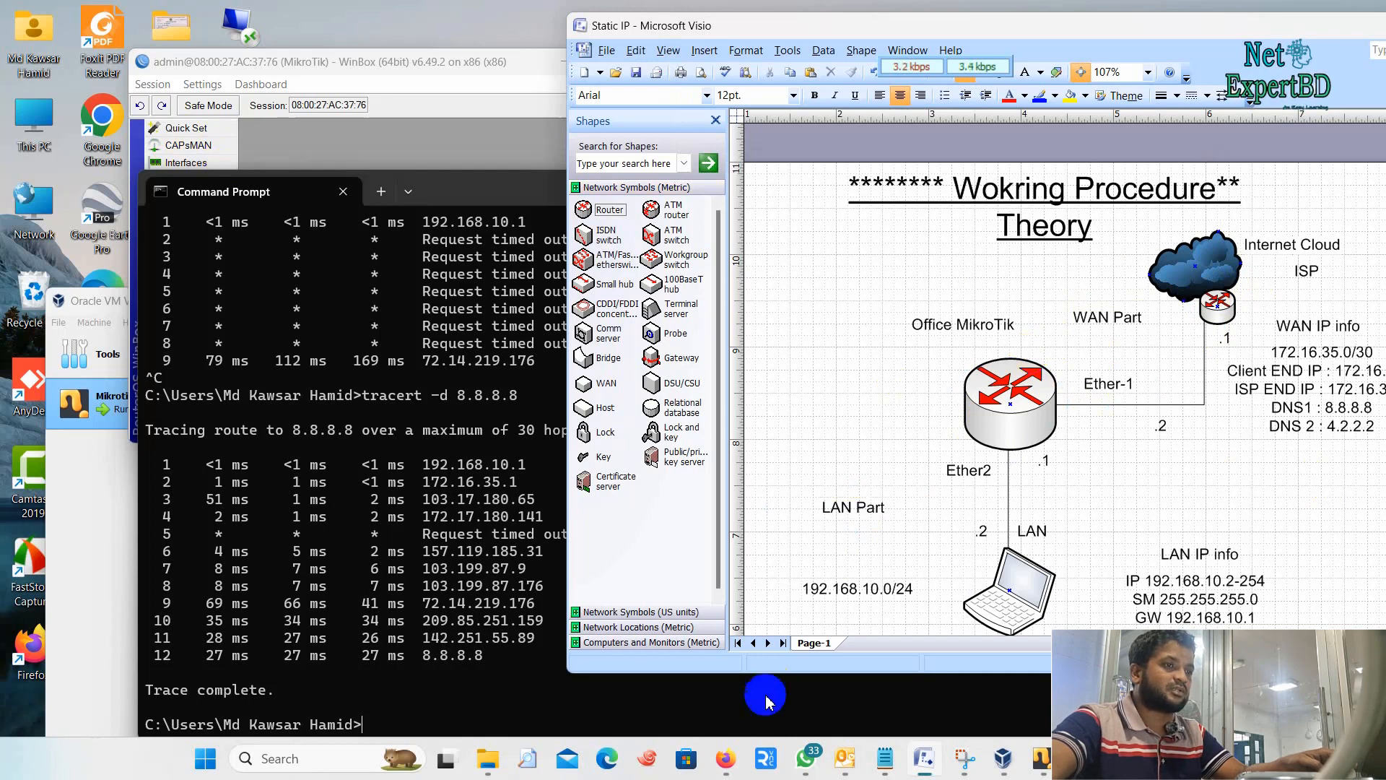
Restore Firefox with the kernel.org page and place it beside the WinBox window.
click(725, 758)
drag(570, 3, 921, 65)
drag(319, 64, 276, 67)
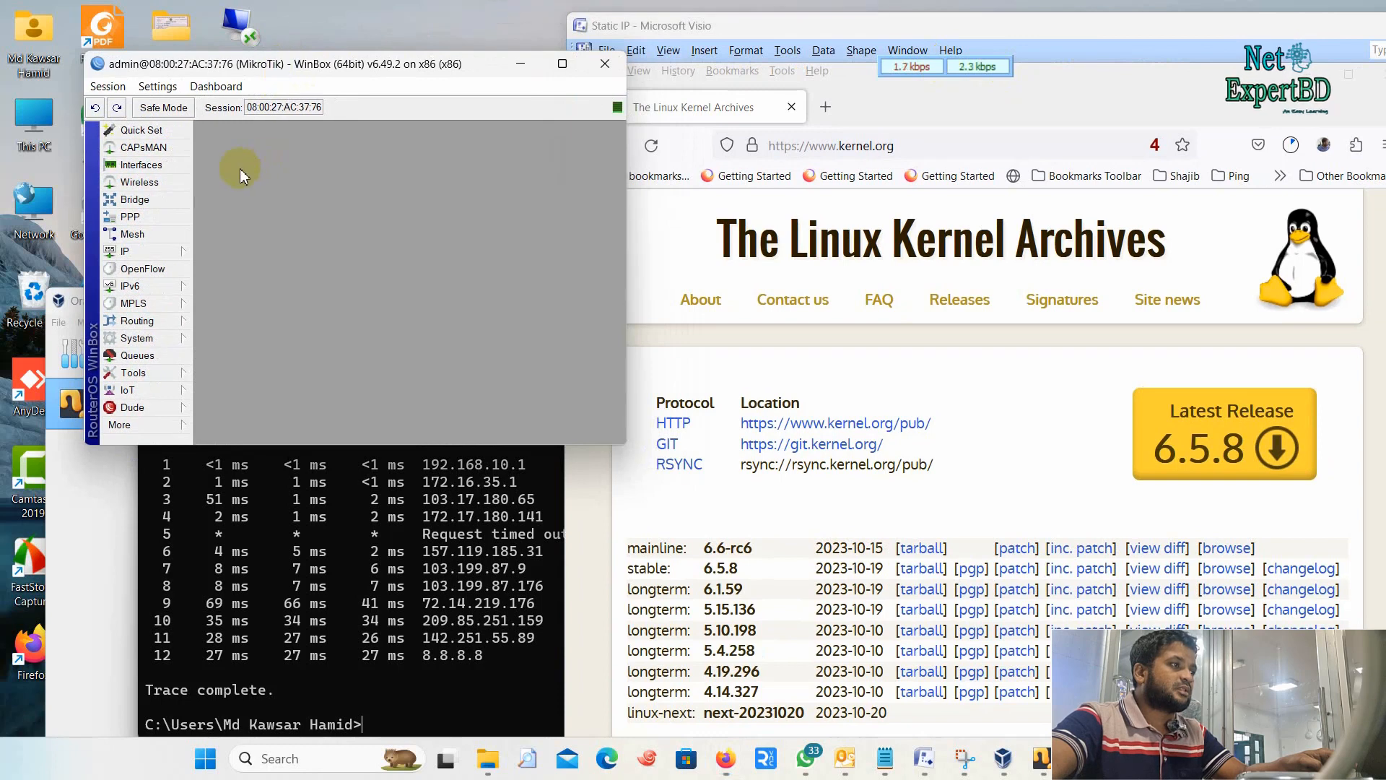
Start downloading Linux kernel 6.5.8, watch the Tx and Rx rates in the router's interface list, and minimize Firefox.
click(143, 167)
drag(340, 415, 397, 413)
click(1271, 446)
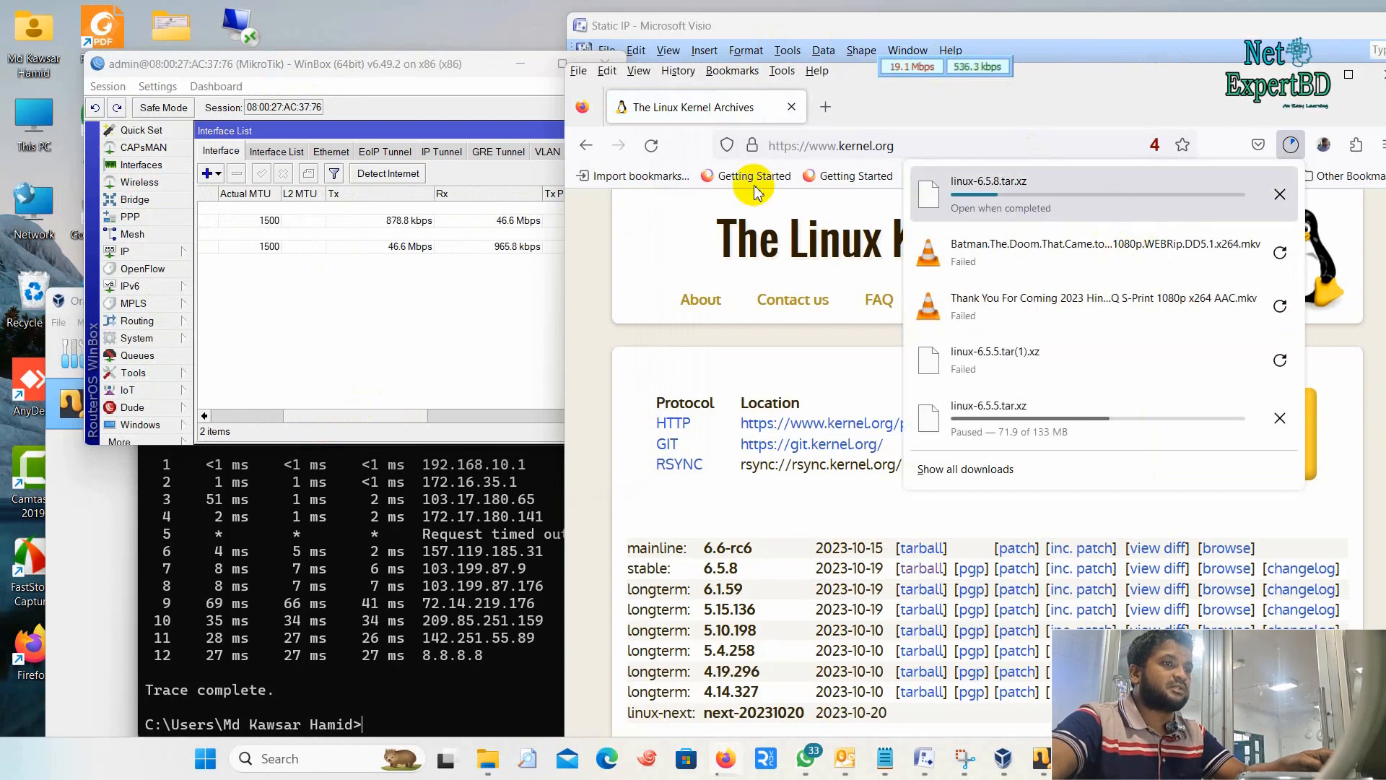
click(510, 242)
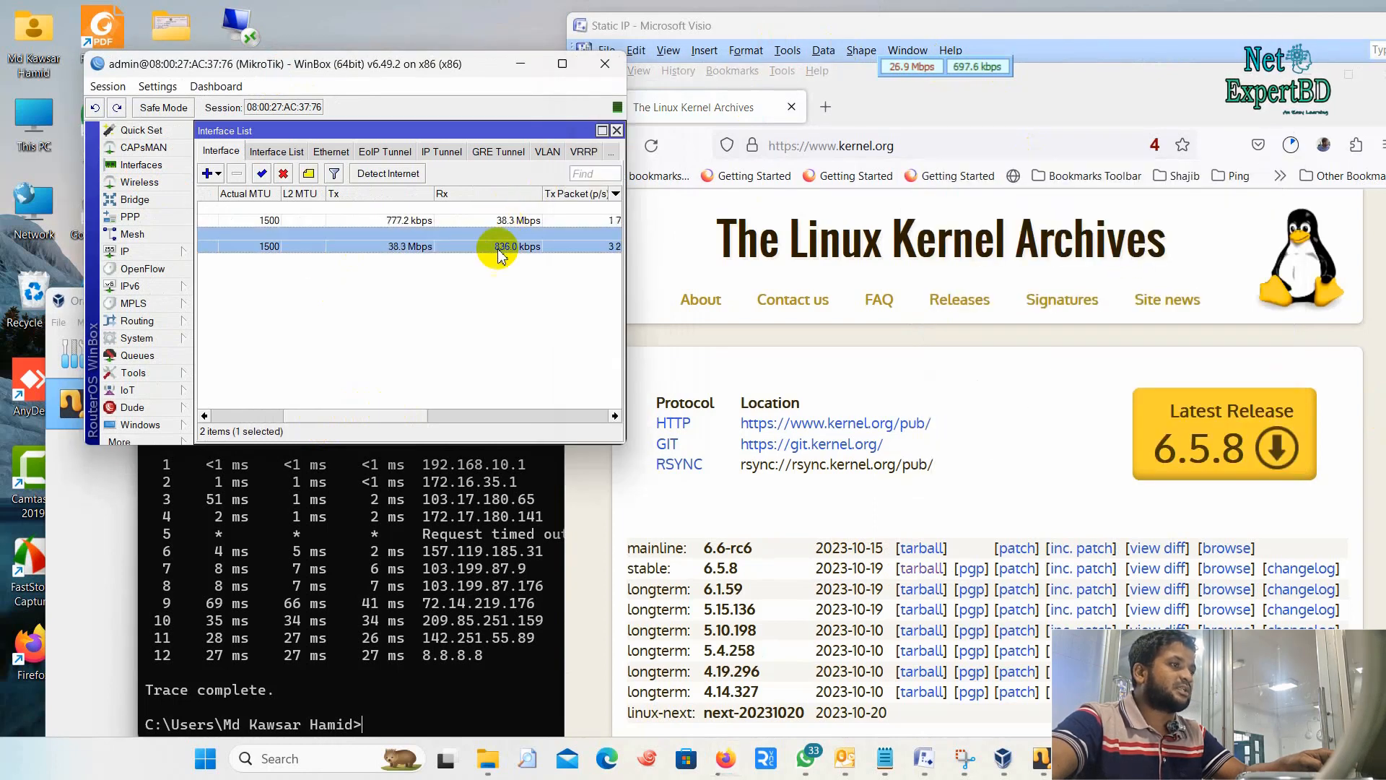
drag(298, 67, 264, 56)
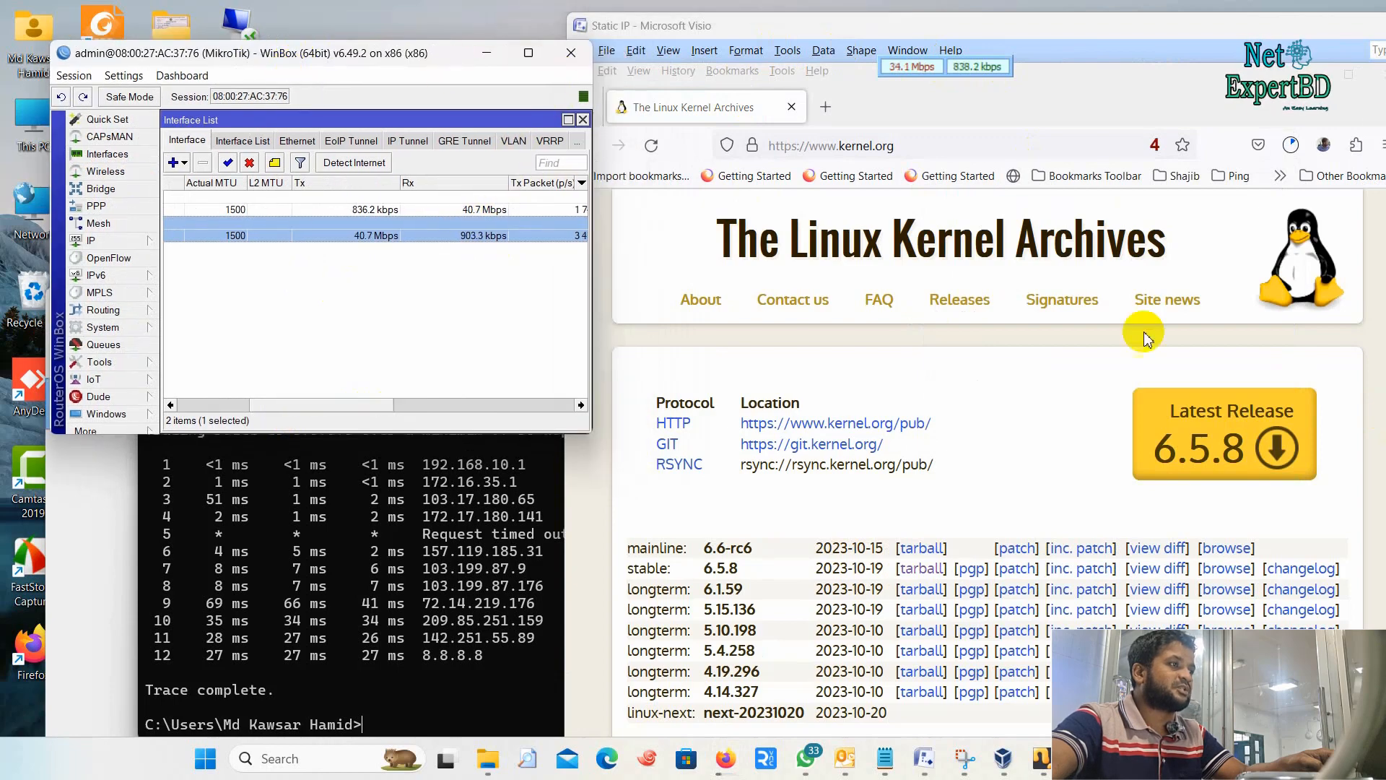
click(1315, 77)
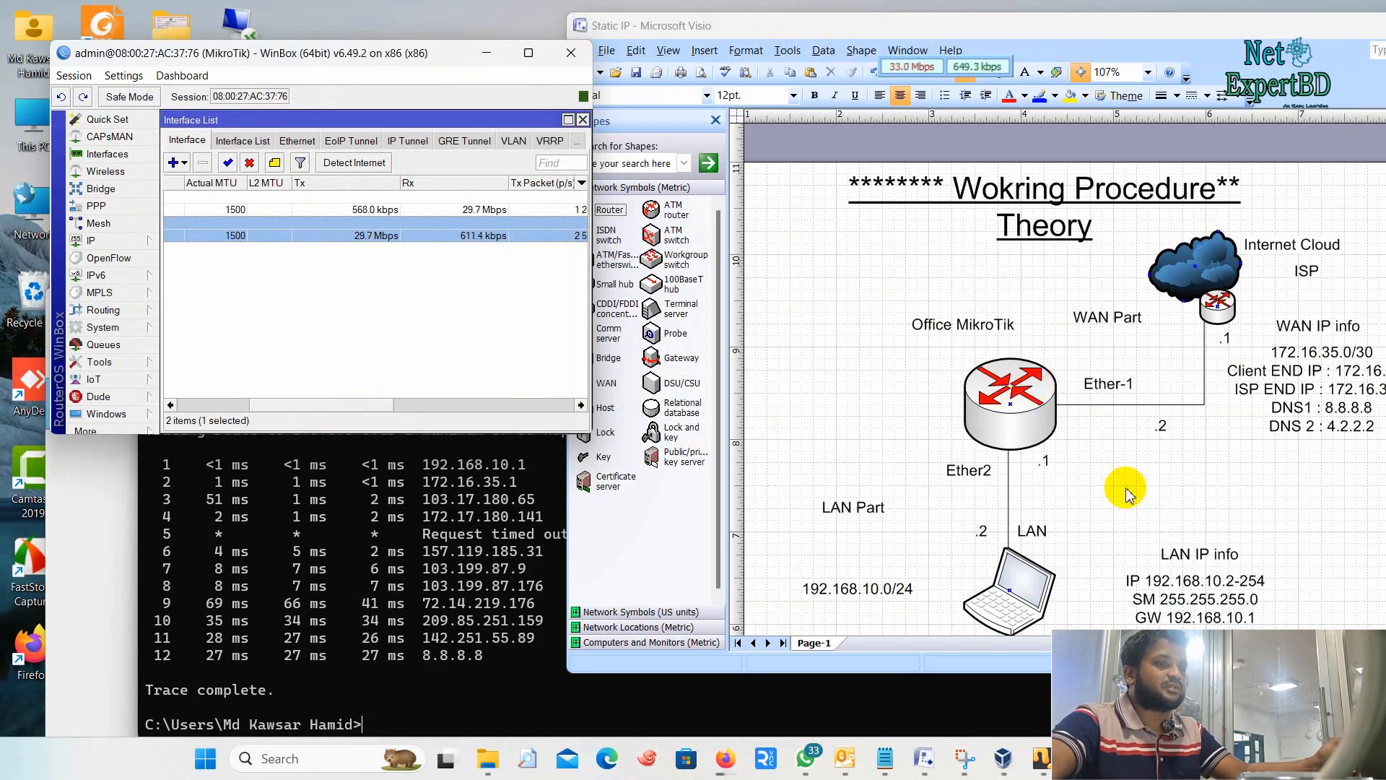
Bring up the Wokring Procedure notes in Notepad, review the checklist, and minimize them.
mouse_move(884, 757)
click(1025, 678)
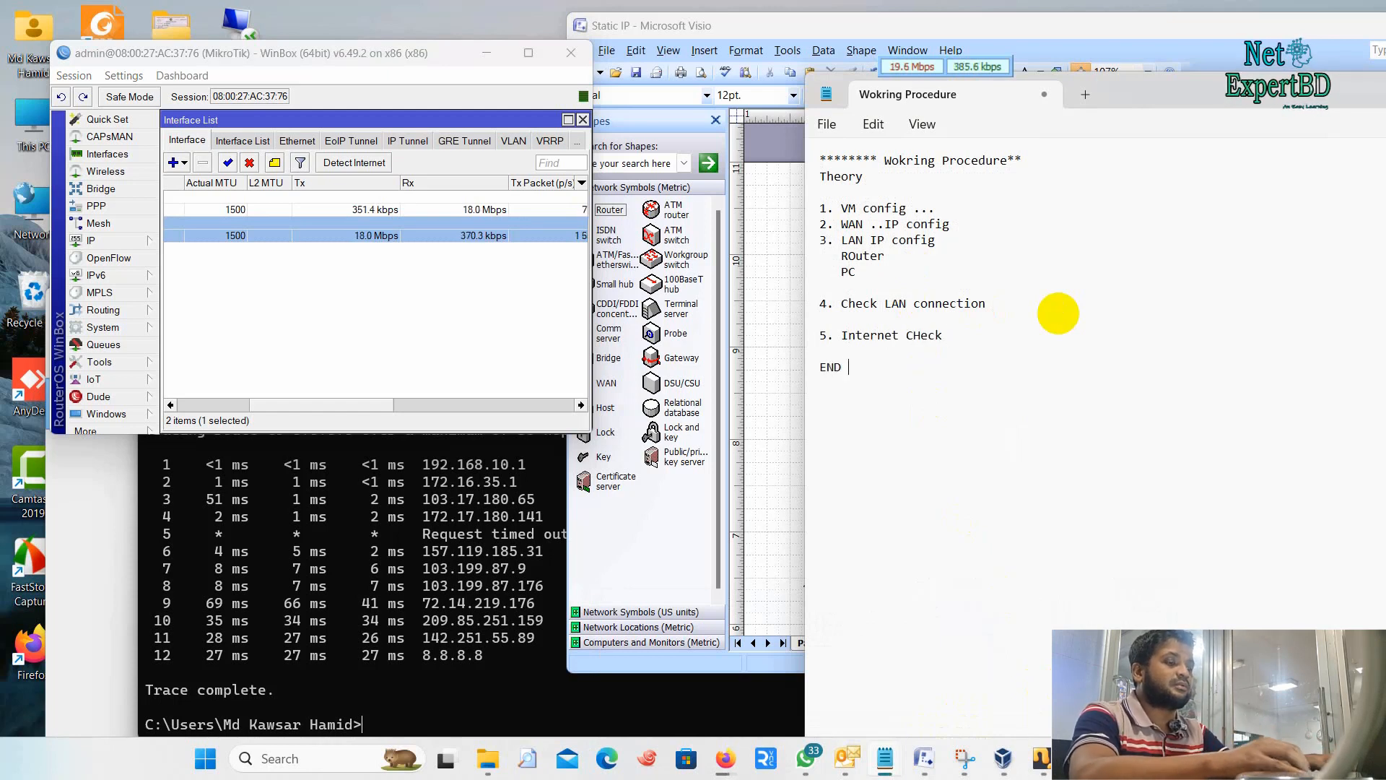
drag(1190, 101, 530, 253)
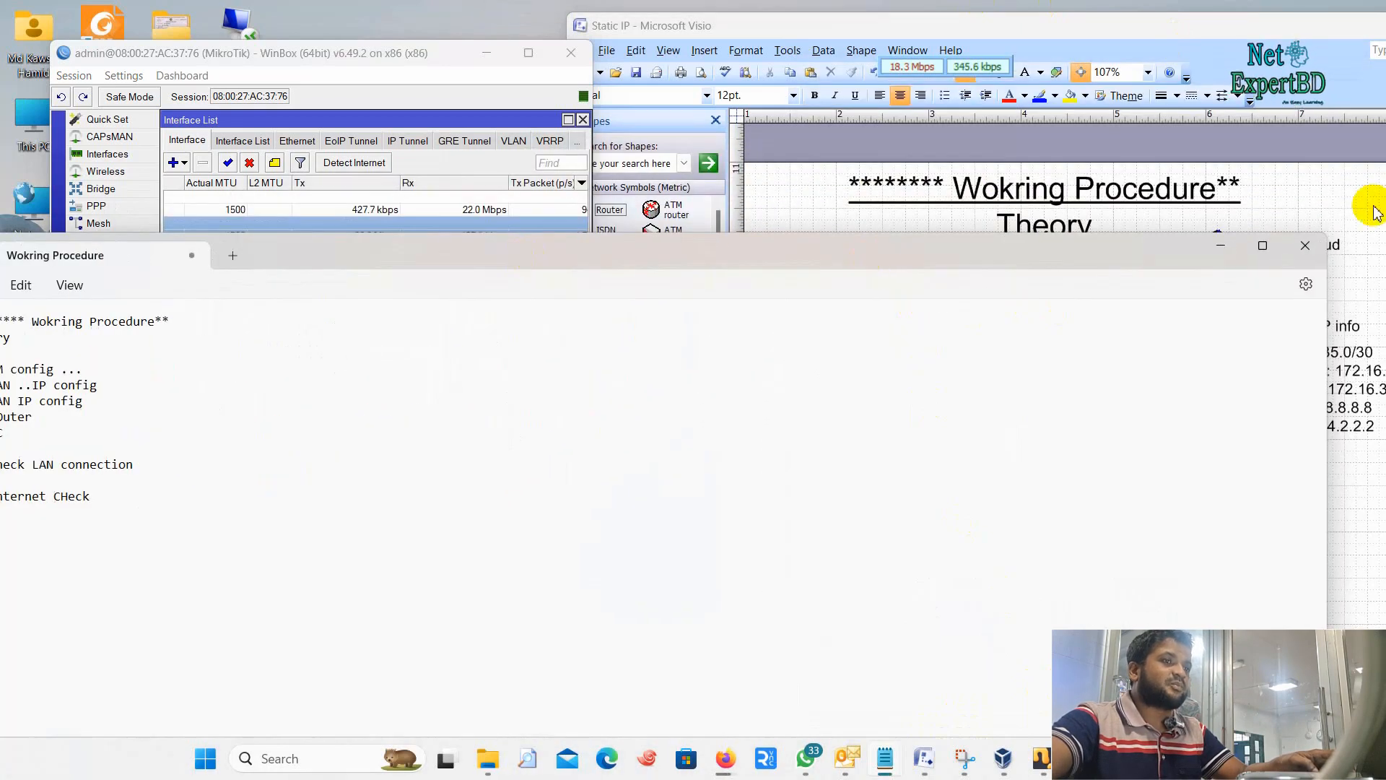
click(1221, 245)
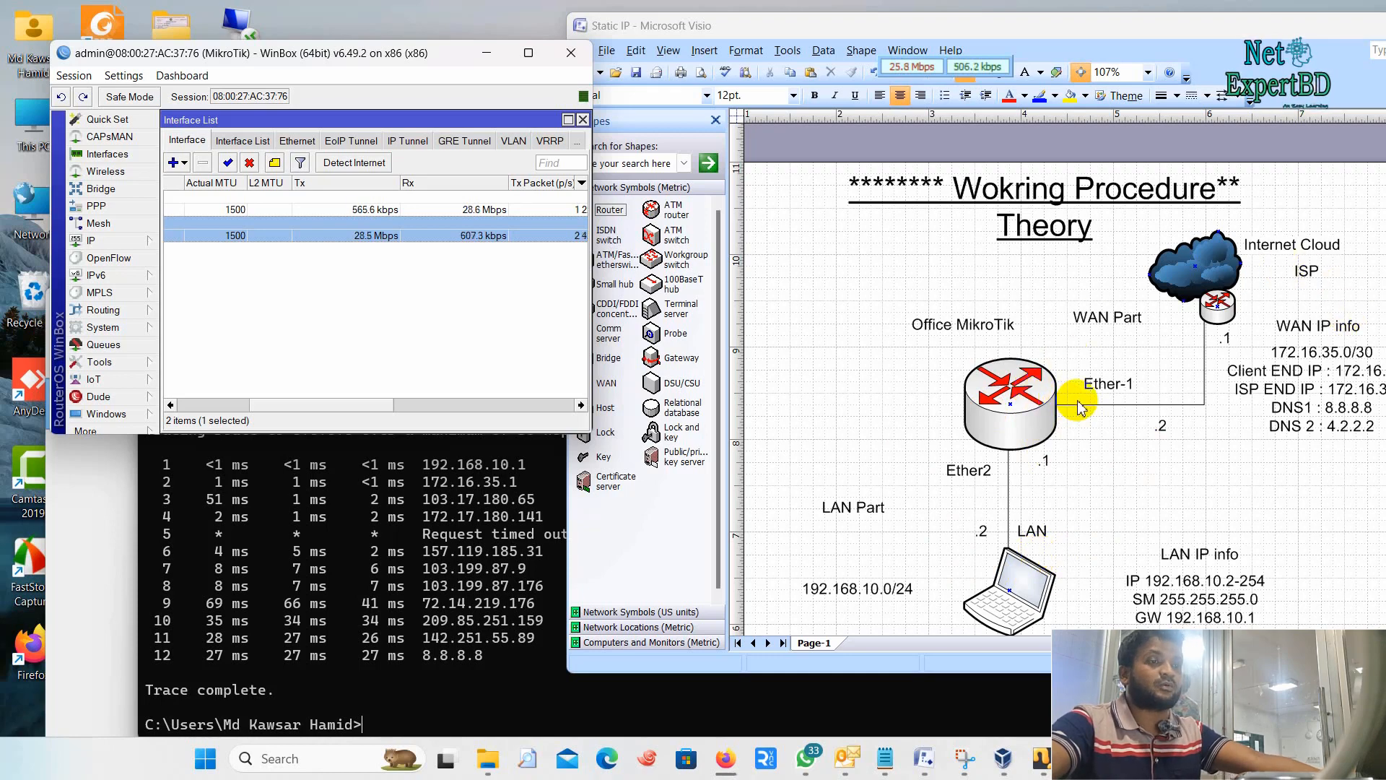
Review the WAN and LAN parts of the Visio diagram once more, including the IP and DNS details.
scroll(1112, 453, down, 1)
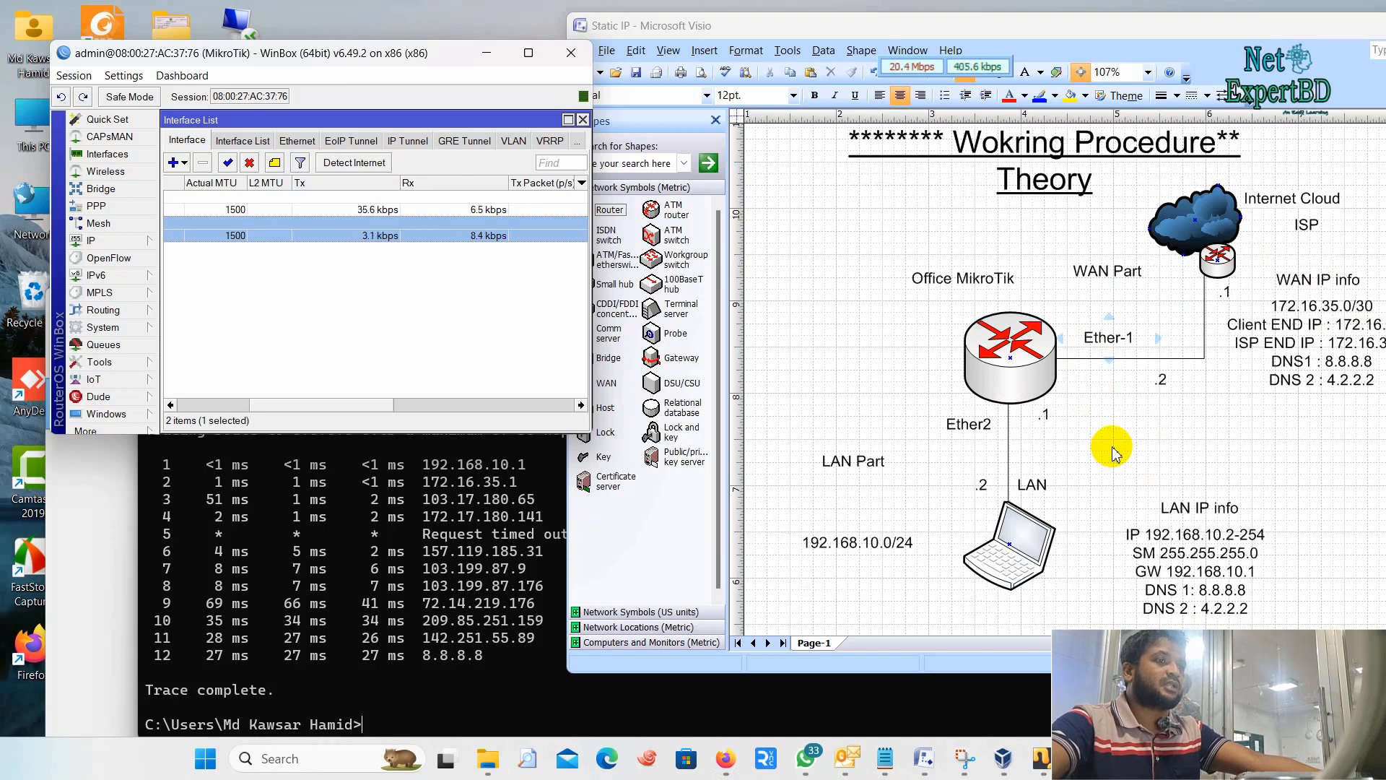
scroll(1113, 453, up, 2)
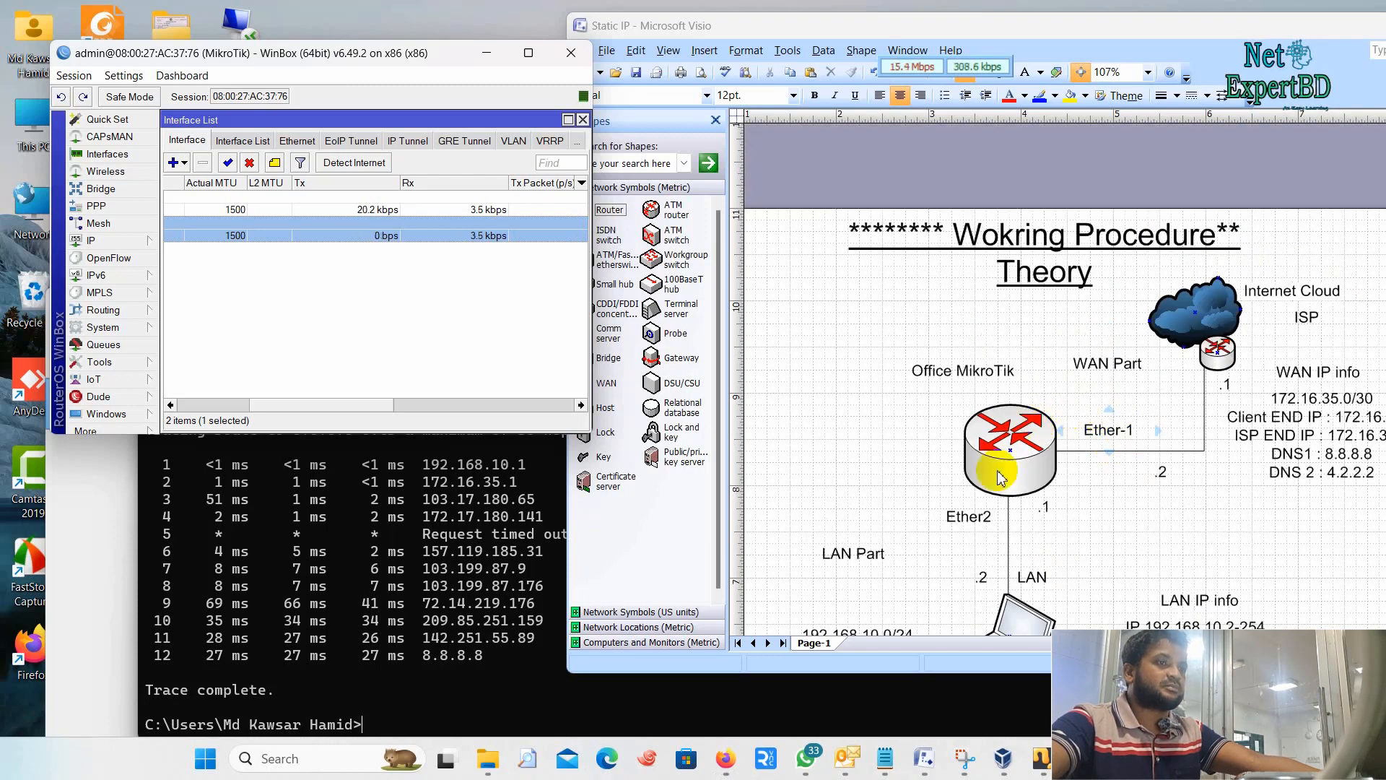
scroll(1156, 498, down, 1)
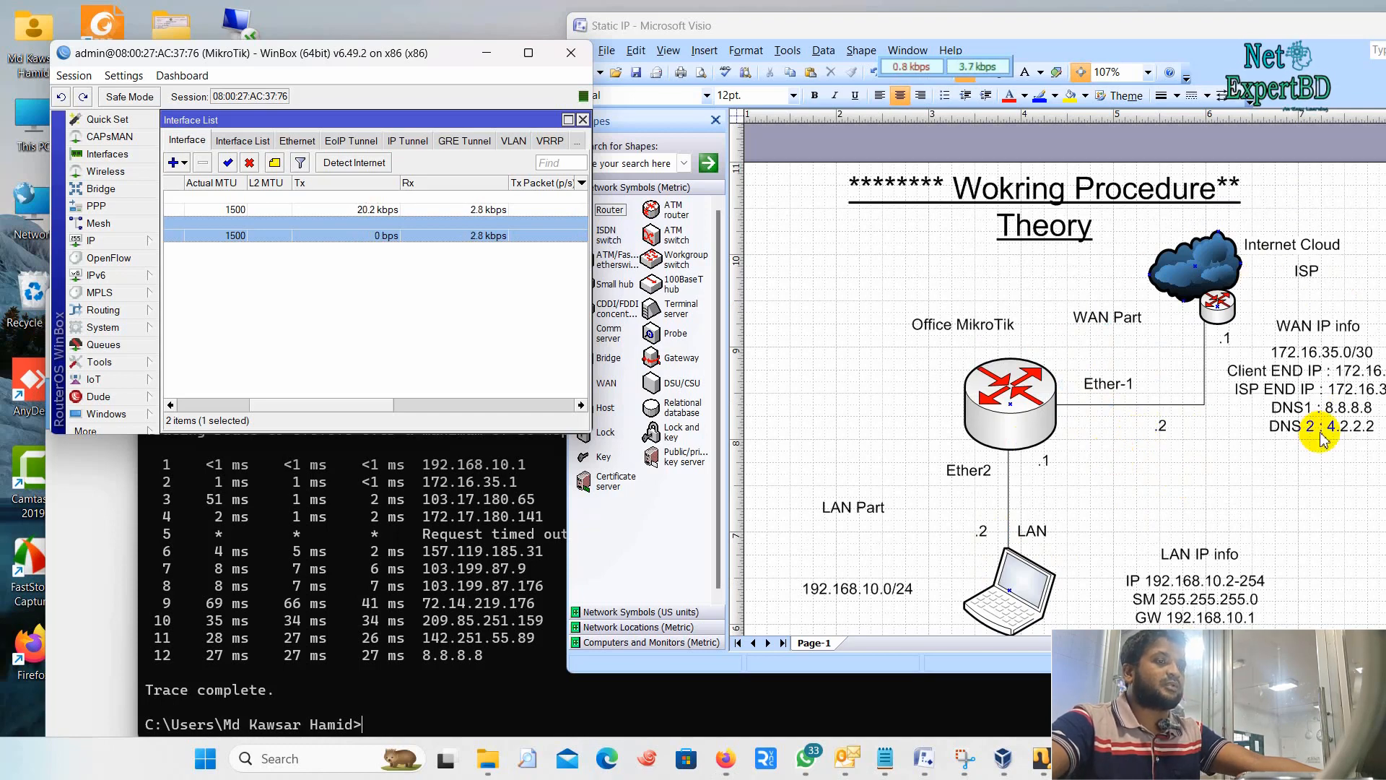
click(1121, 758)
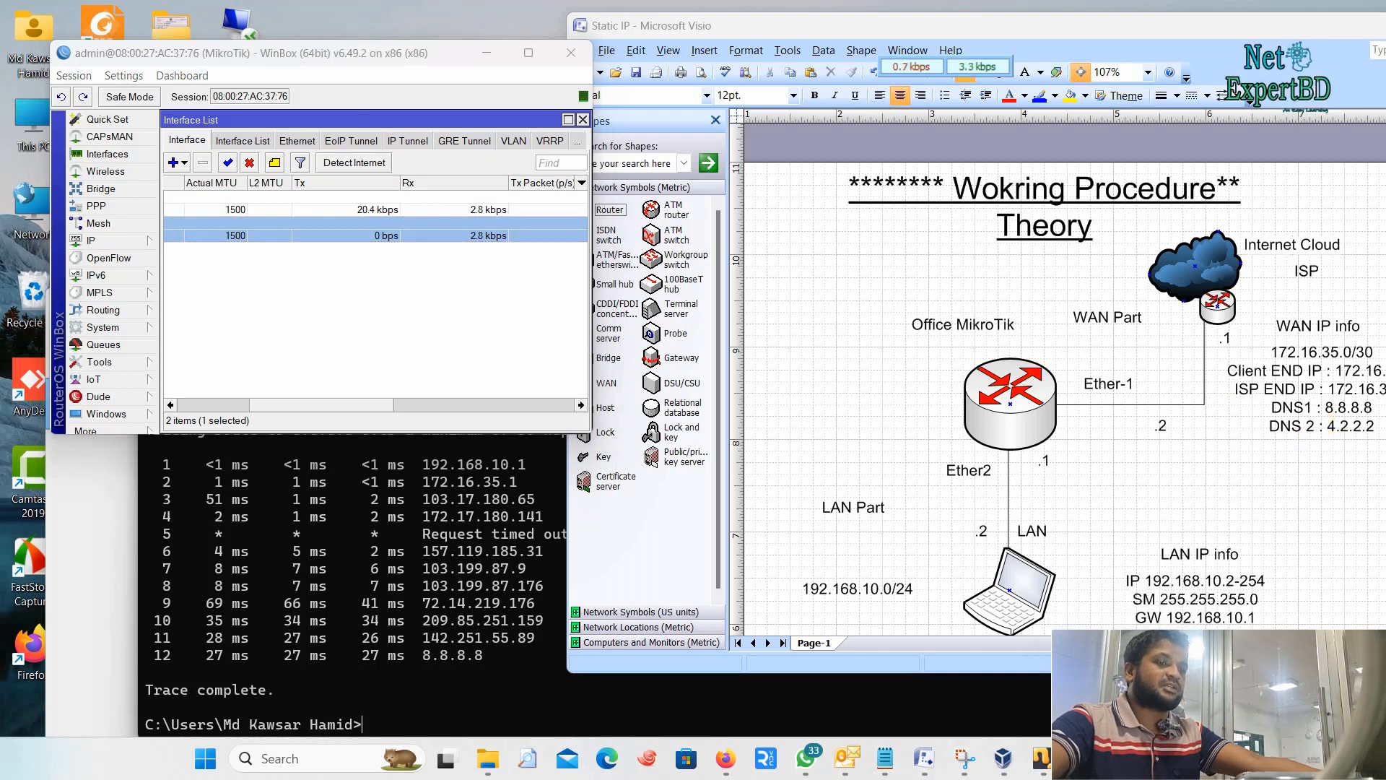